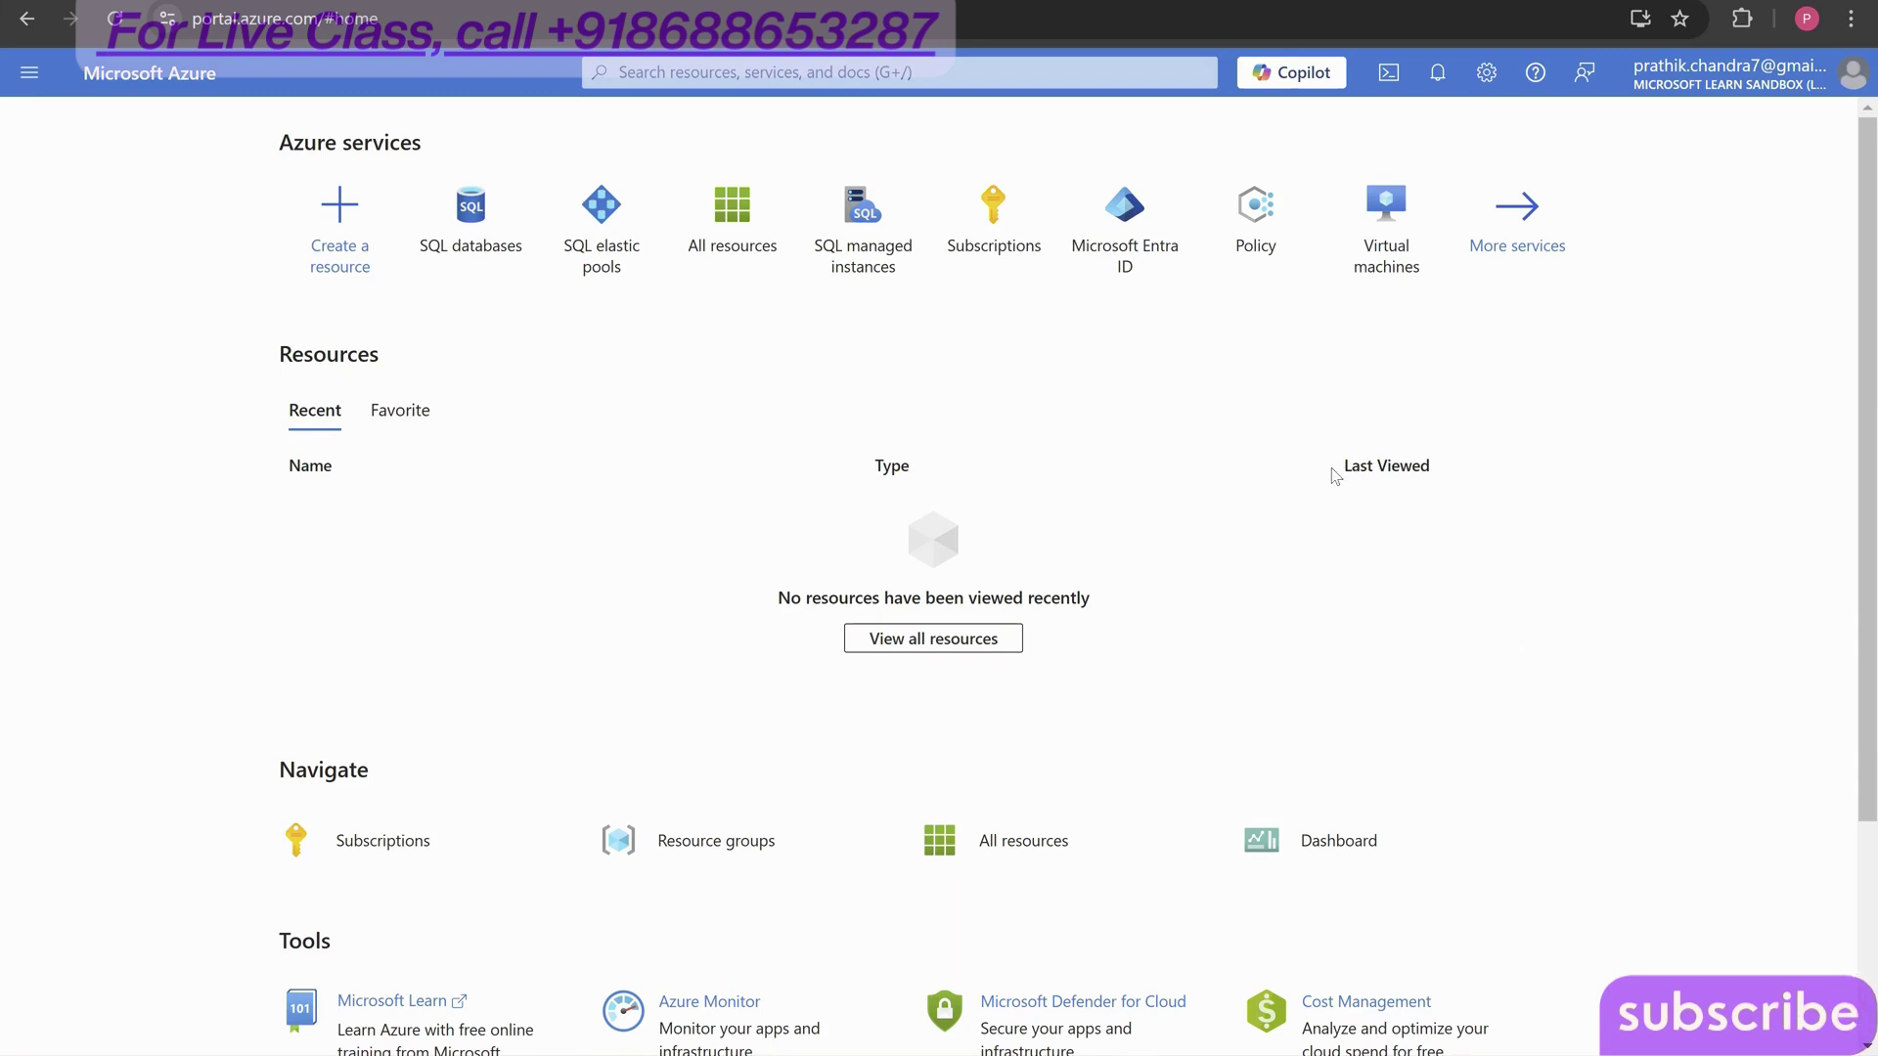
- Start creating a new SQL database from the SQL databases service
drag(1335, 476, 1445, 476)
click(1446, 476)
click(471, 215)
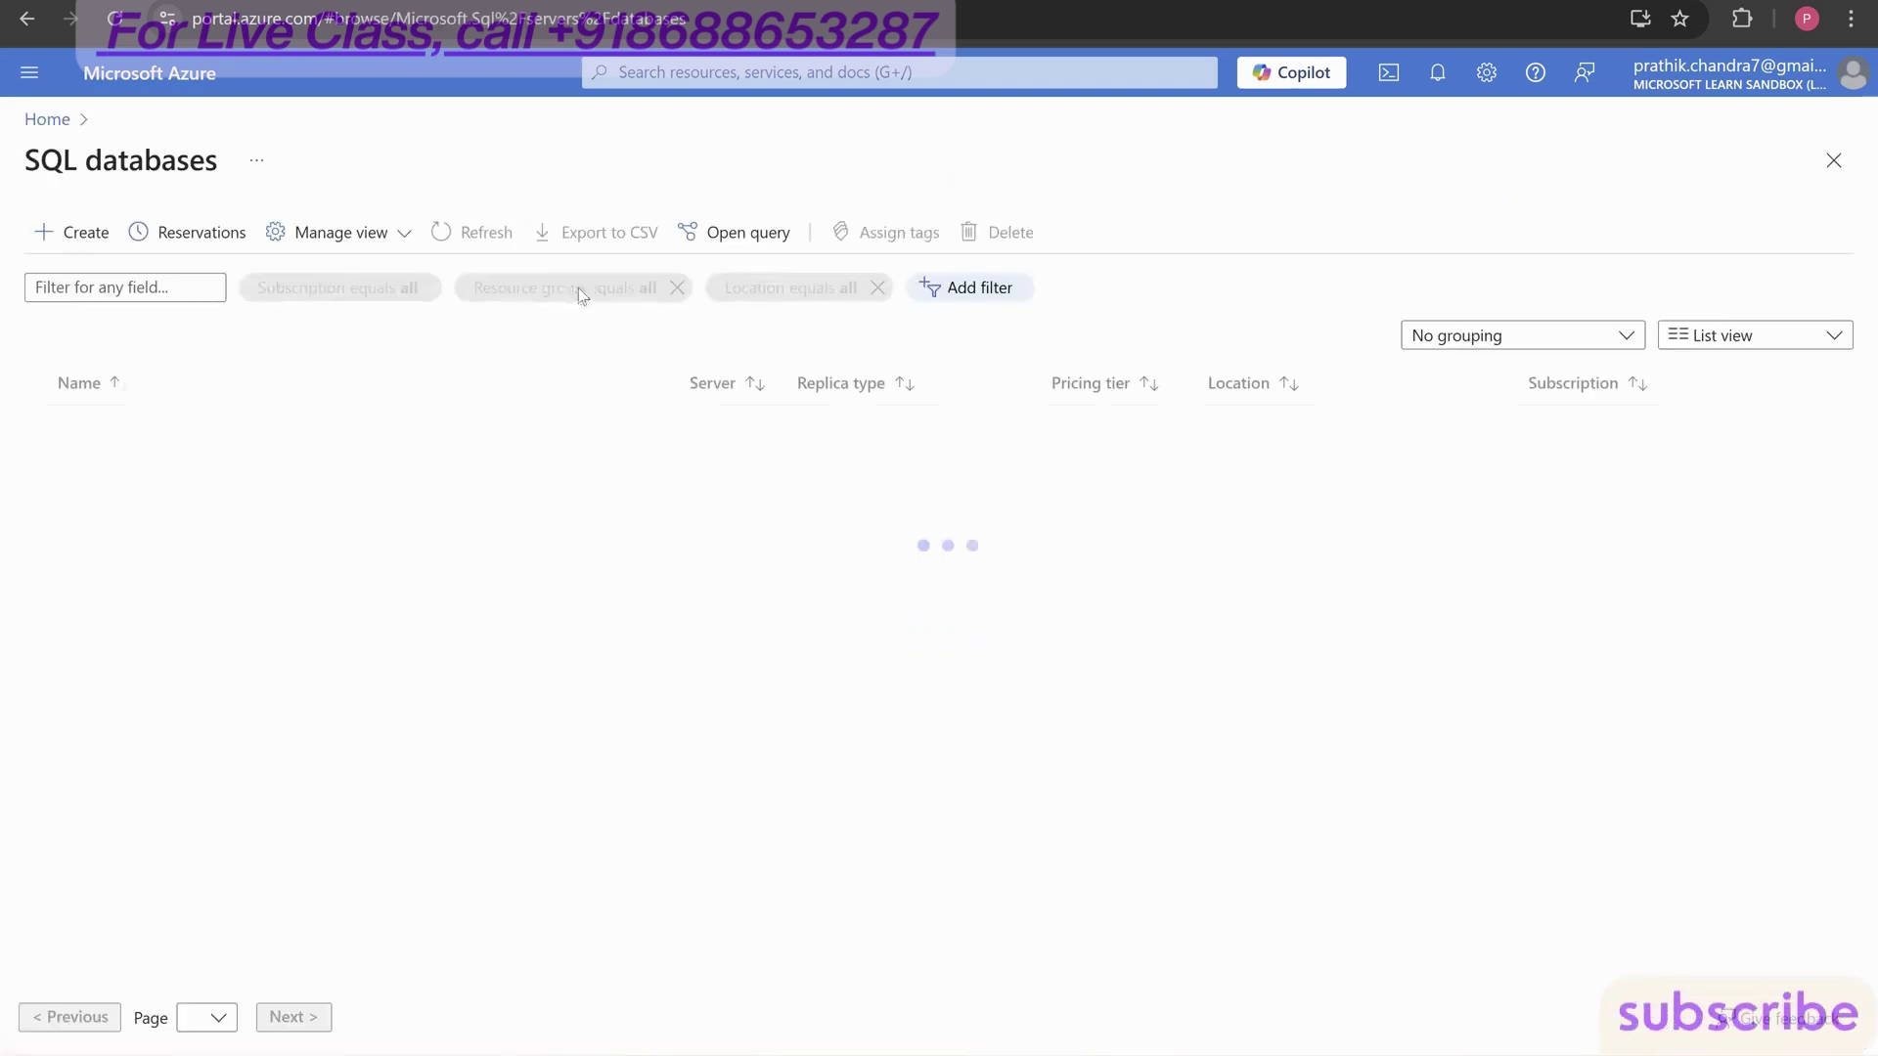
click(90, 235)
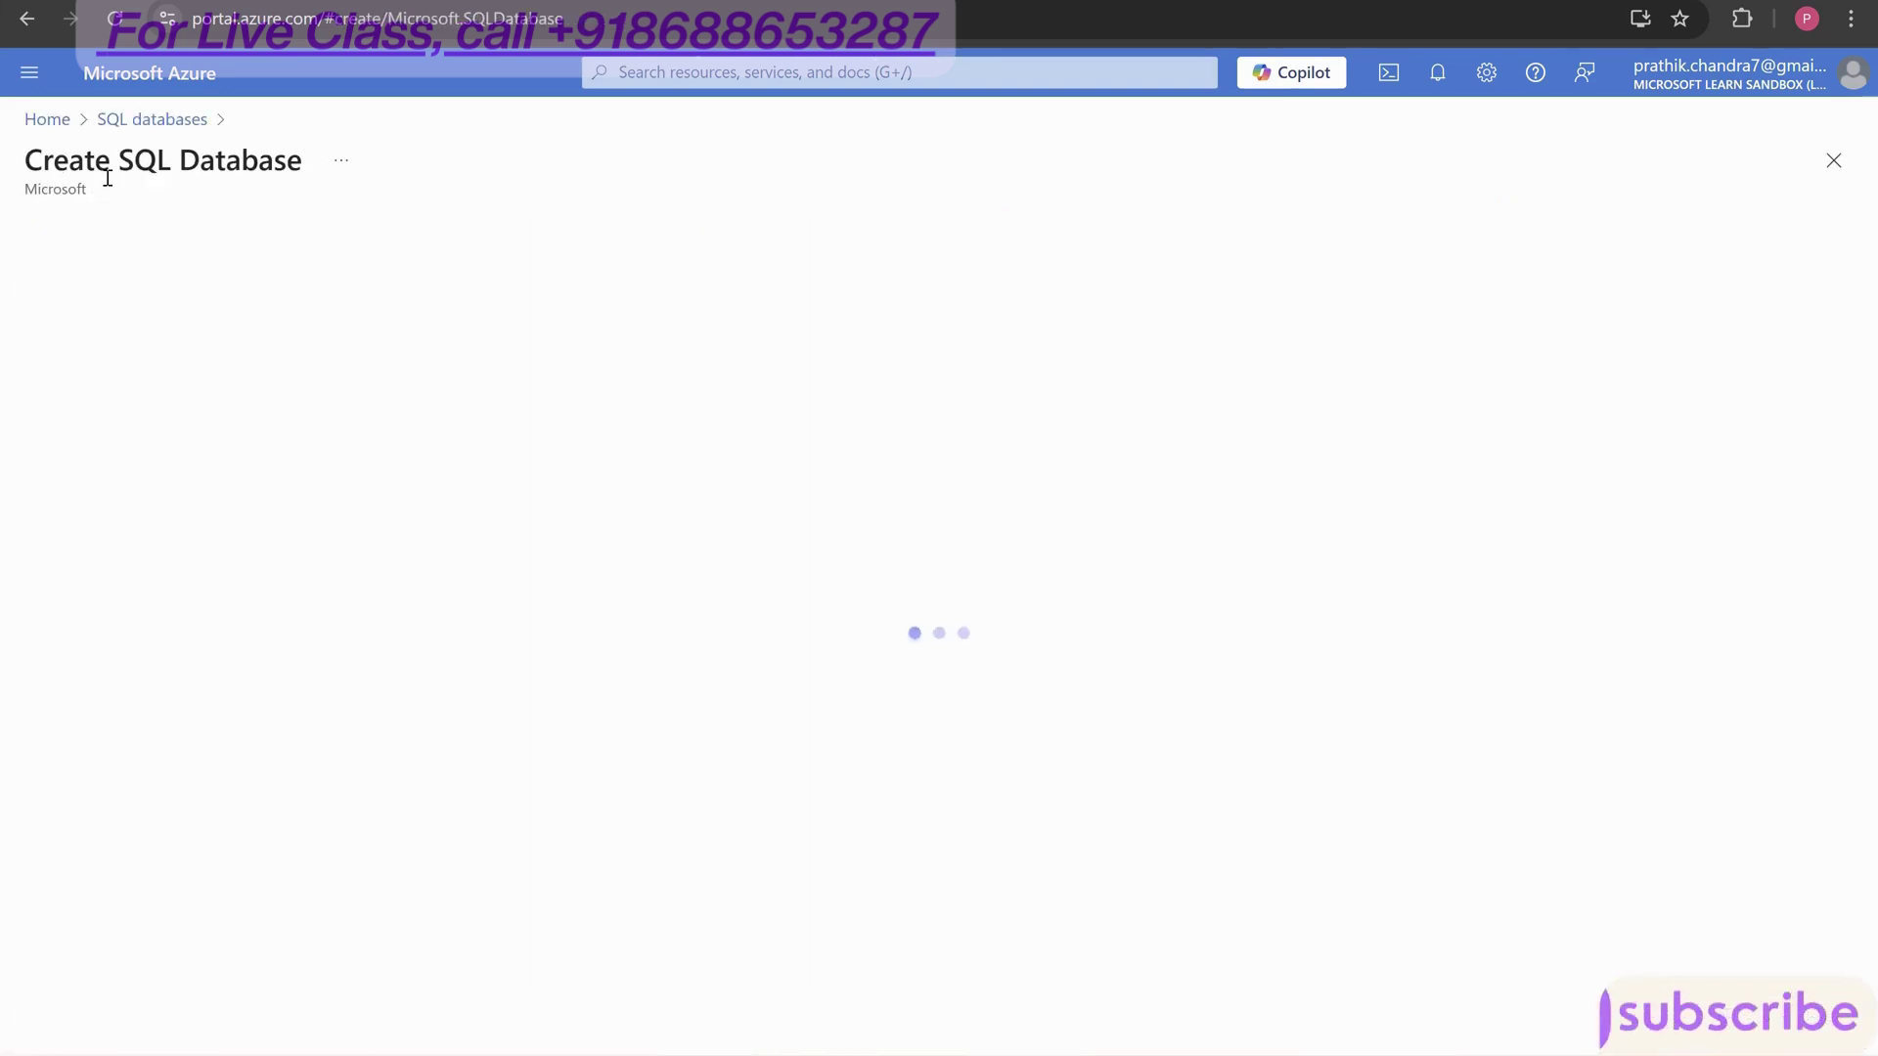
- Choose Concierge Subscription and its existing learn resource group in the project details
scroll(508, 446, down, 1)
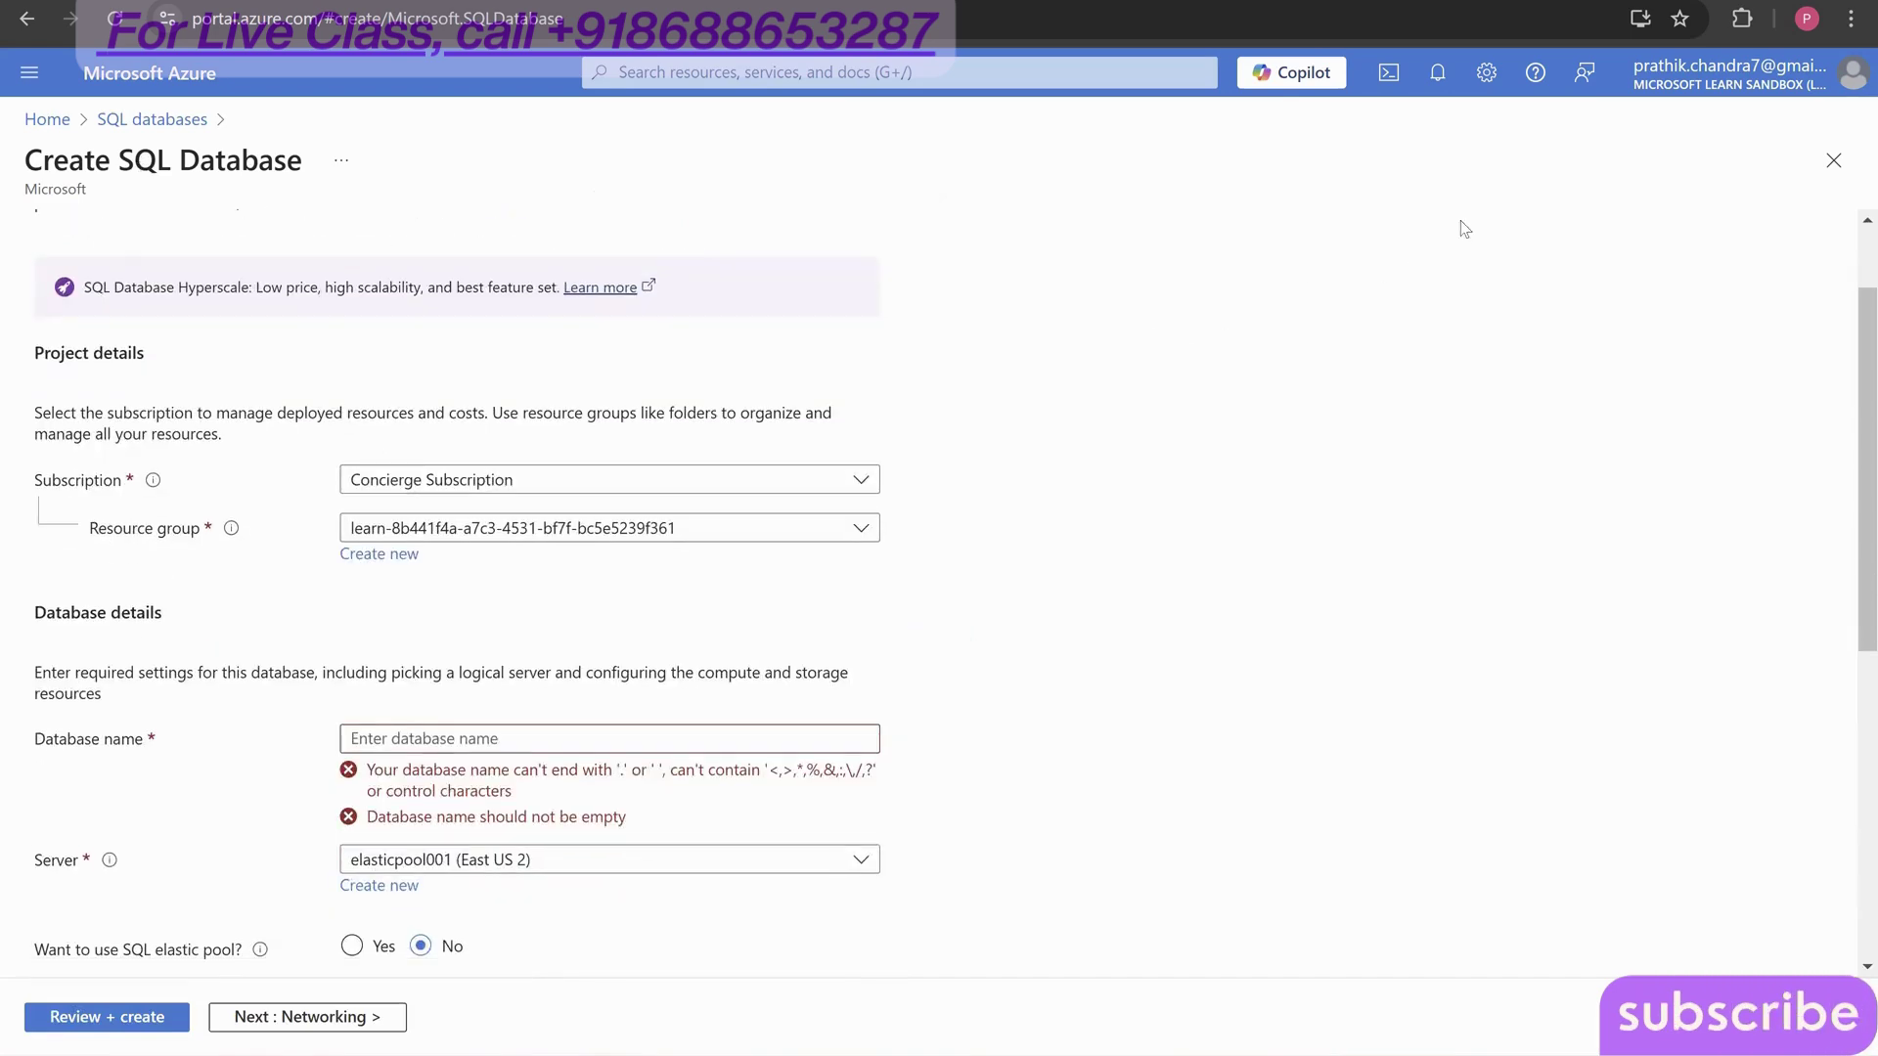
scroll(192, 649, up, 1)
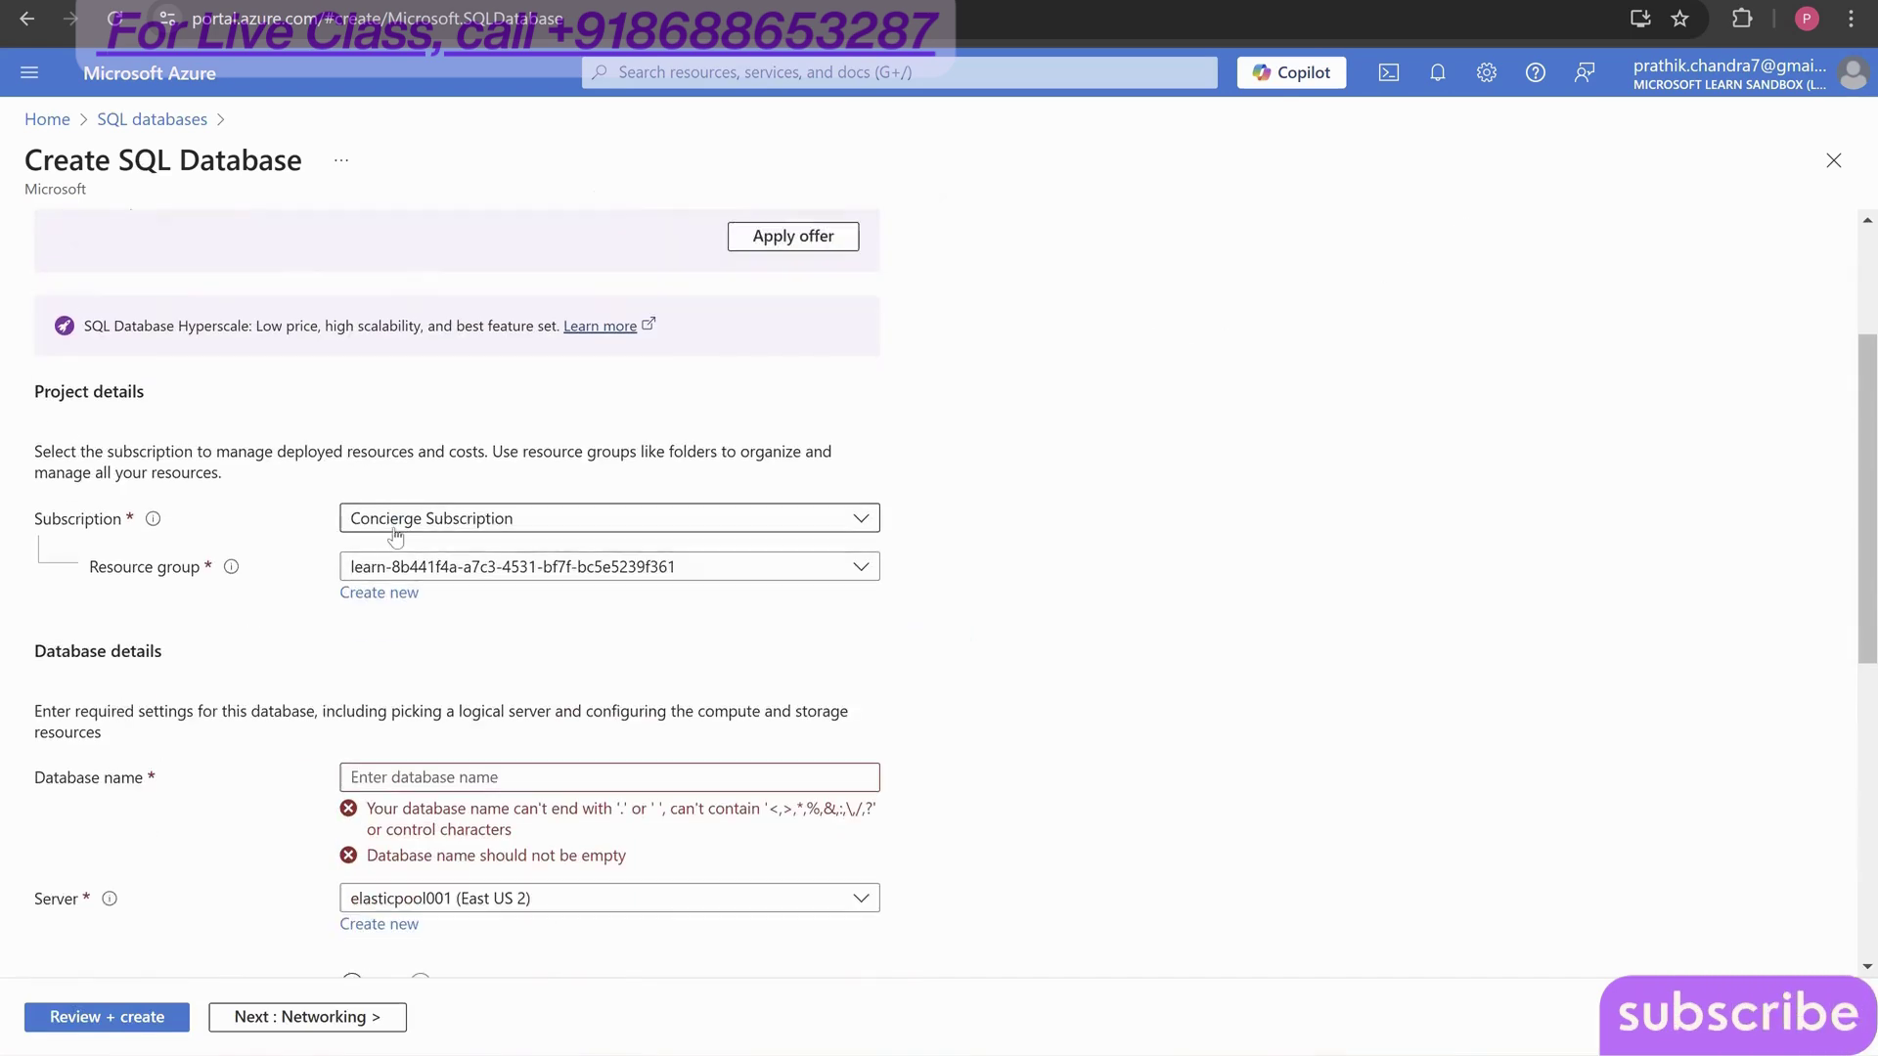
click(399, 528)
click(433, 591)
click(433, 575)
- Name the new database db101 in the database details
scroll(436, 636, down, 8)
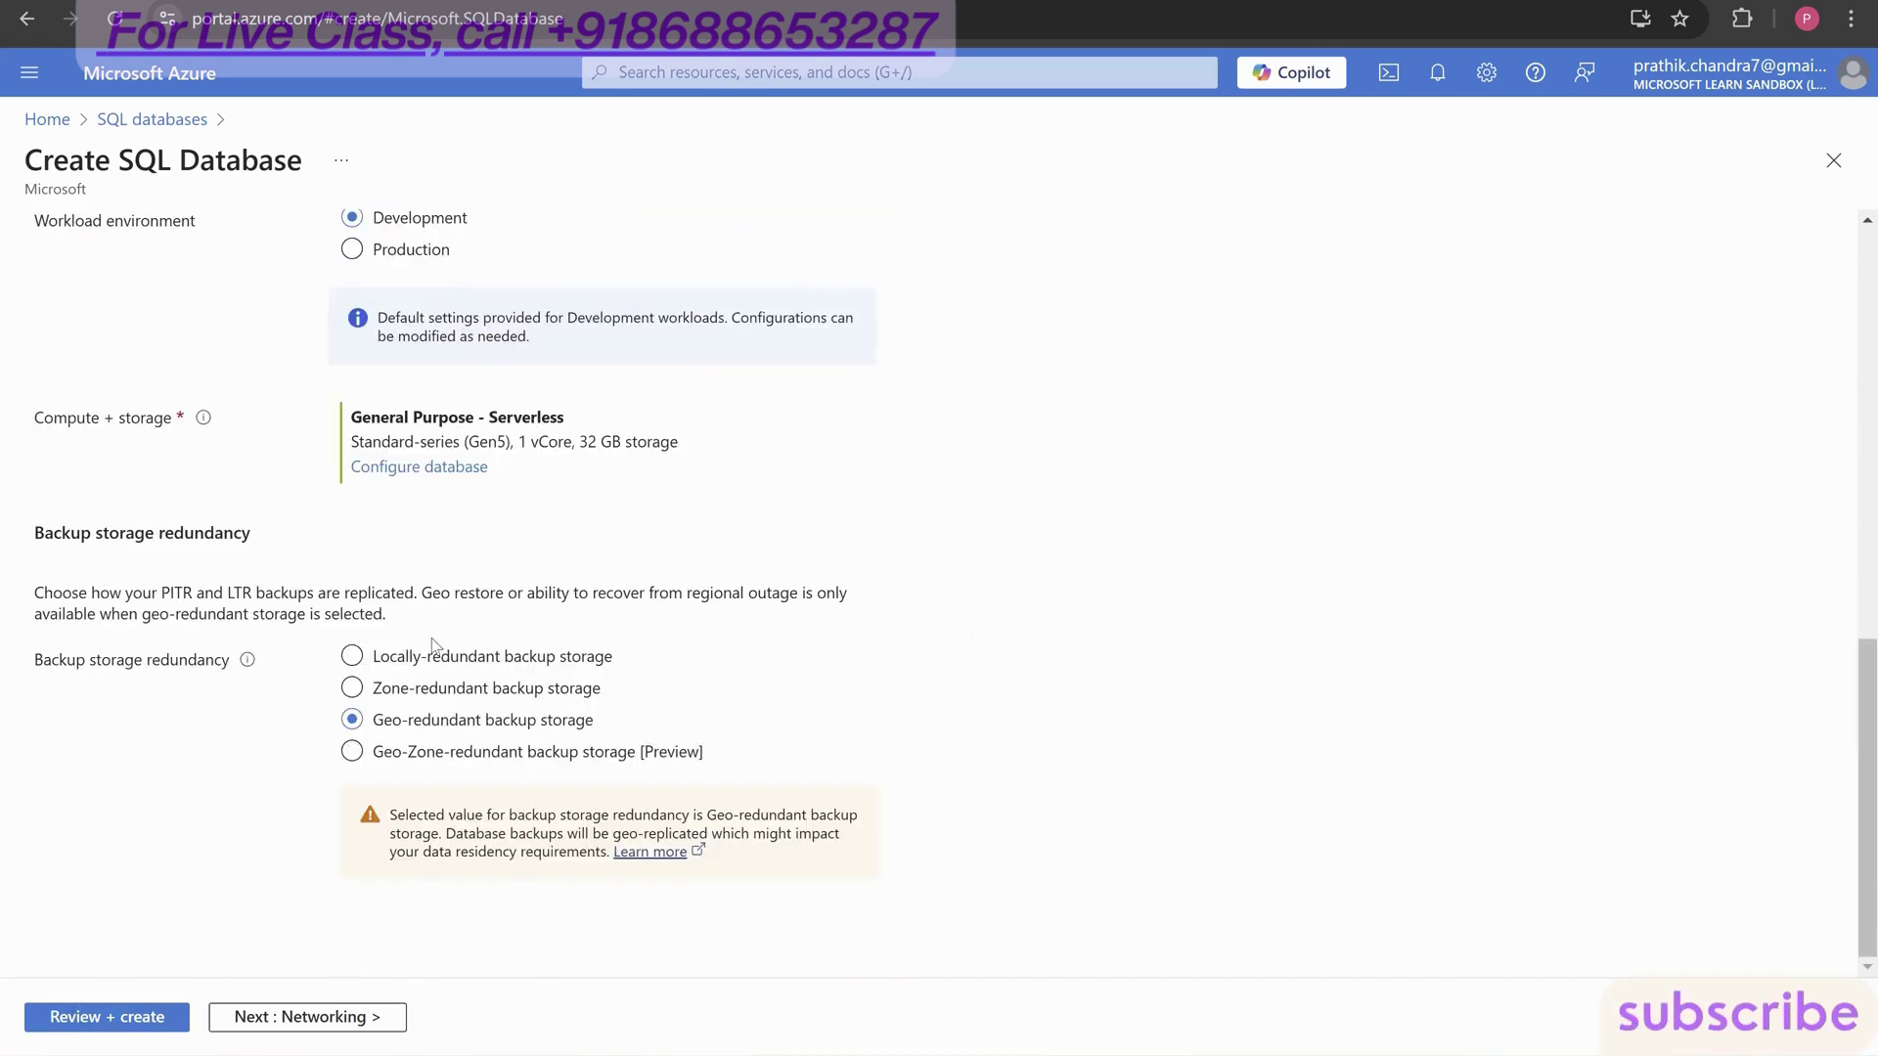
scroll(436, 637, up, 9)
scroll(441, 665, down, 2)
click(430, 644)
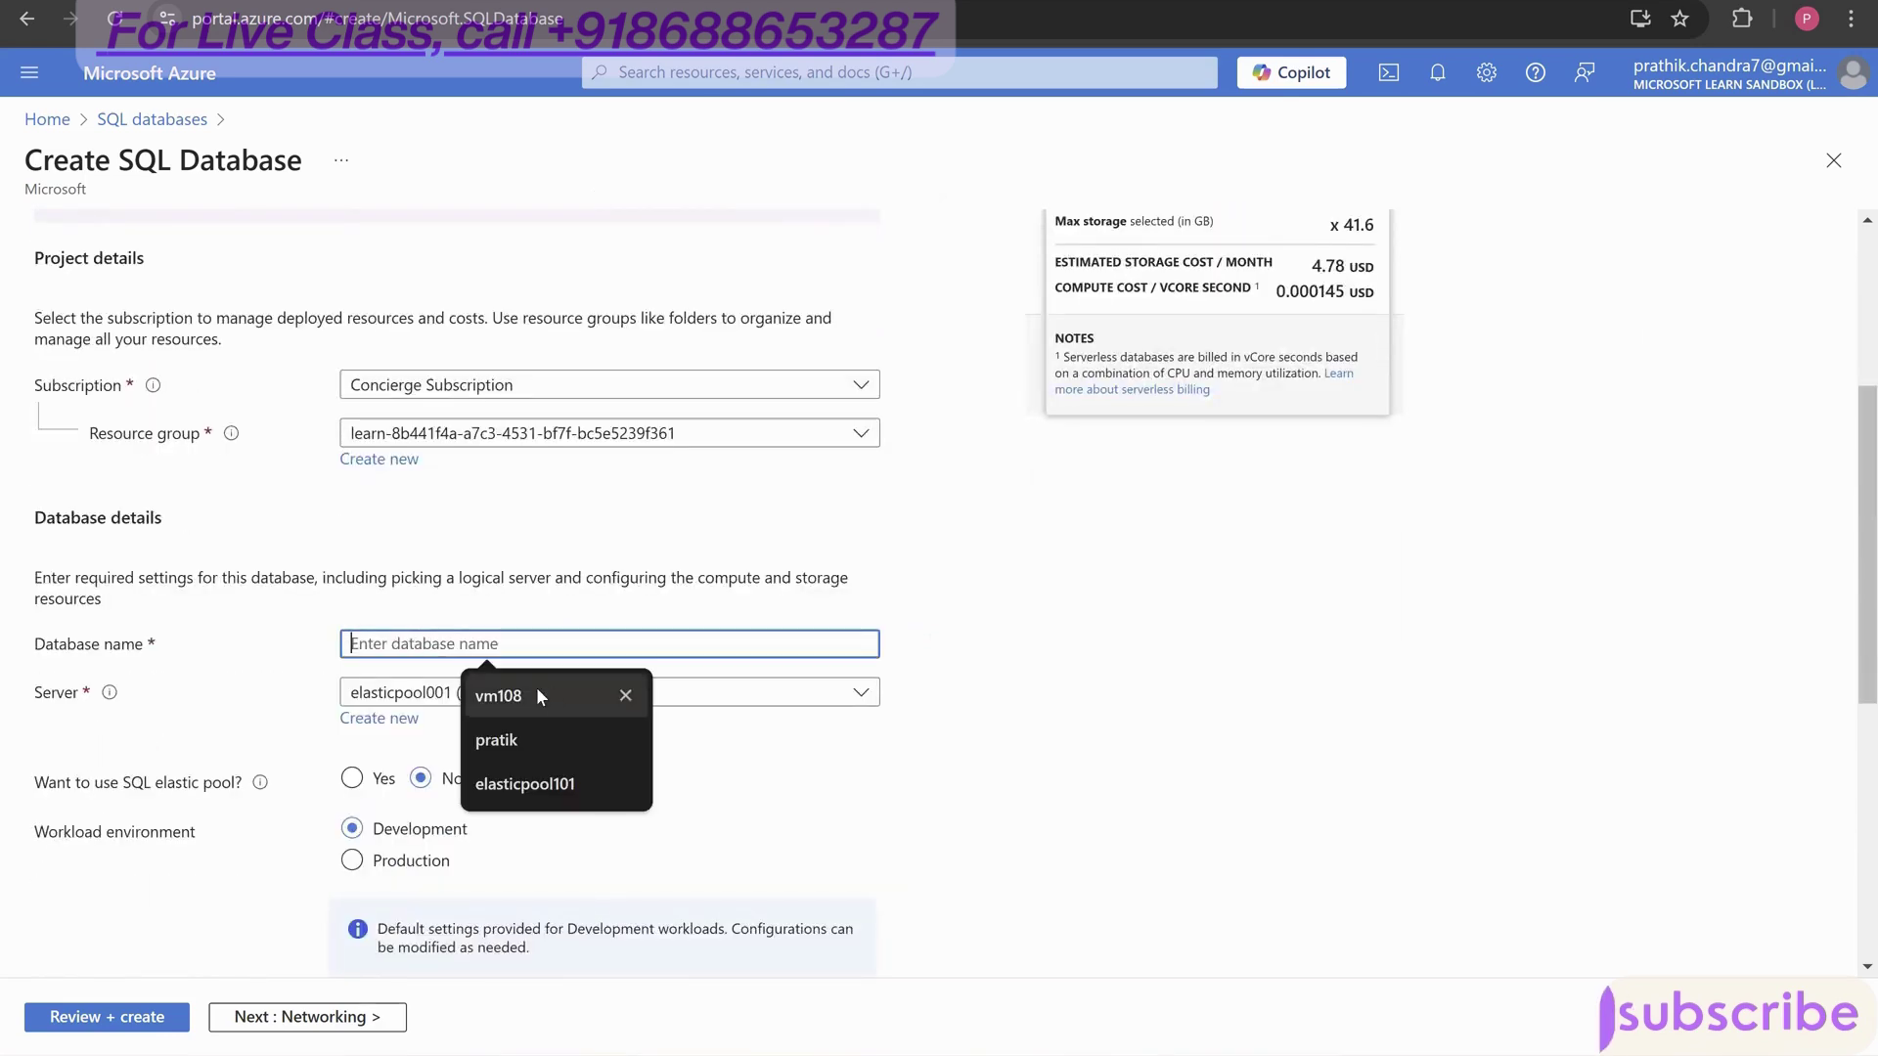
key(Escape)
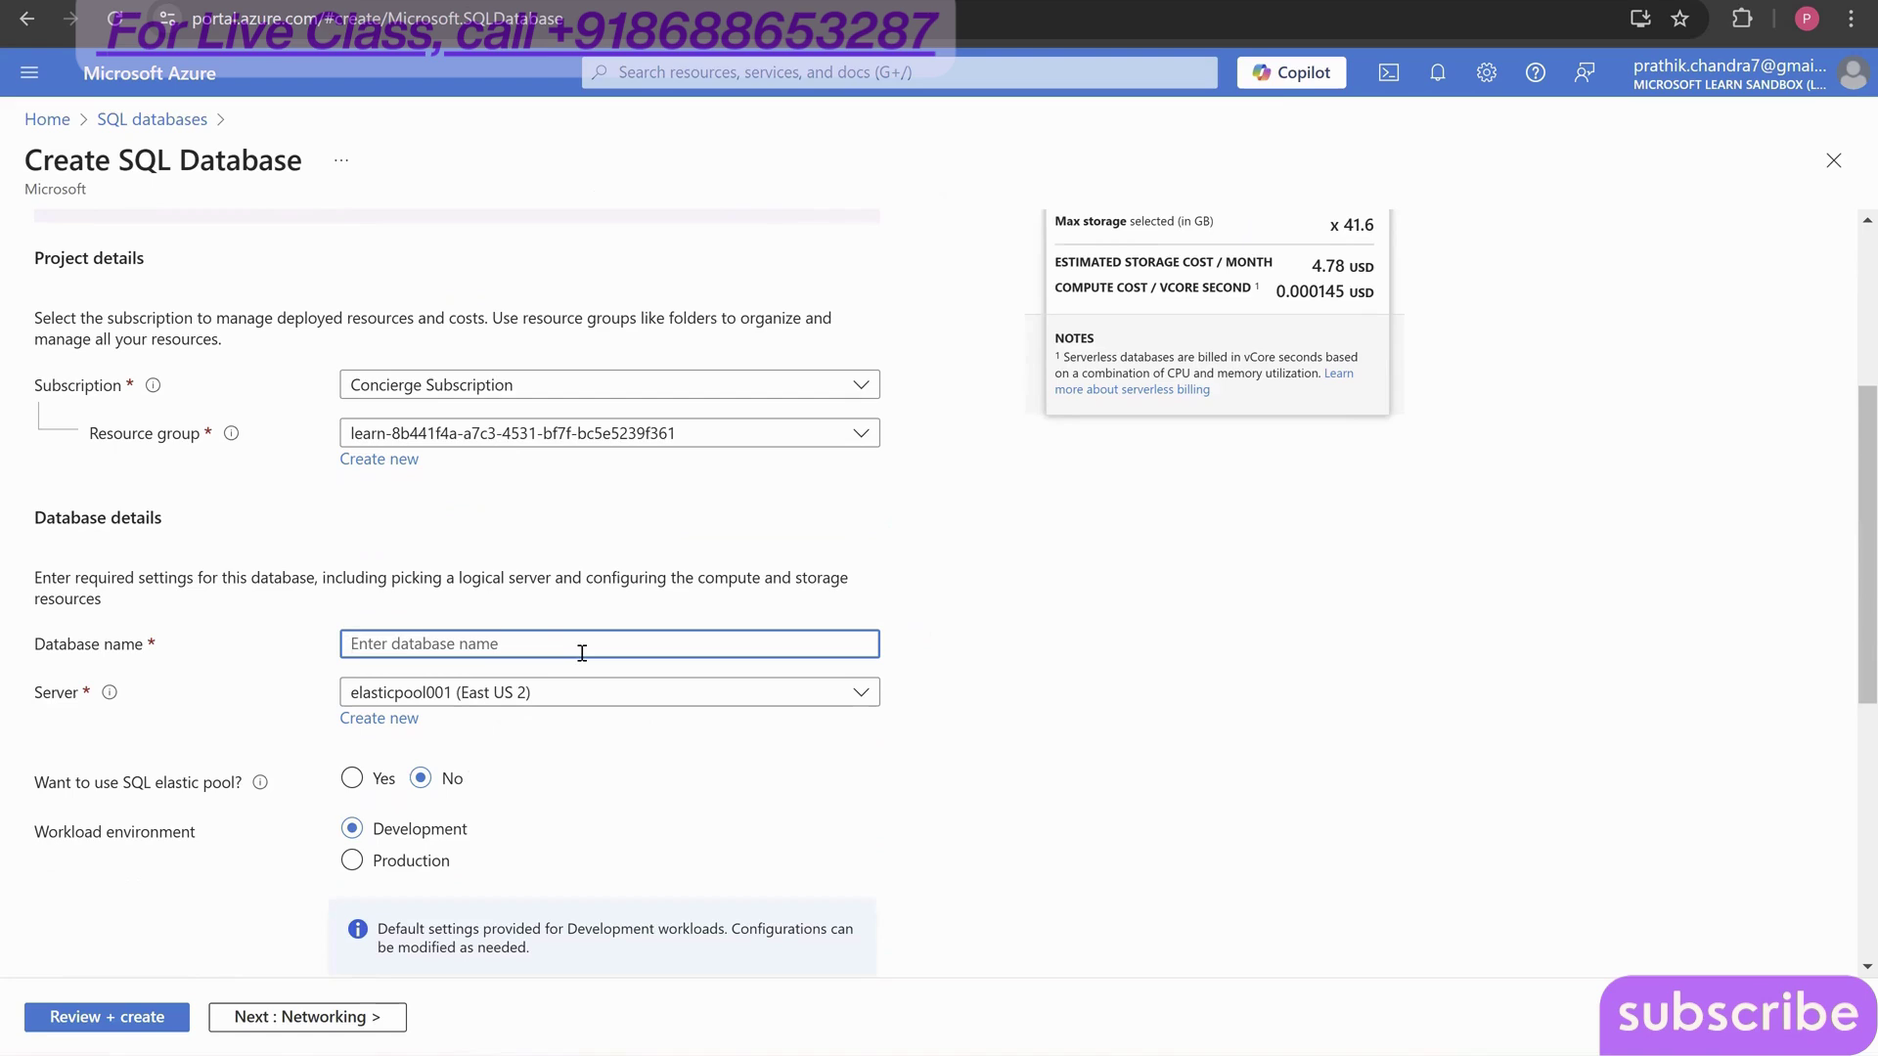
text(db101)
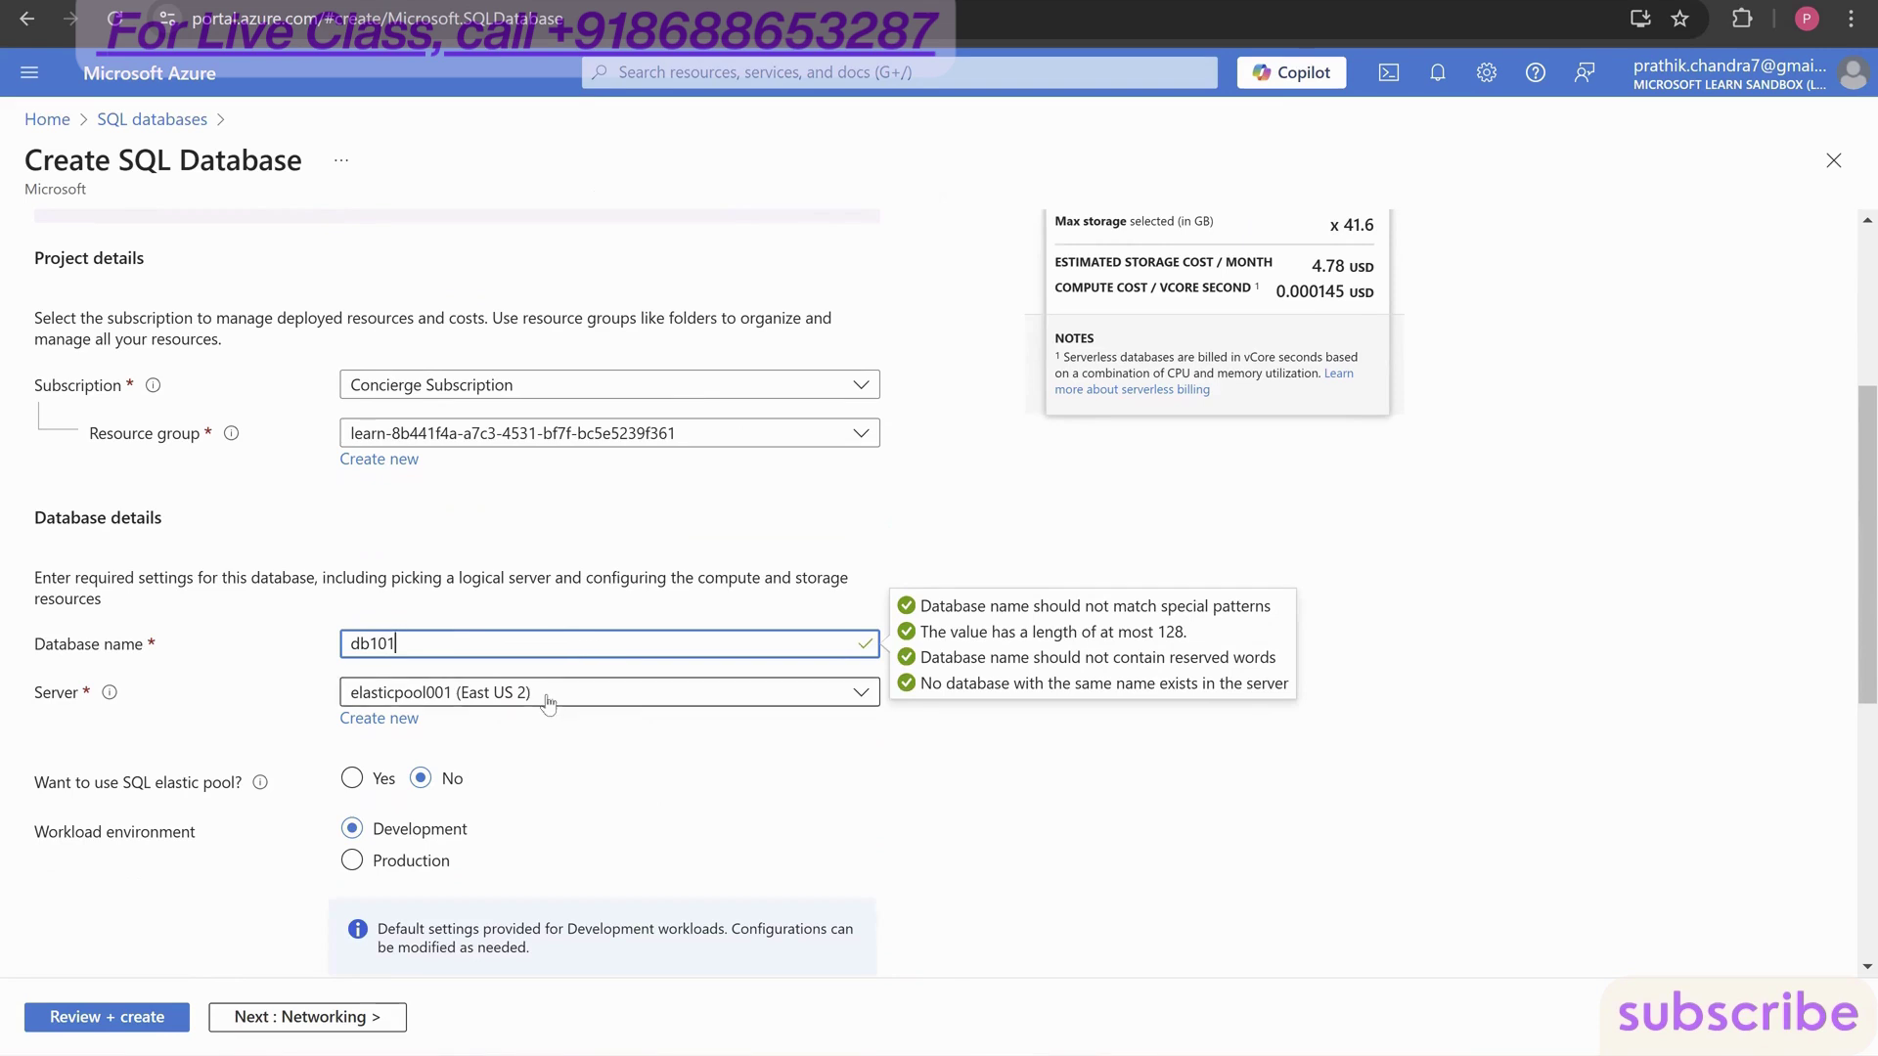
- Start a new server for the database and name it dbsvr101
click(547, 697)
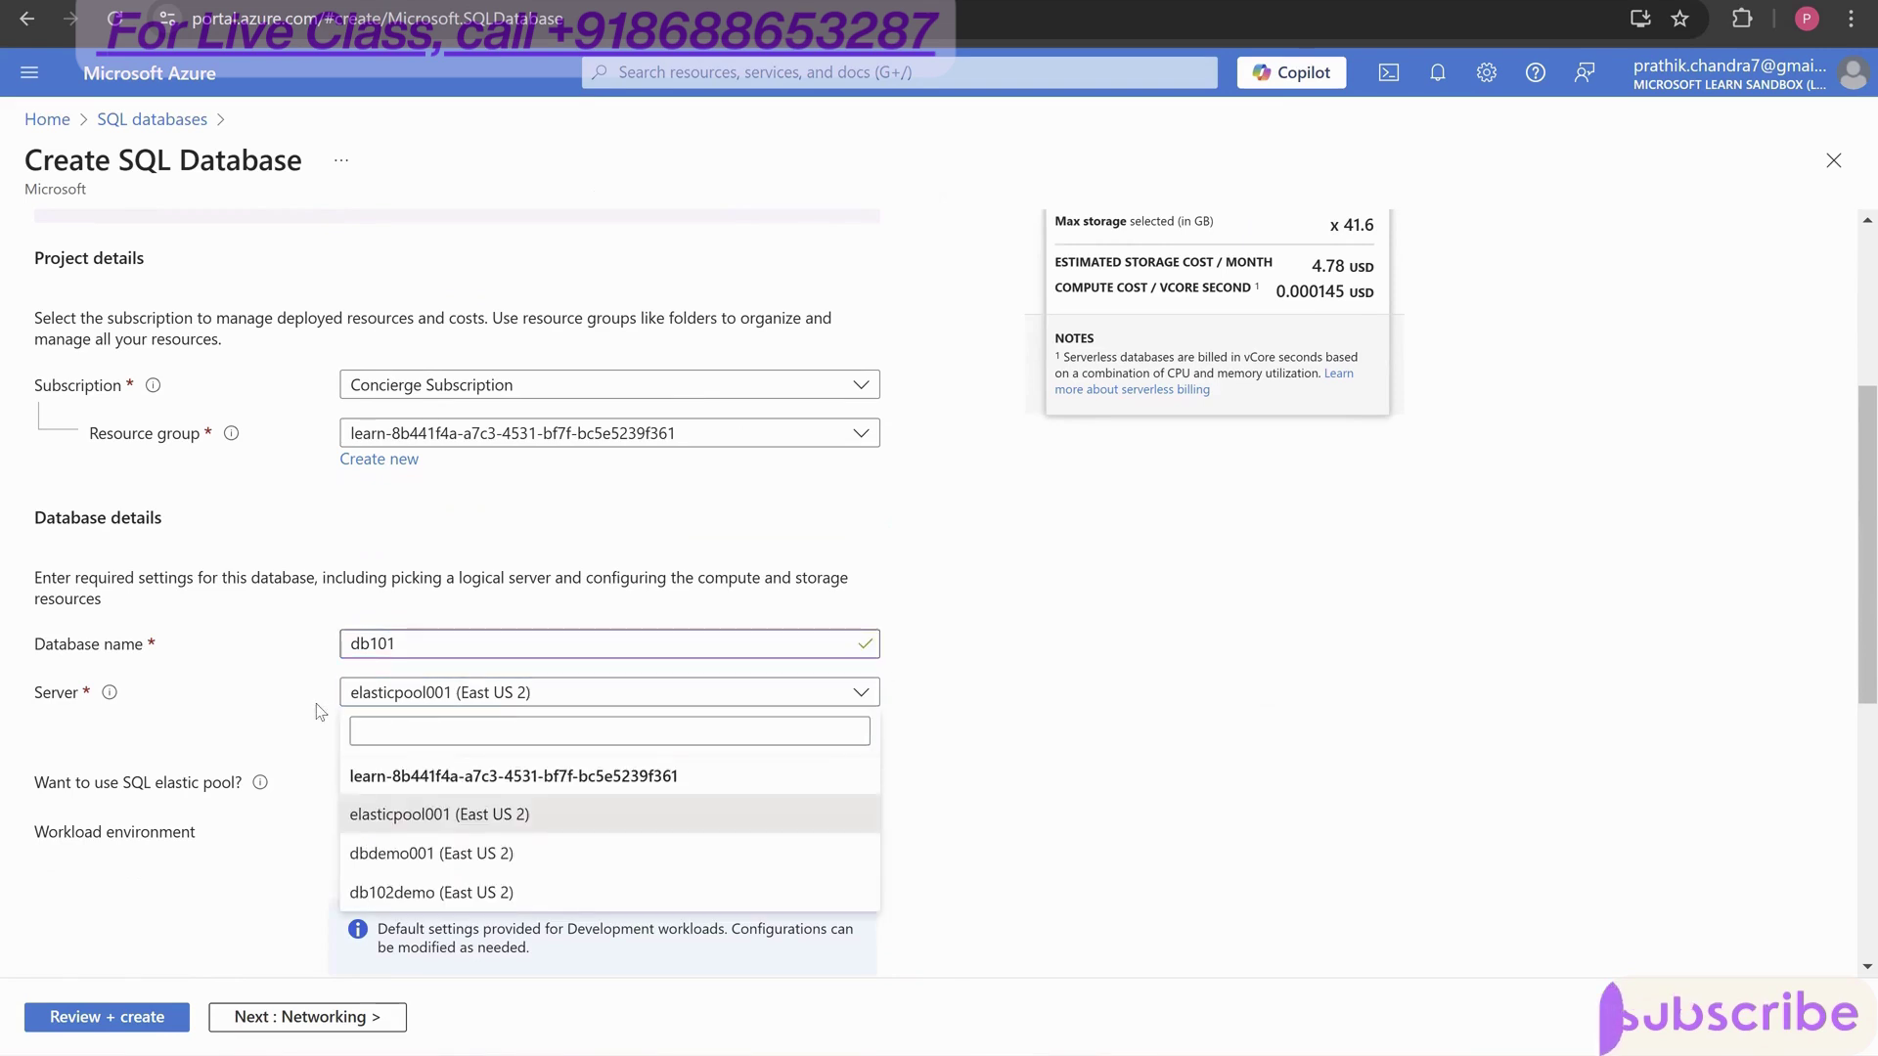
key(Escape)
click(380, 721)
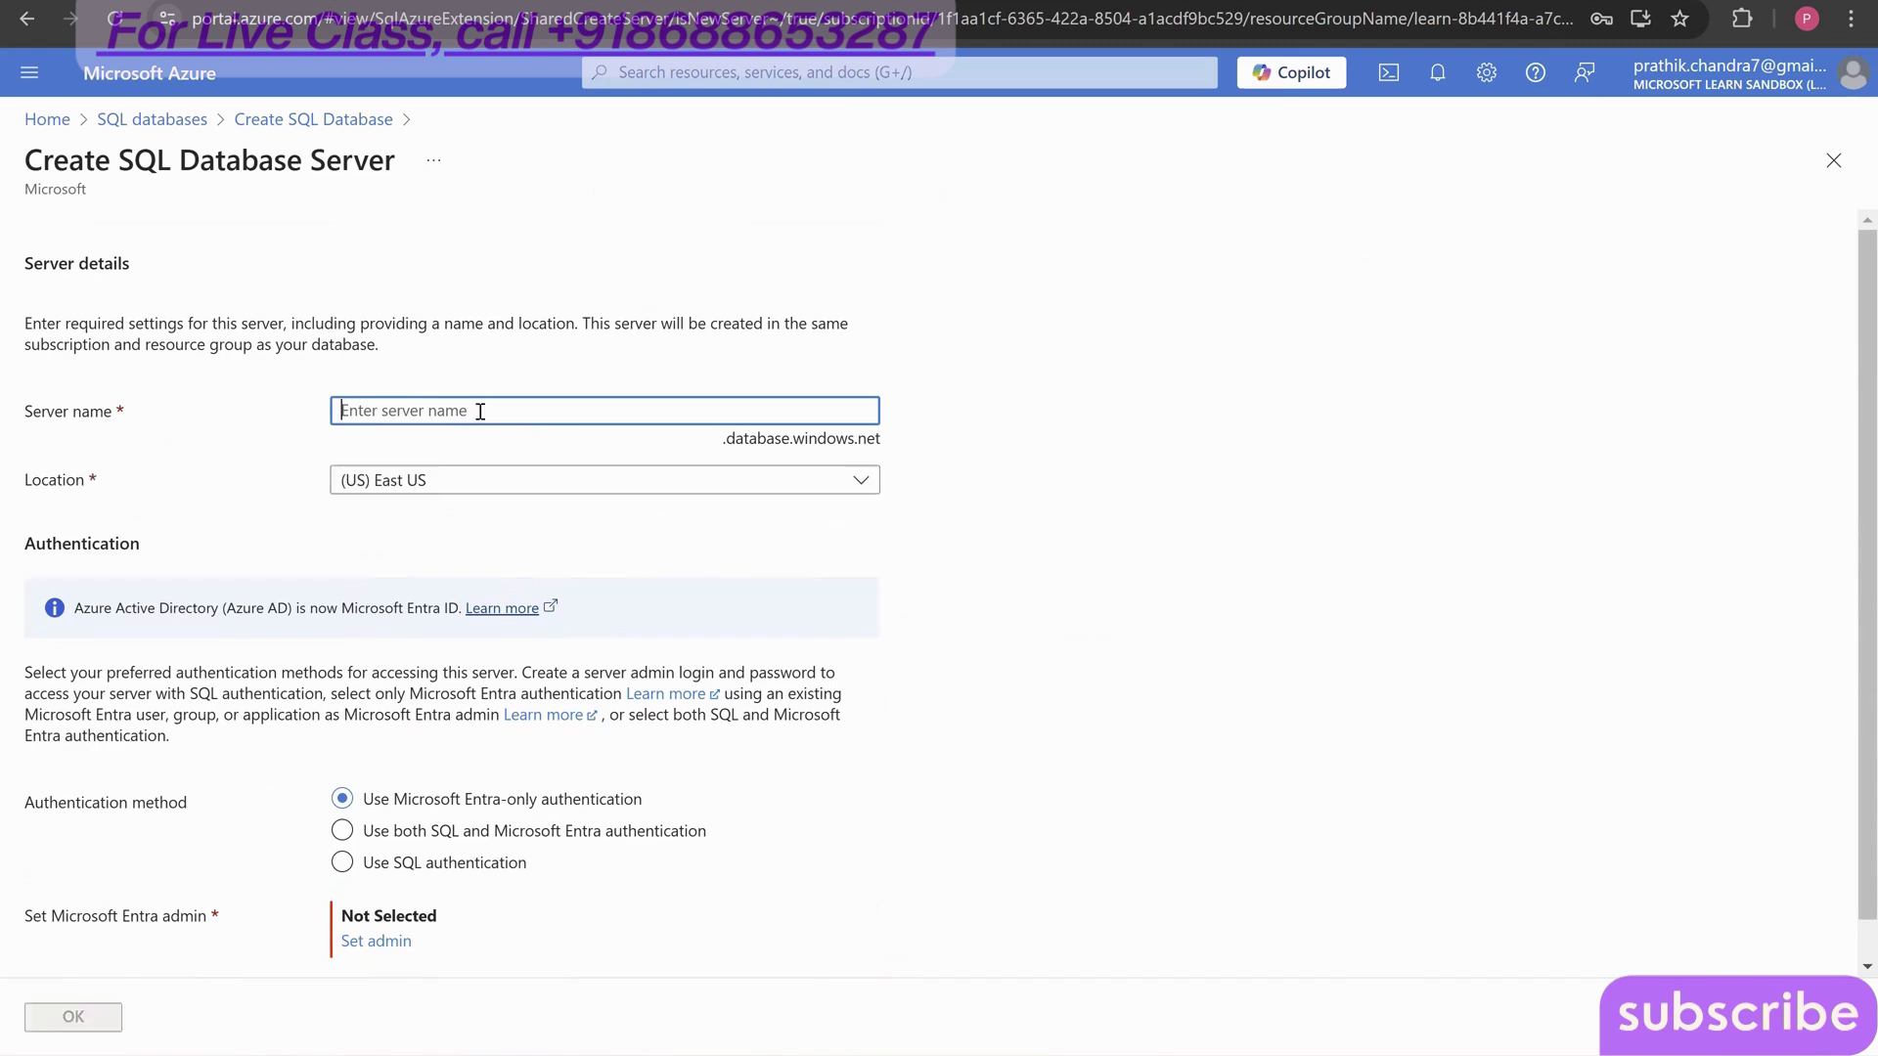
text(dbsvr)
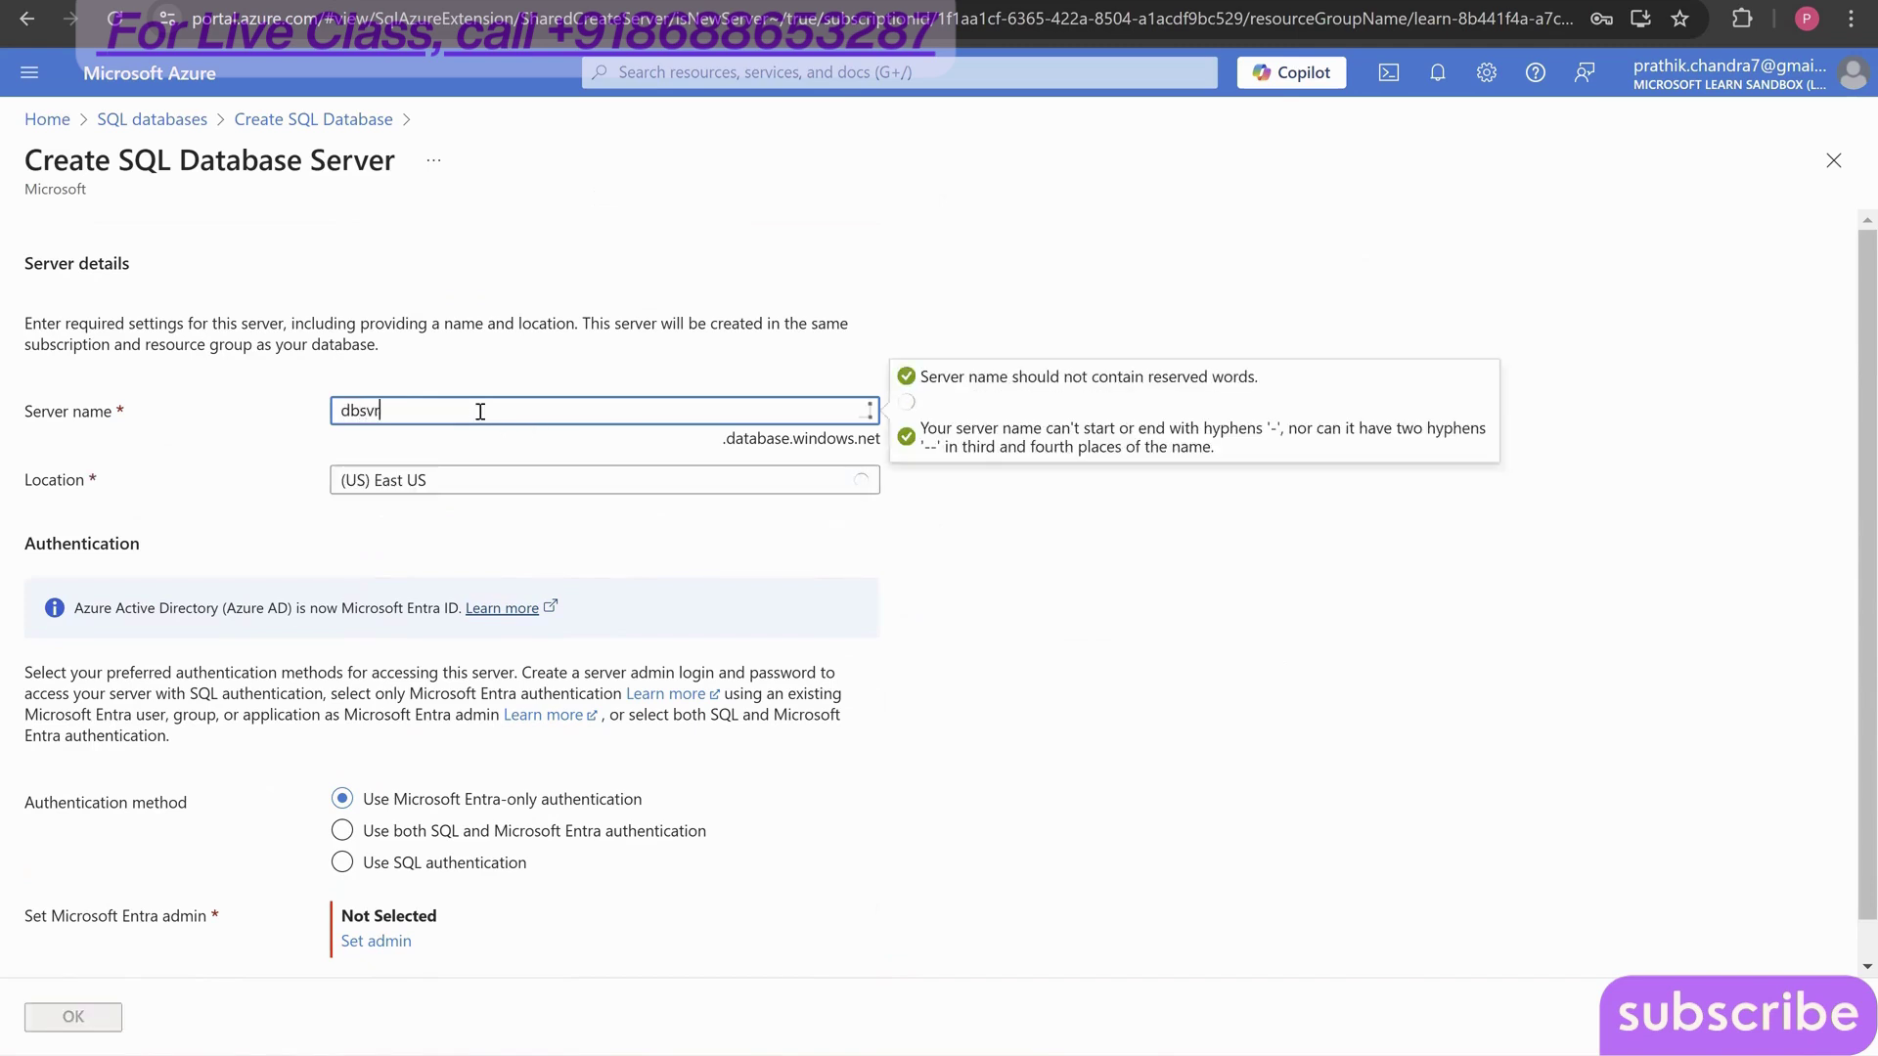
text(10)
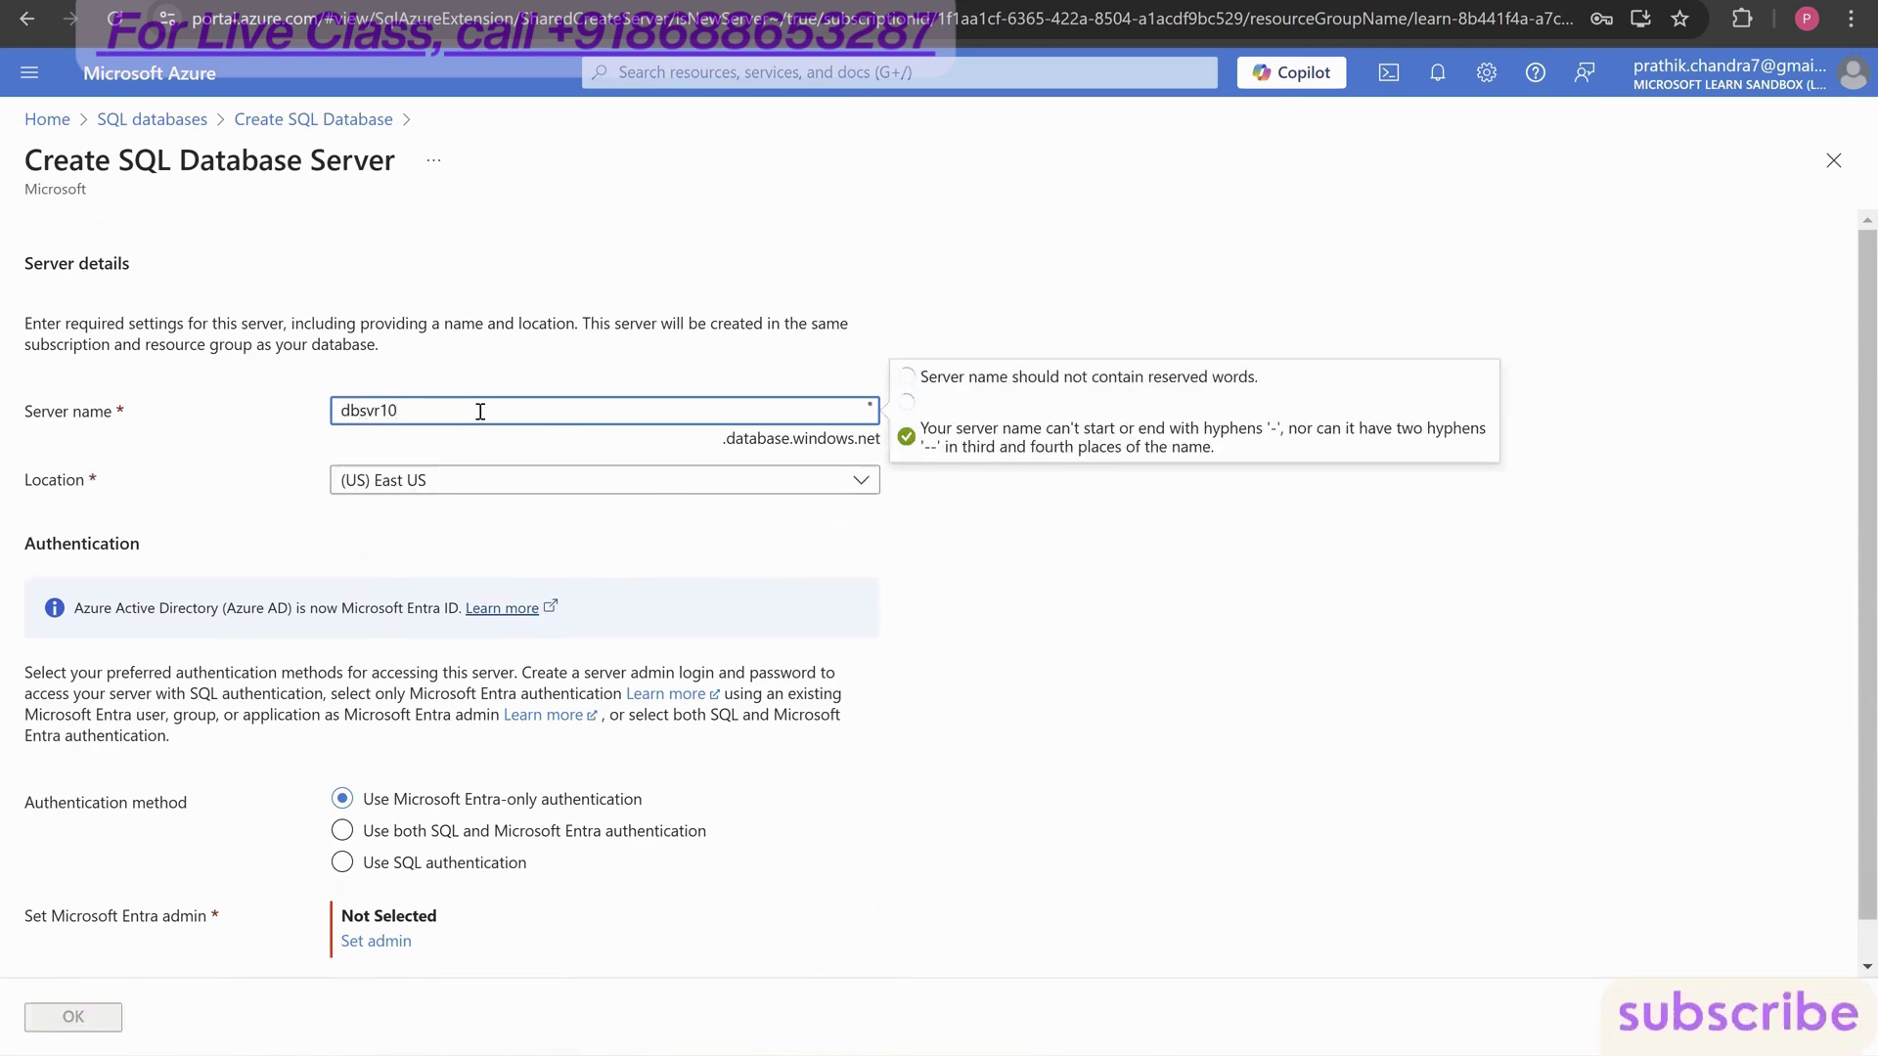
text(1)
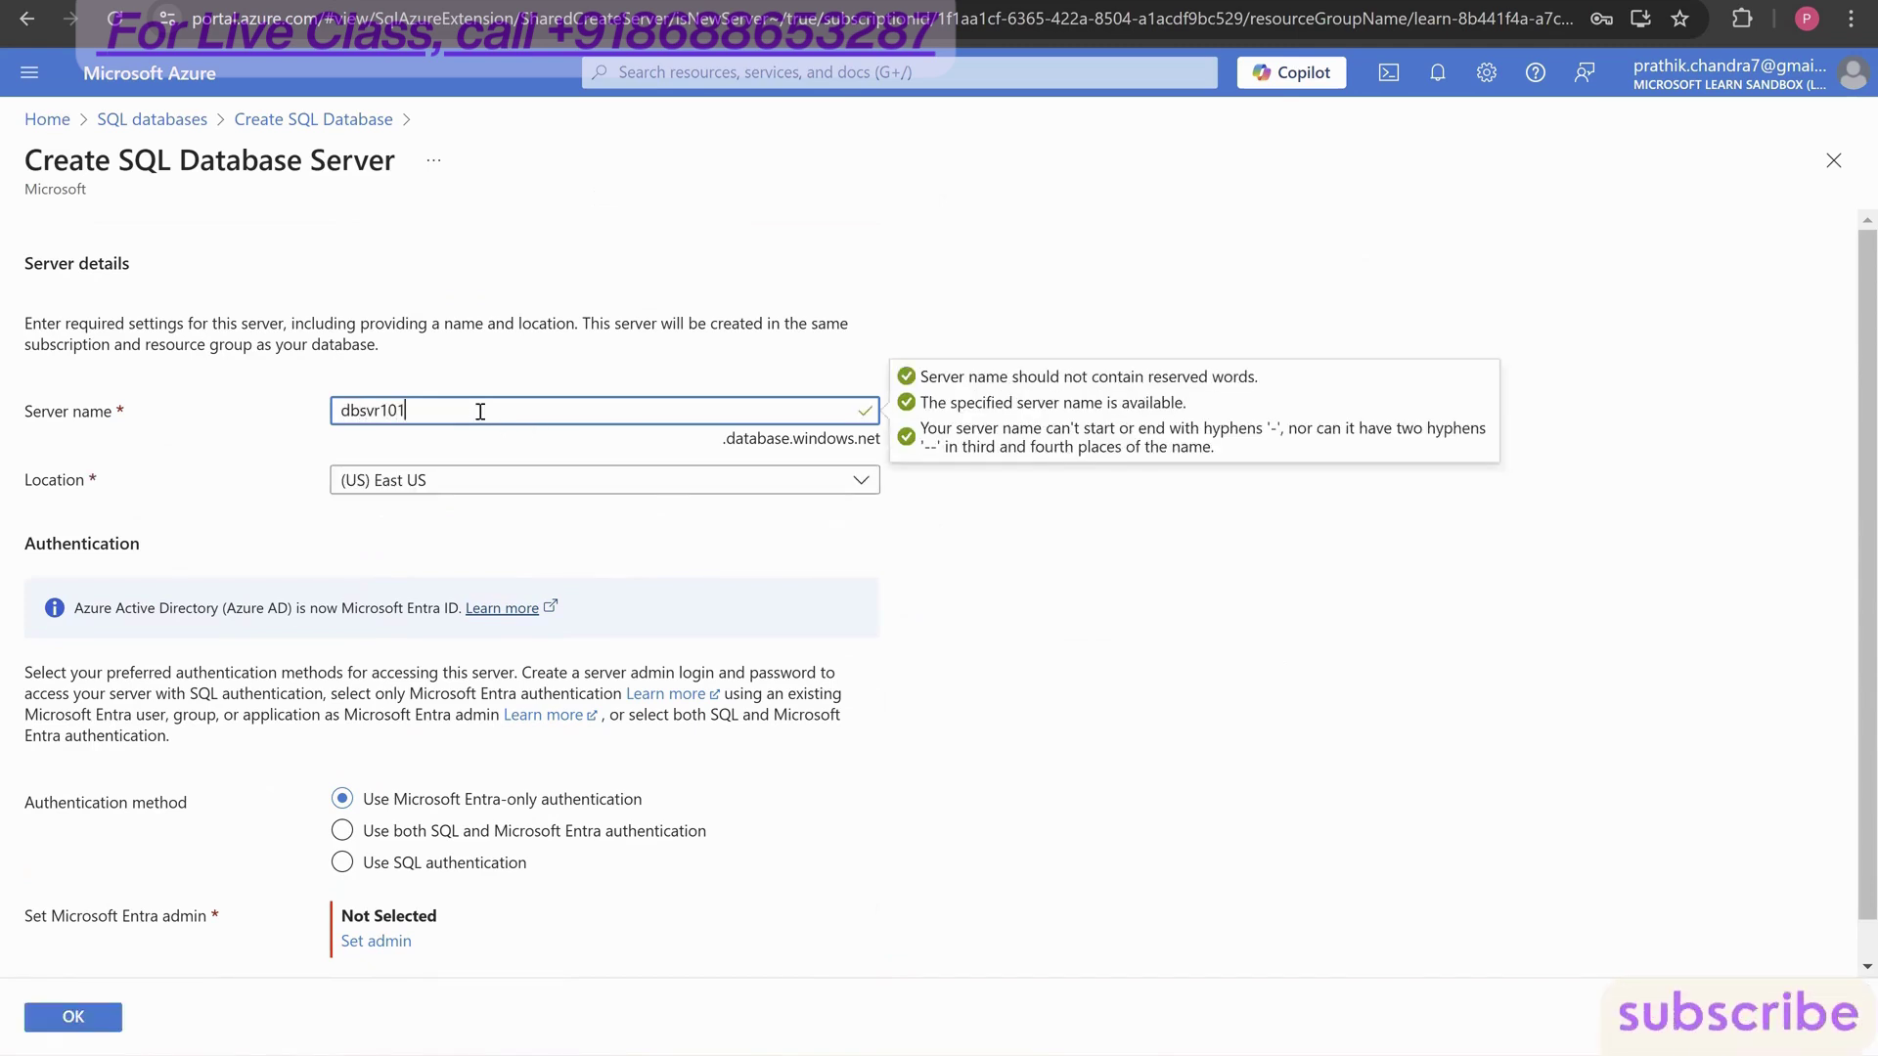
- Set the new server's location to (US) East US 2
click(452, 482)
scroll(475, 655, down, 5)
click(470, 564)
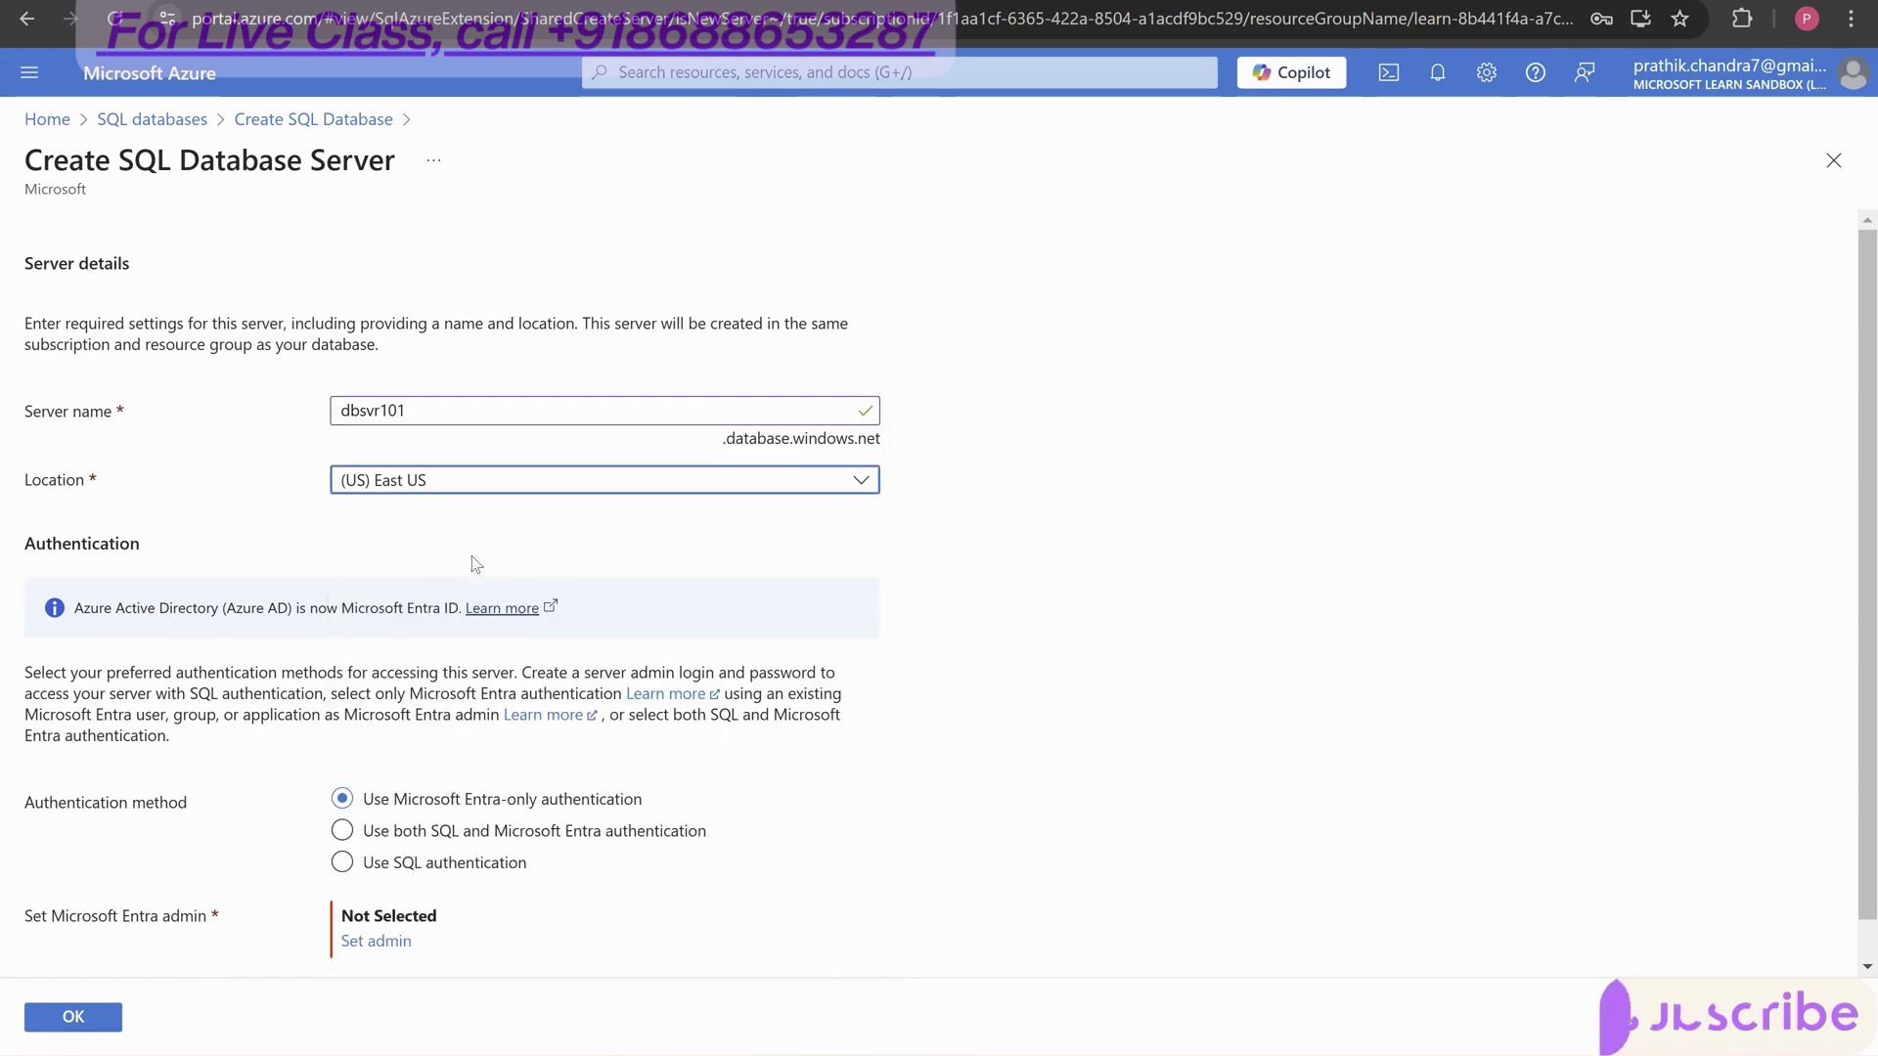
scroll(509, 586, down, 1)
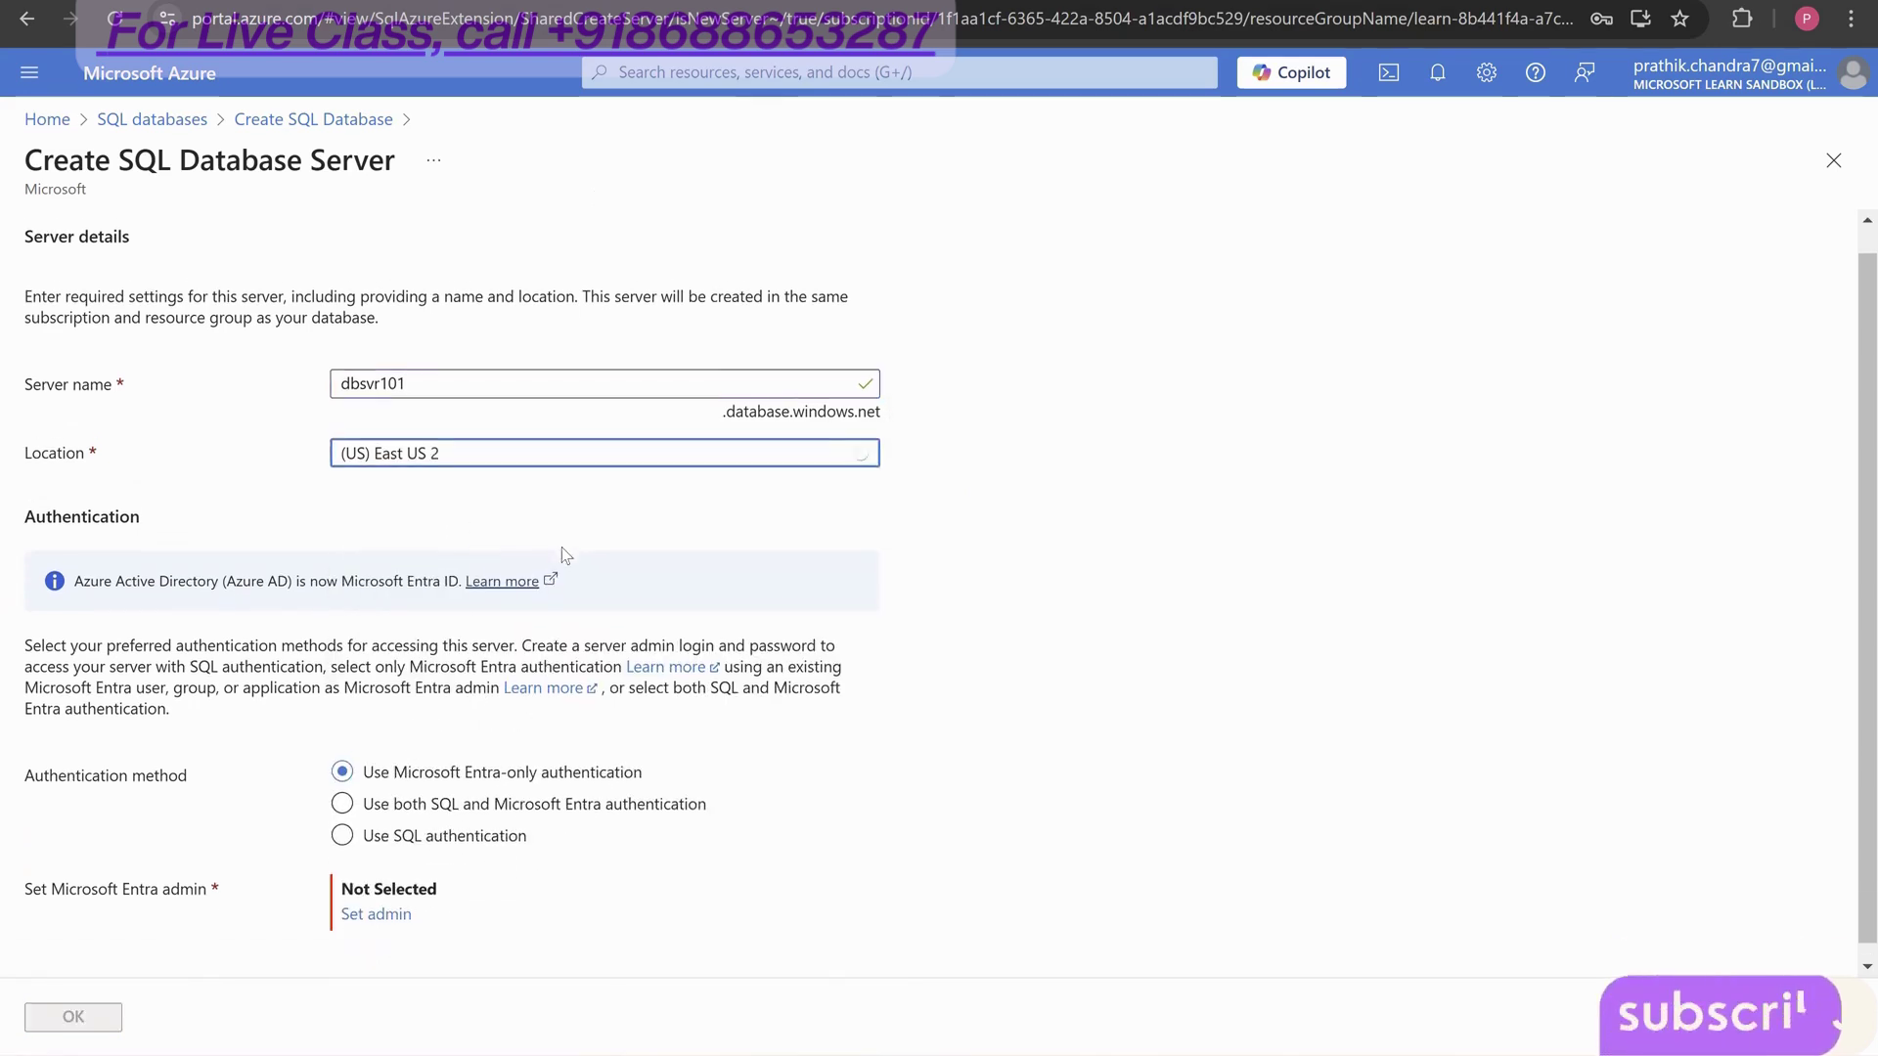
- Switch the server's authentication method to SQL authentication and fill in the server admin login name
click(359, 823)
scroll(420, 700, down, 1)
click(406, 805)
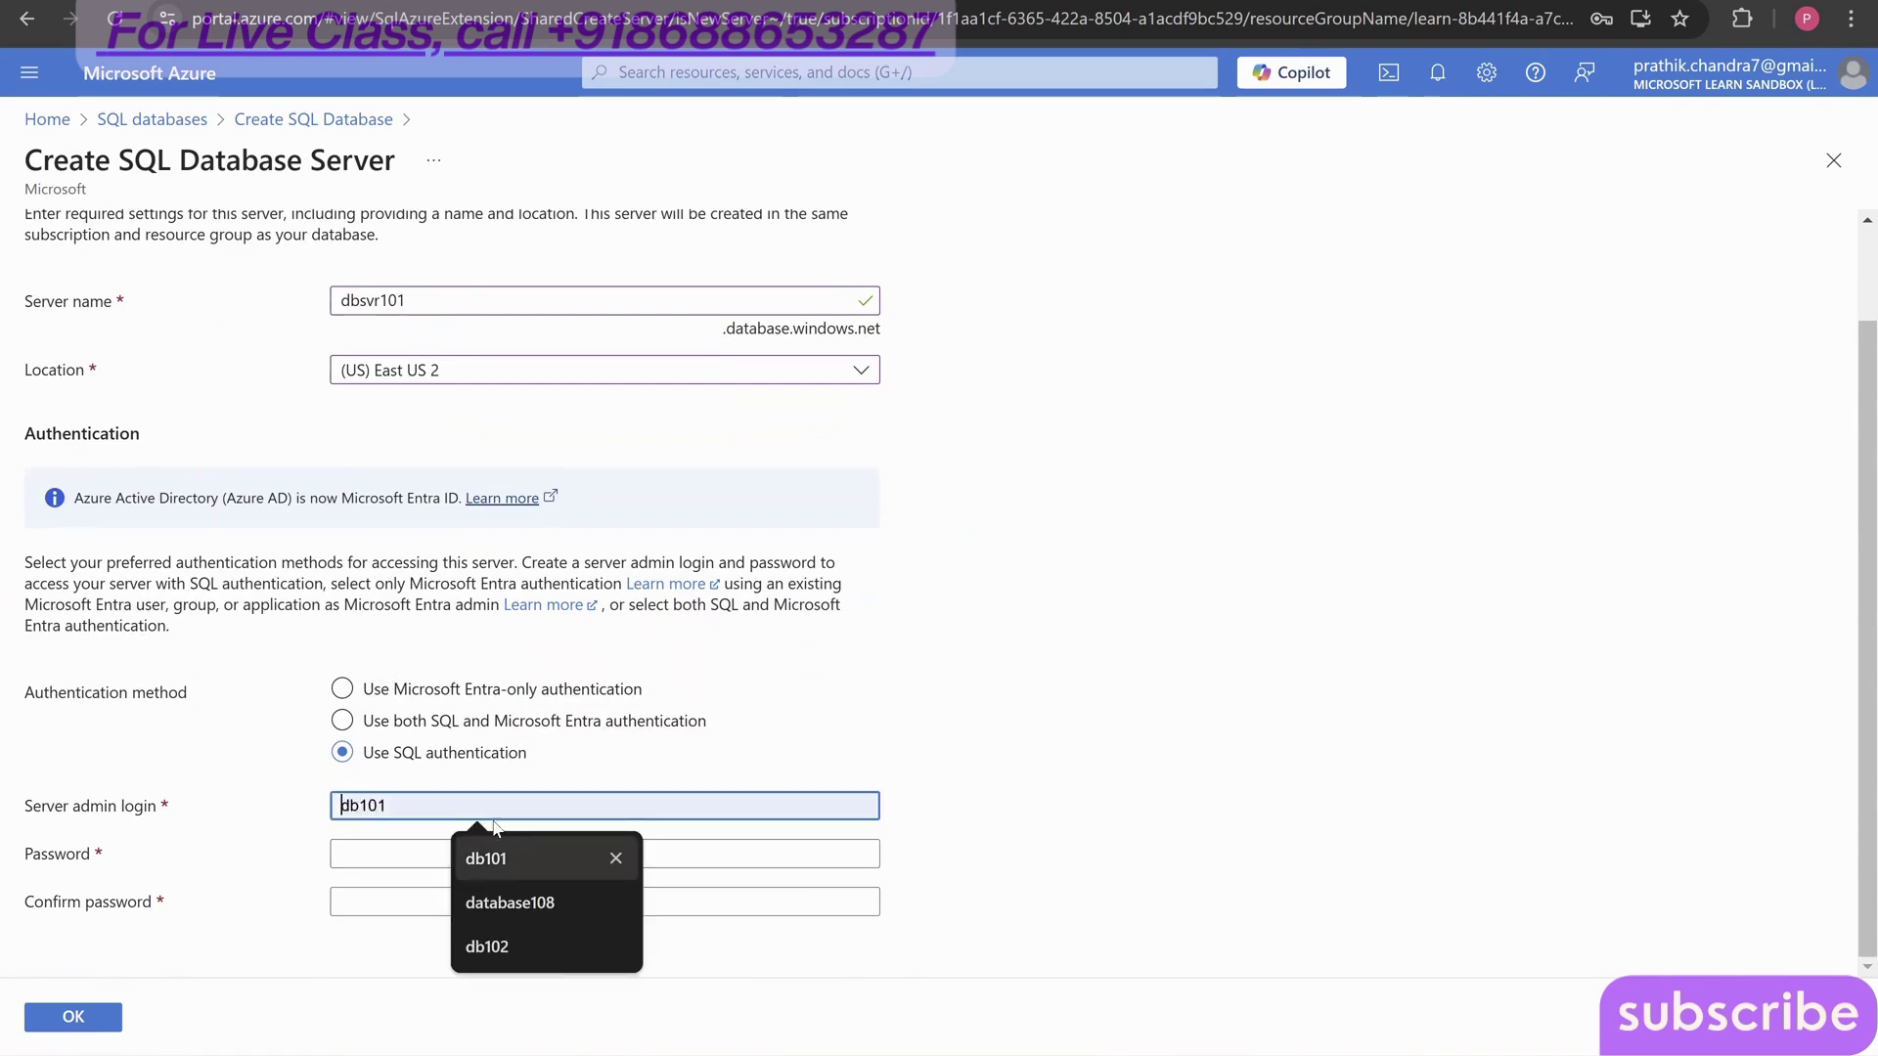
text(pratik)
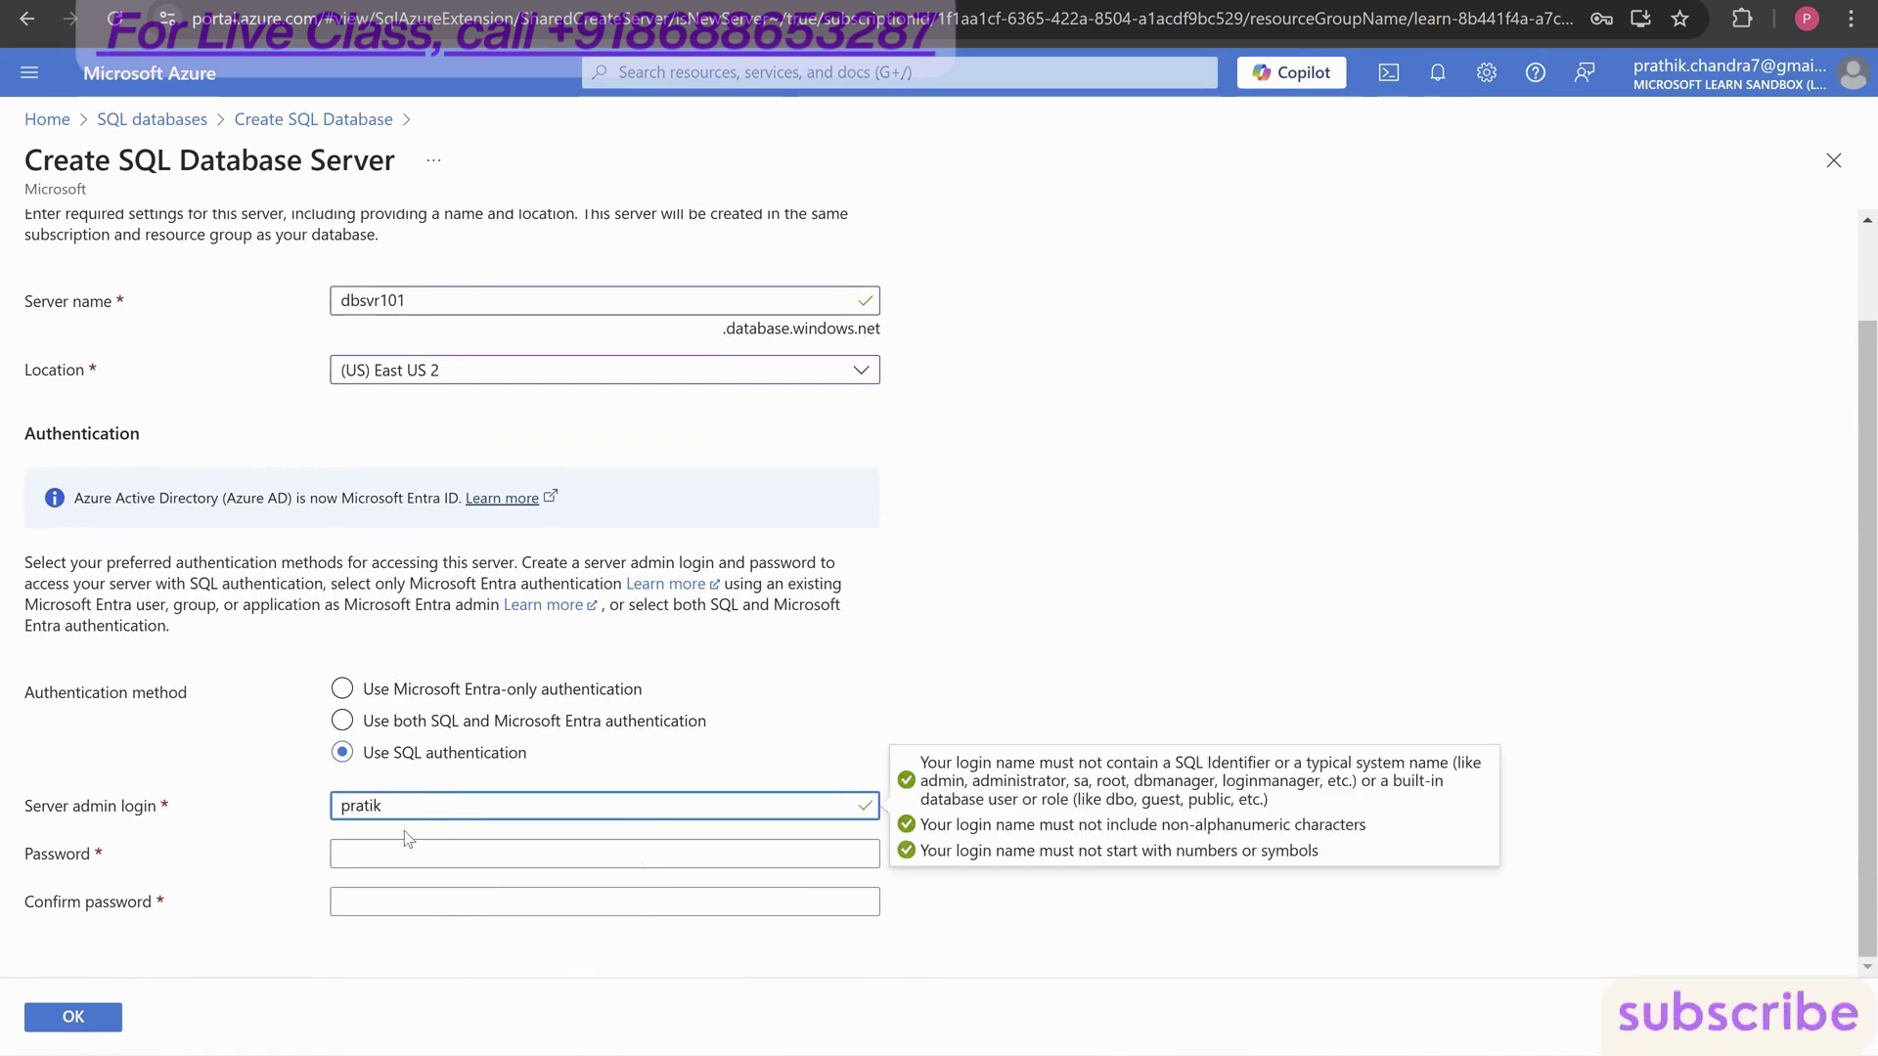
- Enter the server admin password, repeat it in the confirmation field and accept the new server
click(408, 852)
click(485, 895)
click(459, 905)
text(••)
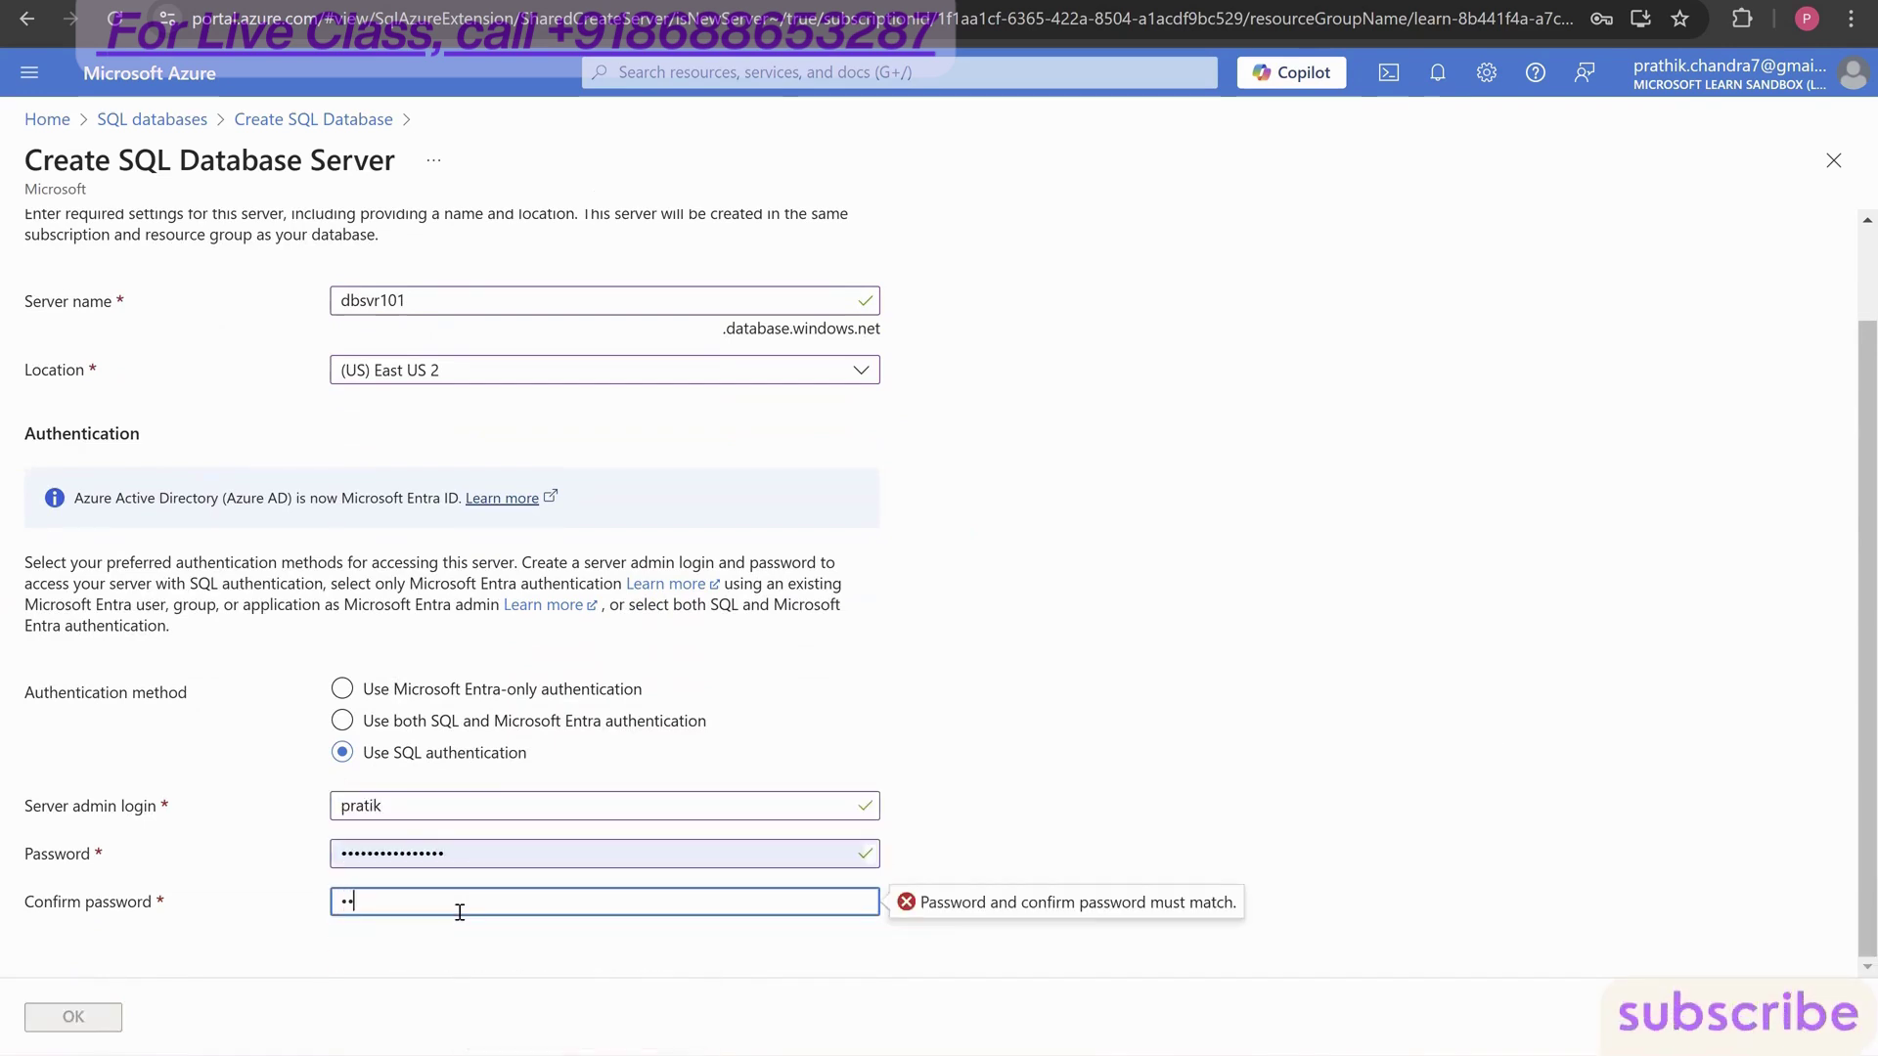
text(•••••)
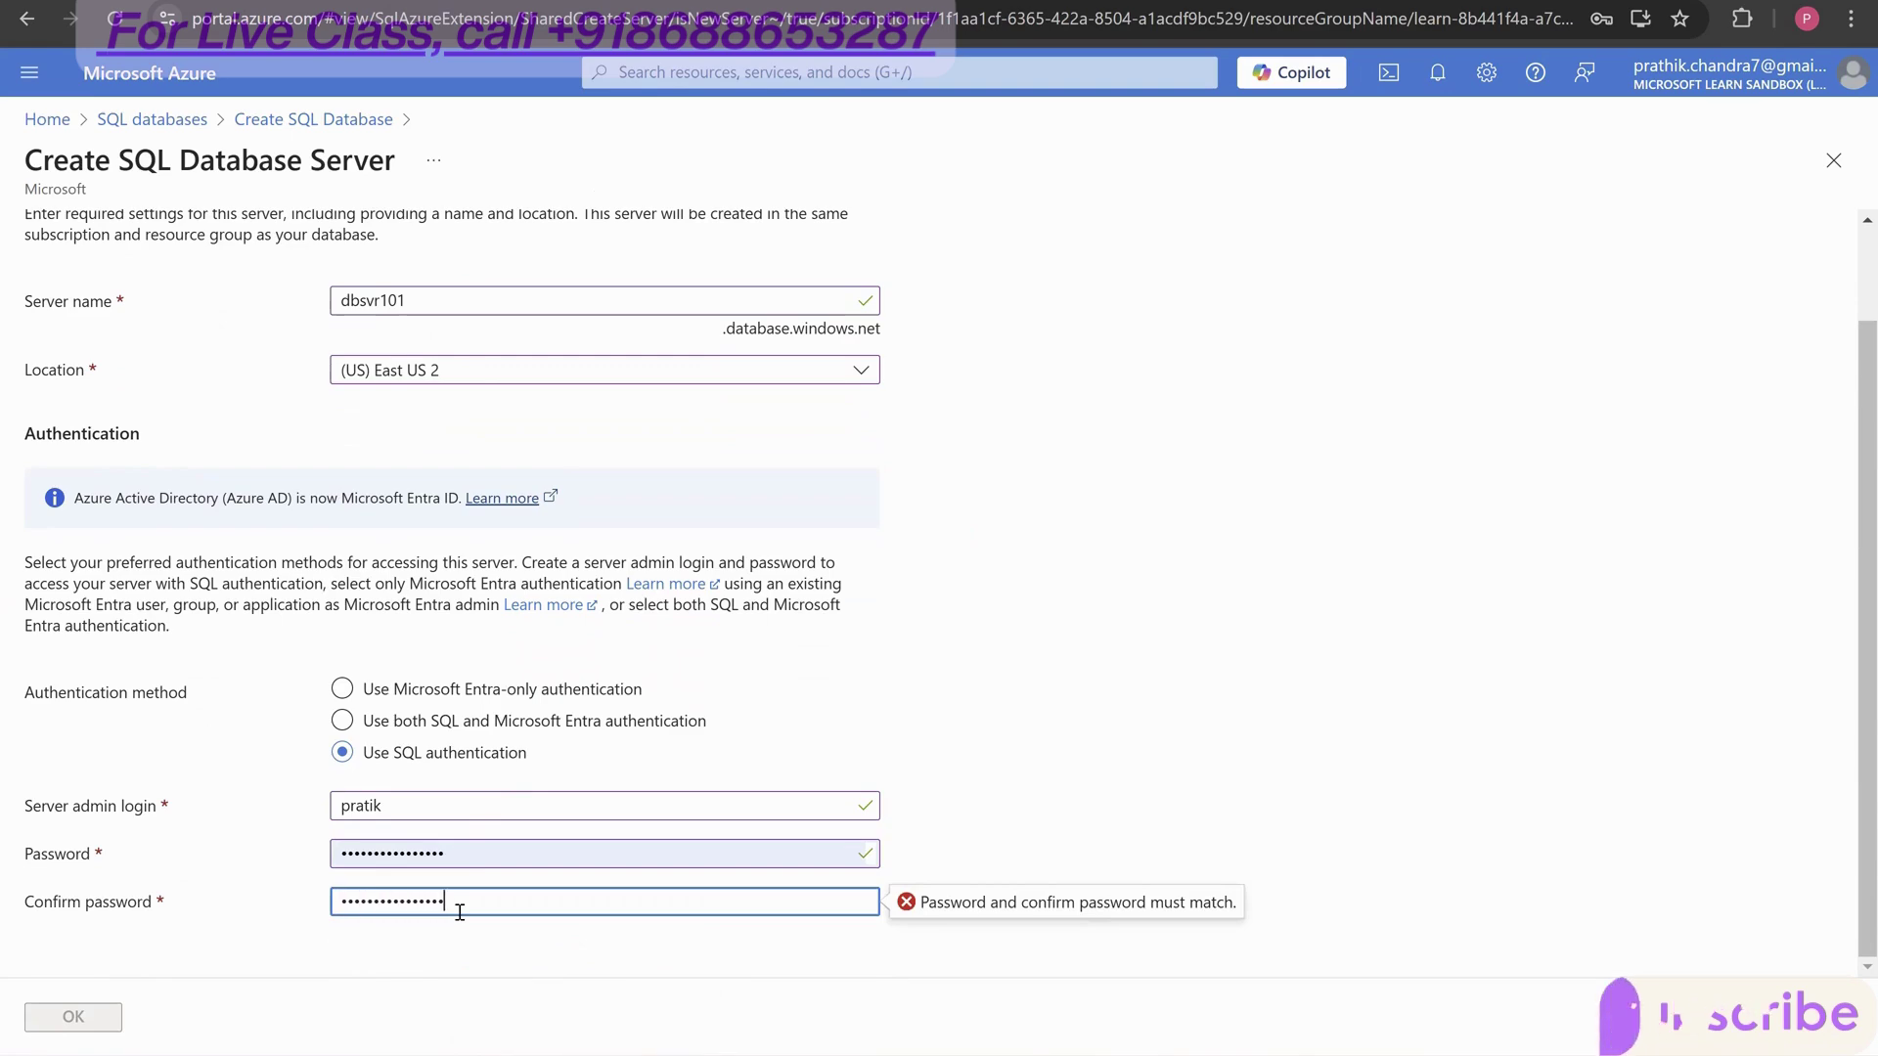
click(73, 1017)
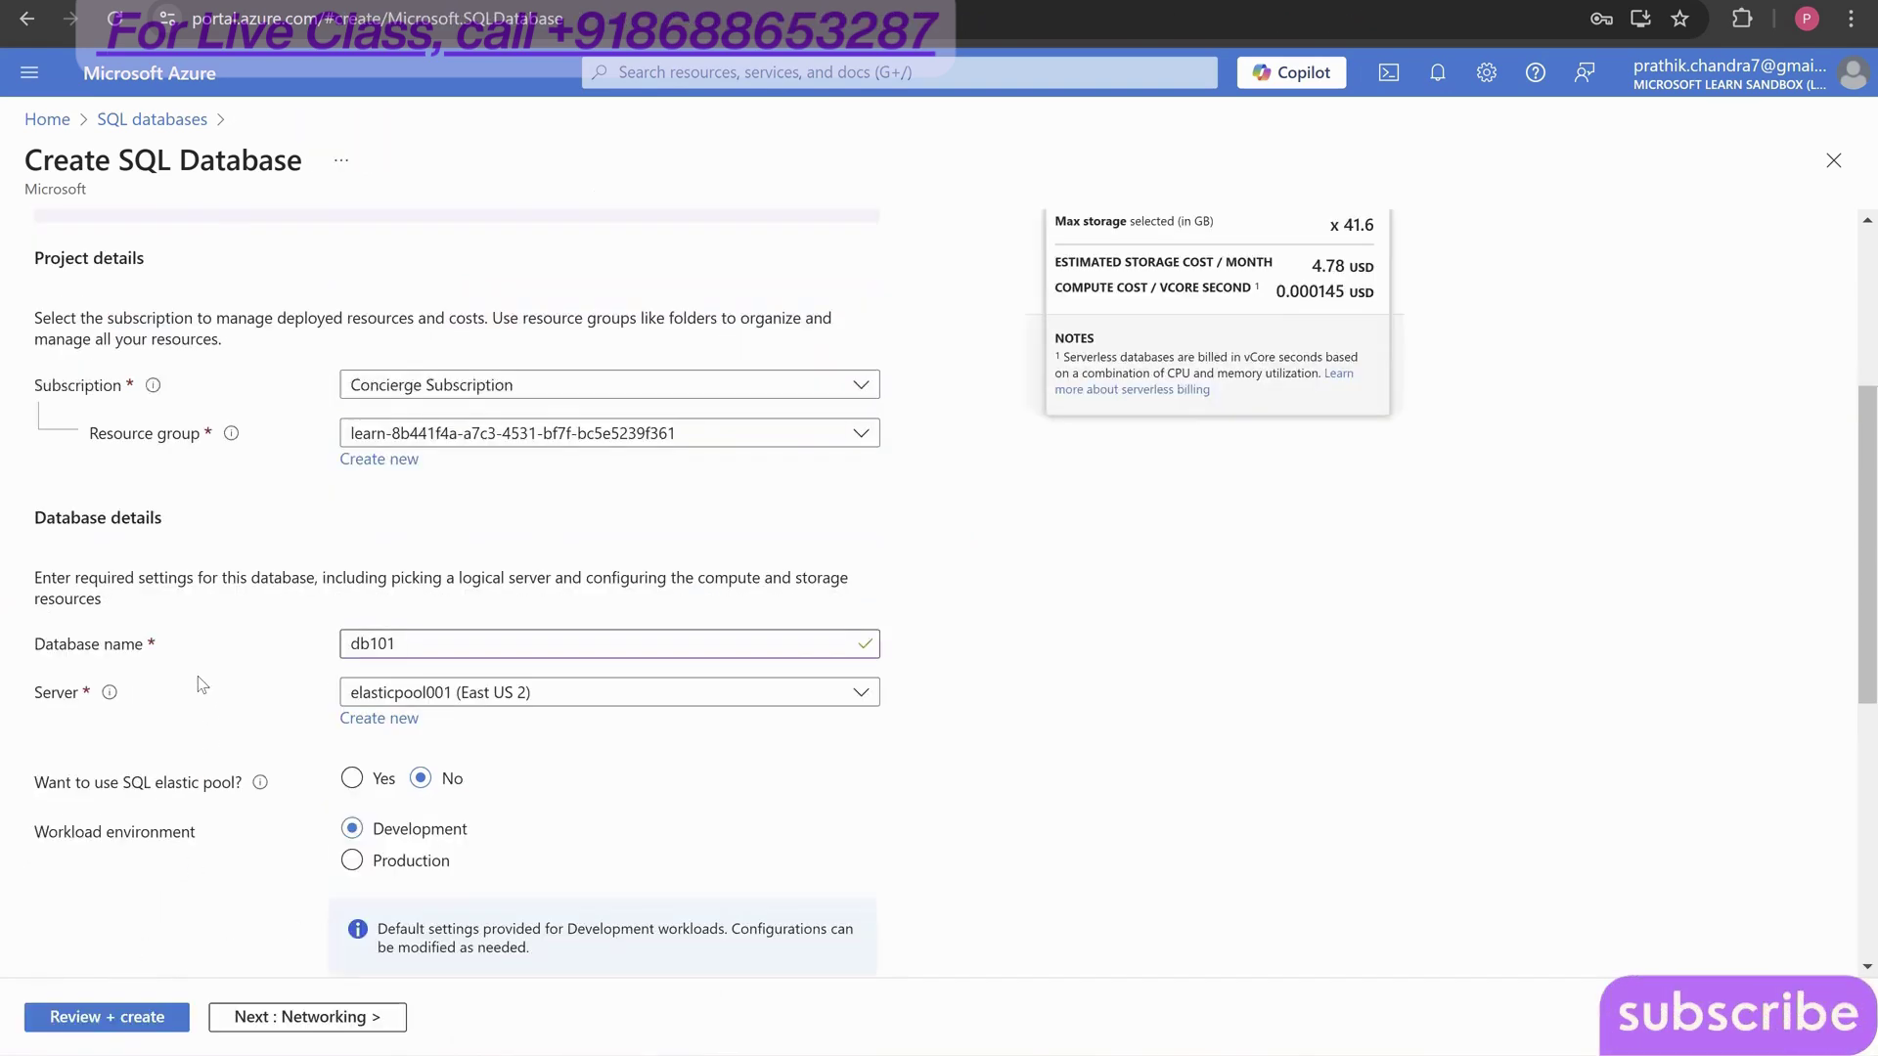
- Configure the database's compute and storage with the General Purpose service tier and Provisioned compute tier, and apply it
scroll(198, 676, down, 3)
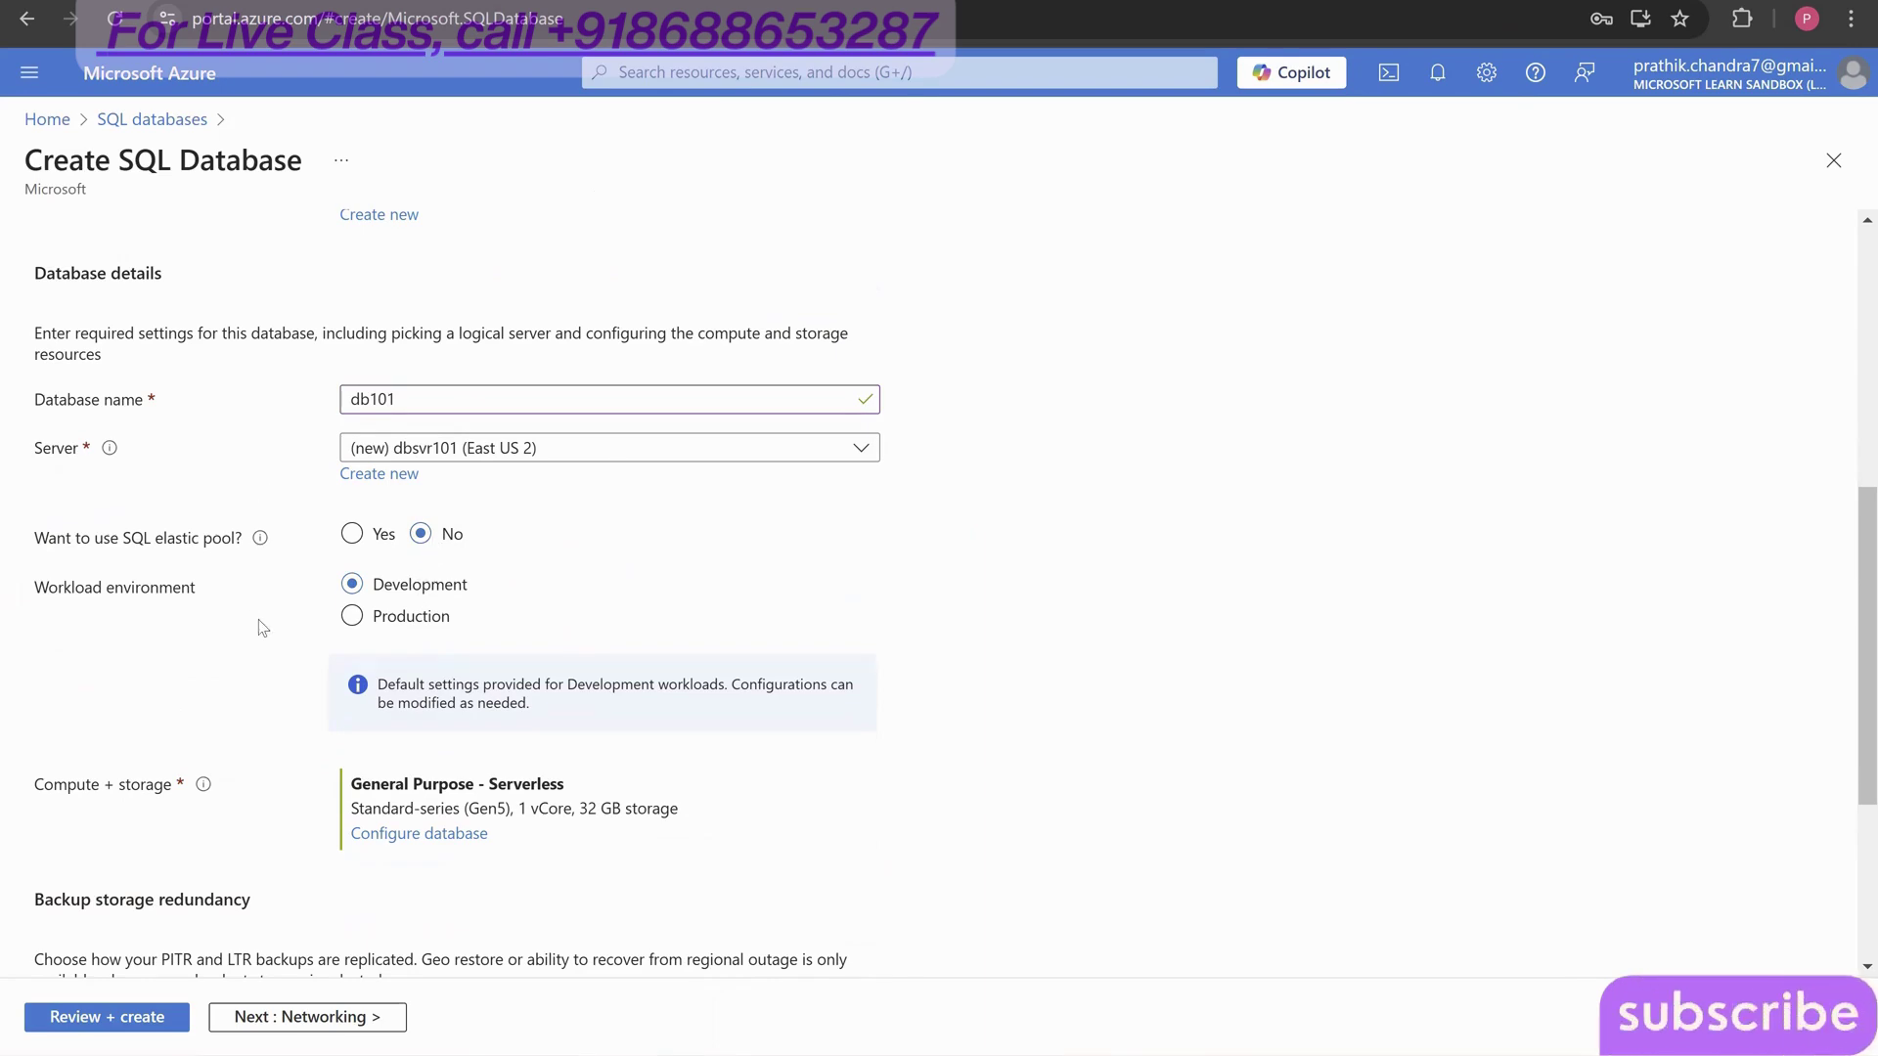
scroll(395, 533, down, 1)
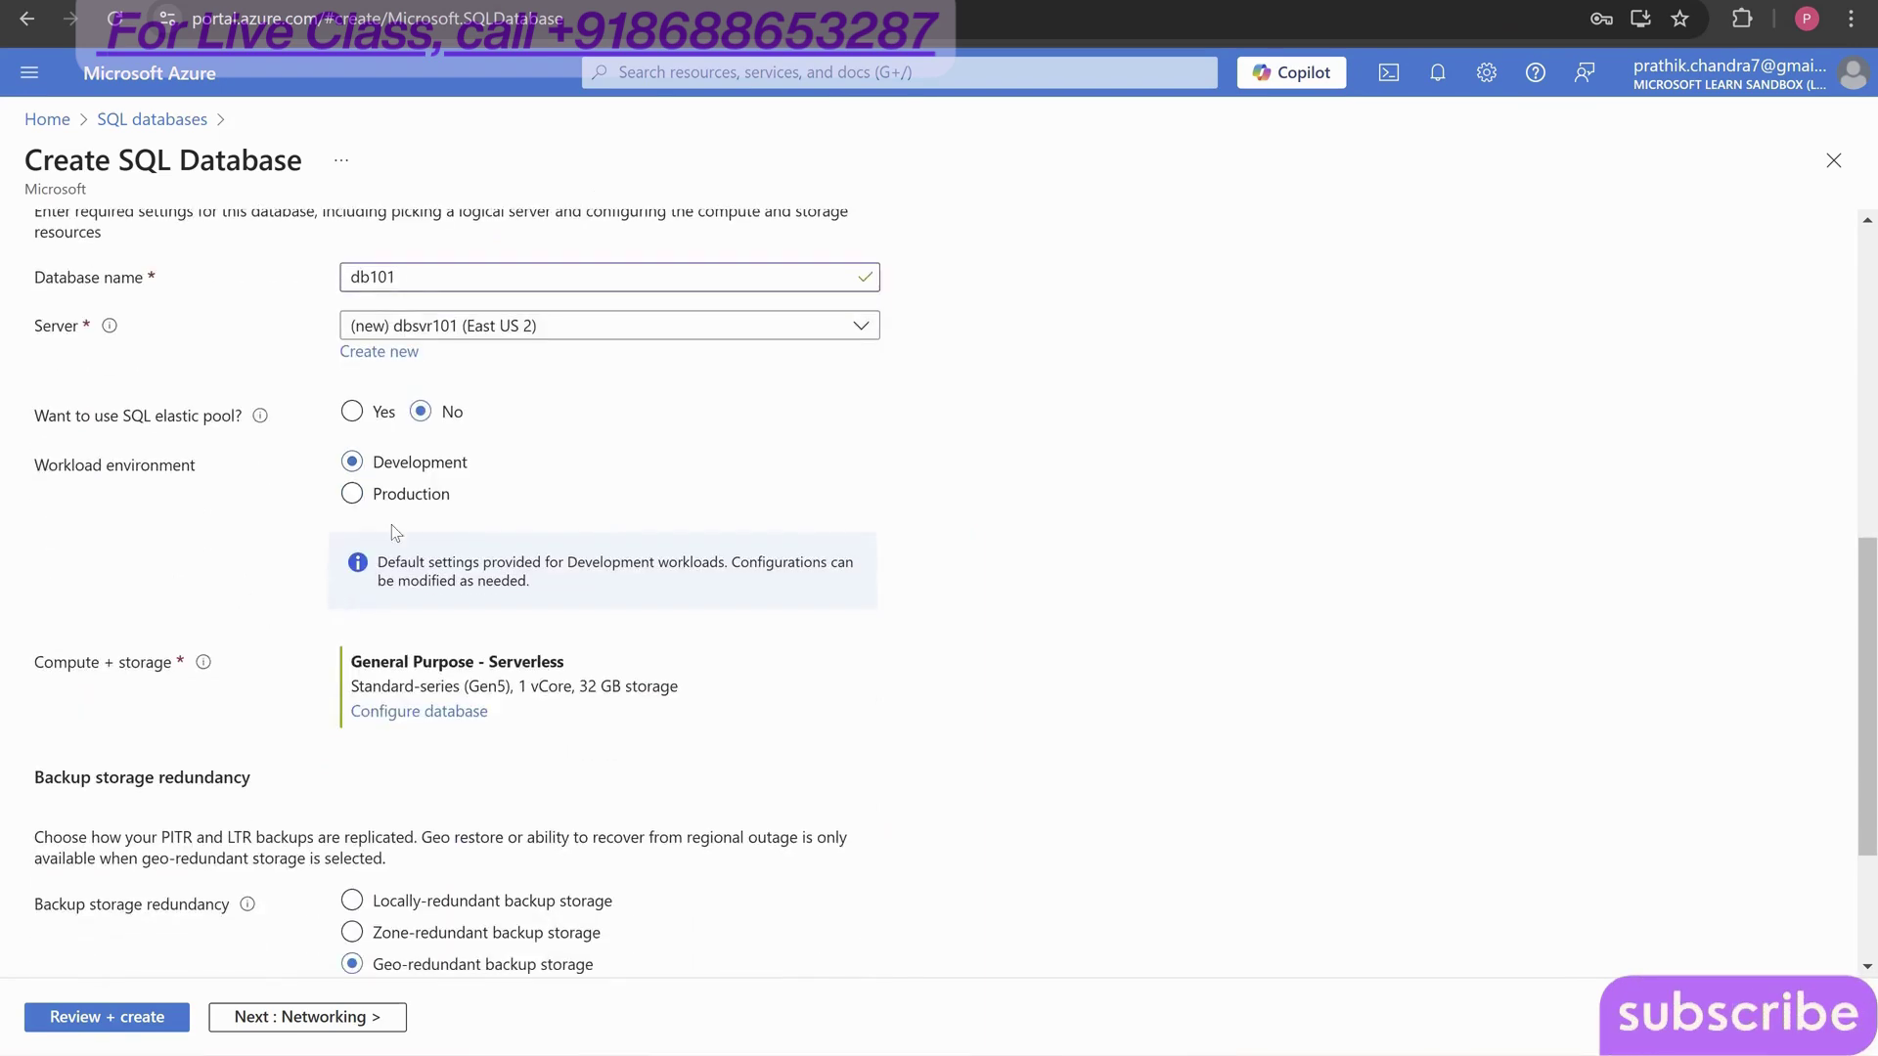
scroll(477, 536, down, 1)
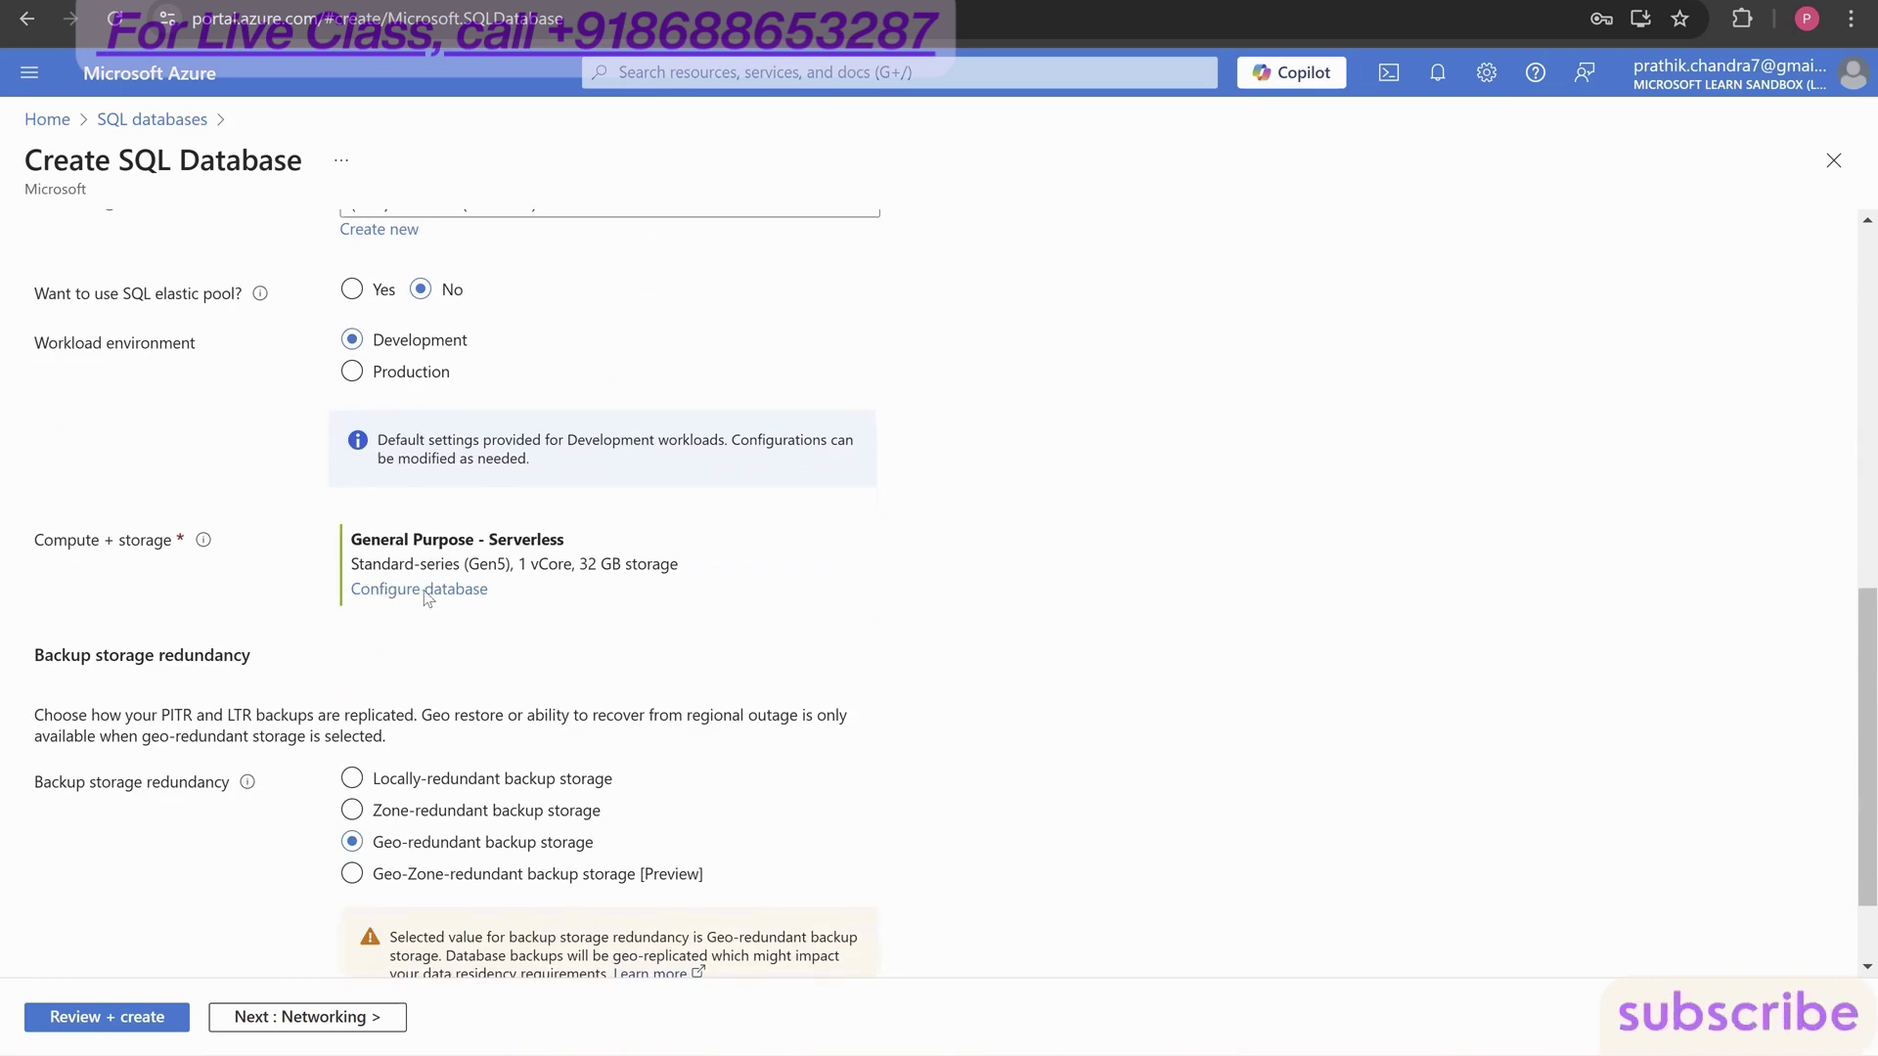
click(428, 589)
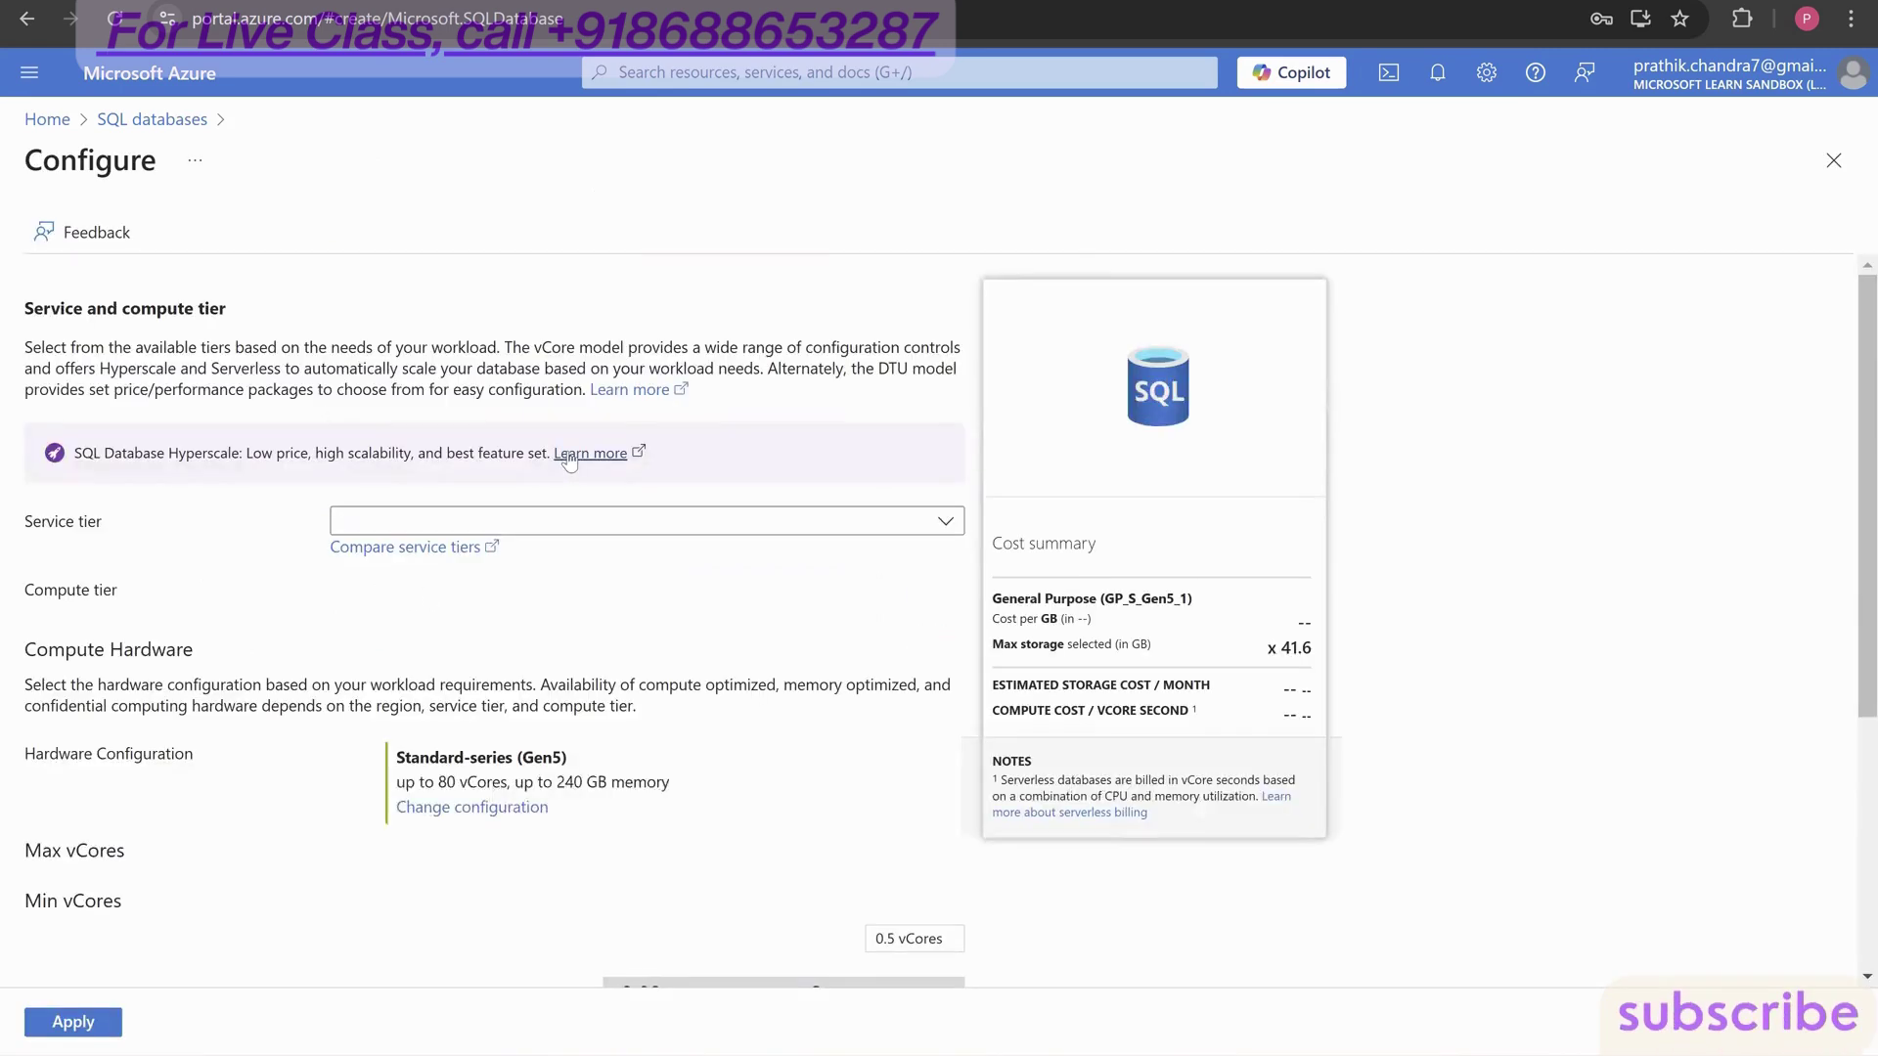
click(454, 524)
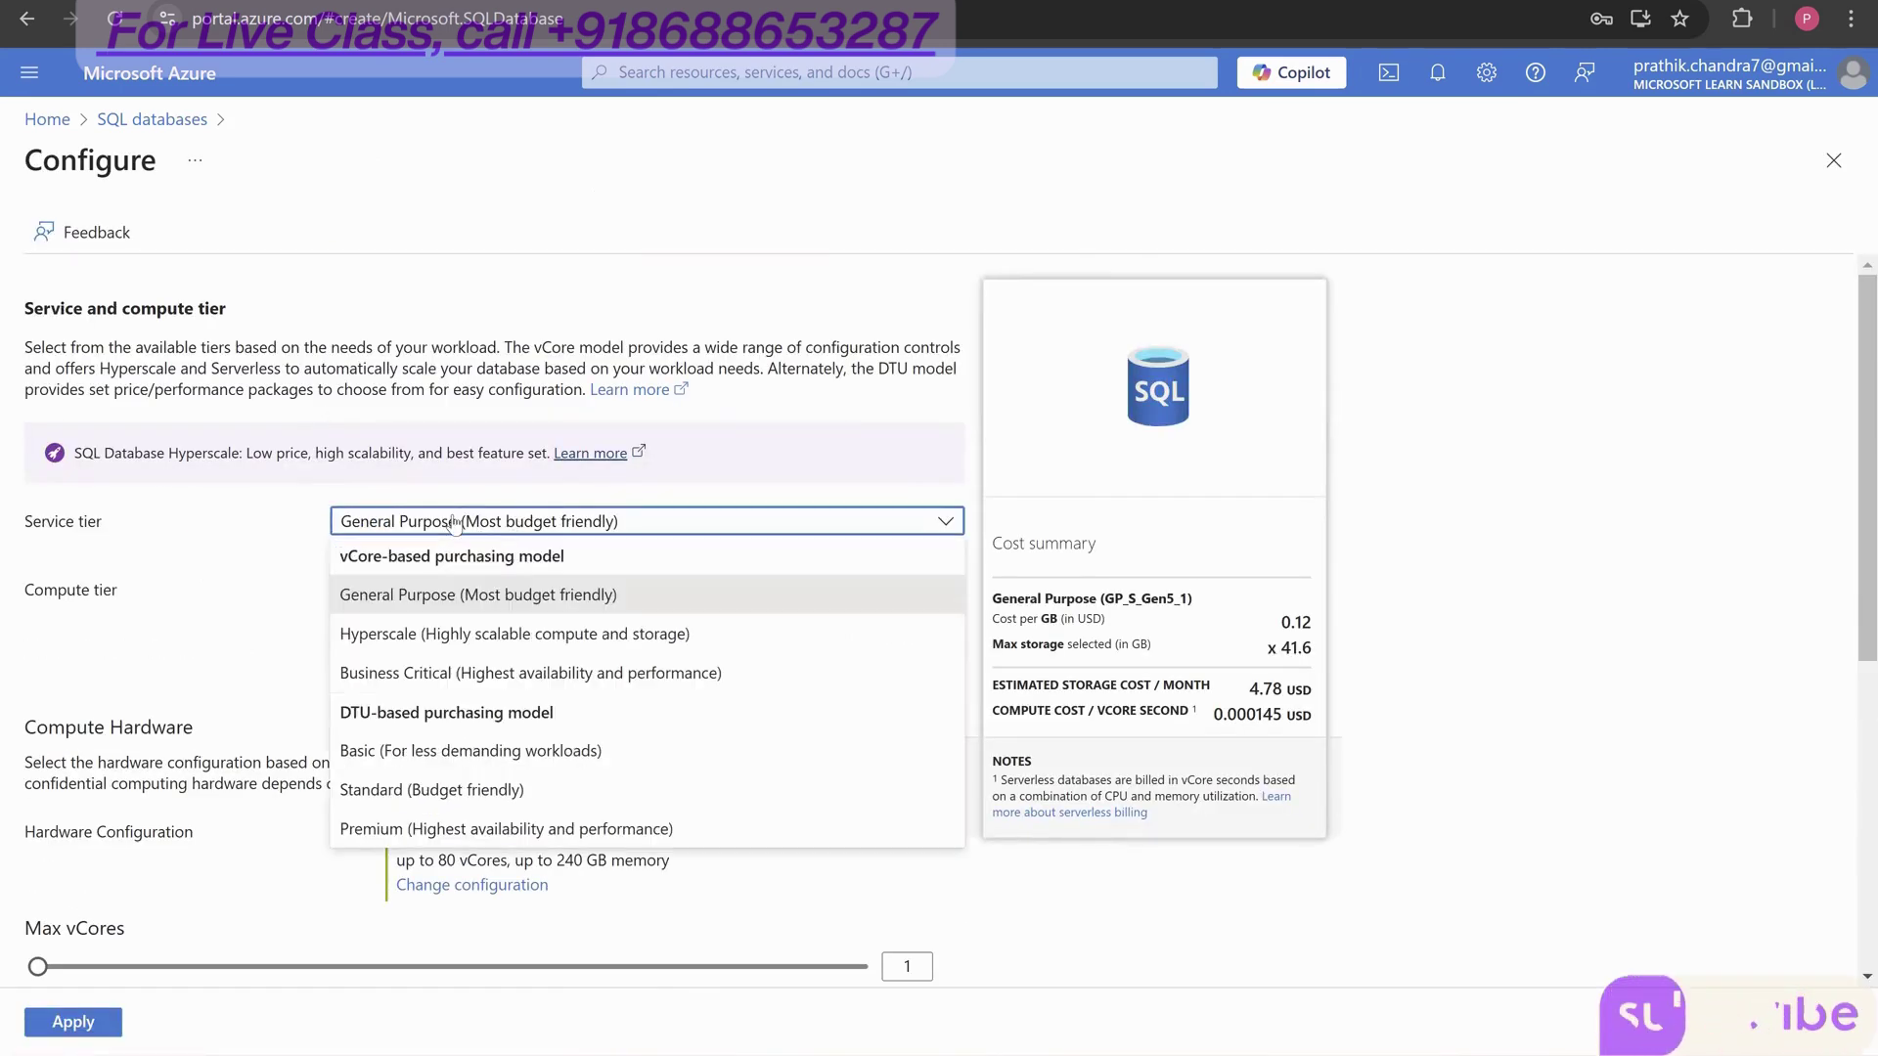
click(471, 597)
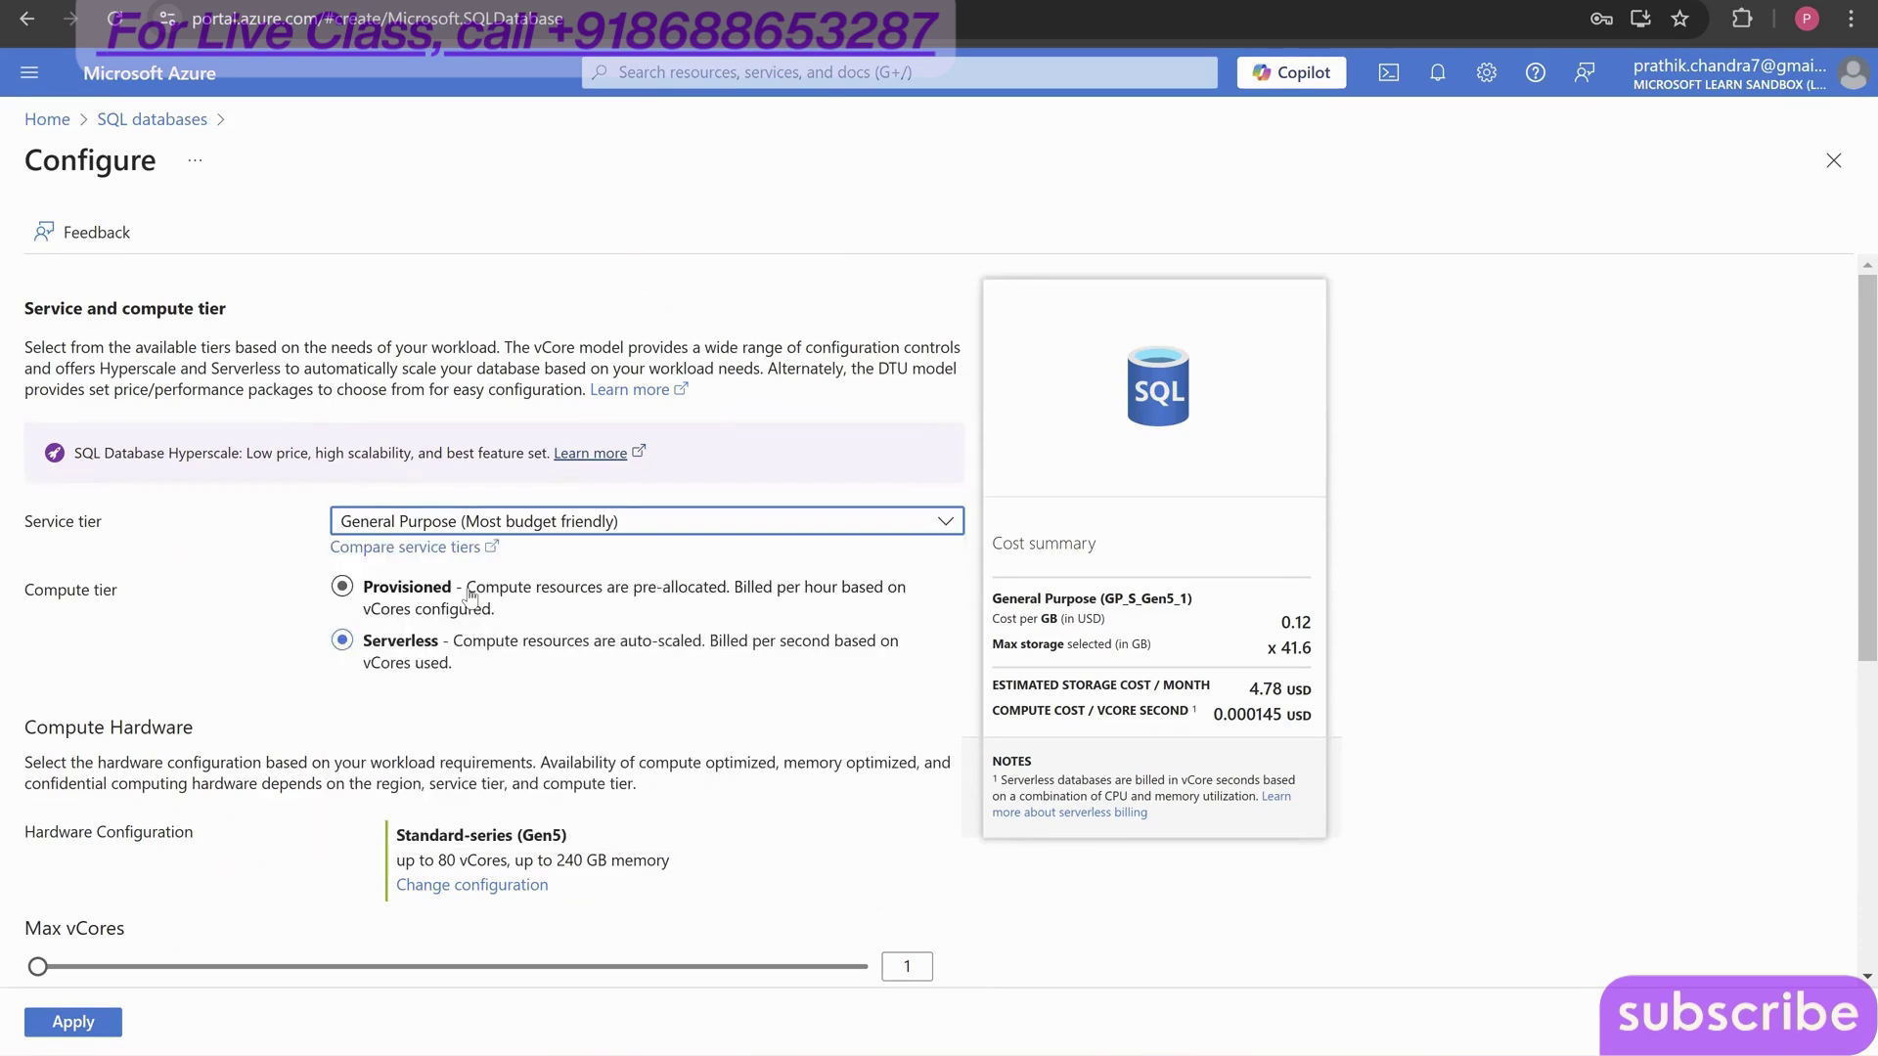
click(423, 600)
scroll(423, 570, down, 3)
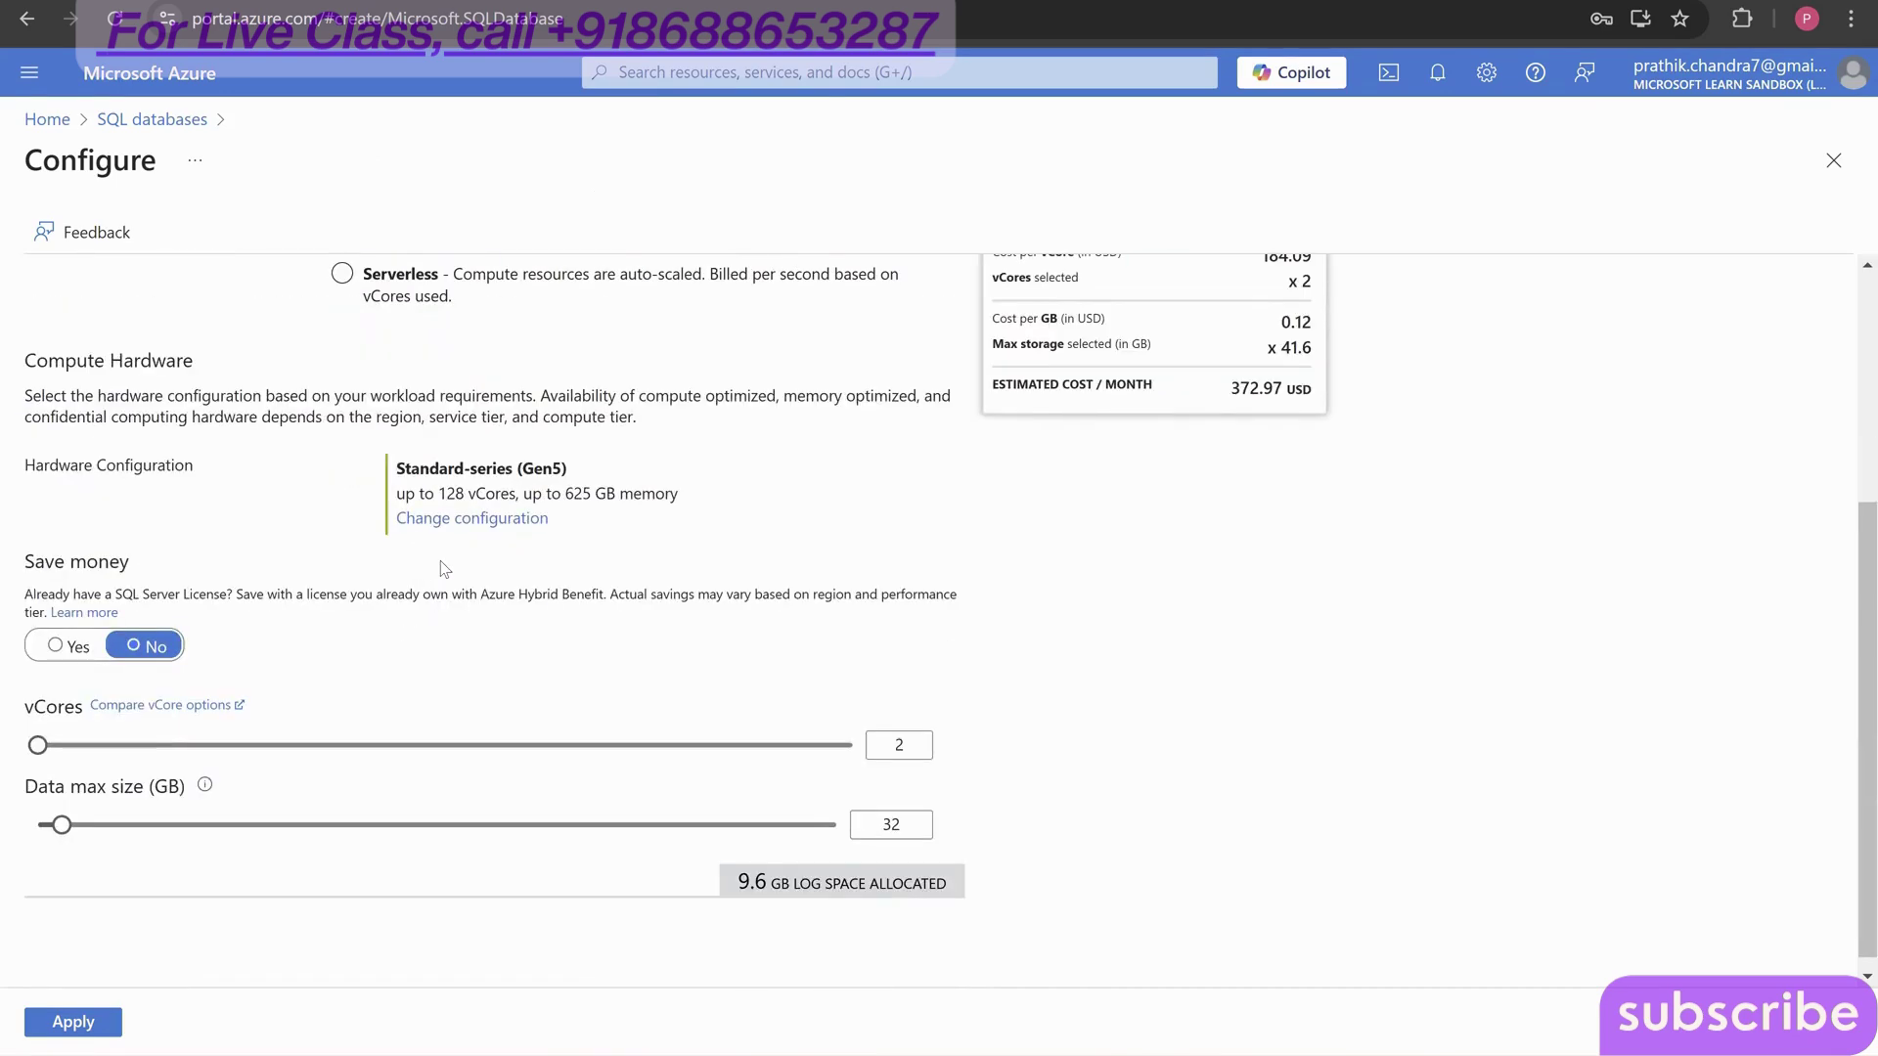
scroll(431, 788, down, 1)
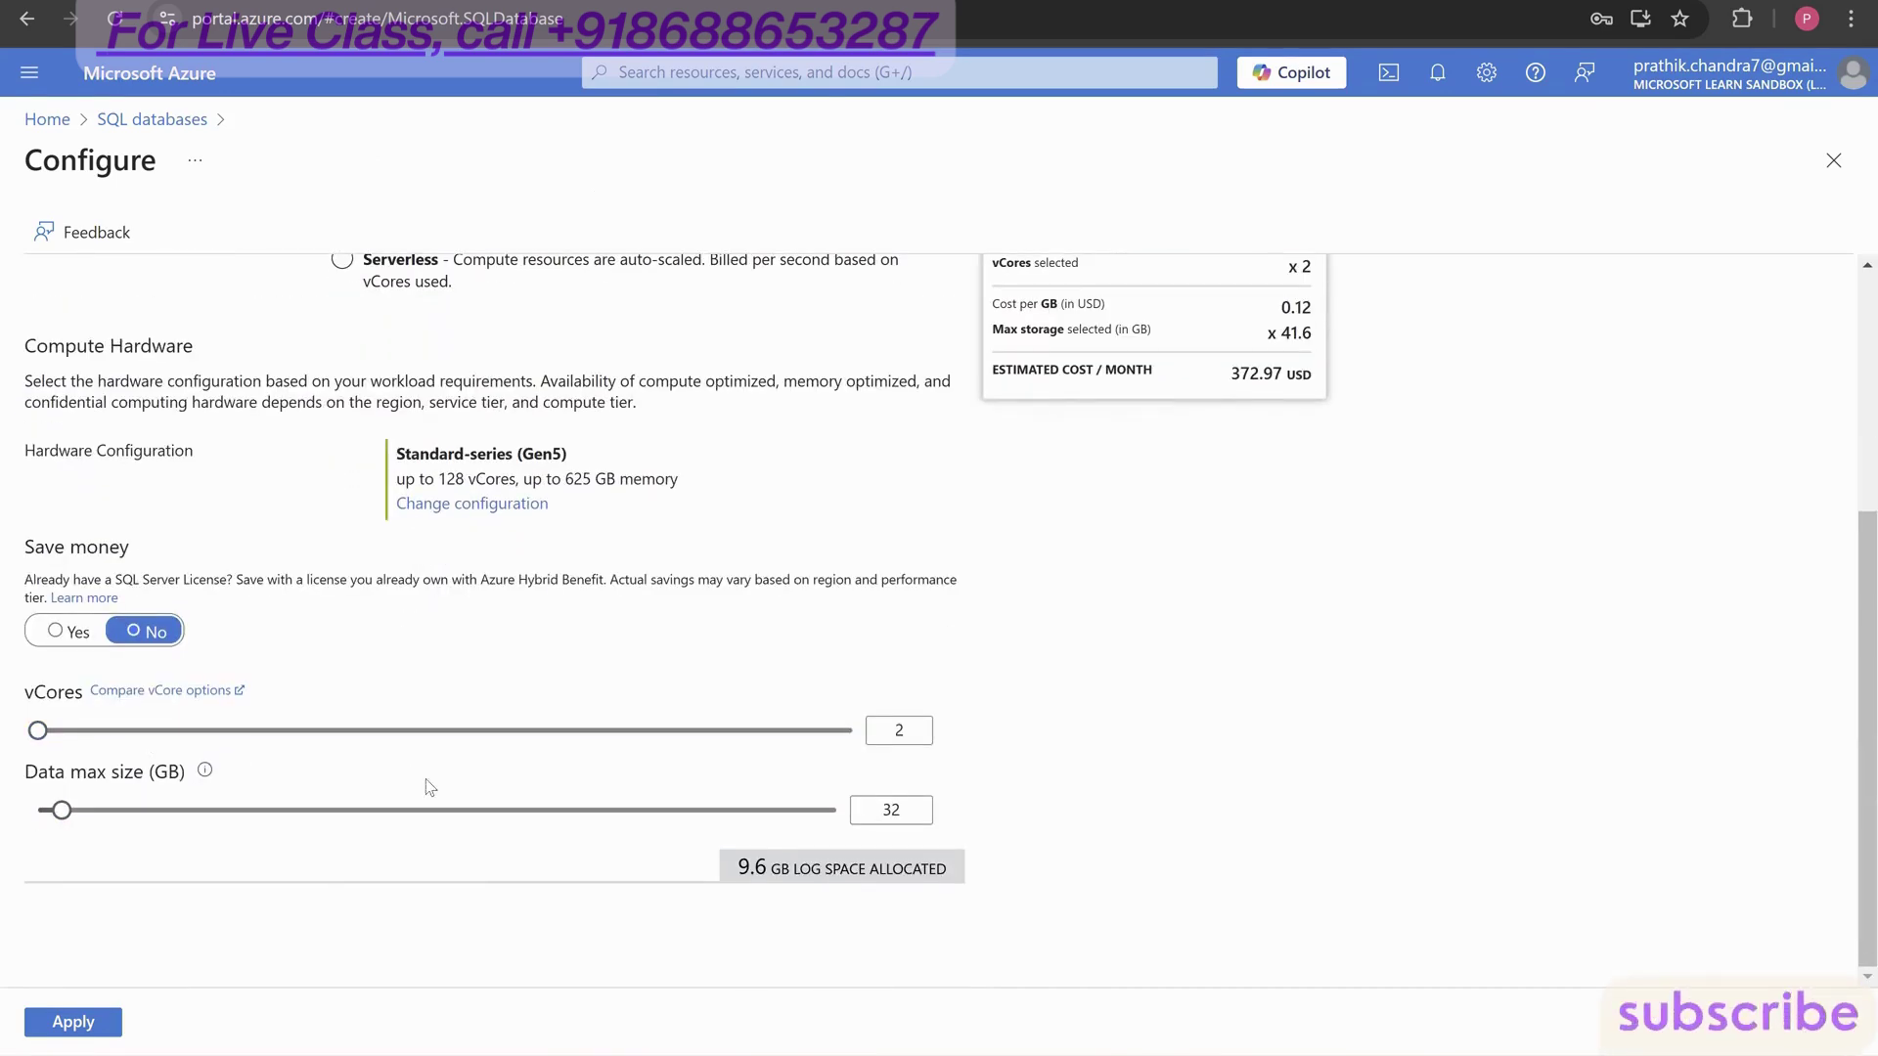
click(73, 1022)
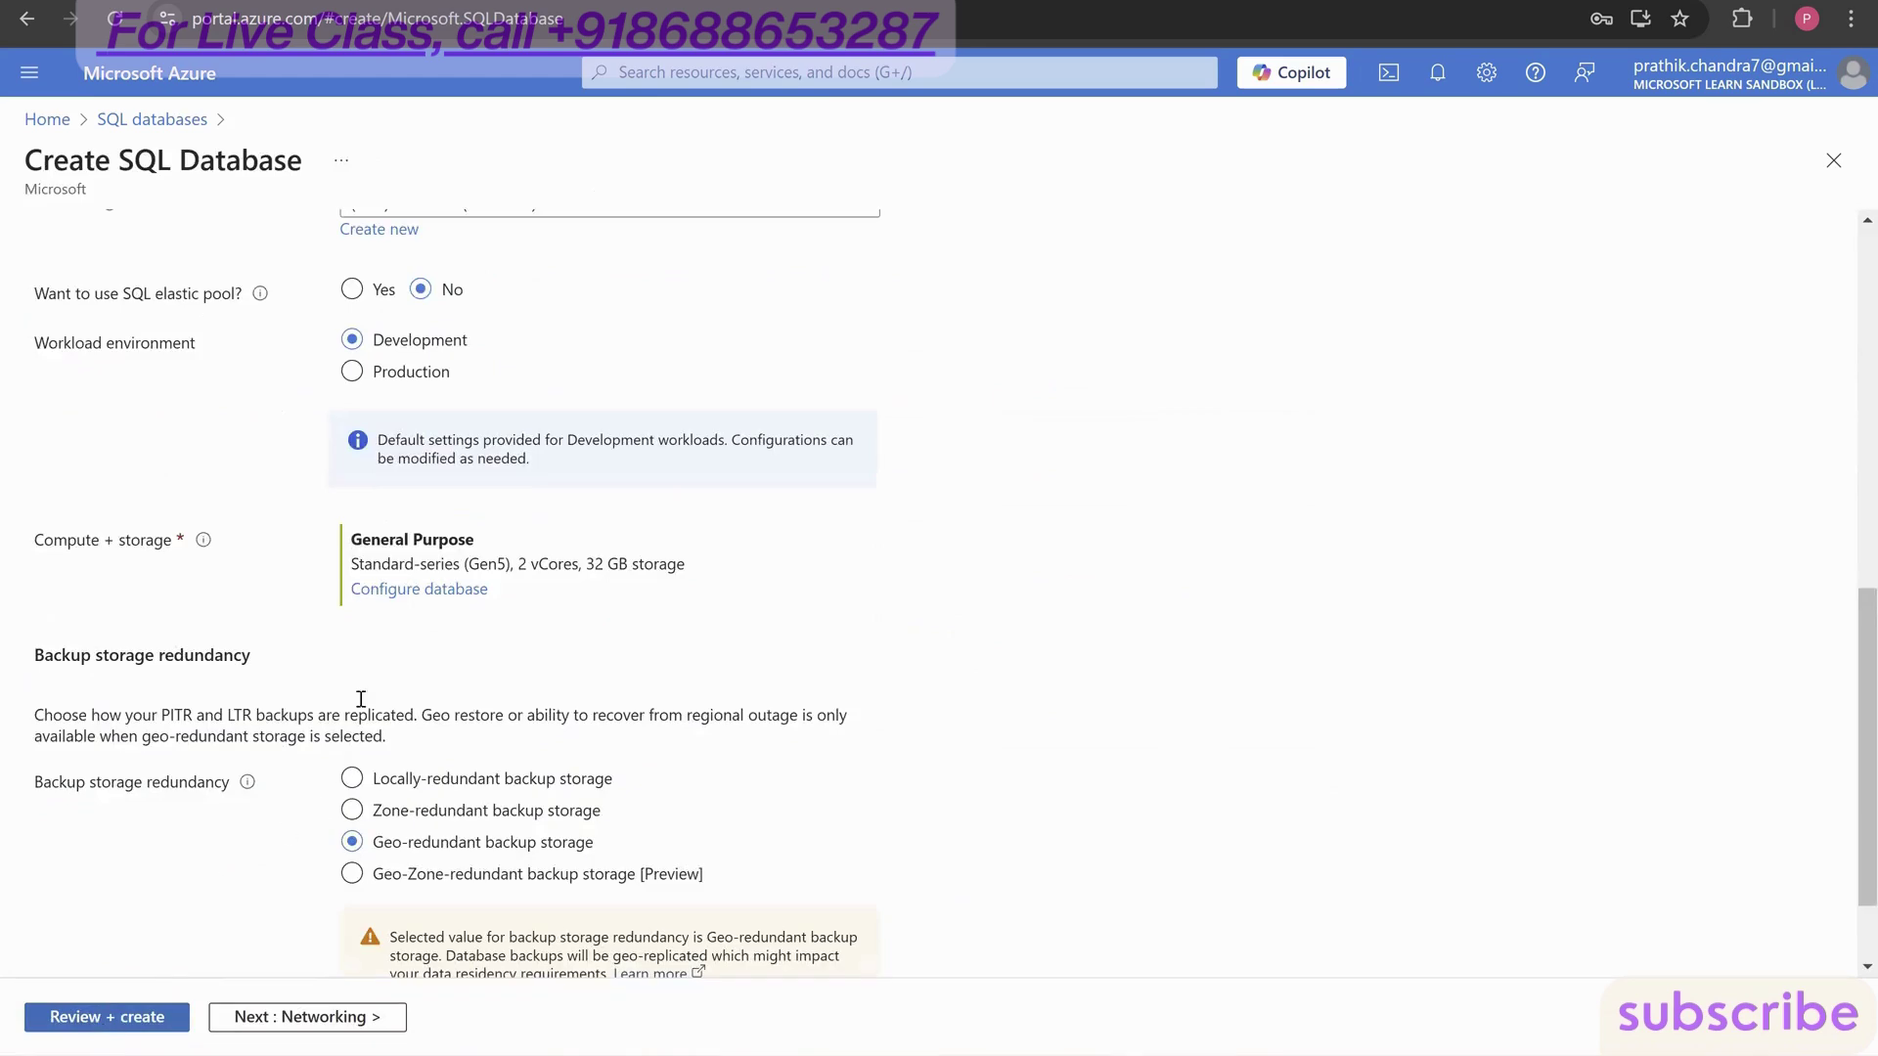
- Keep the default backup, networking, security, additional and tag settings, and review the database's configuration summary
scroll(361, 701, down, 1)
click(303, 1017)
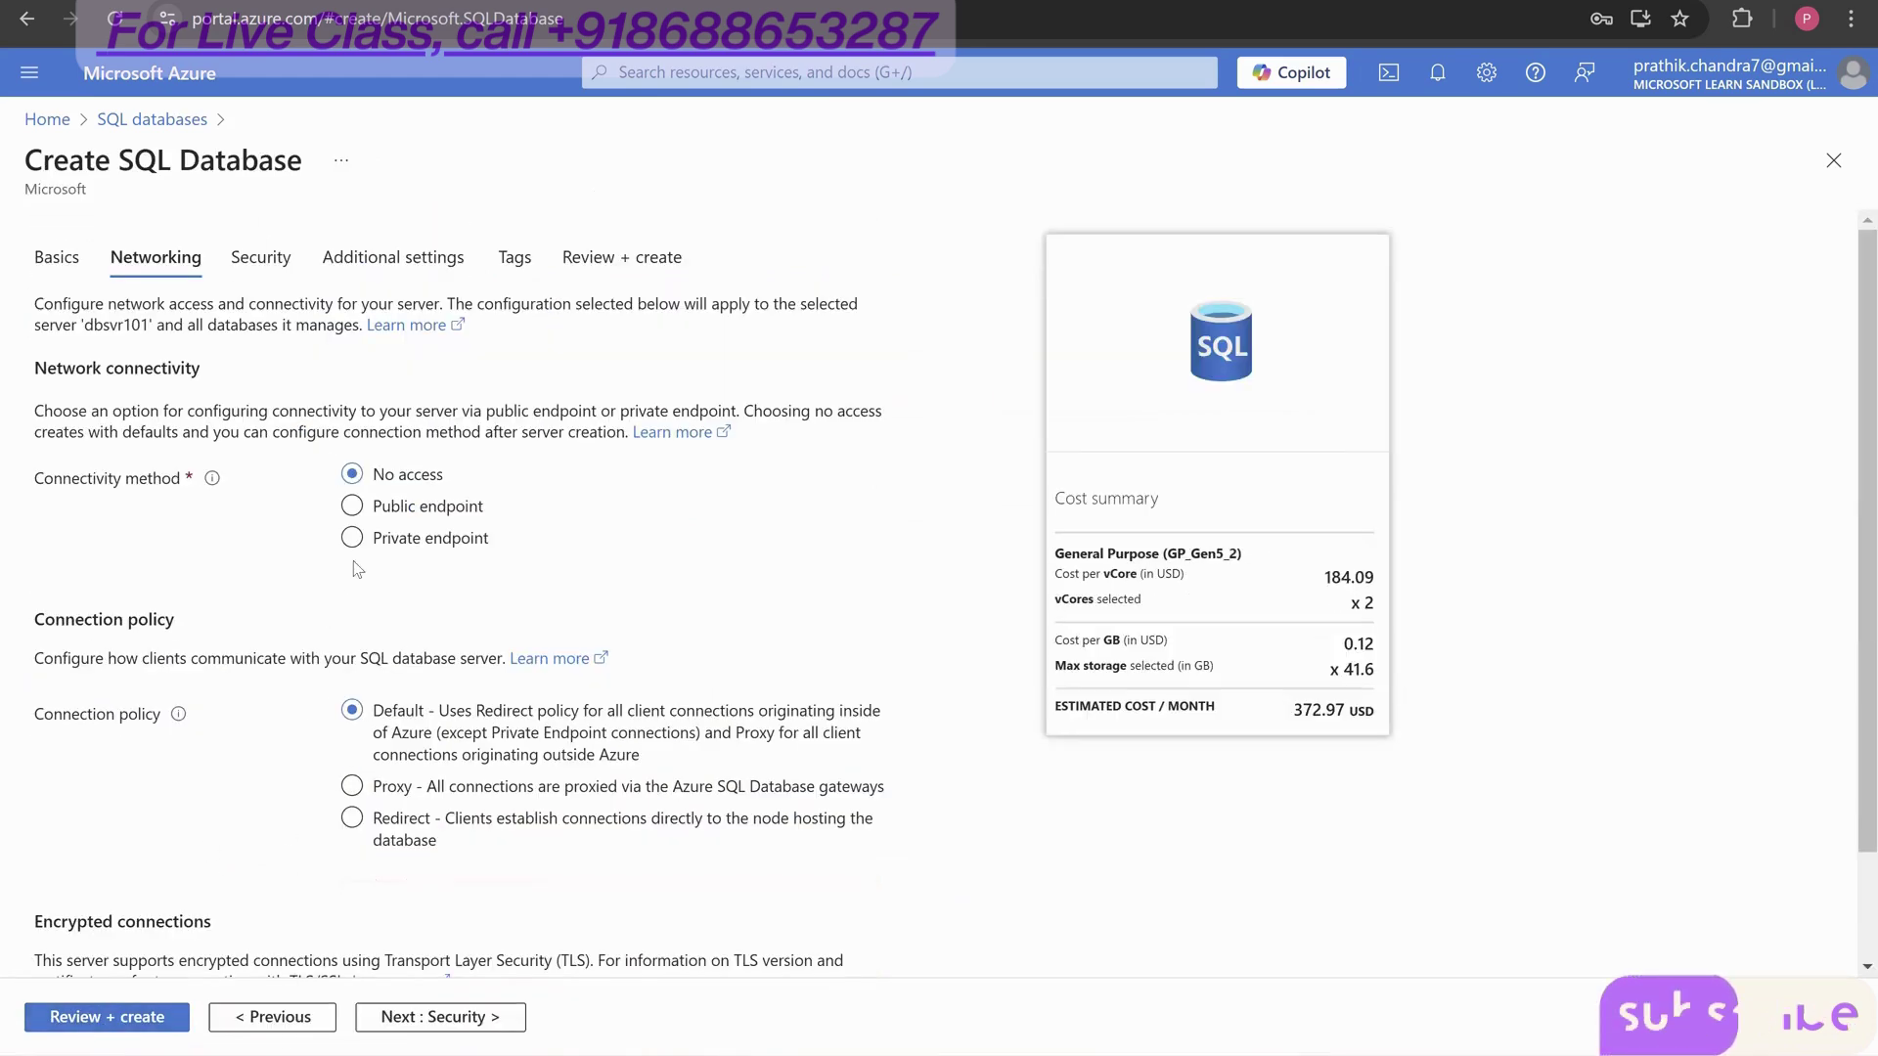
scroll(401, 623, down, 2)
click(440, 1018)
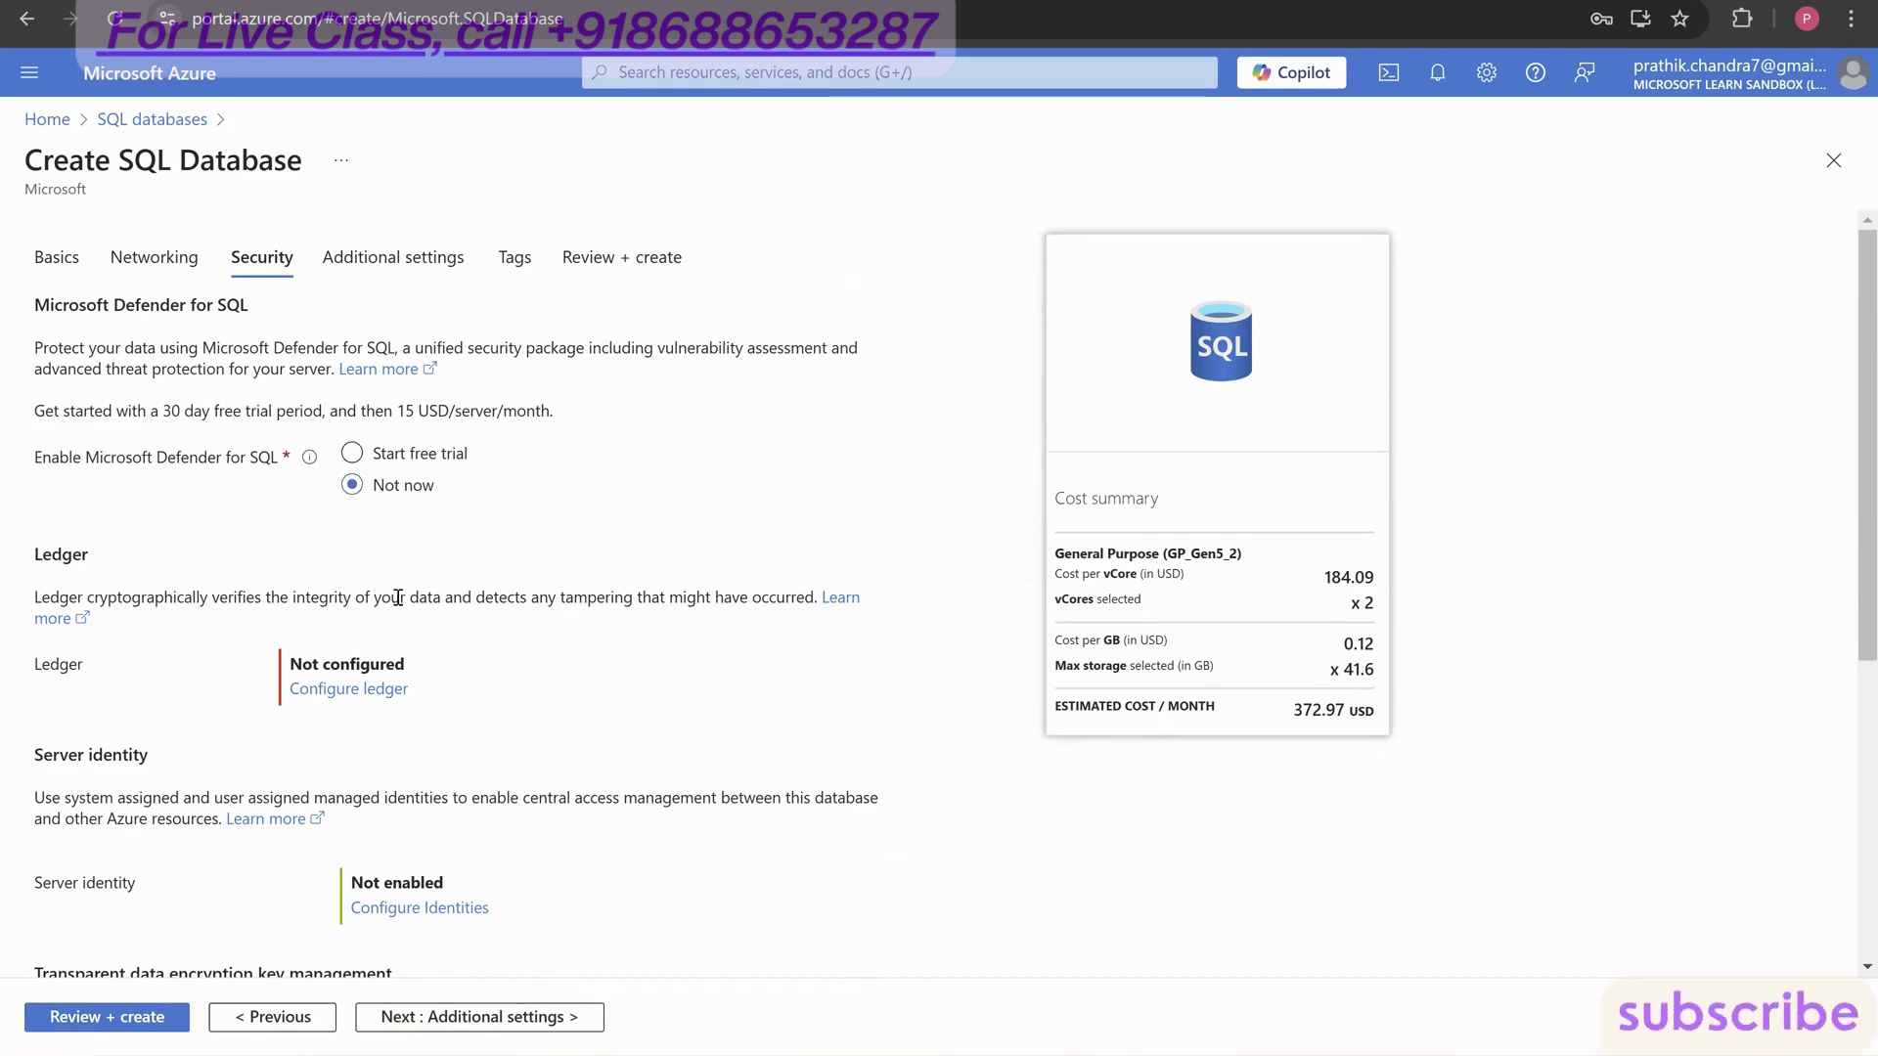
scroll(398, 598, down, 5)
click(409, 1010)
click(400, 1021)
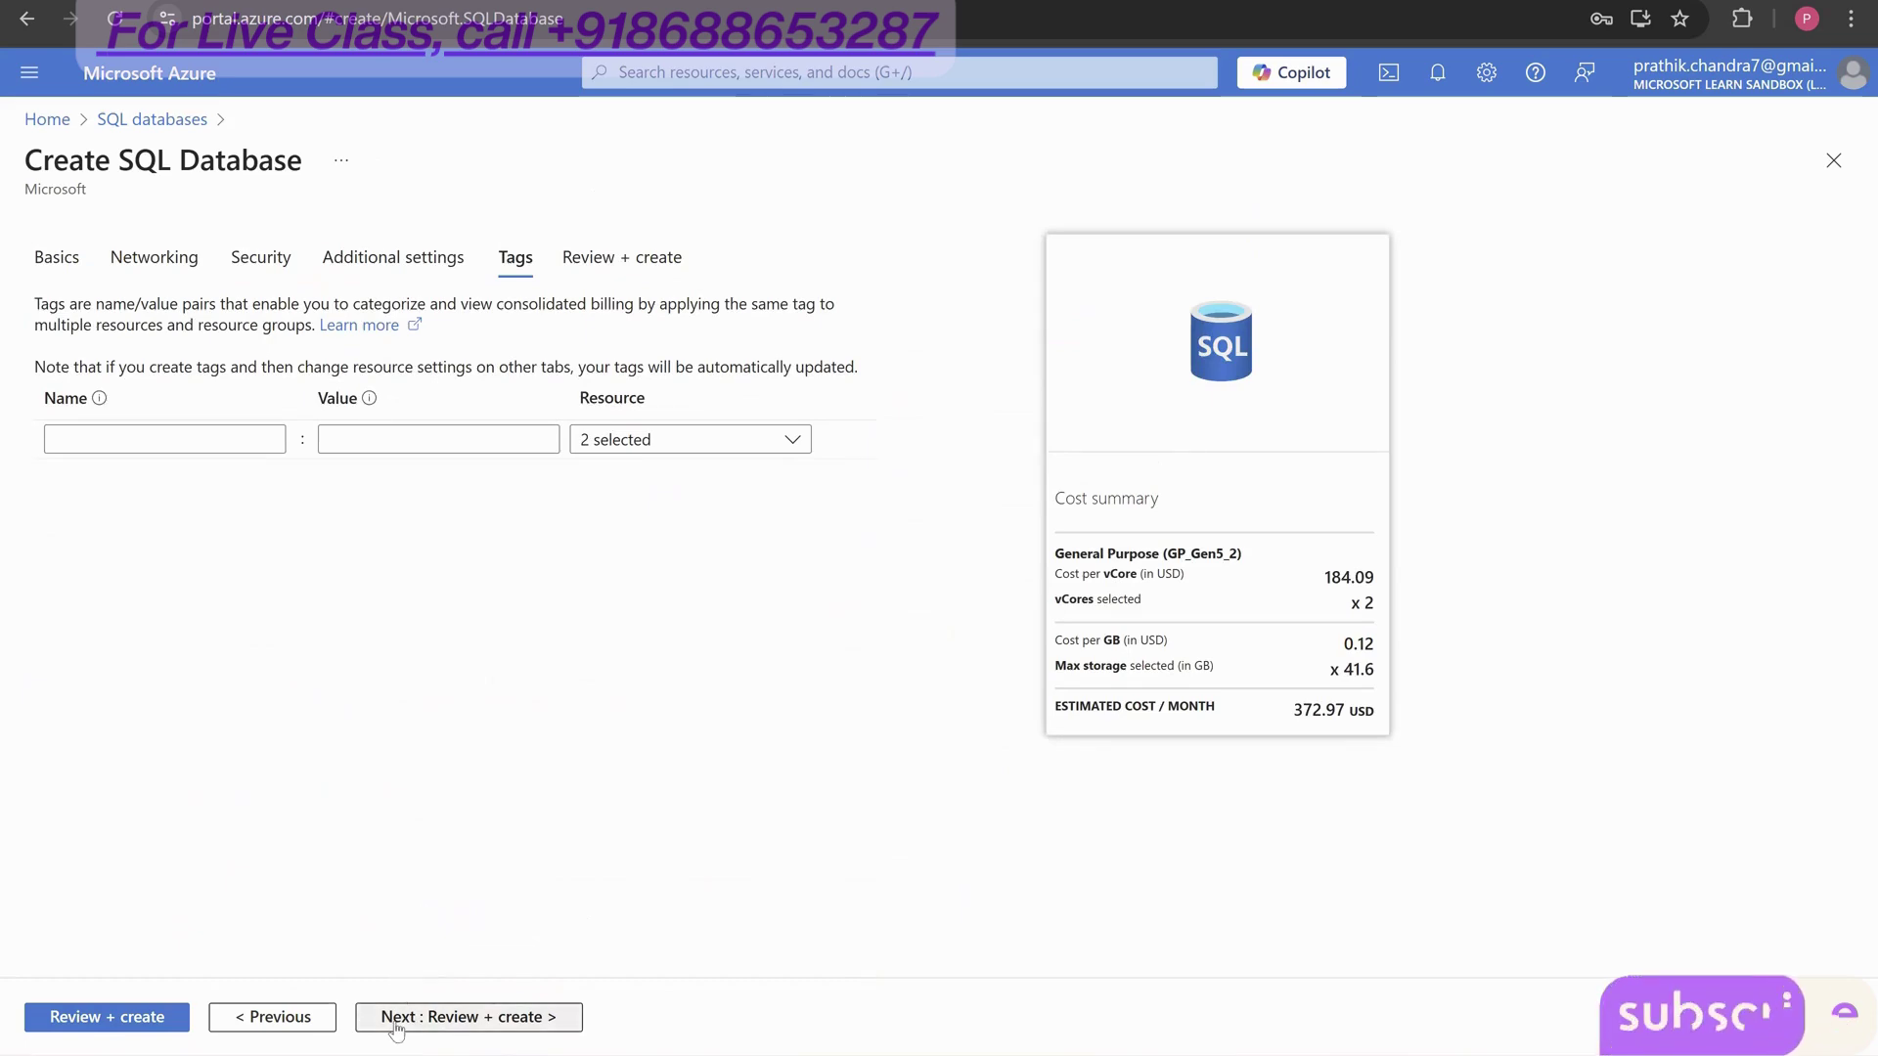
click(428, 1015)
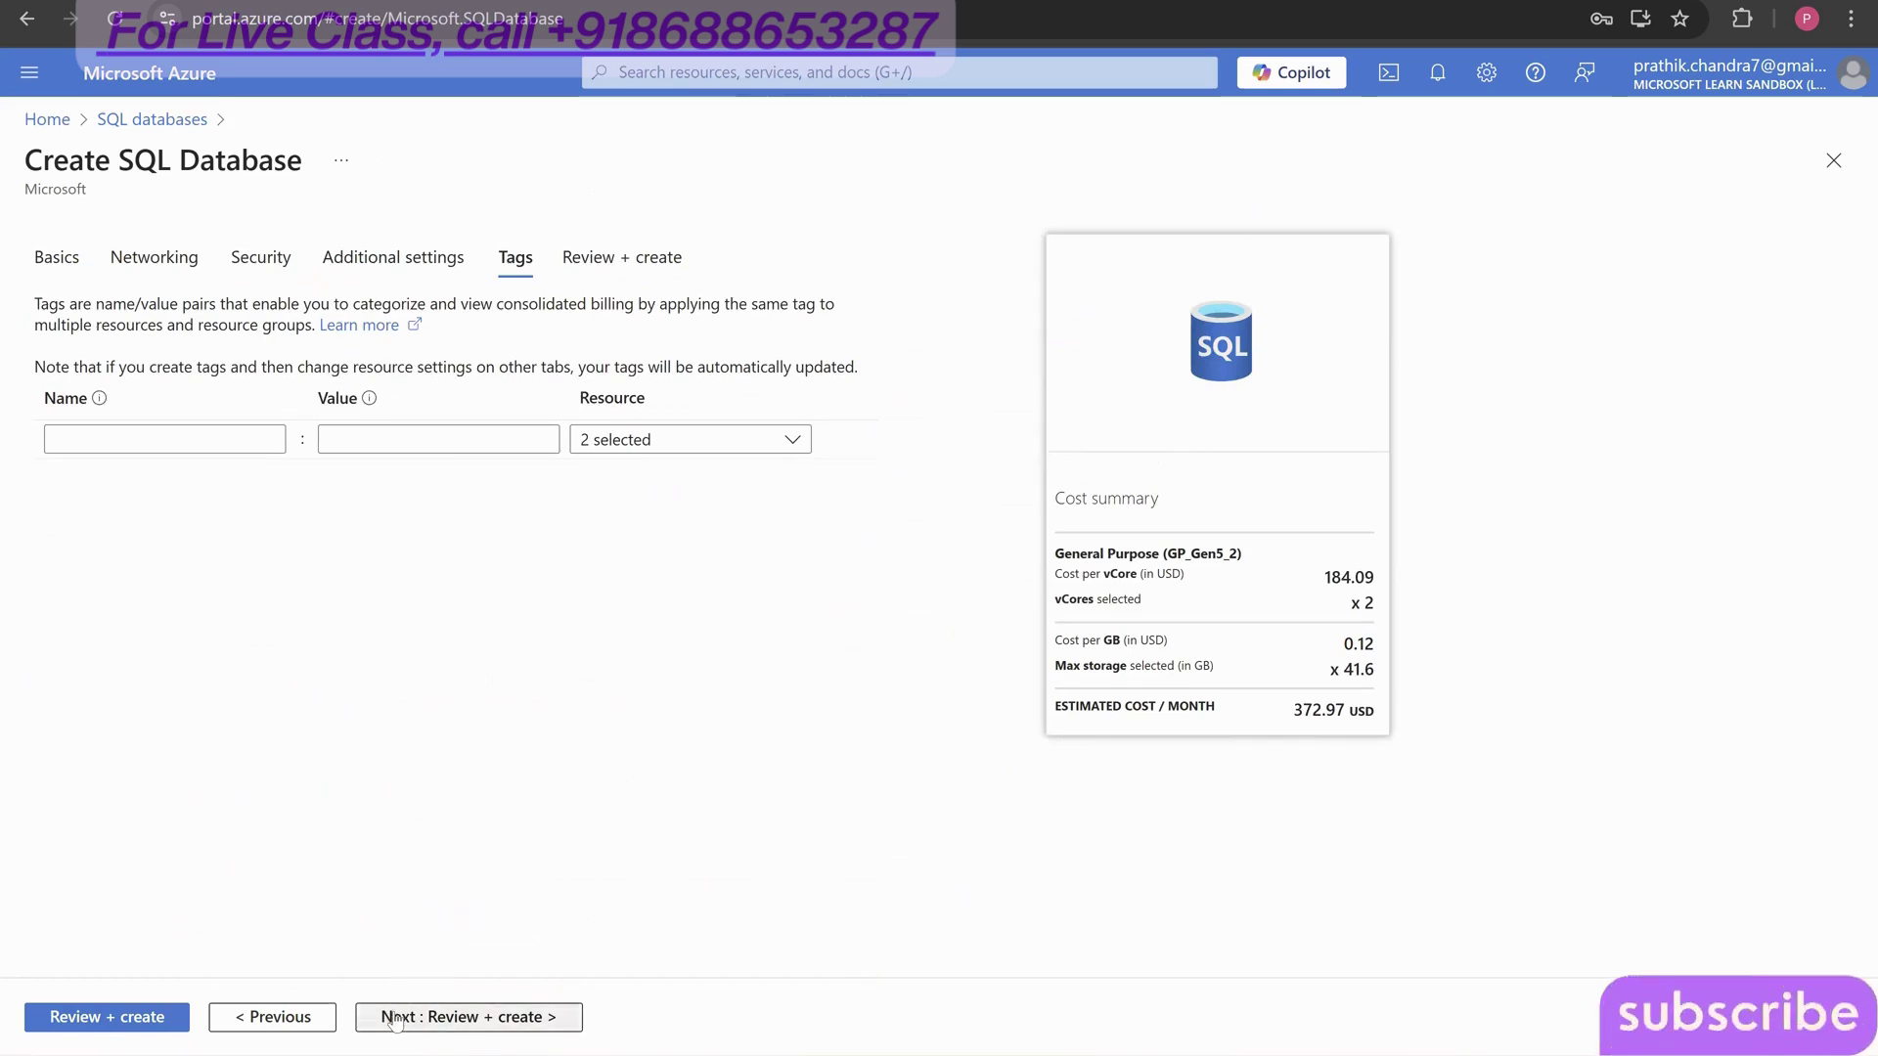
scroll(226, 841, down, 5)
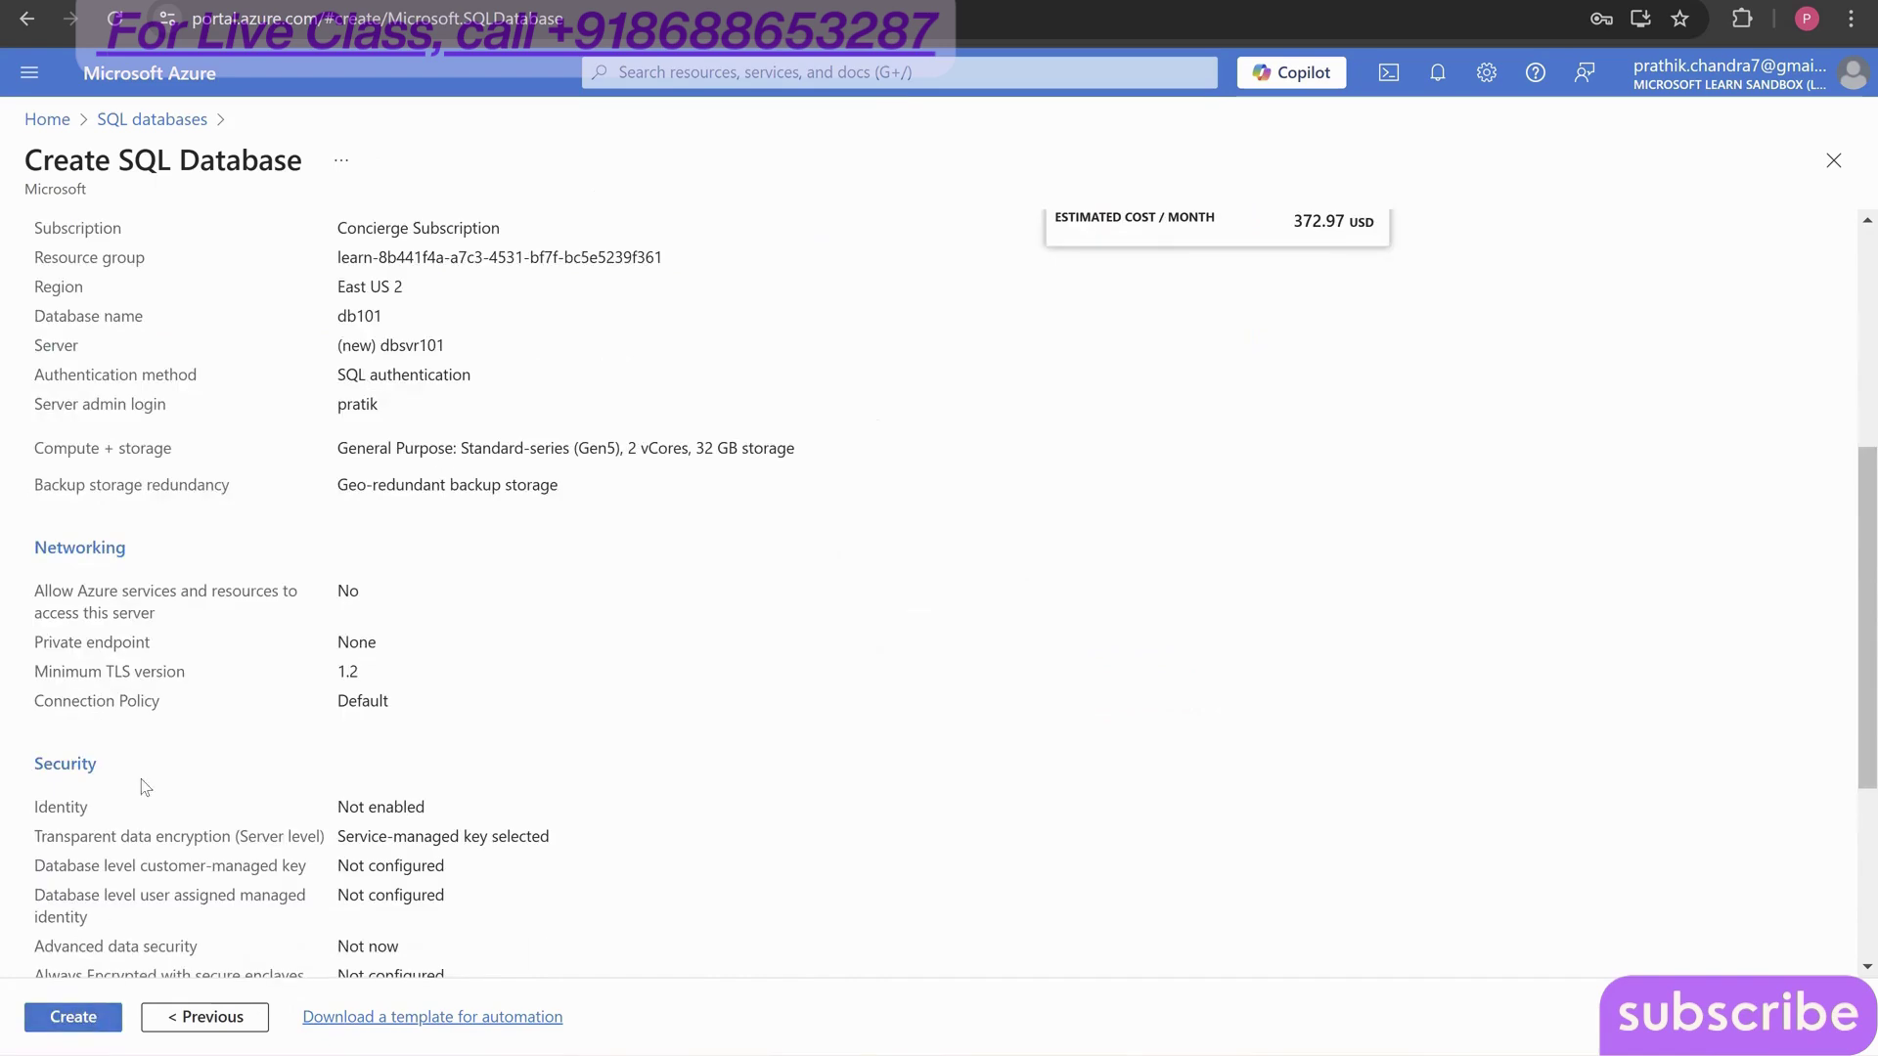
scroll(143, 783, down, 4)
scroll(181, 631, up, 5)
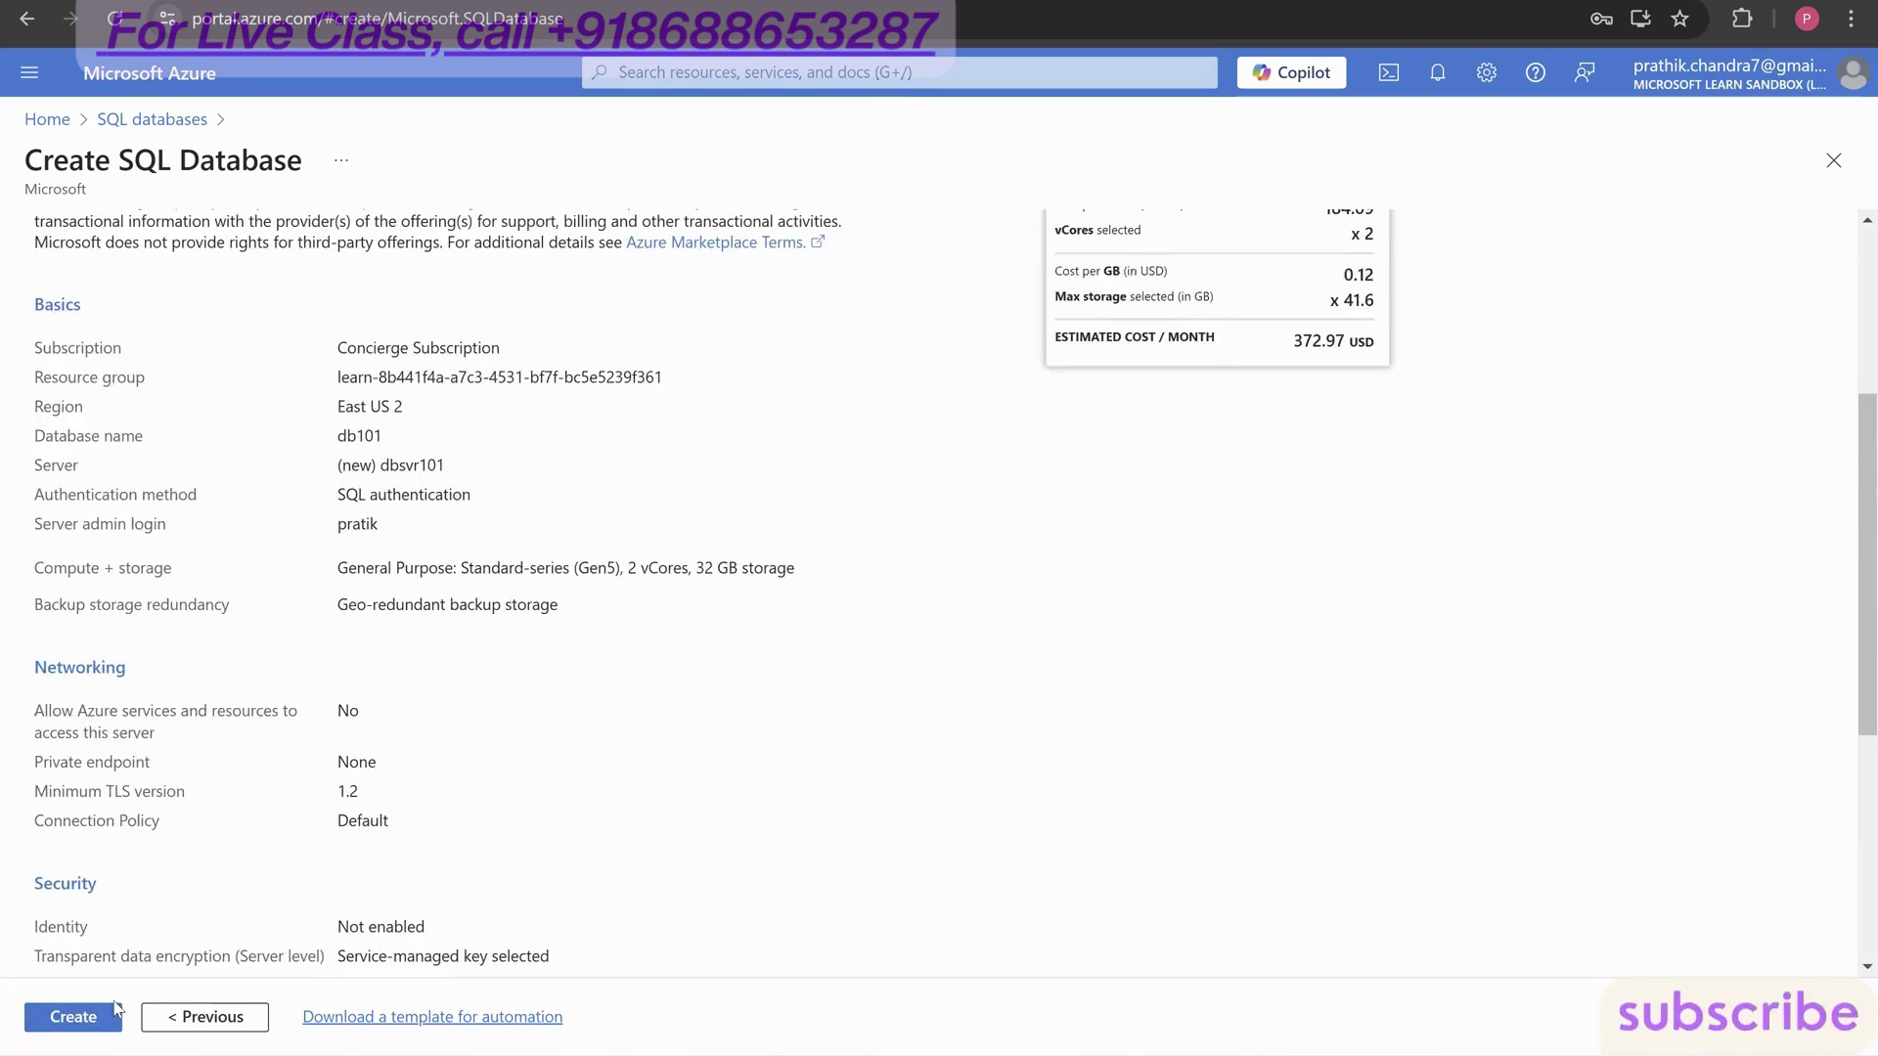
- Create the db101 database and, once it is deployed, open its resource page and the page of its server dbsvr101
click(74, 1017)
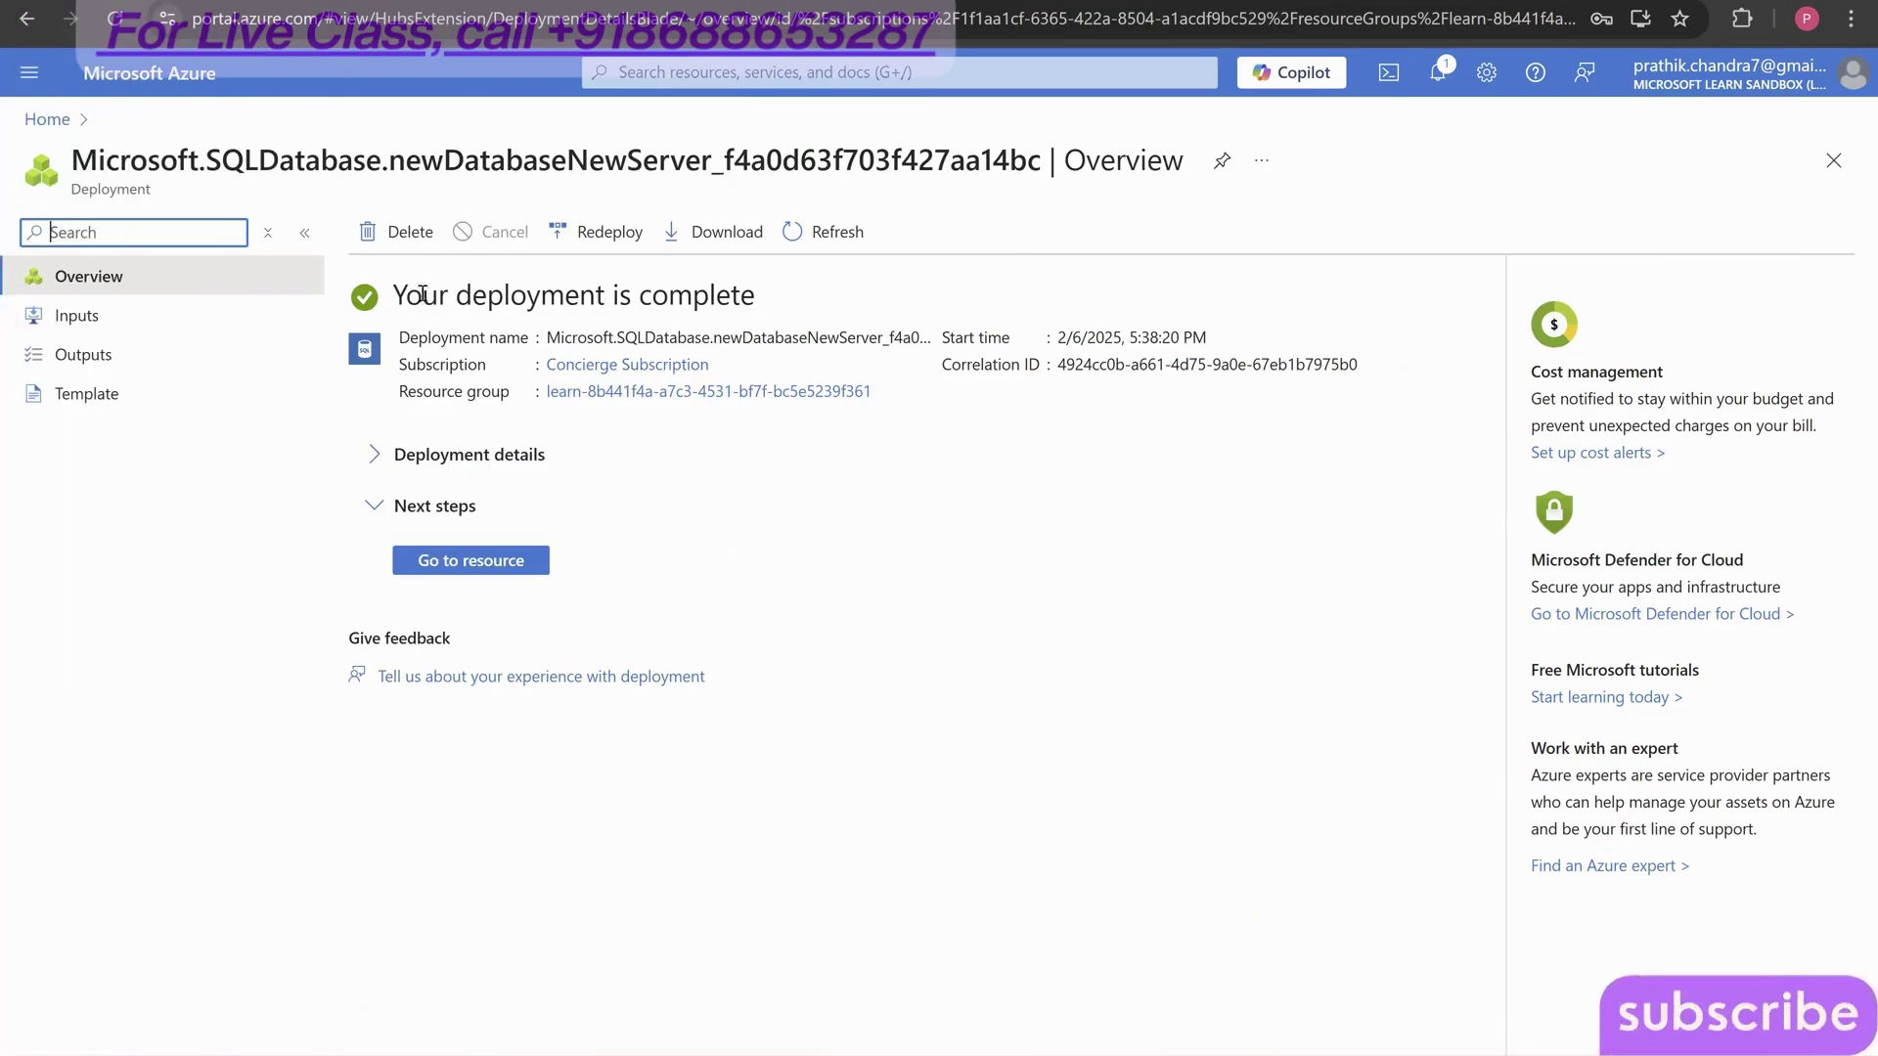
click(518, 562)
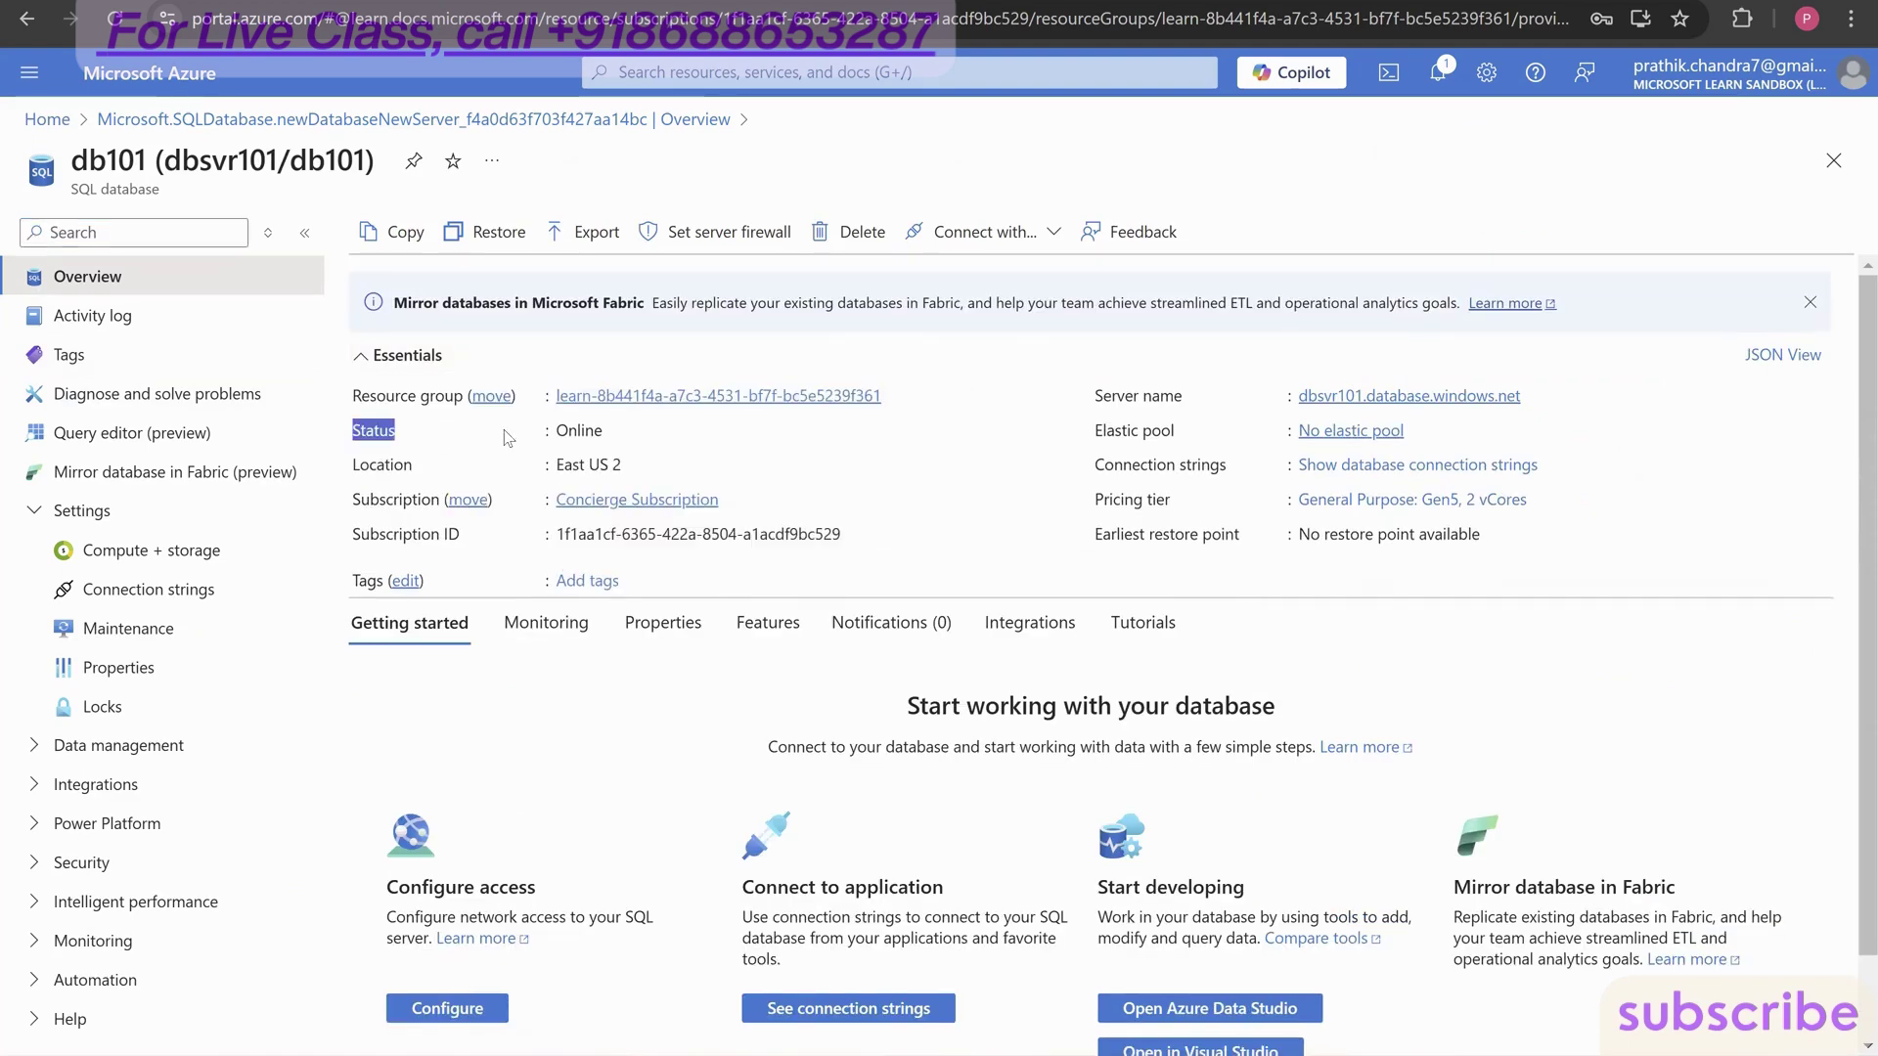
mouse_move(1354, 401)
click(1360, 397)
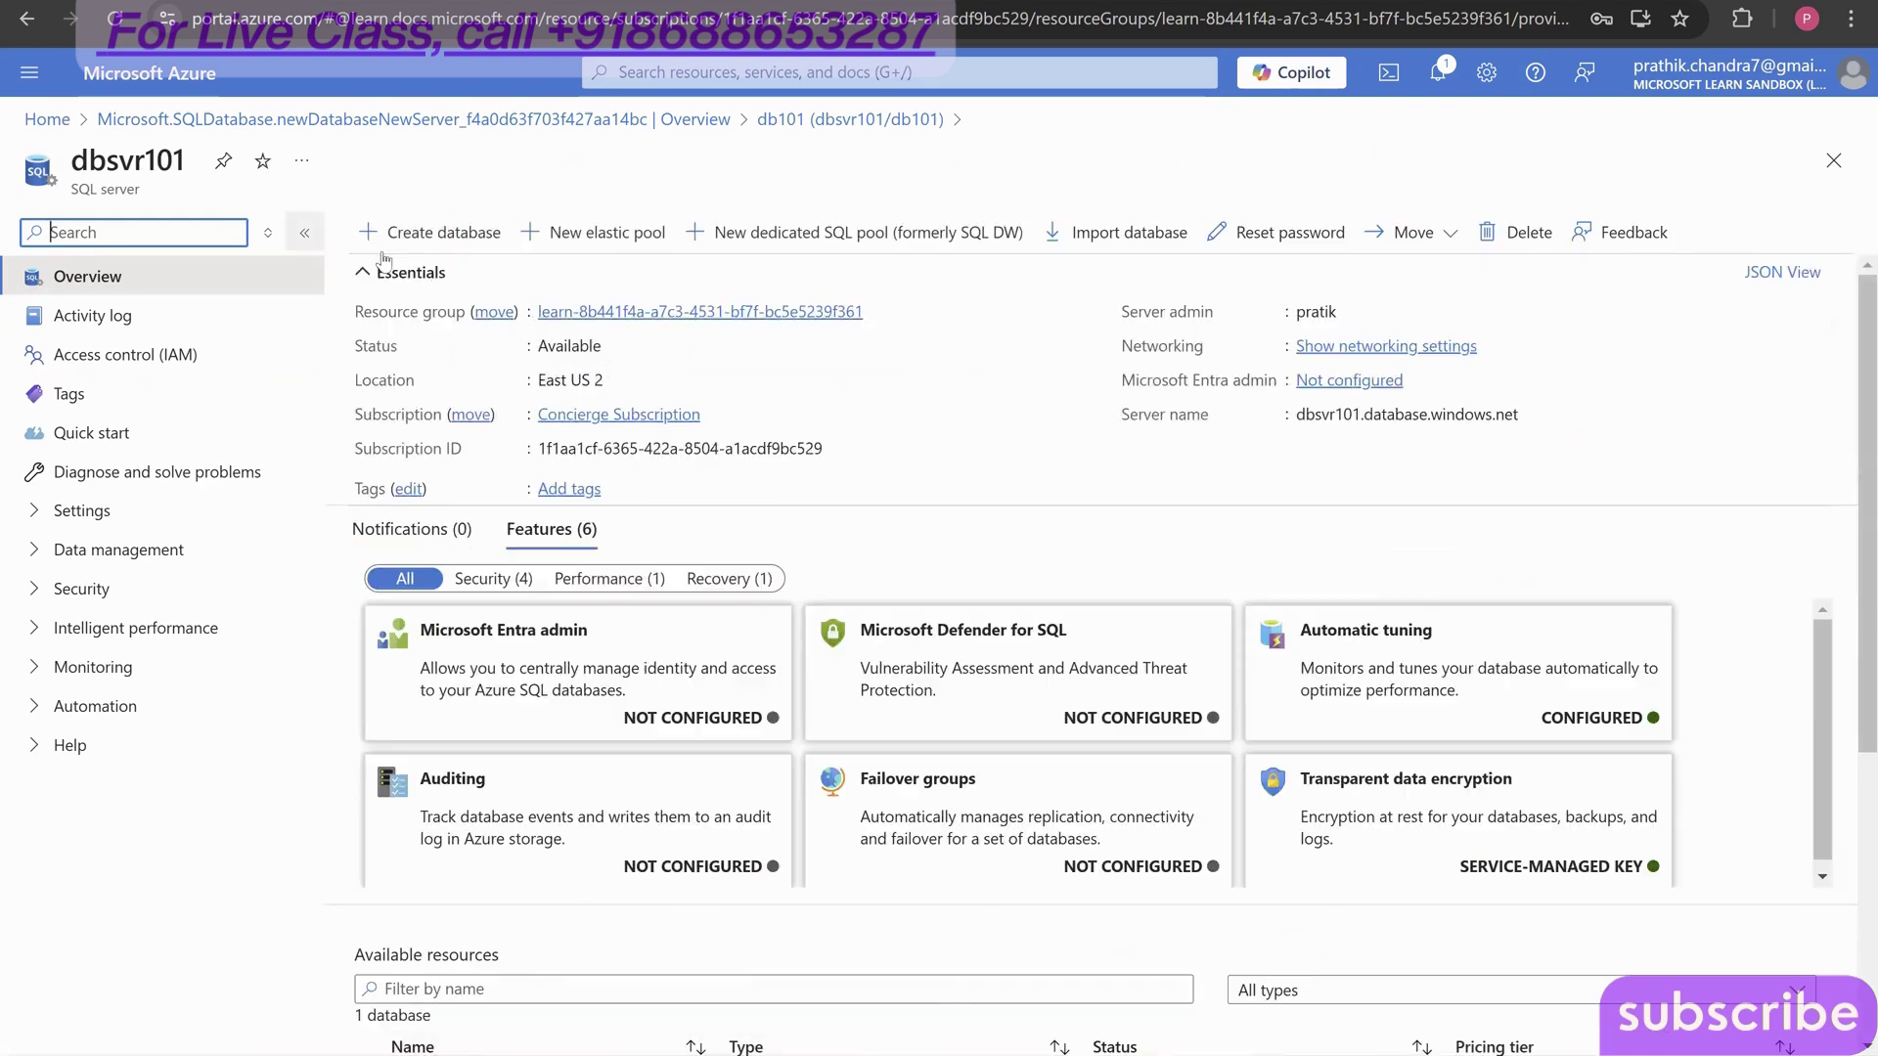
click(451, 238)
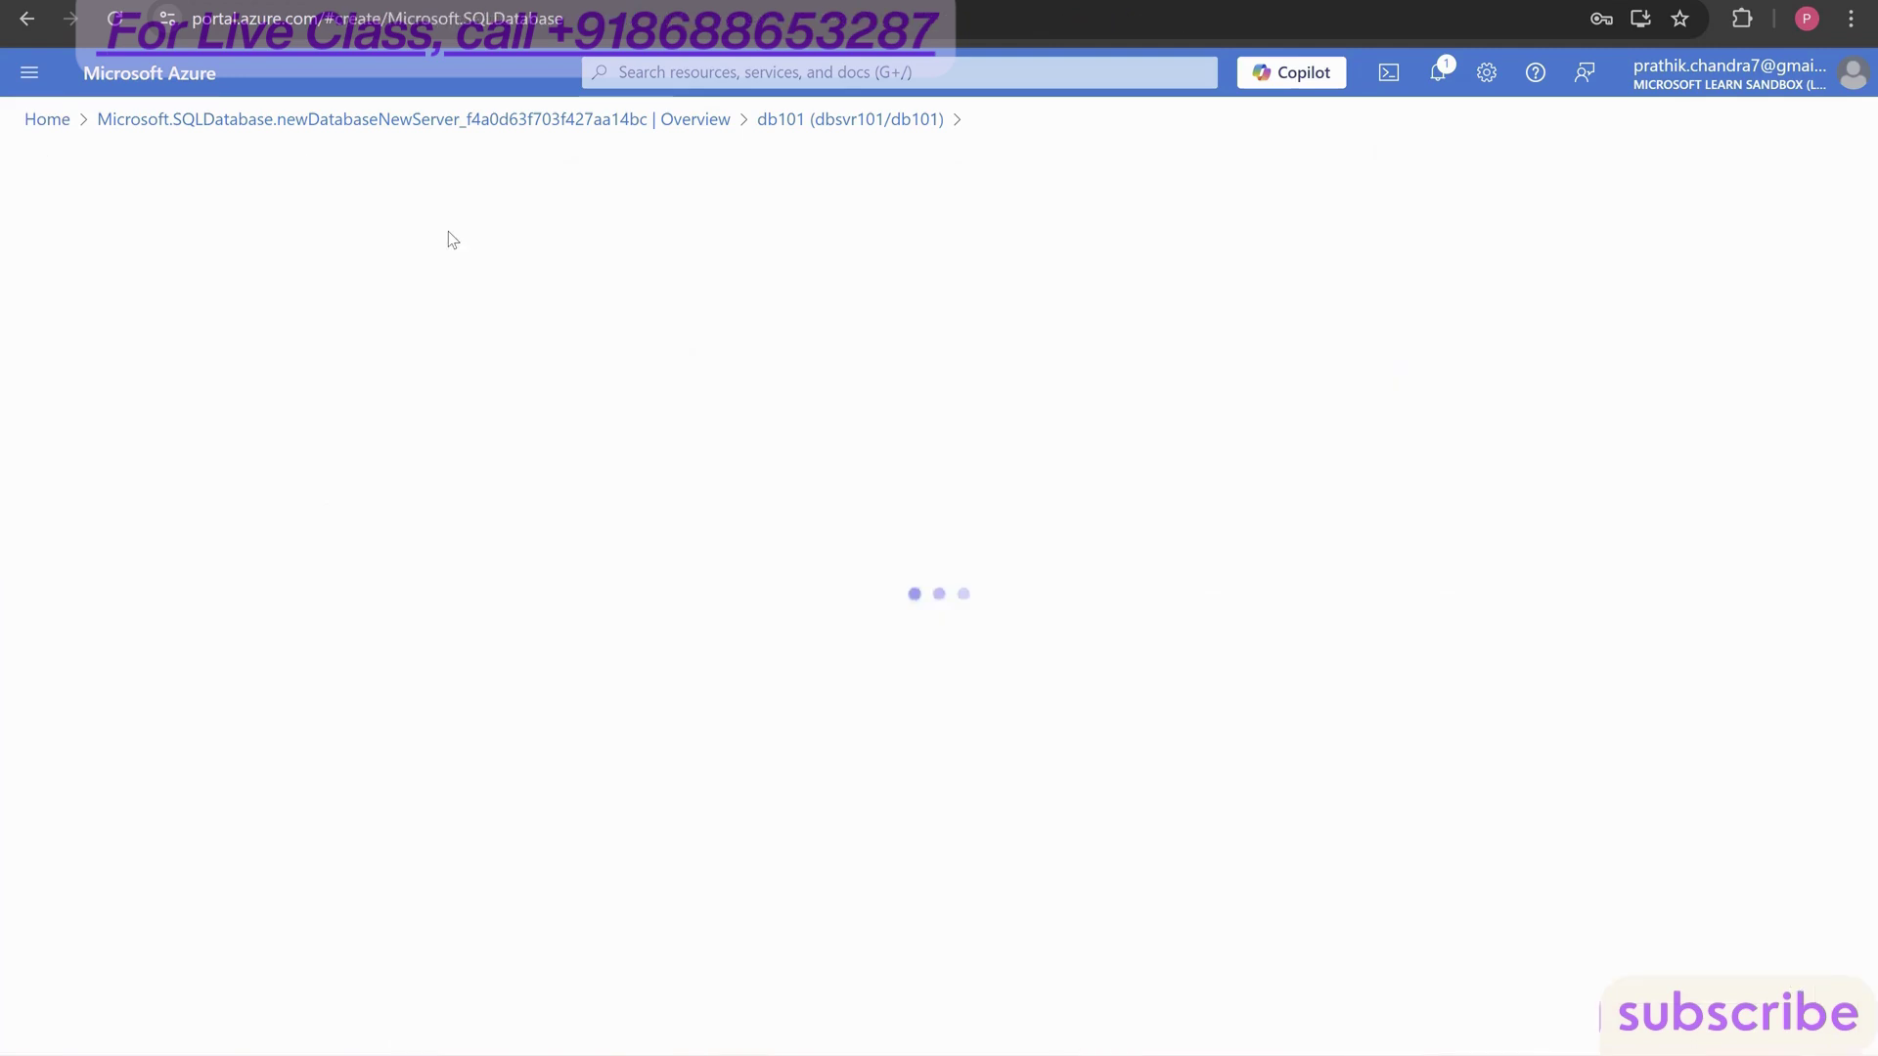
scroll(440, 283, down, 9)
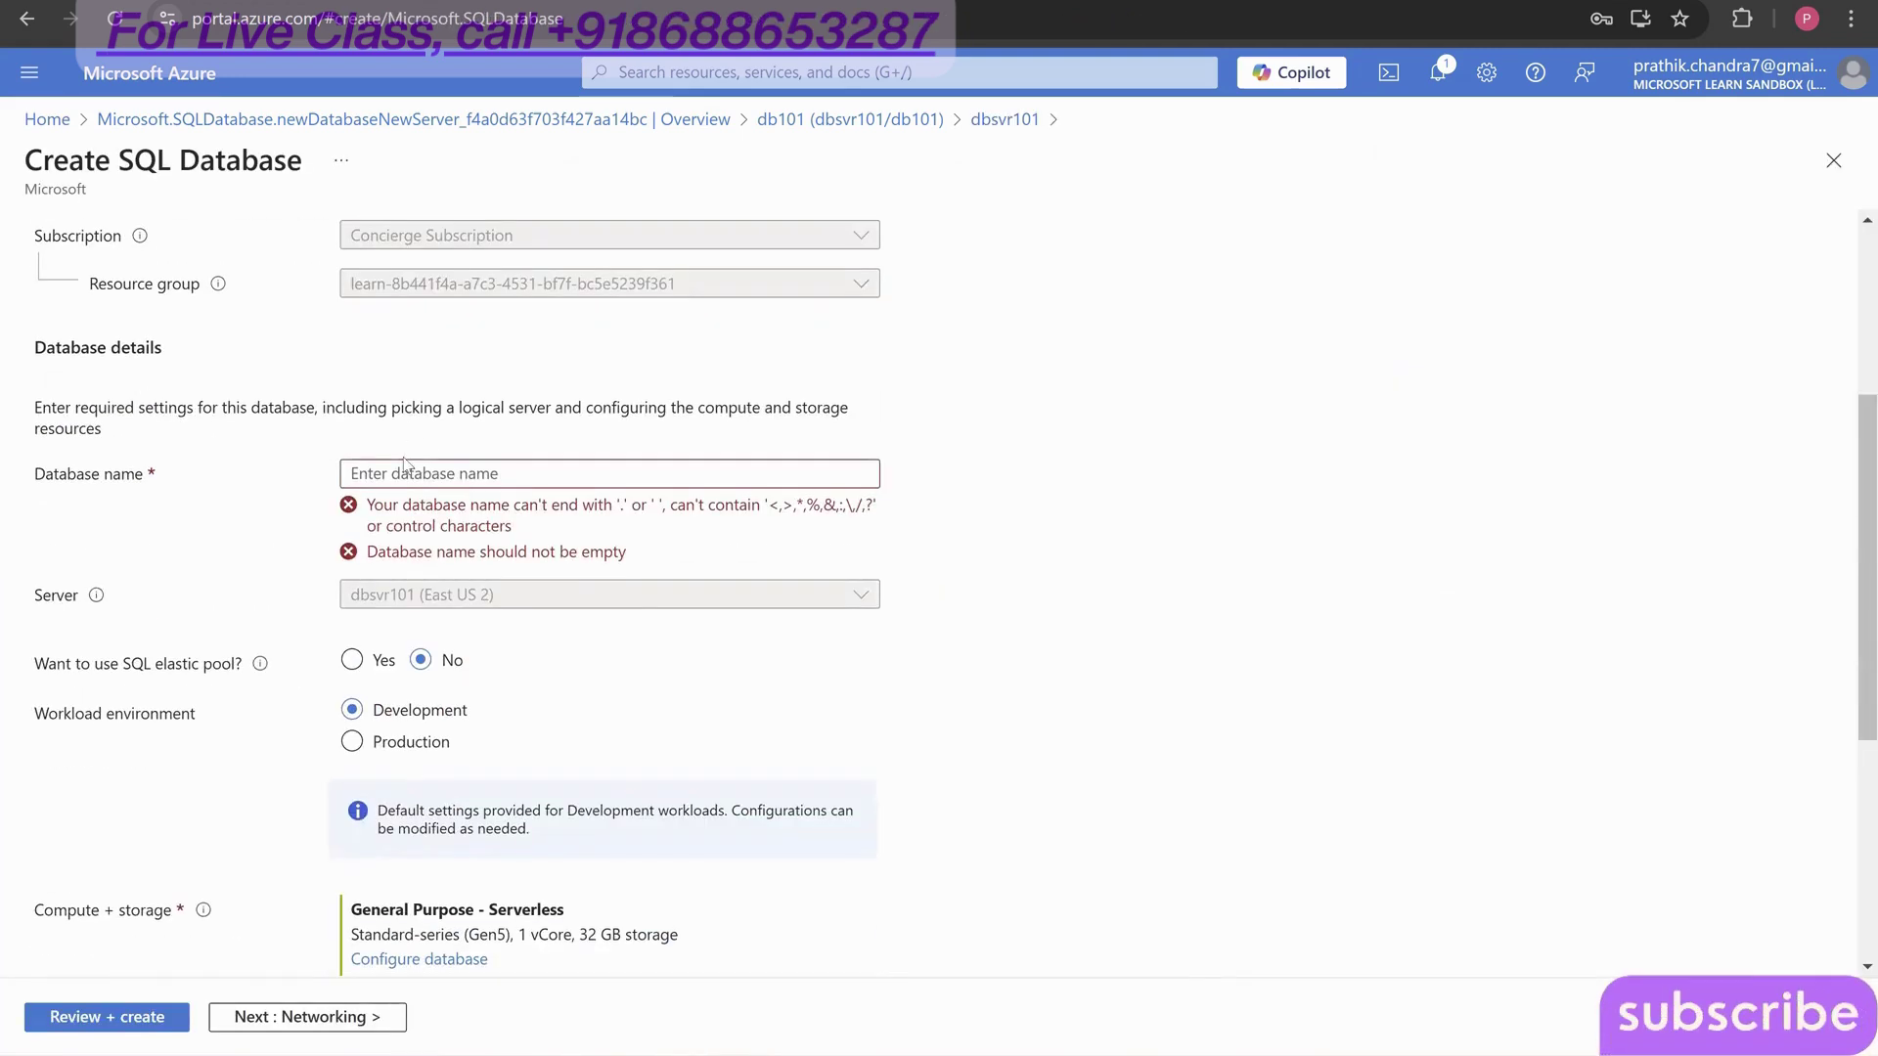
click(407, 466)
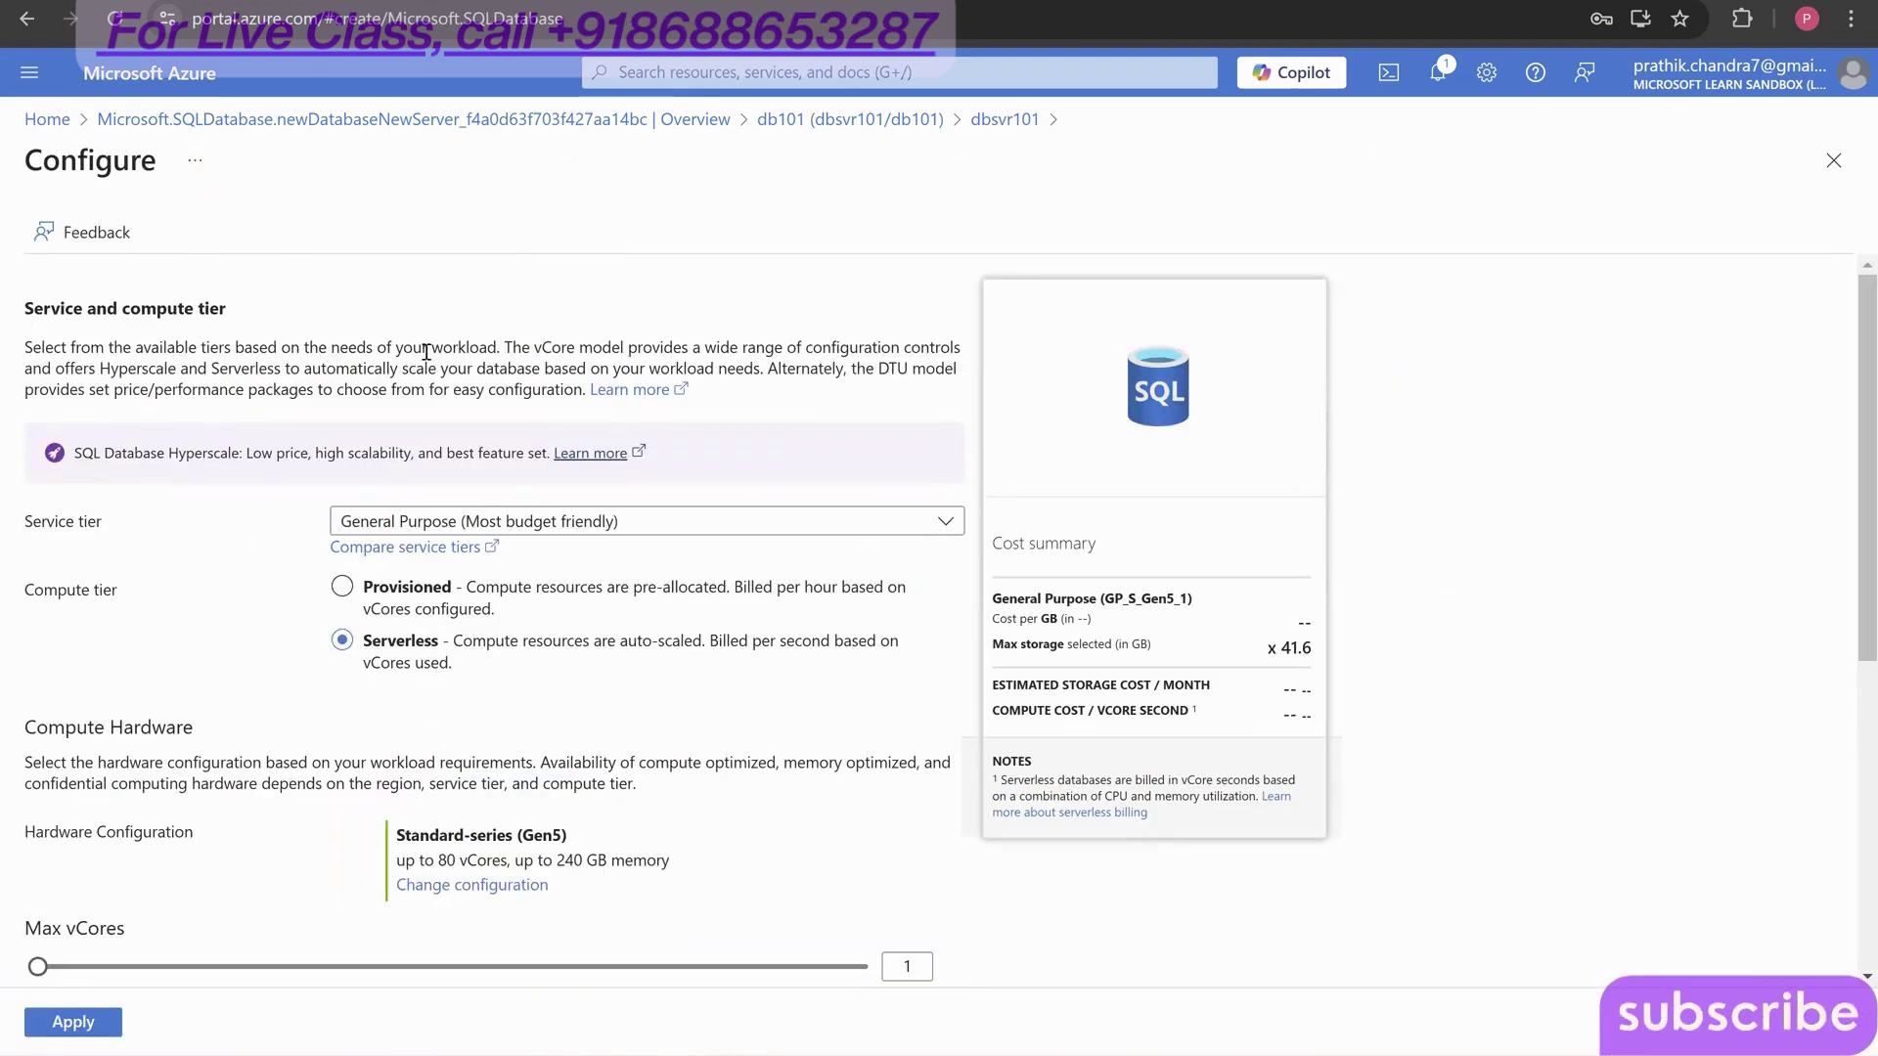
click(1000, 120)
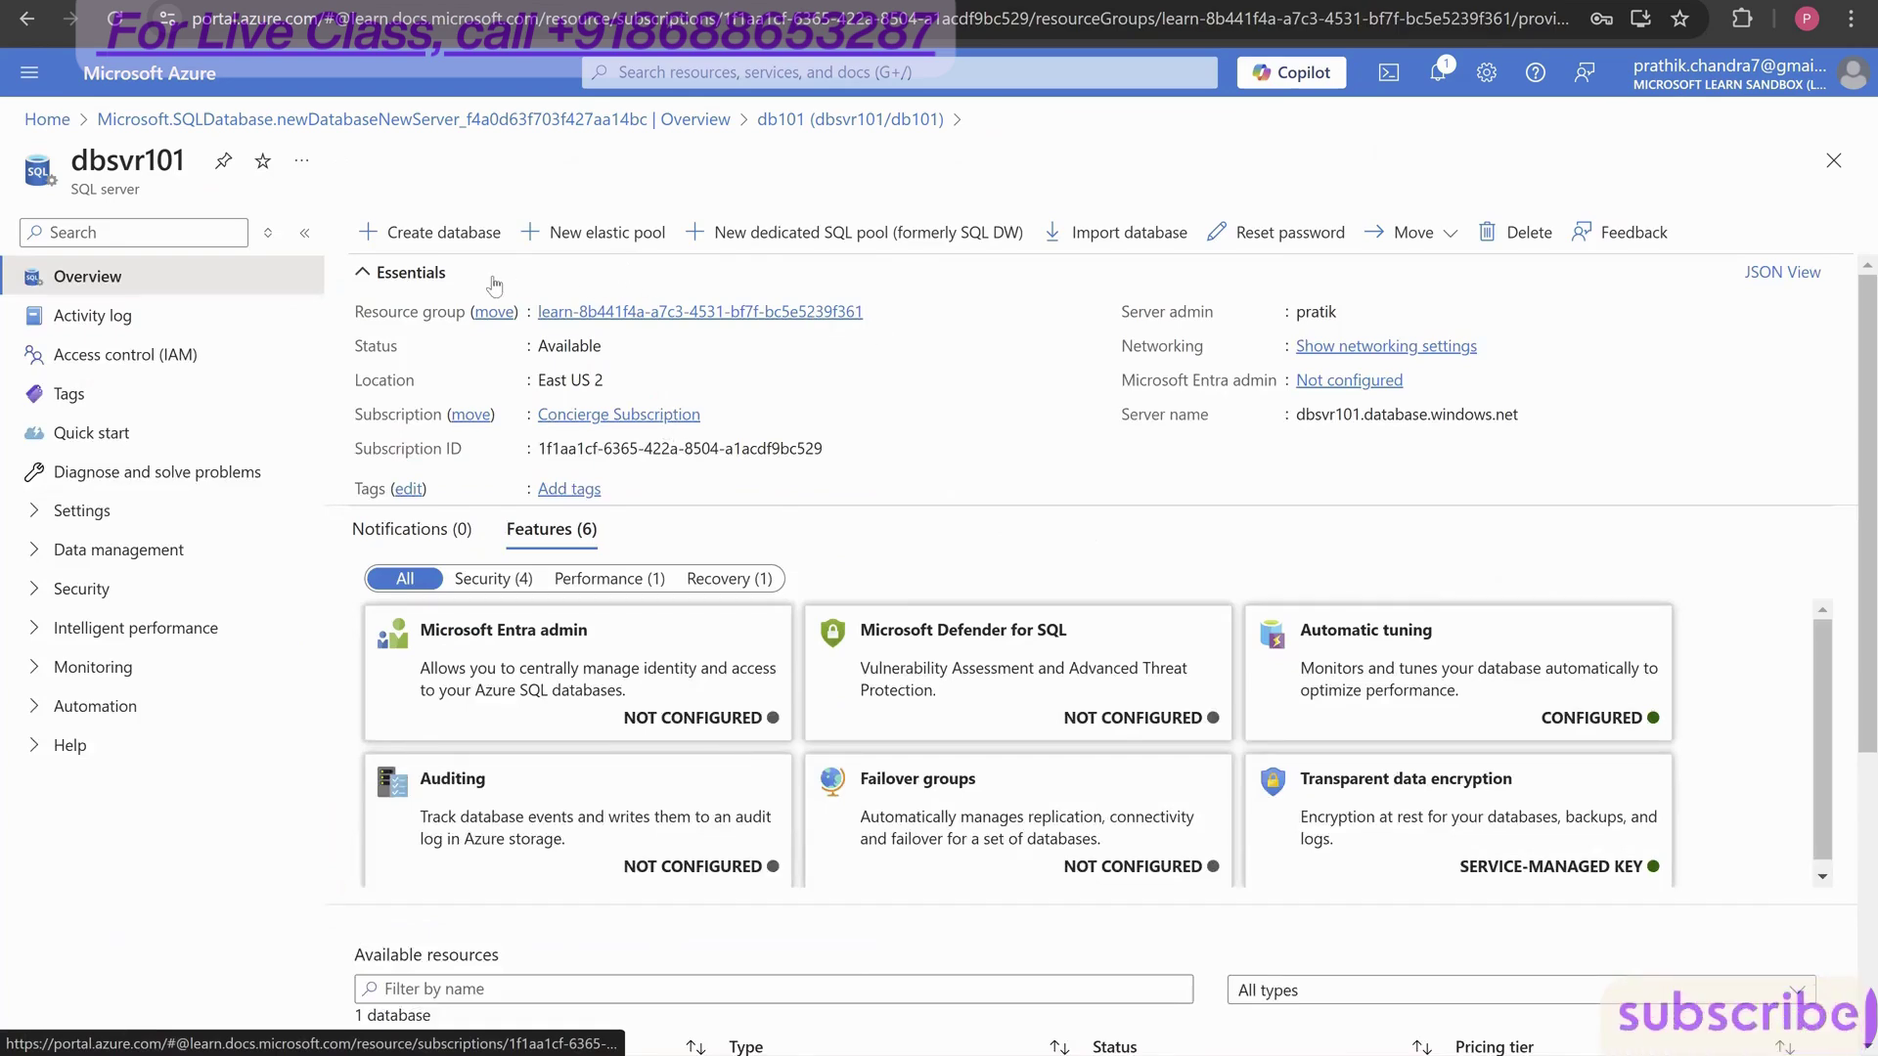
- Start a new database on the dbsvr101 server and name it db102
click(490, 232)
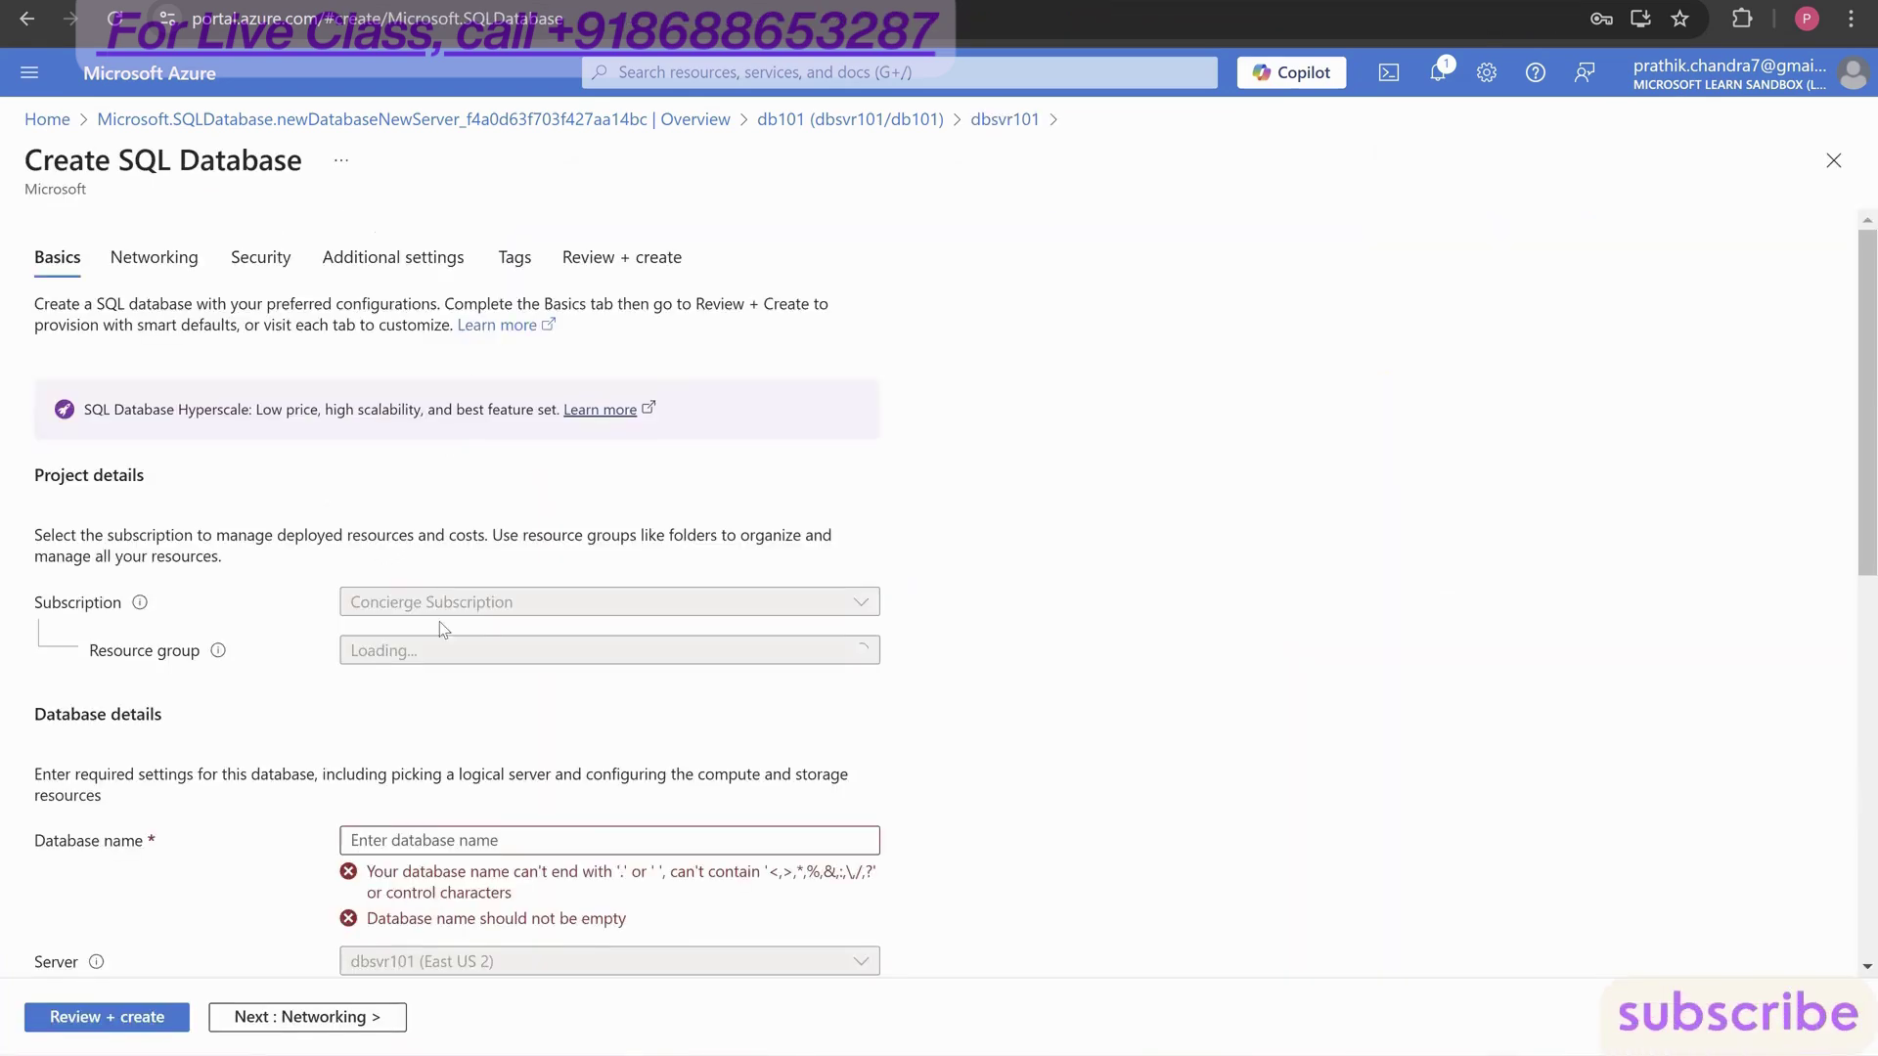
scroll(445, 626, down, 9)
scroll(489, 465, up, 2)
scroll(505, 424, up, 4)
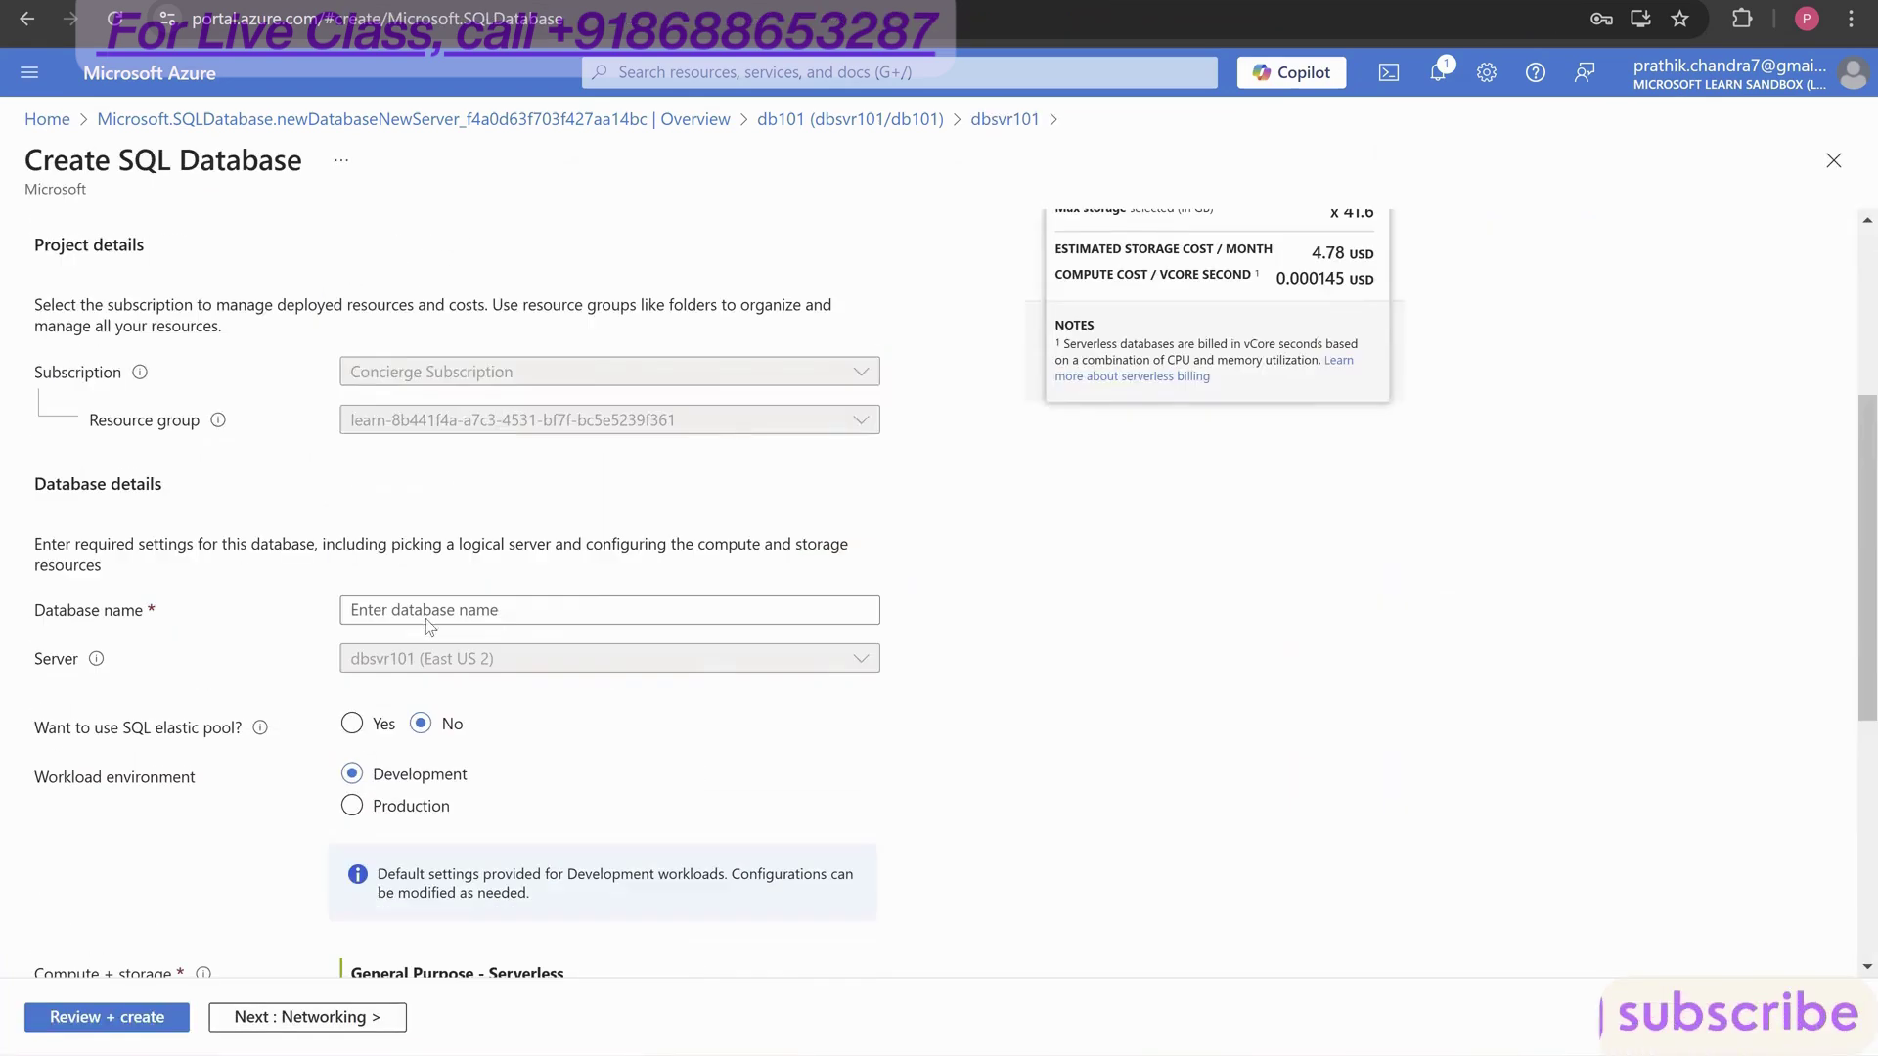
click(419, 665)
text(db102)
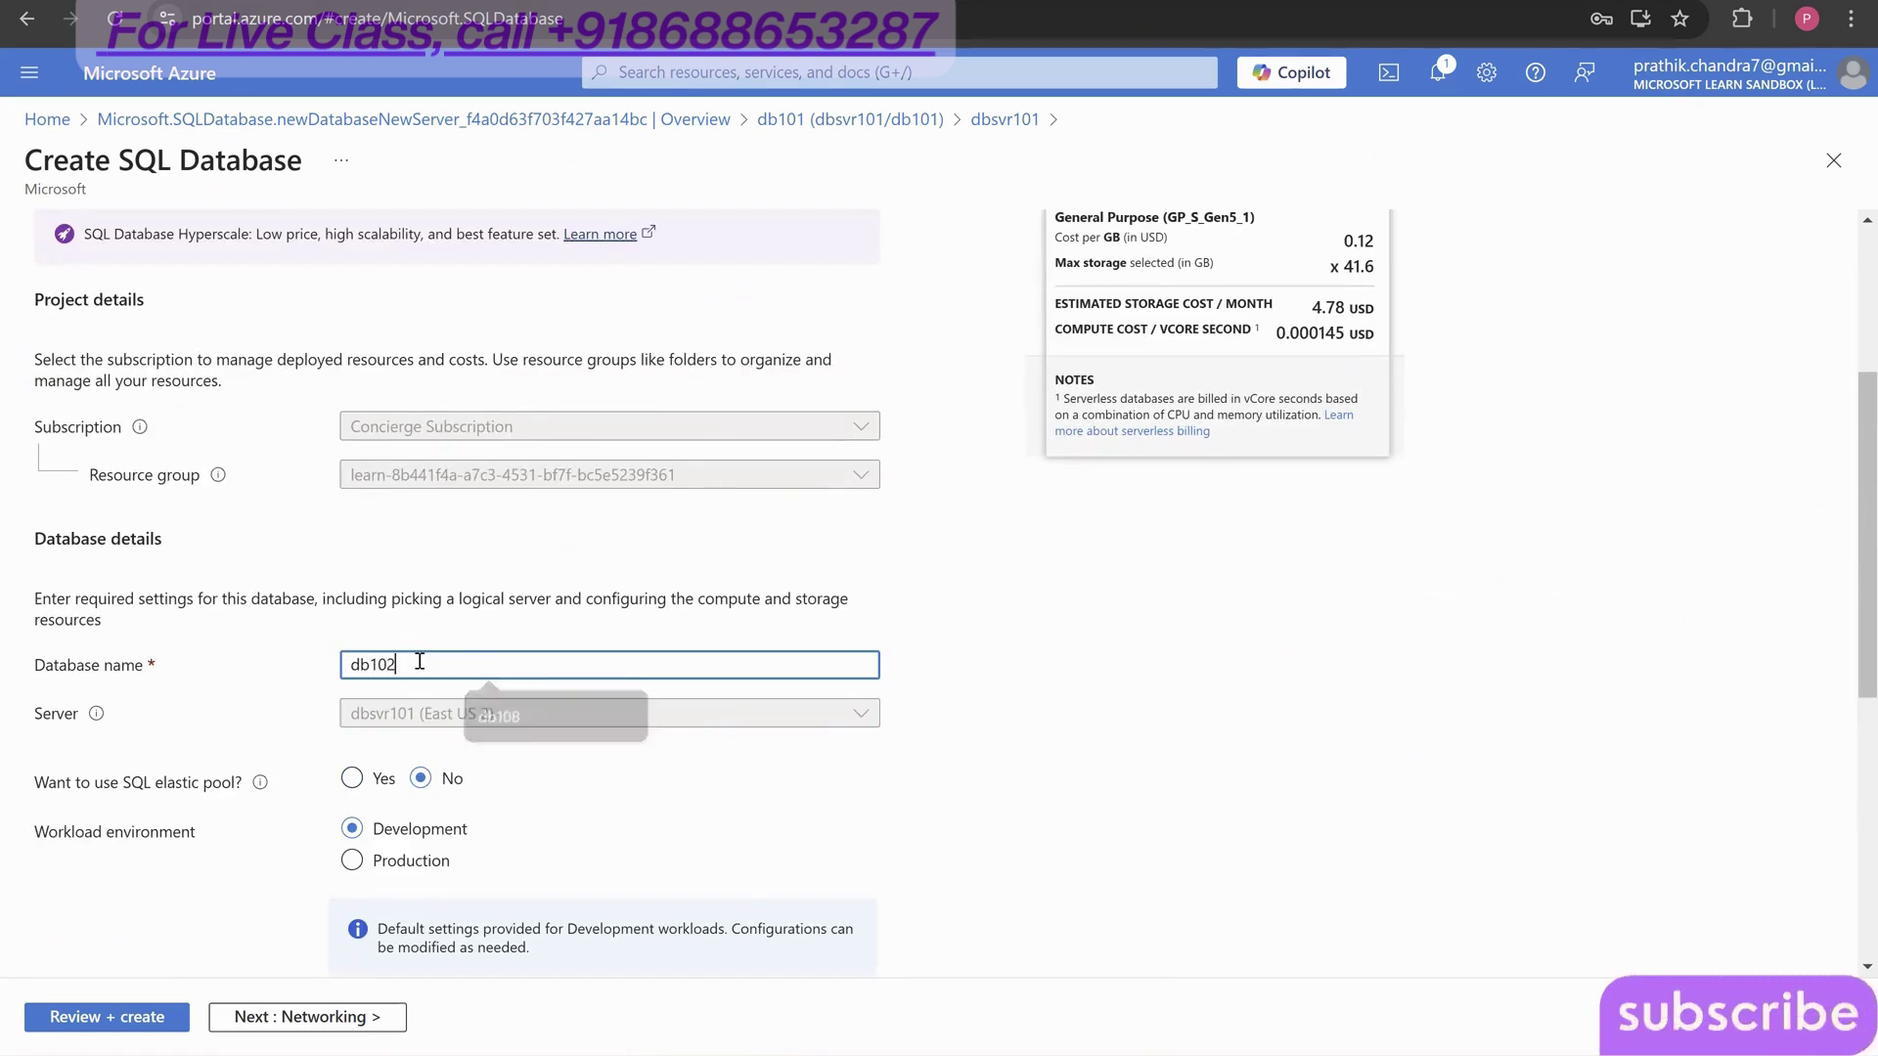
click(447, 725)
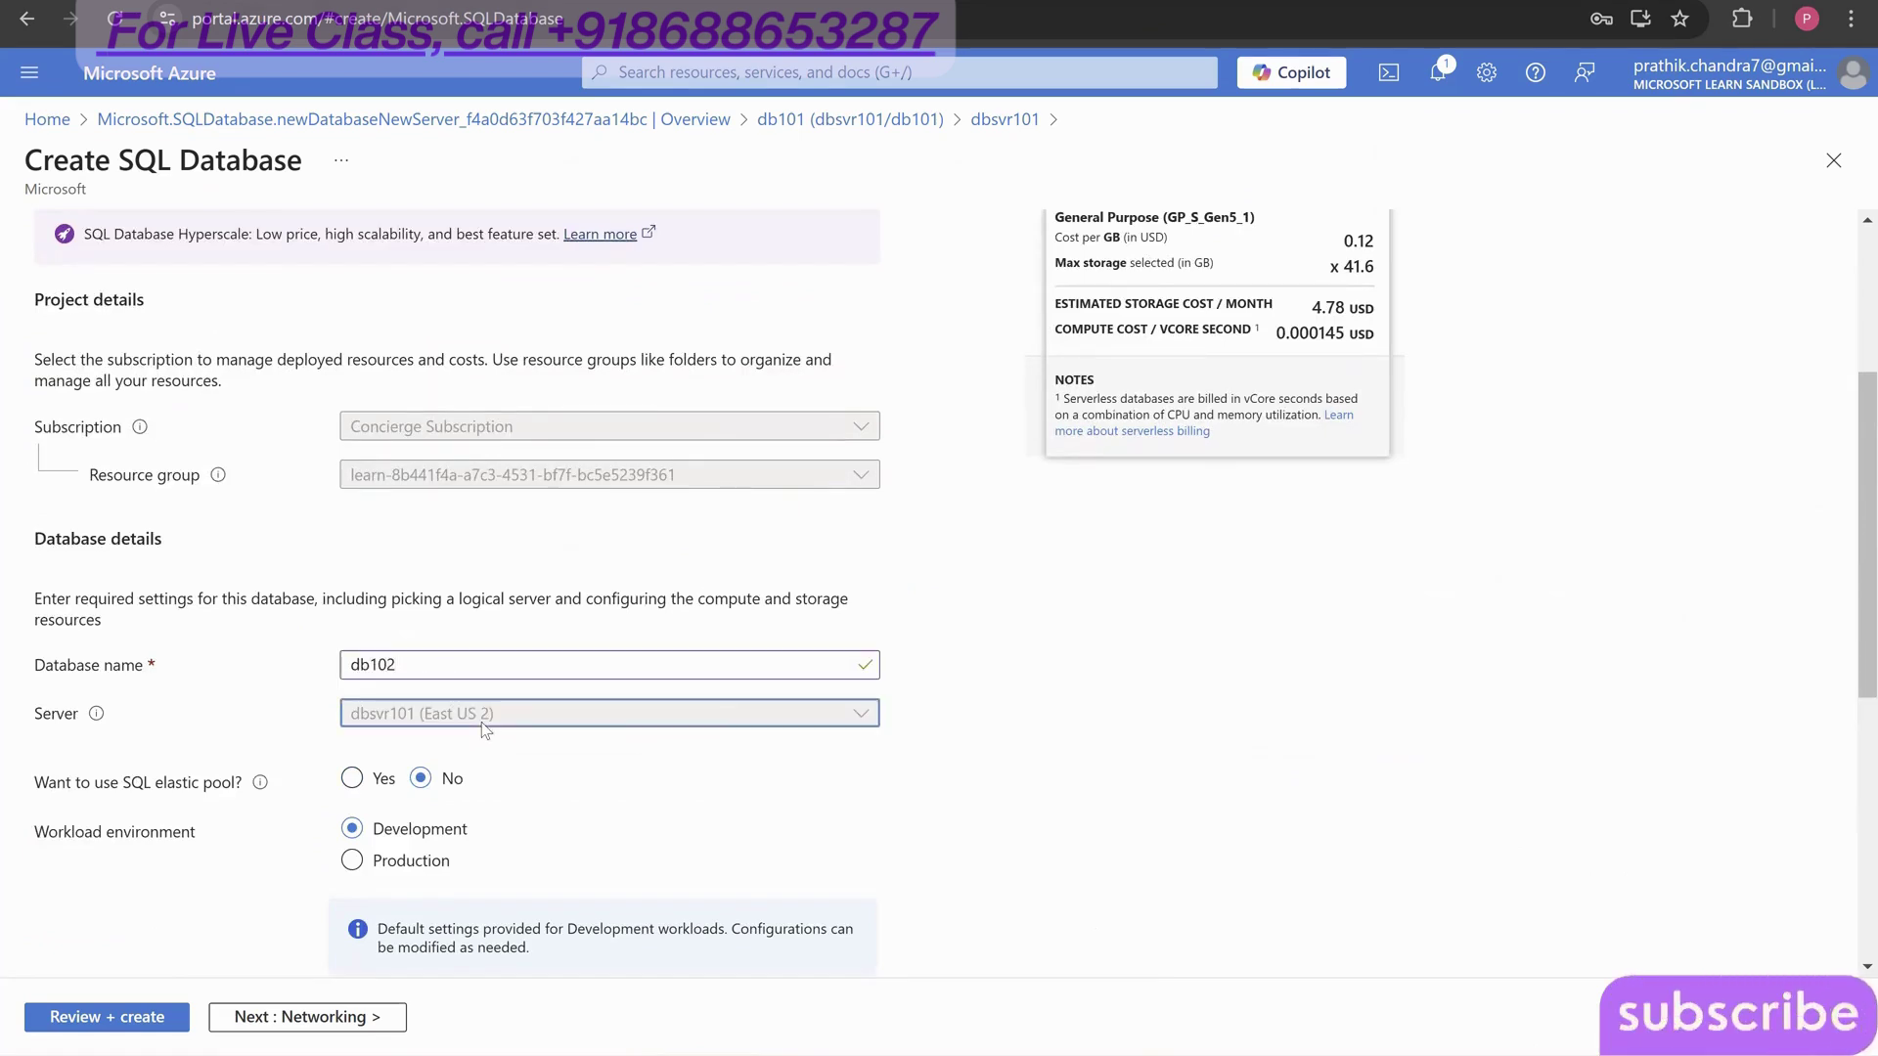
- Configure db102's compute and storage with the Standard (Budget friendly) service tier and apply it
scroll(447, 724, down, 1)
scroll(261, 658, down, 1)
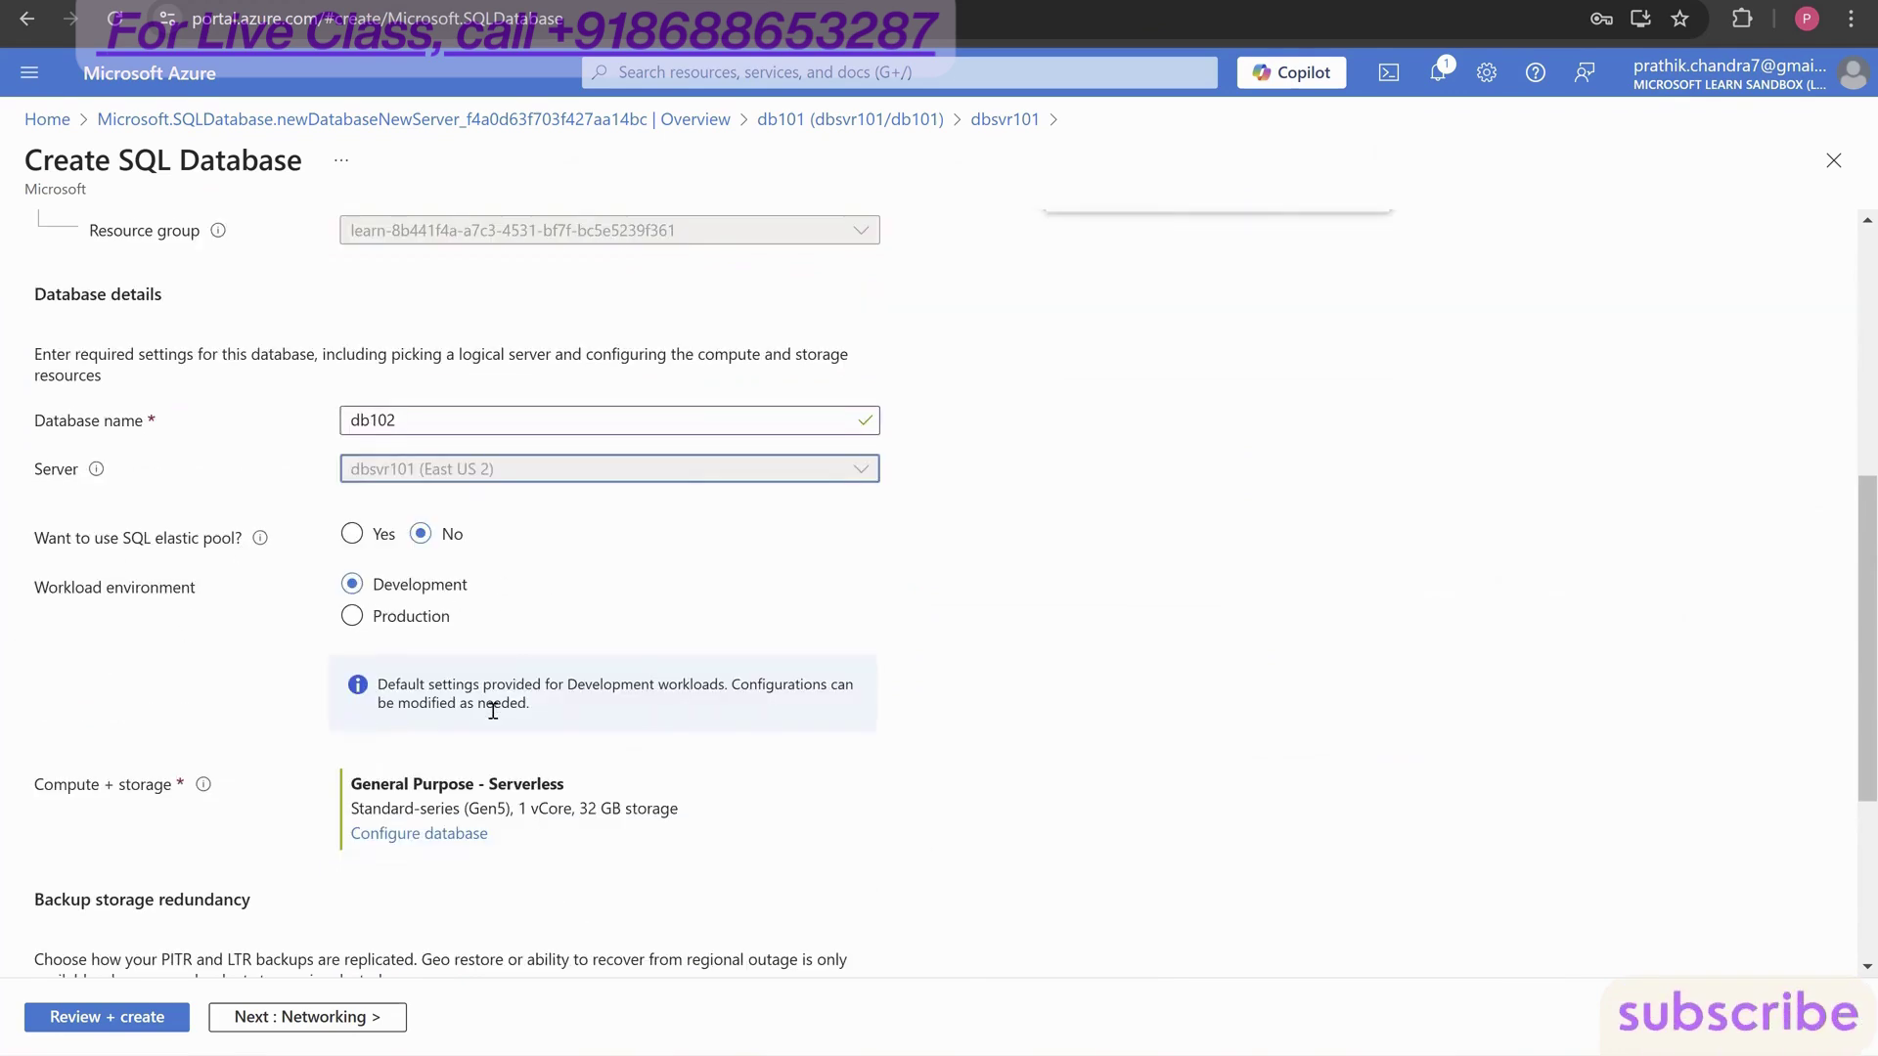
scroll(493, 711, down, 1)
click(426, 722)
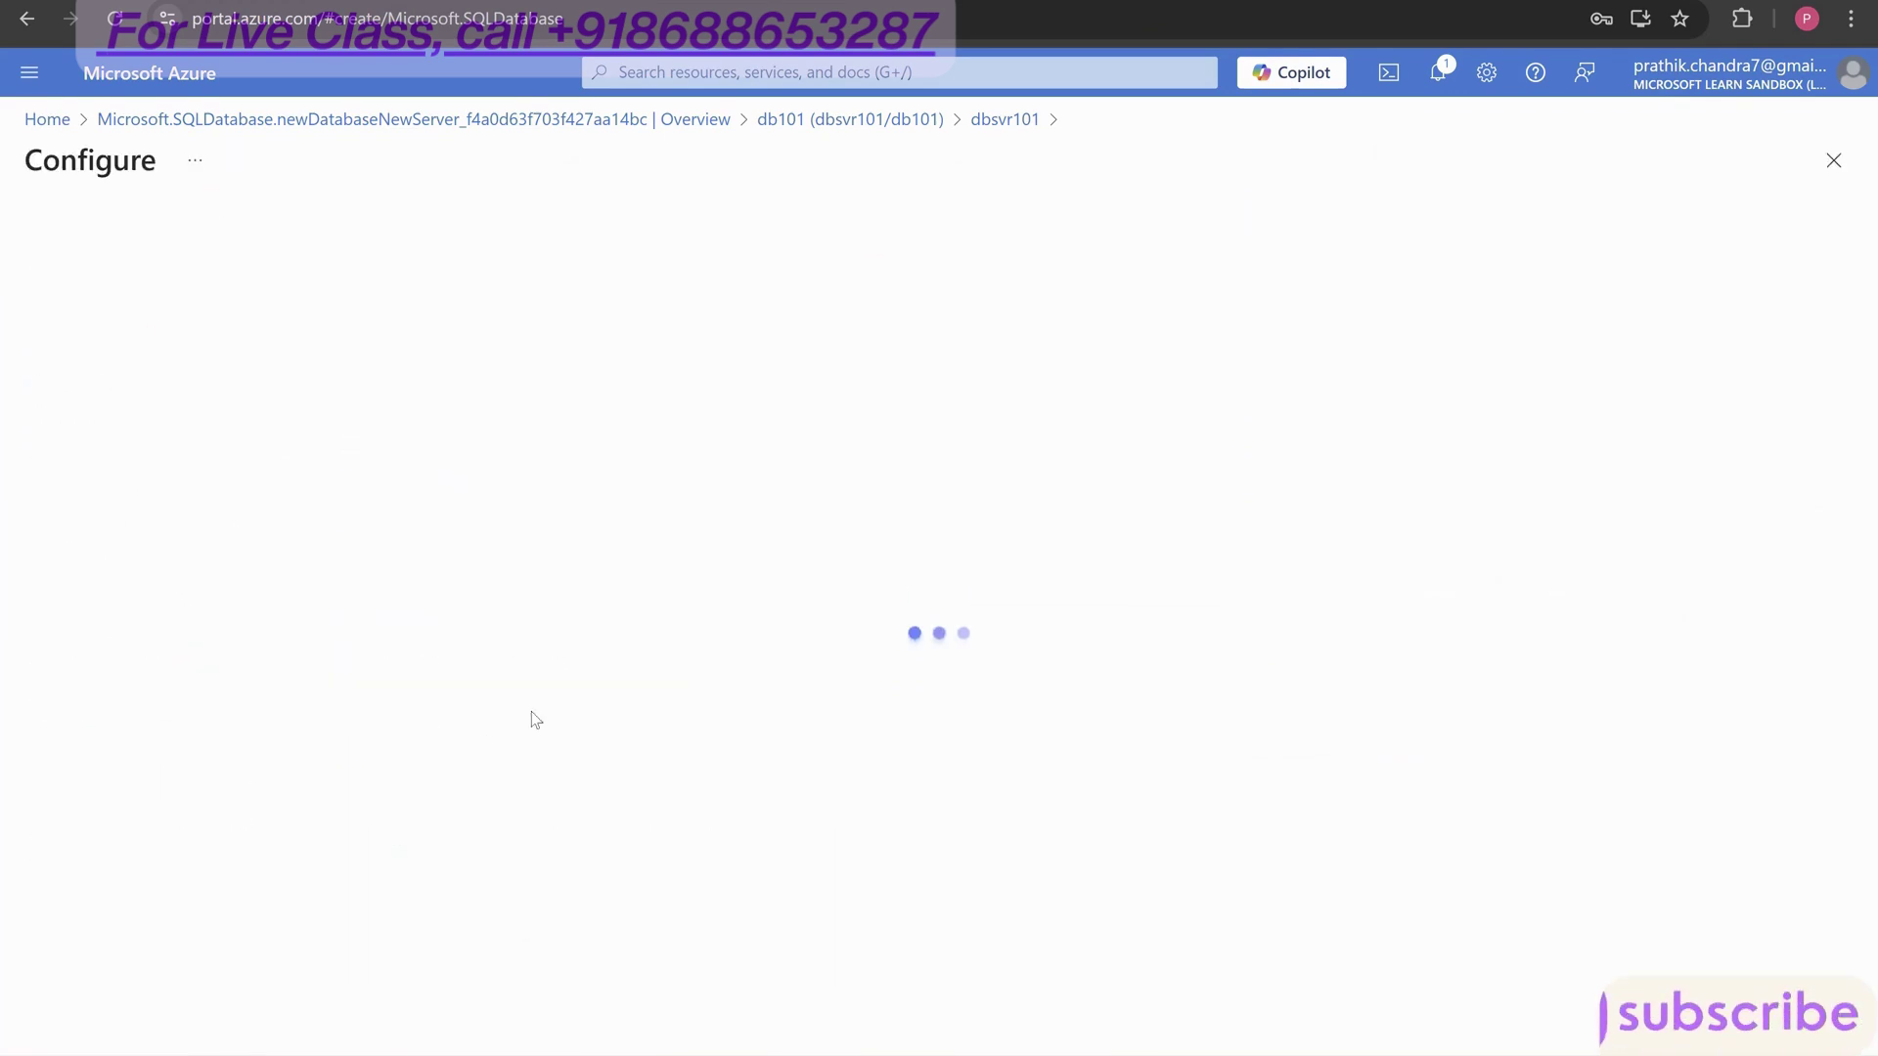
click(547, 521)
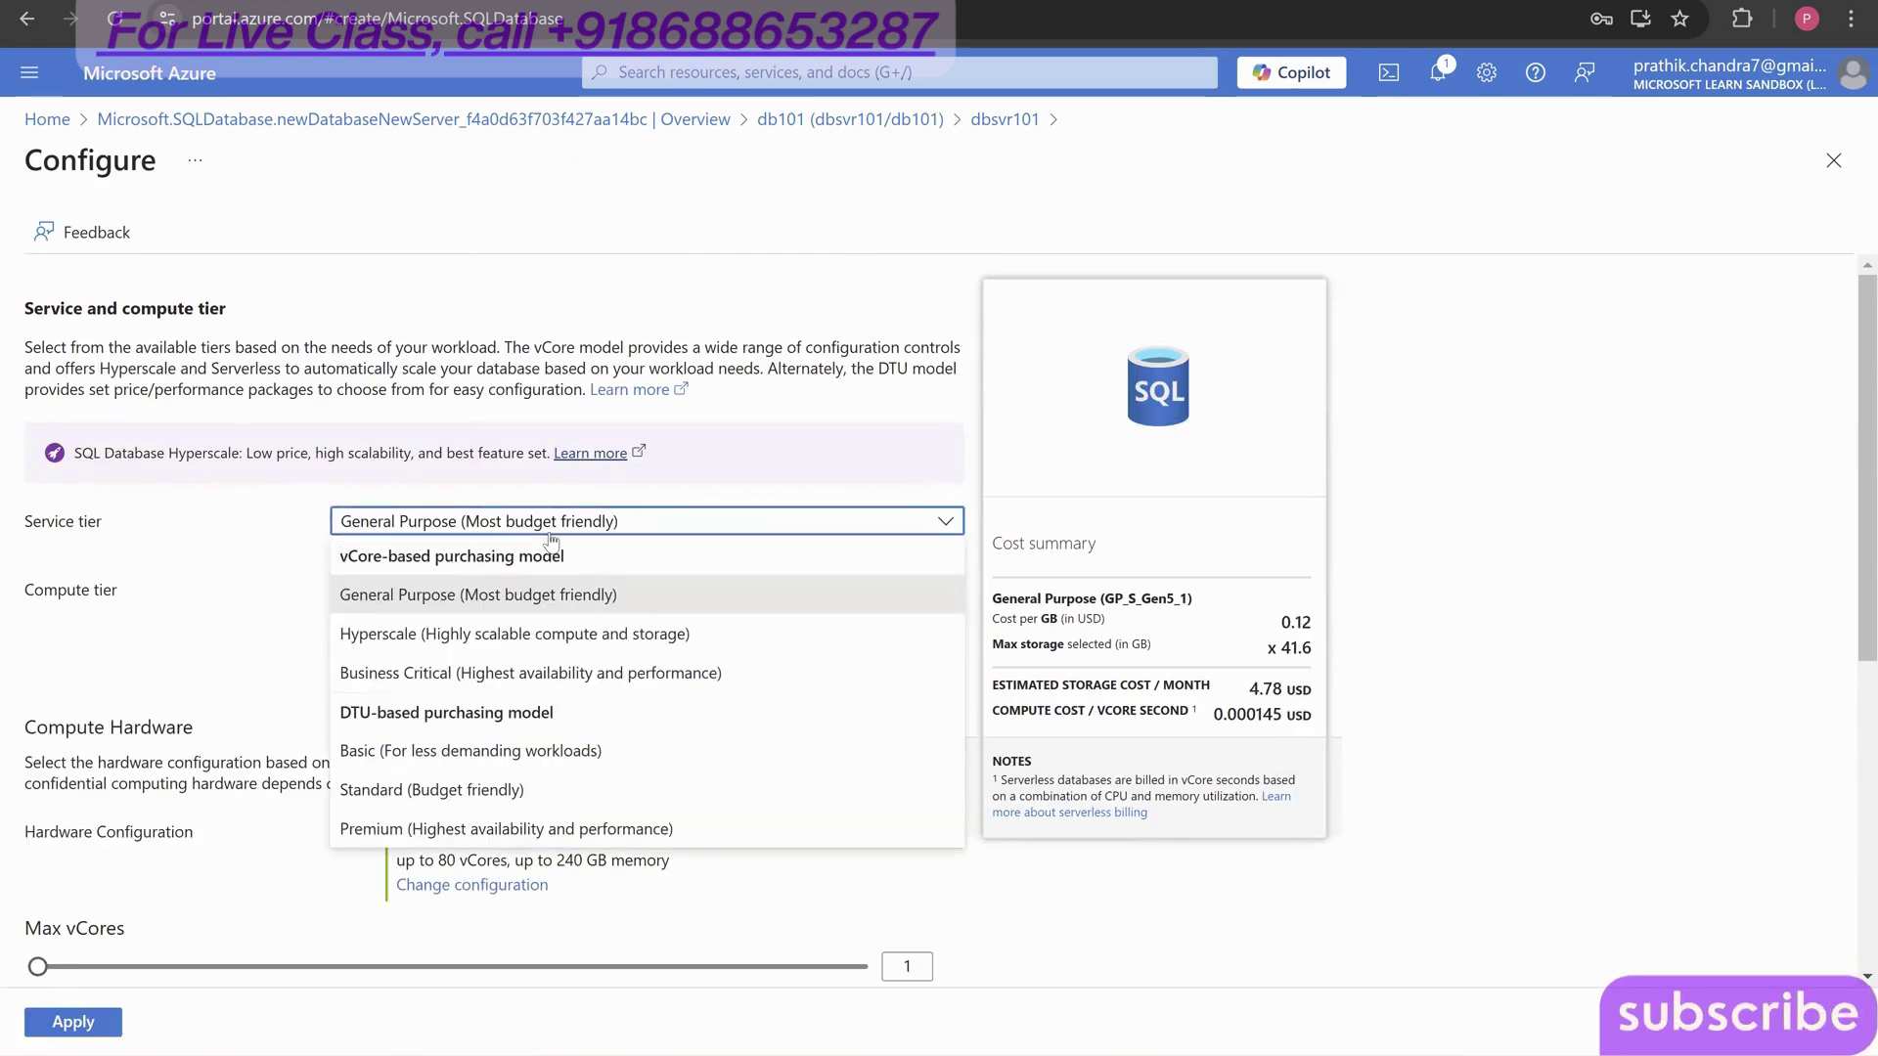
click(499, 784)
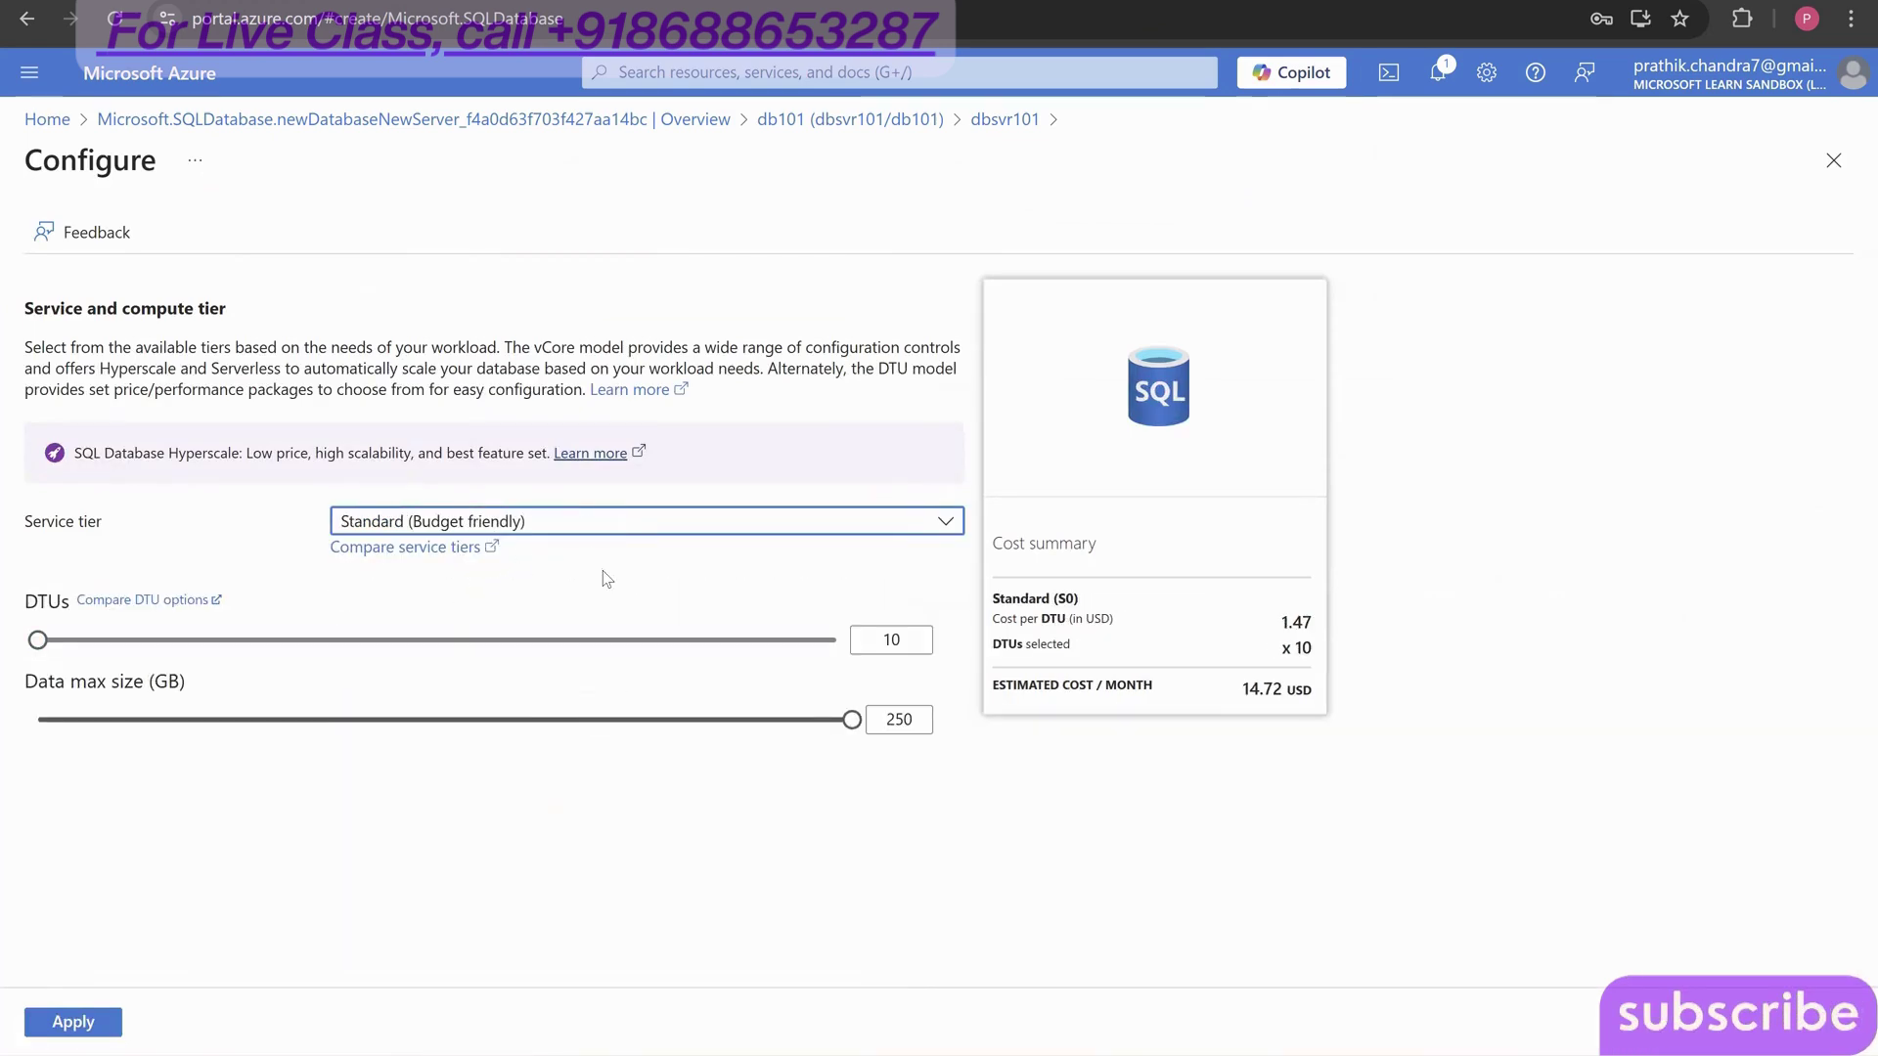
click(61, 1021)
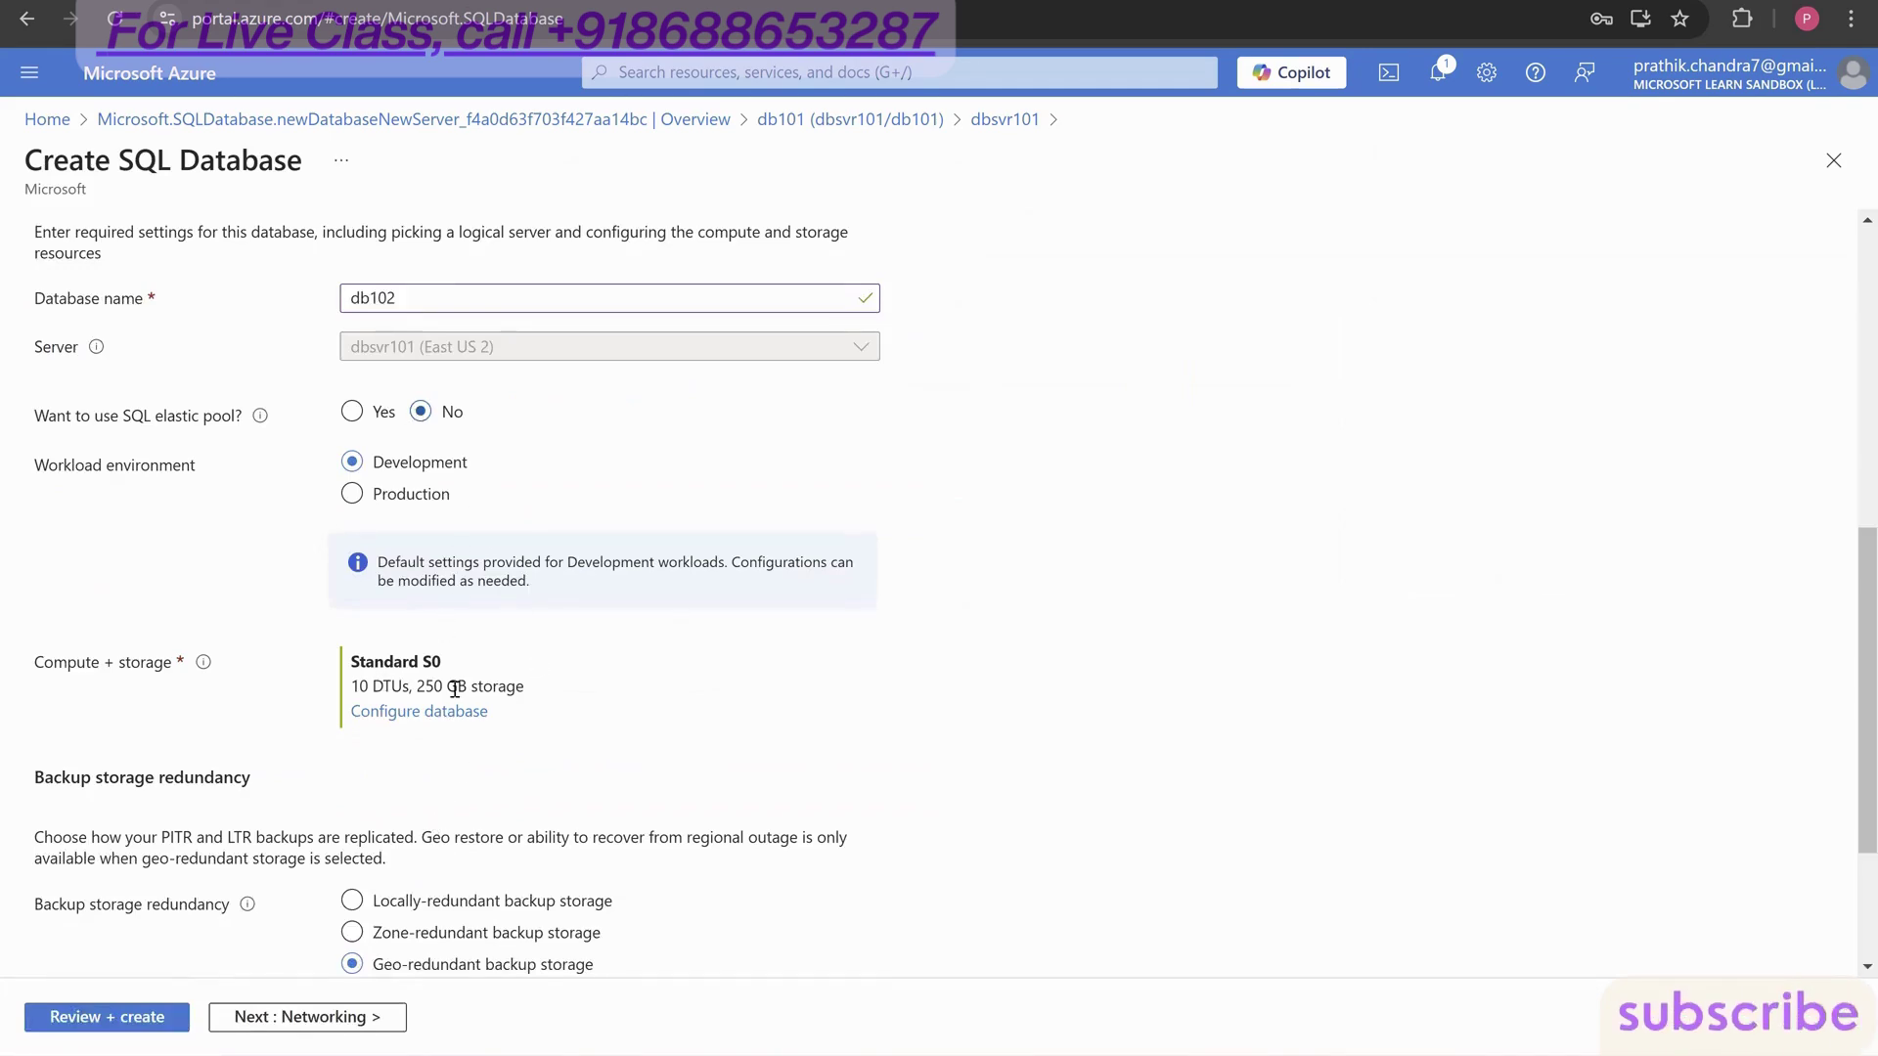
- Keep db102's default backup, networking, security, additional and tag settings, create the database and open its deployment overview
scroll(455, 689, down, 3)
click(313, 1019)
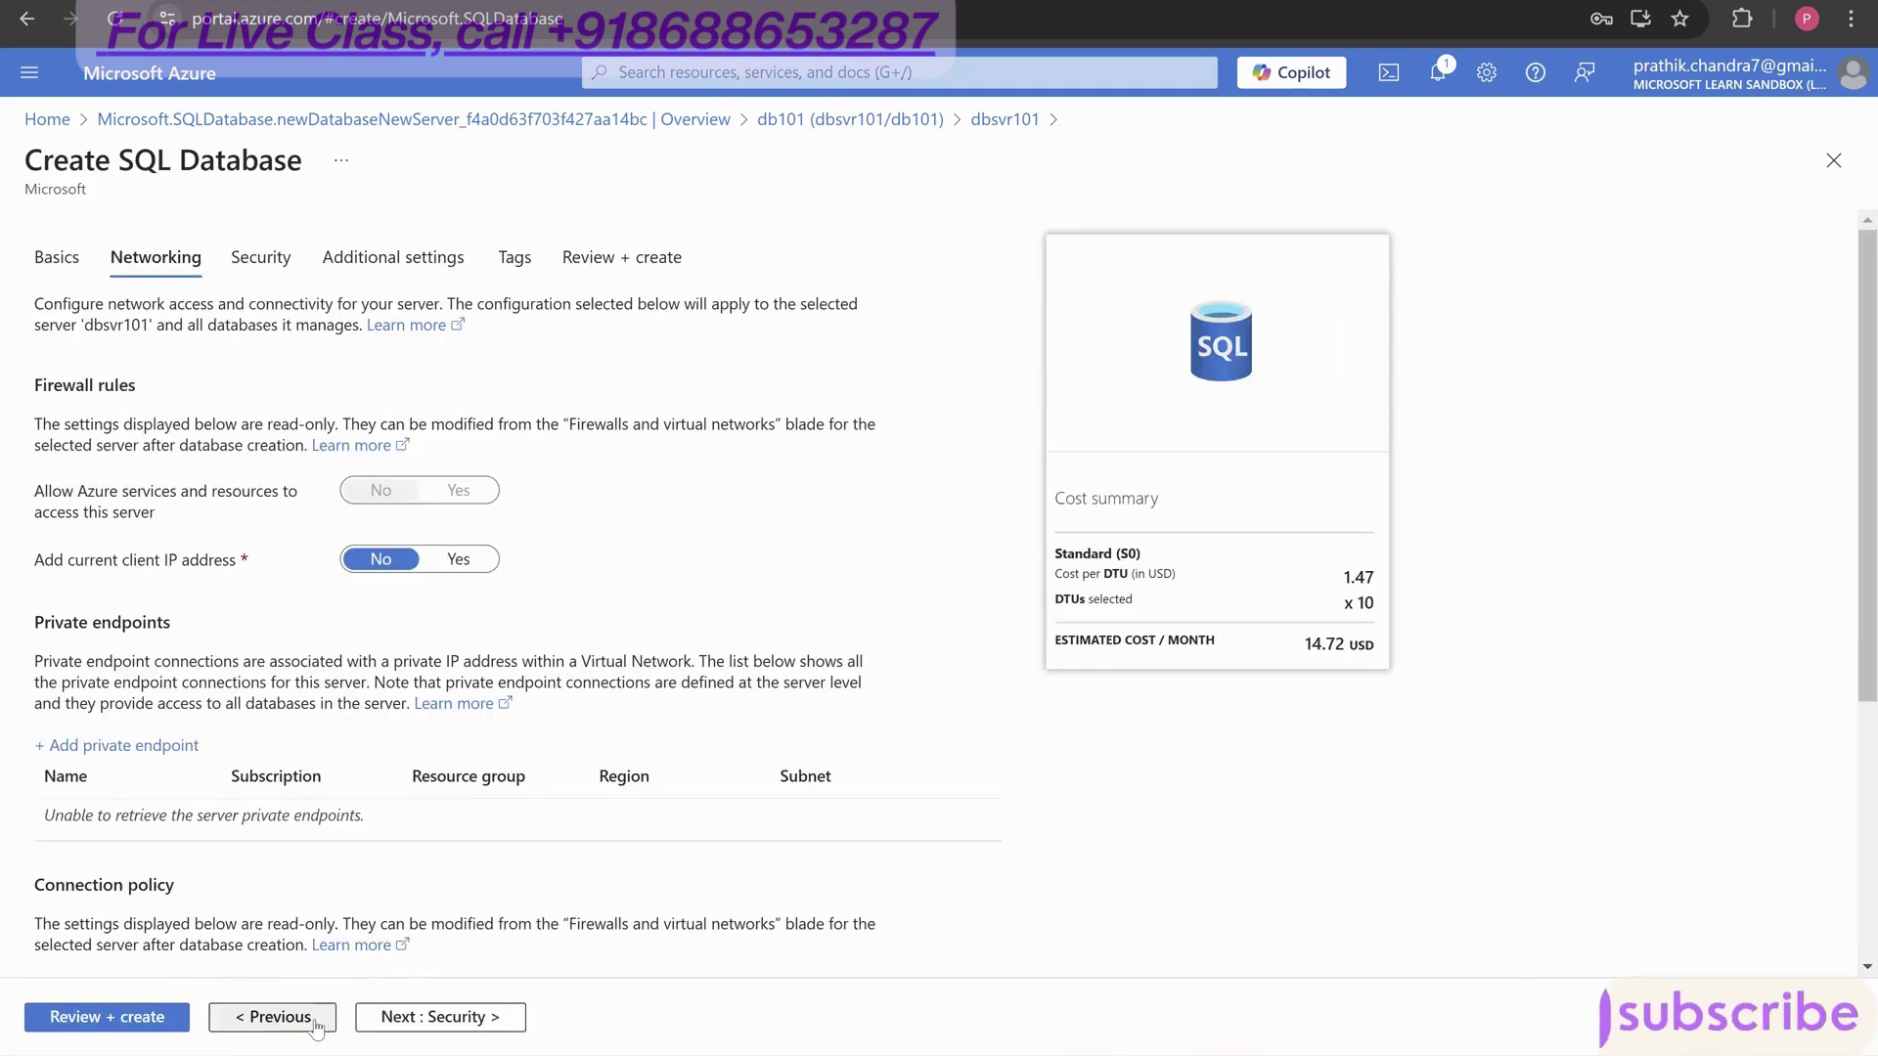
click(435, 1022)
click(436, 1026)
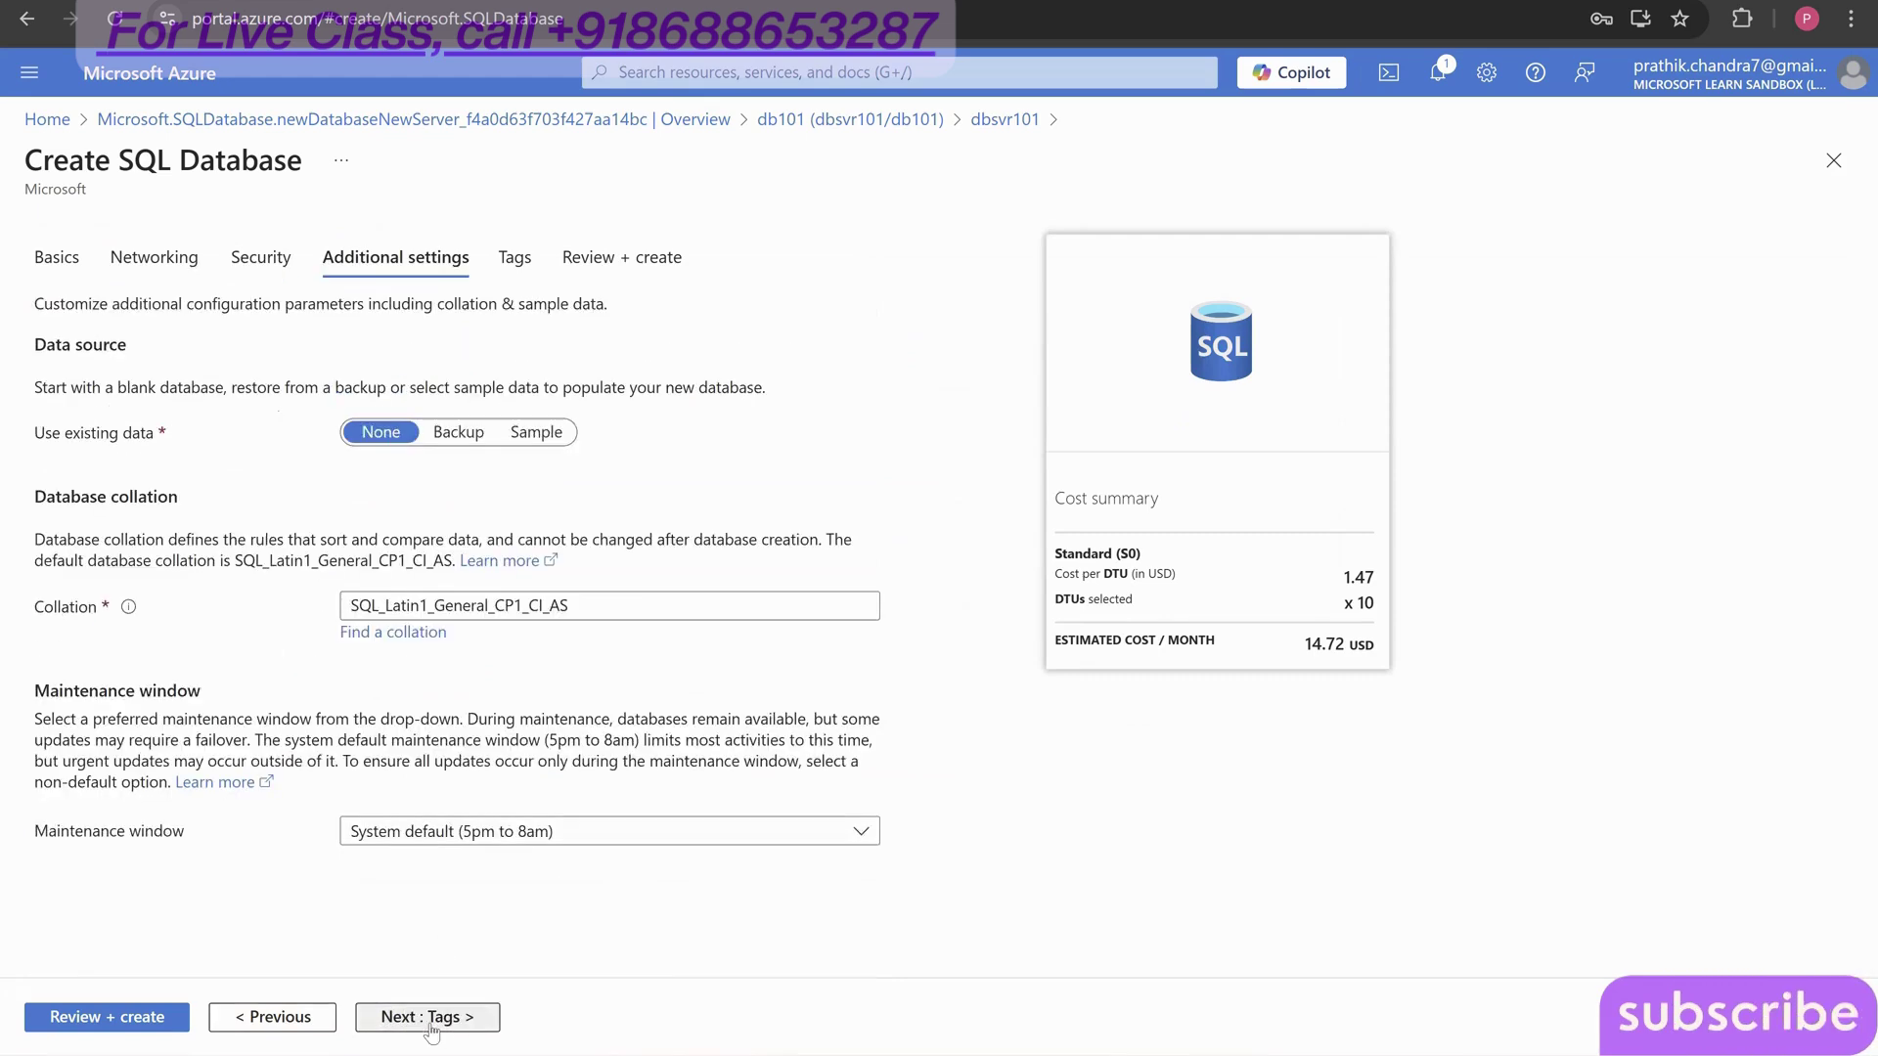
click(430, 1022)
click(421, 1022)
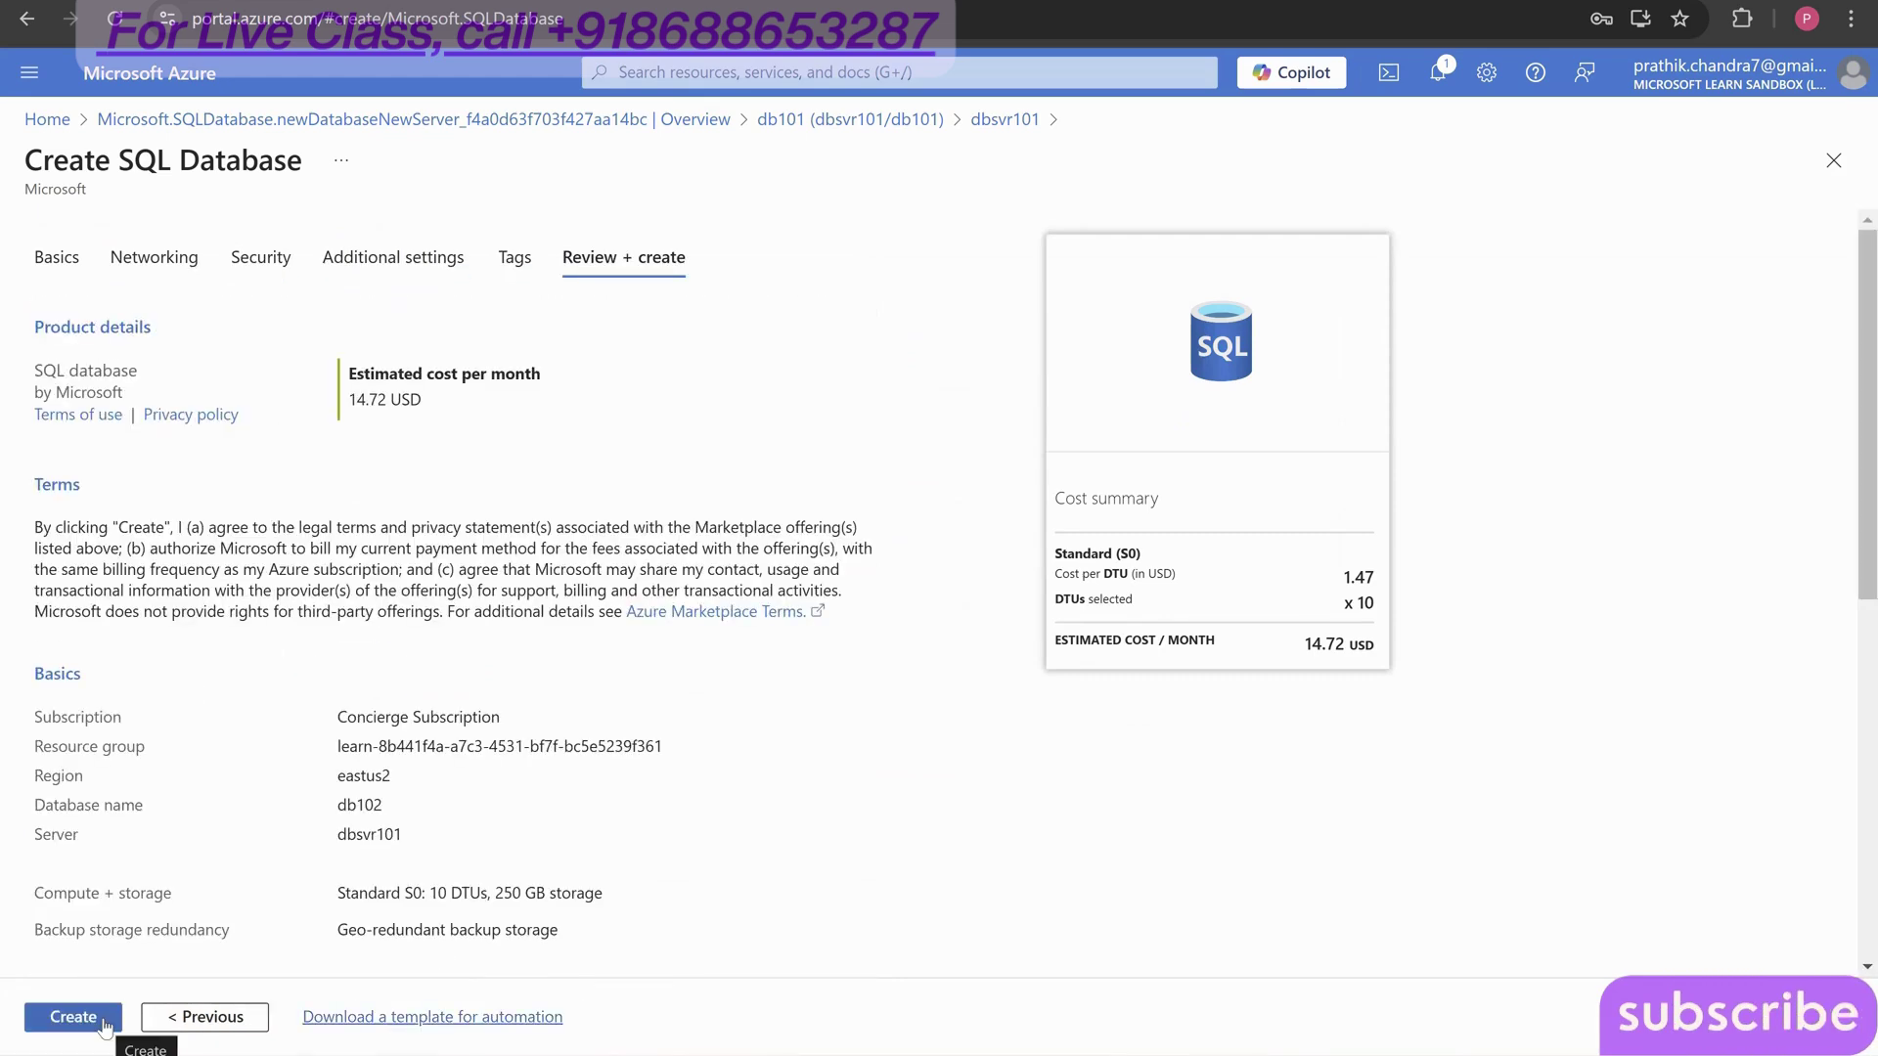
click(73, 1017)
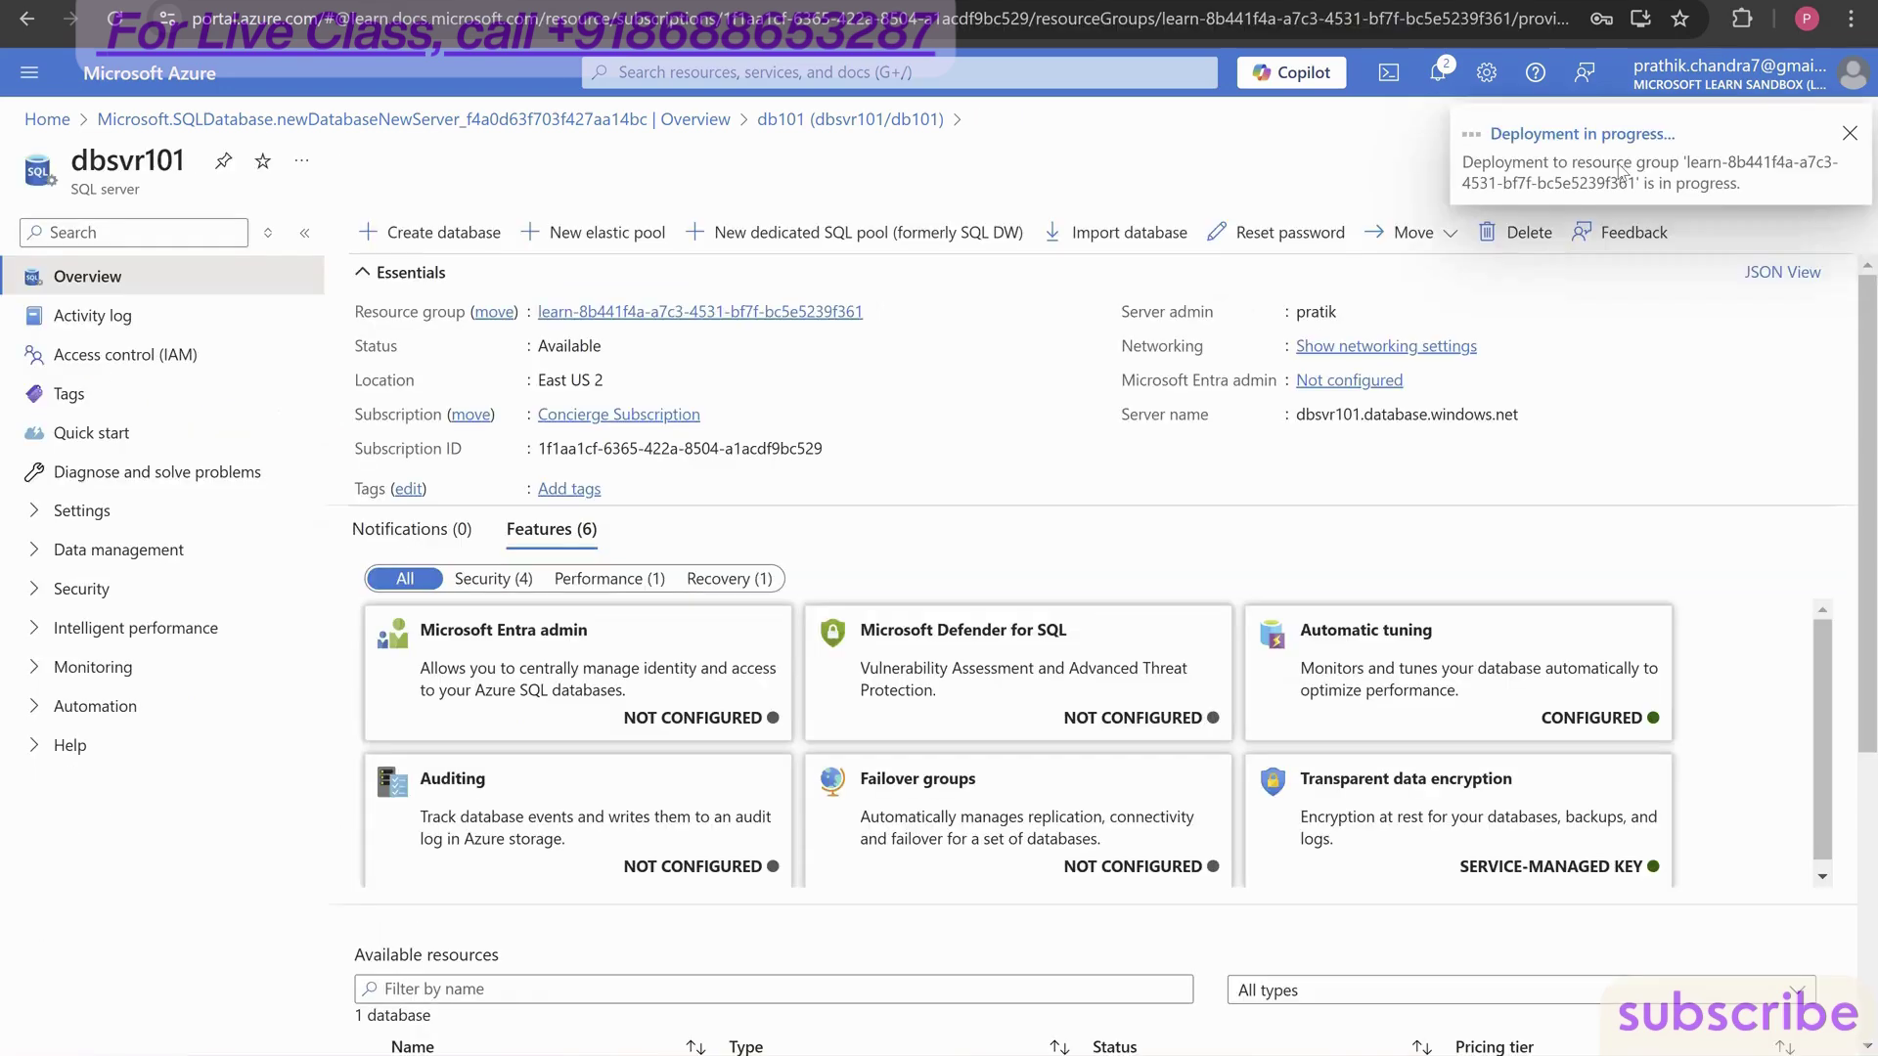
click(1618, 169)
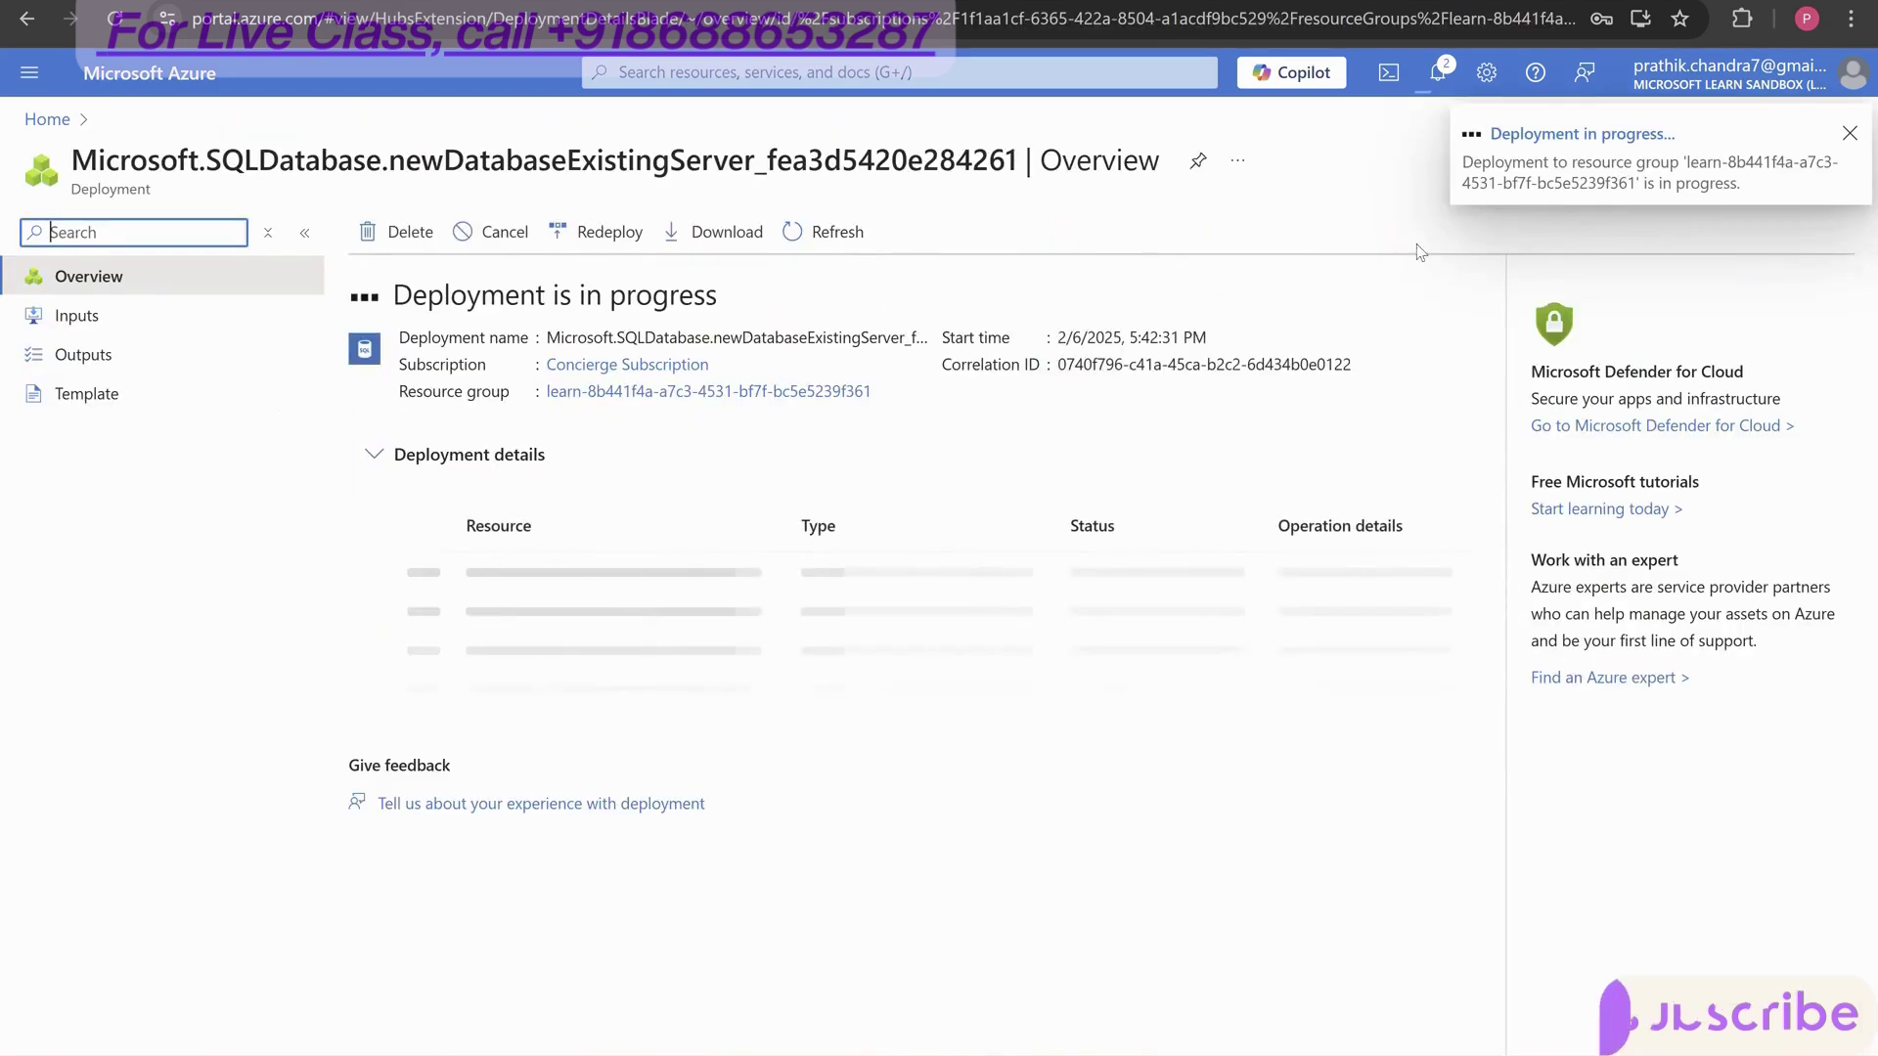
- Start another database from the SQL databases list and name it db103
click(29, 73)
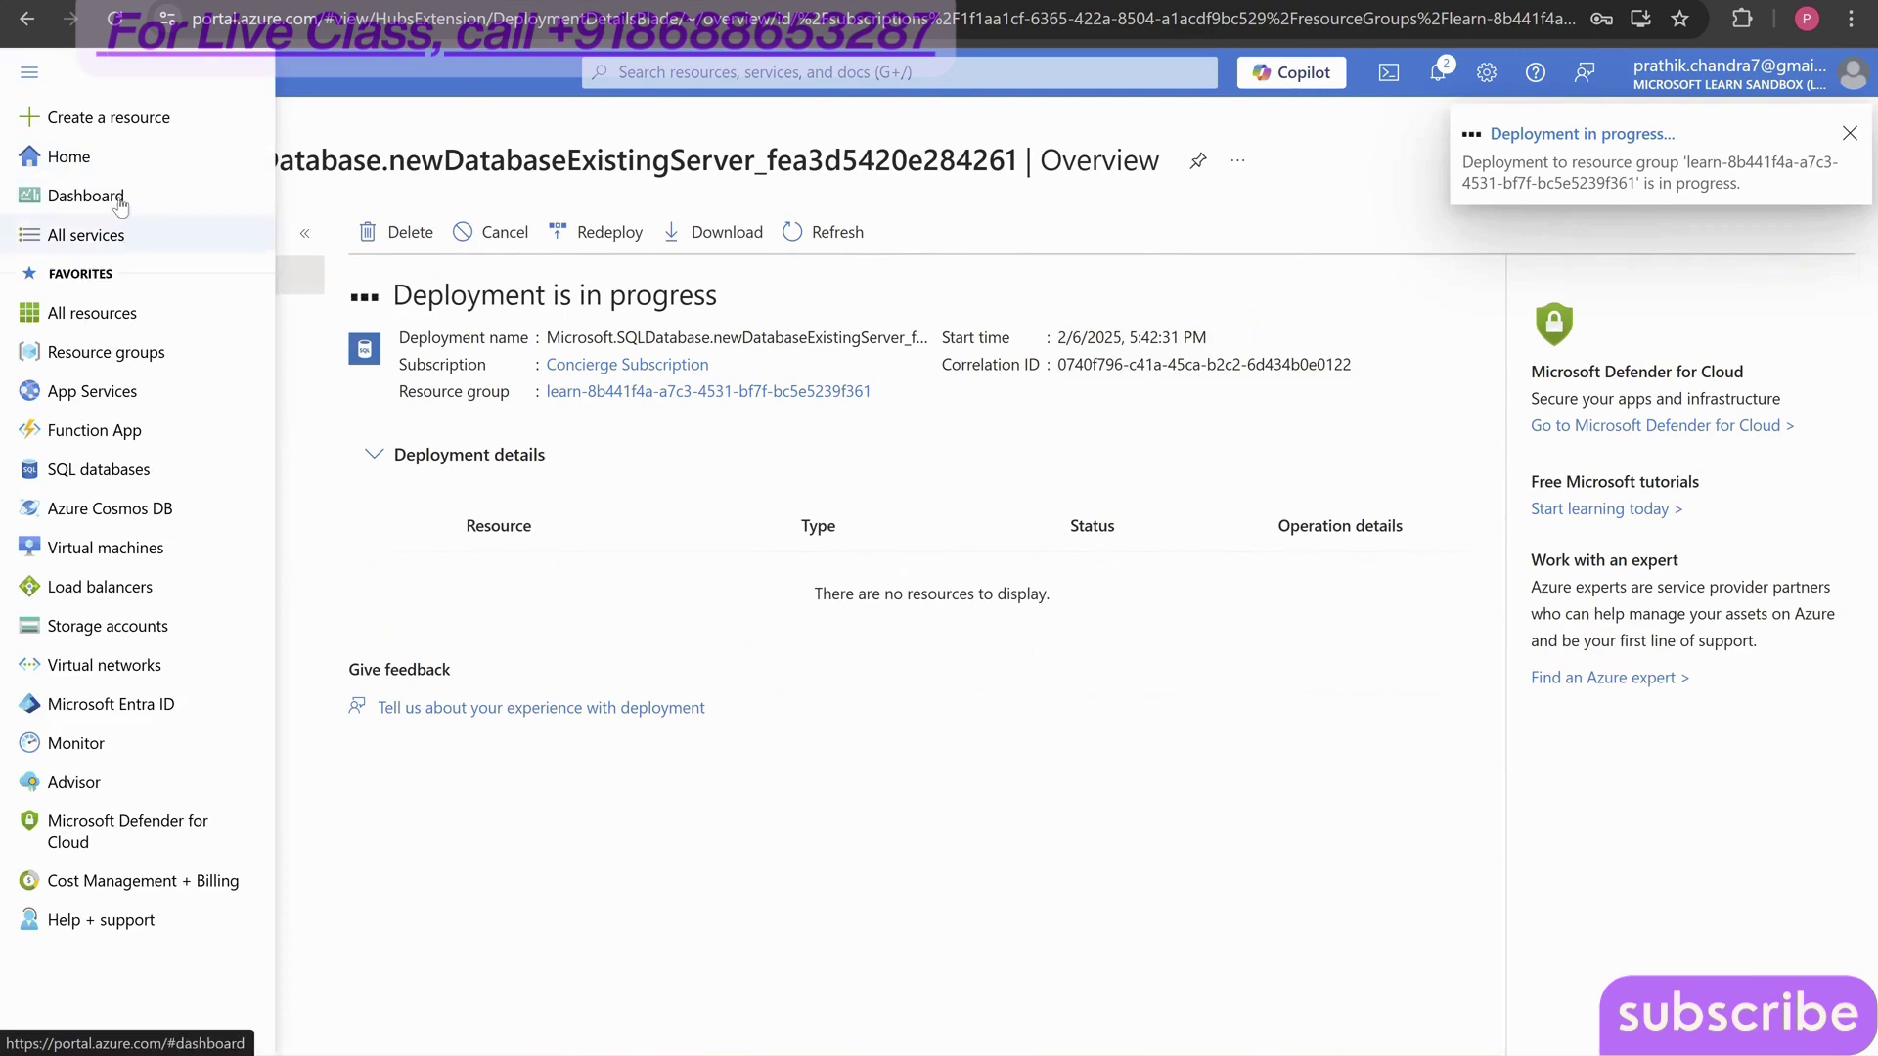
click(142, 472)
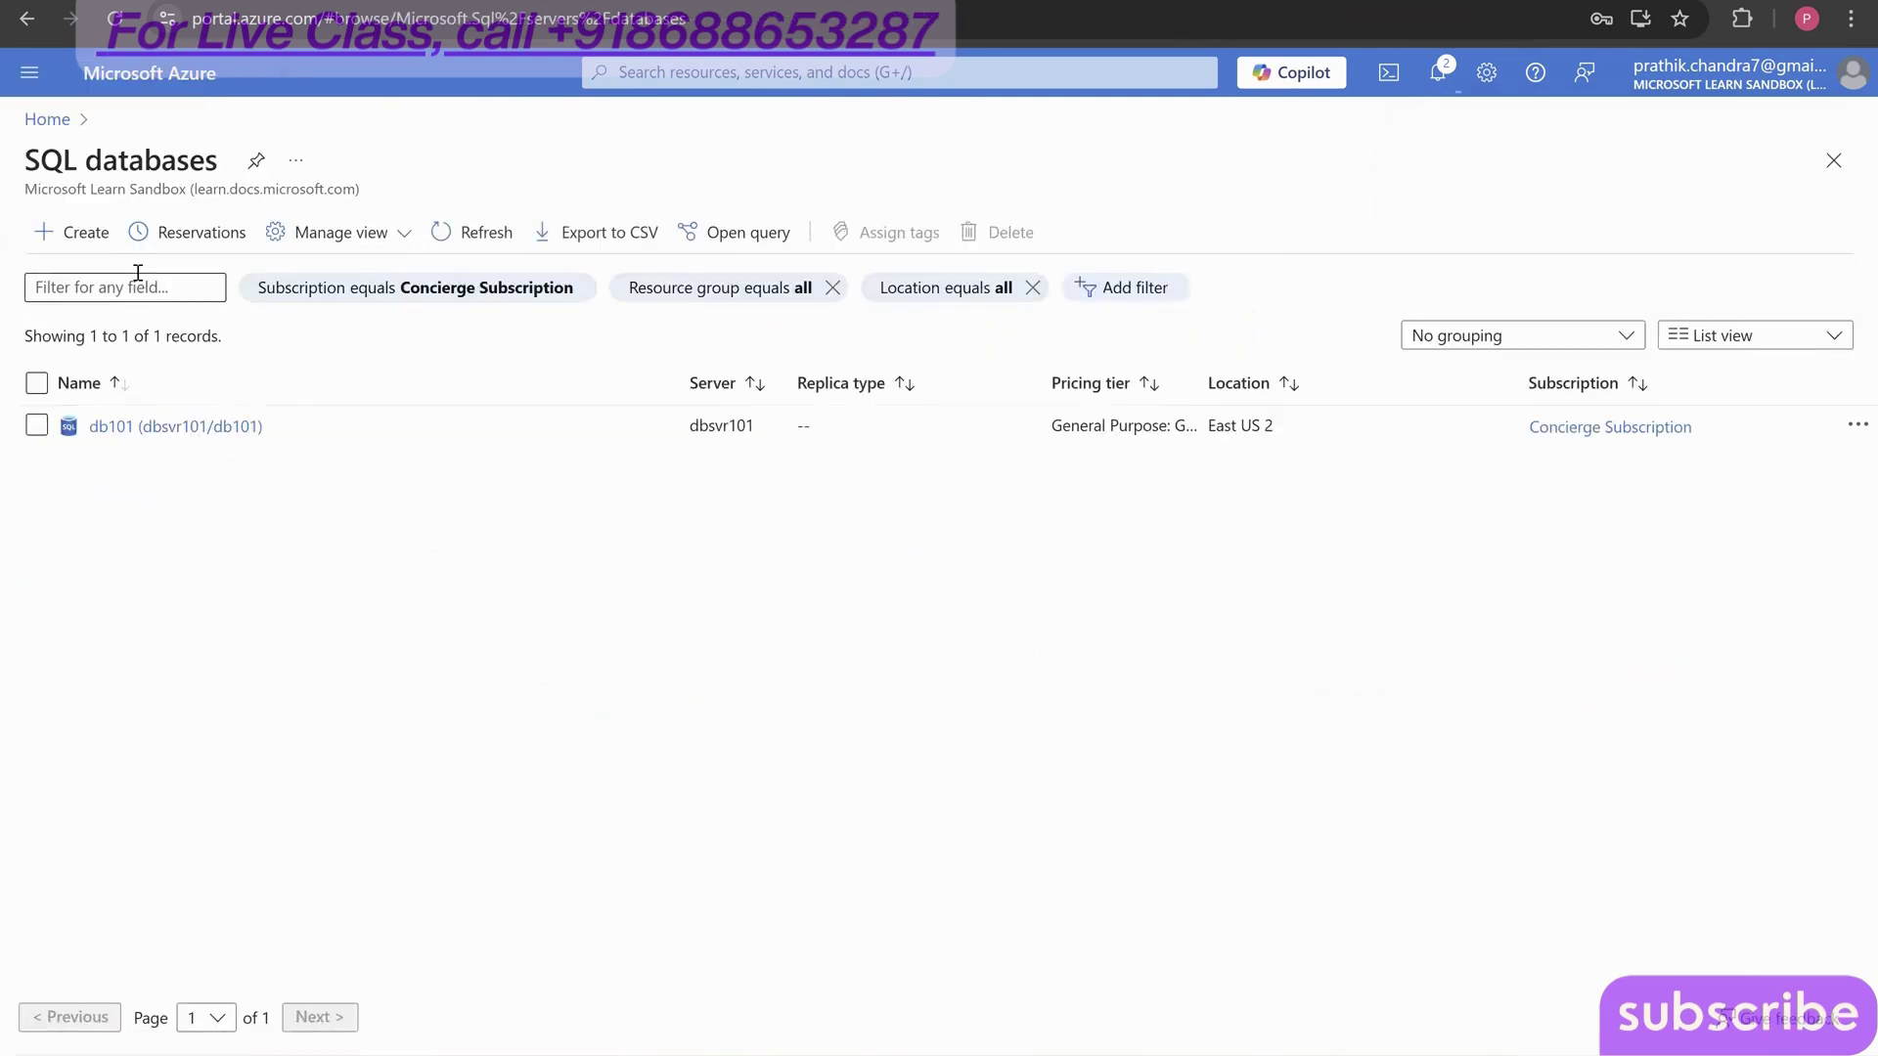
click(86, 235)
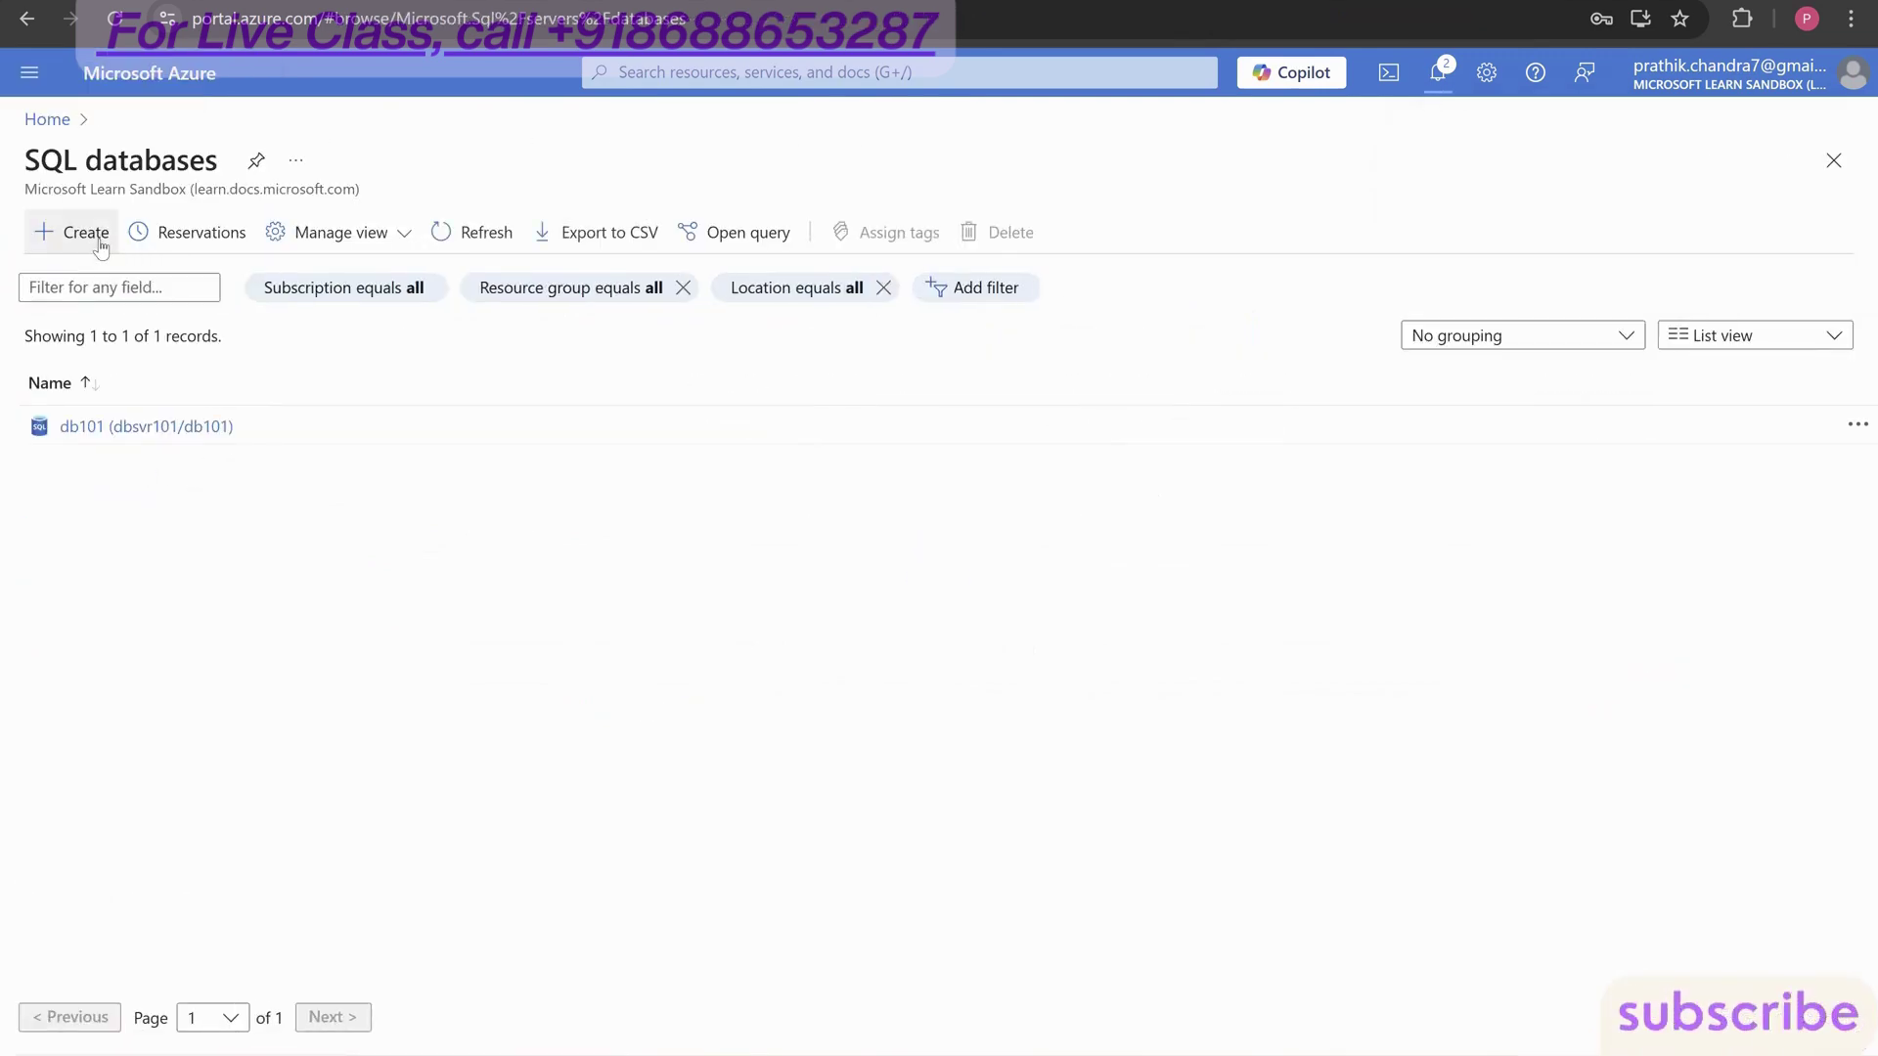
scroll(398, 505, down, 3)
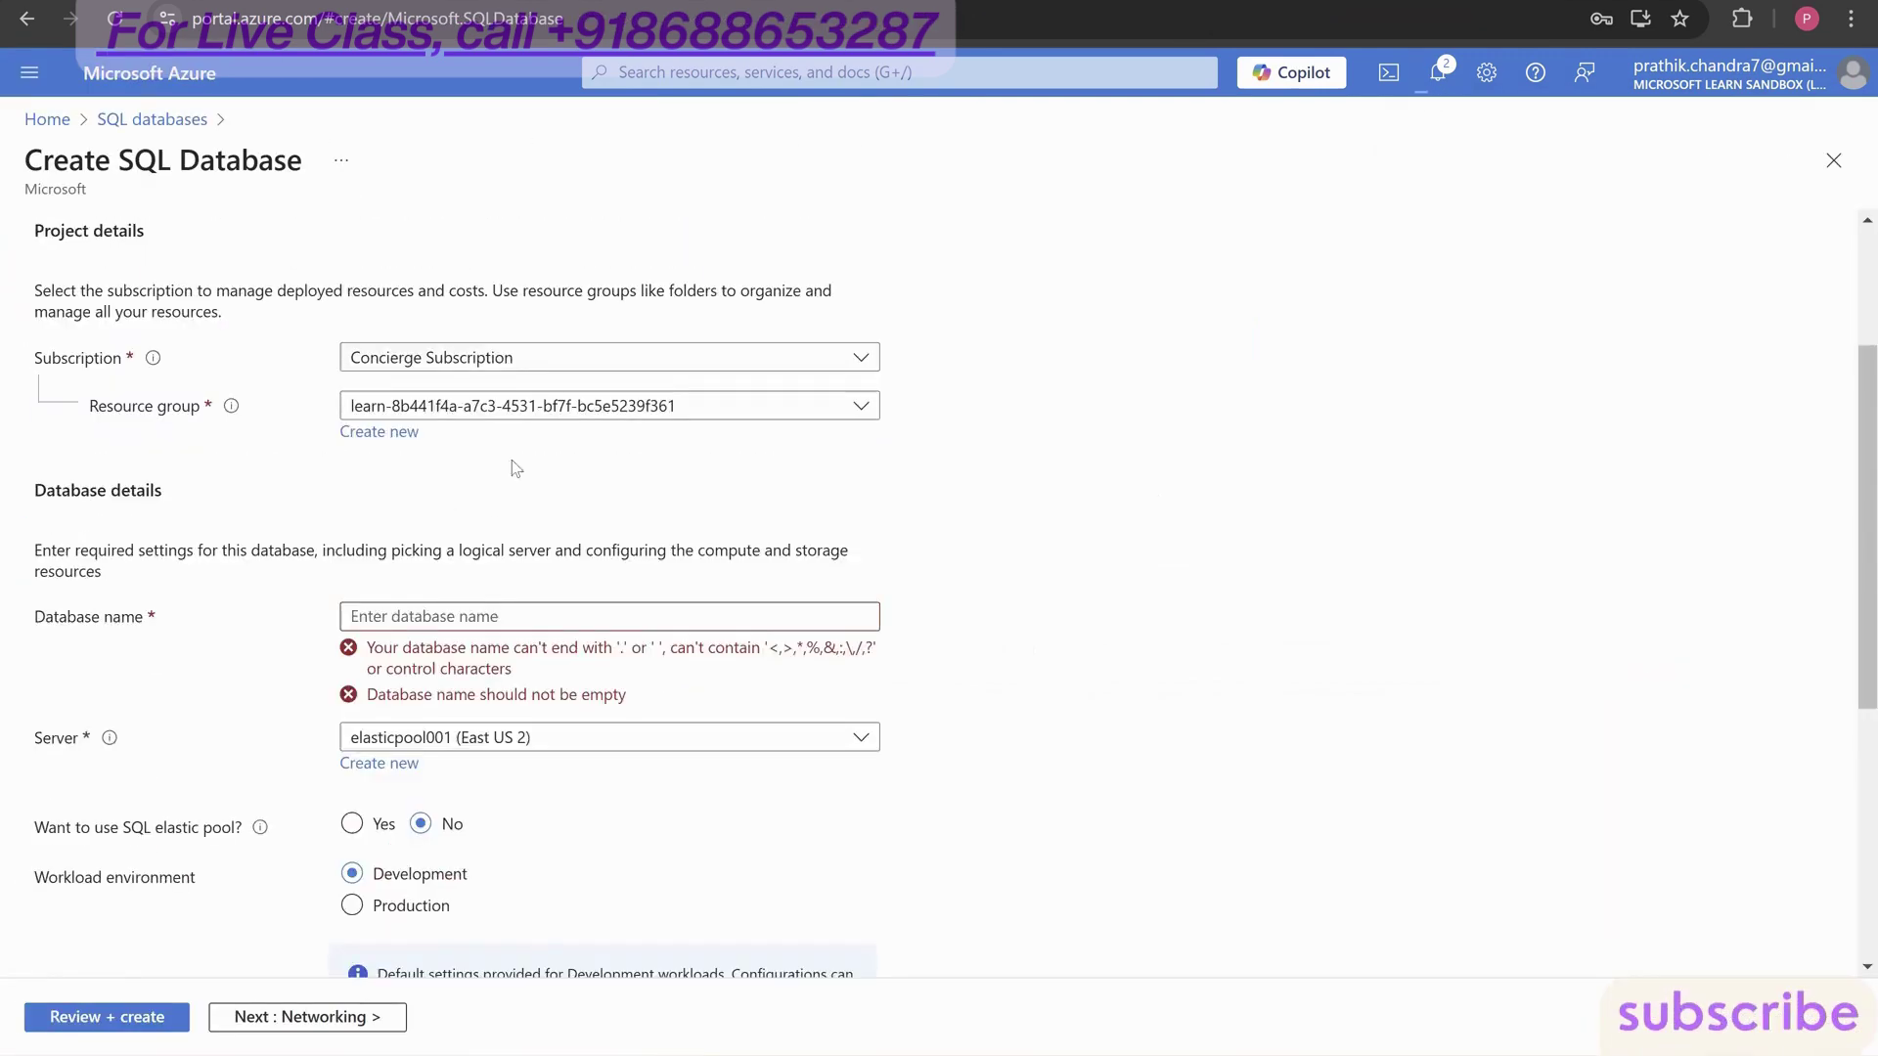
scroll(476, 377, down, 2)
click(476, 378)
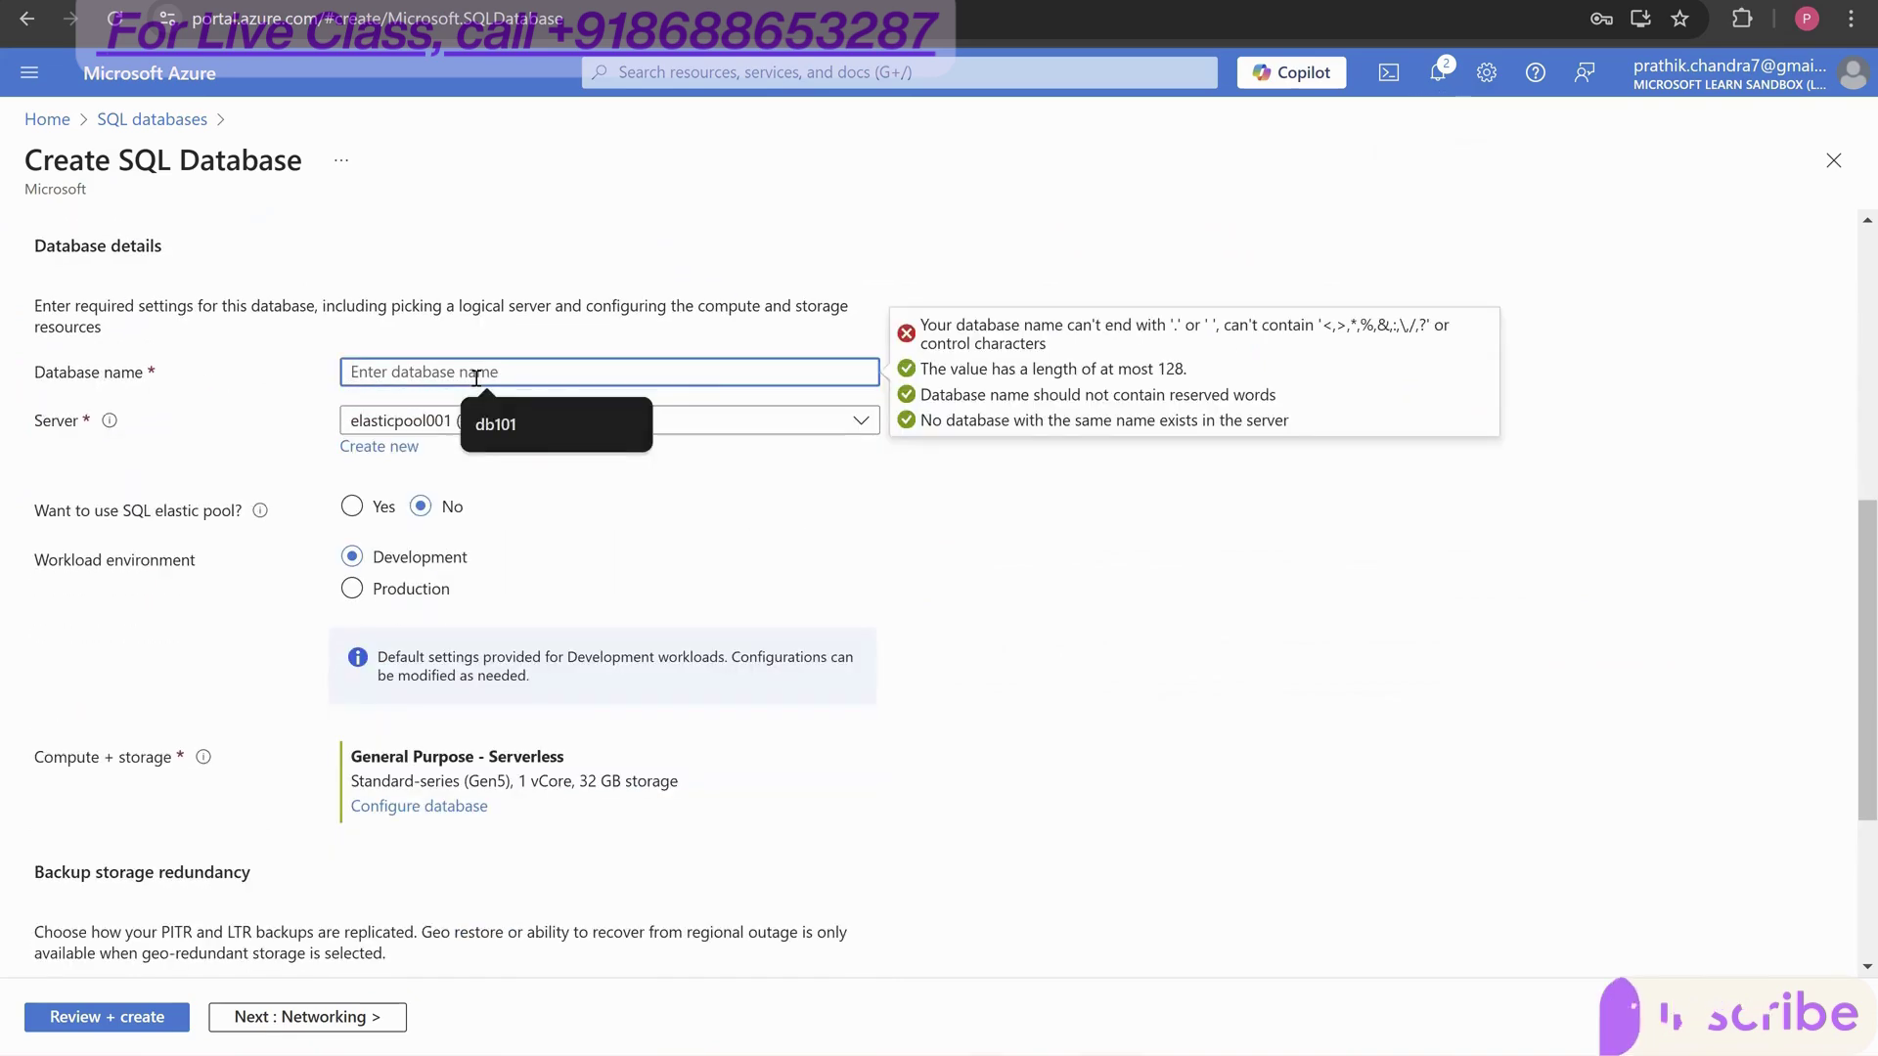
text(db)
scroll(476, 377, down, 3)
scroll(489, 380, up, 3)
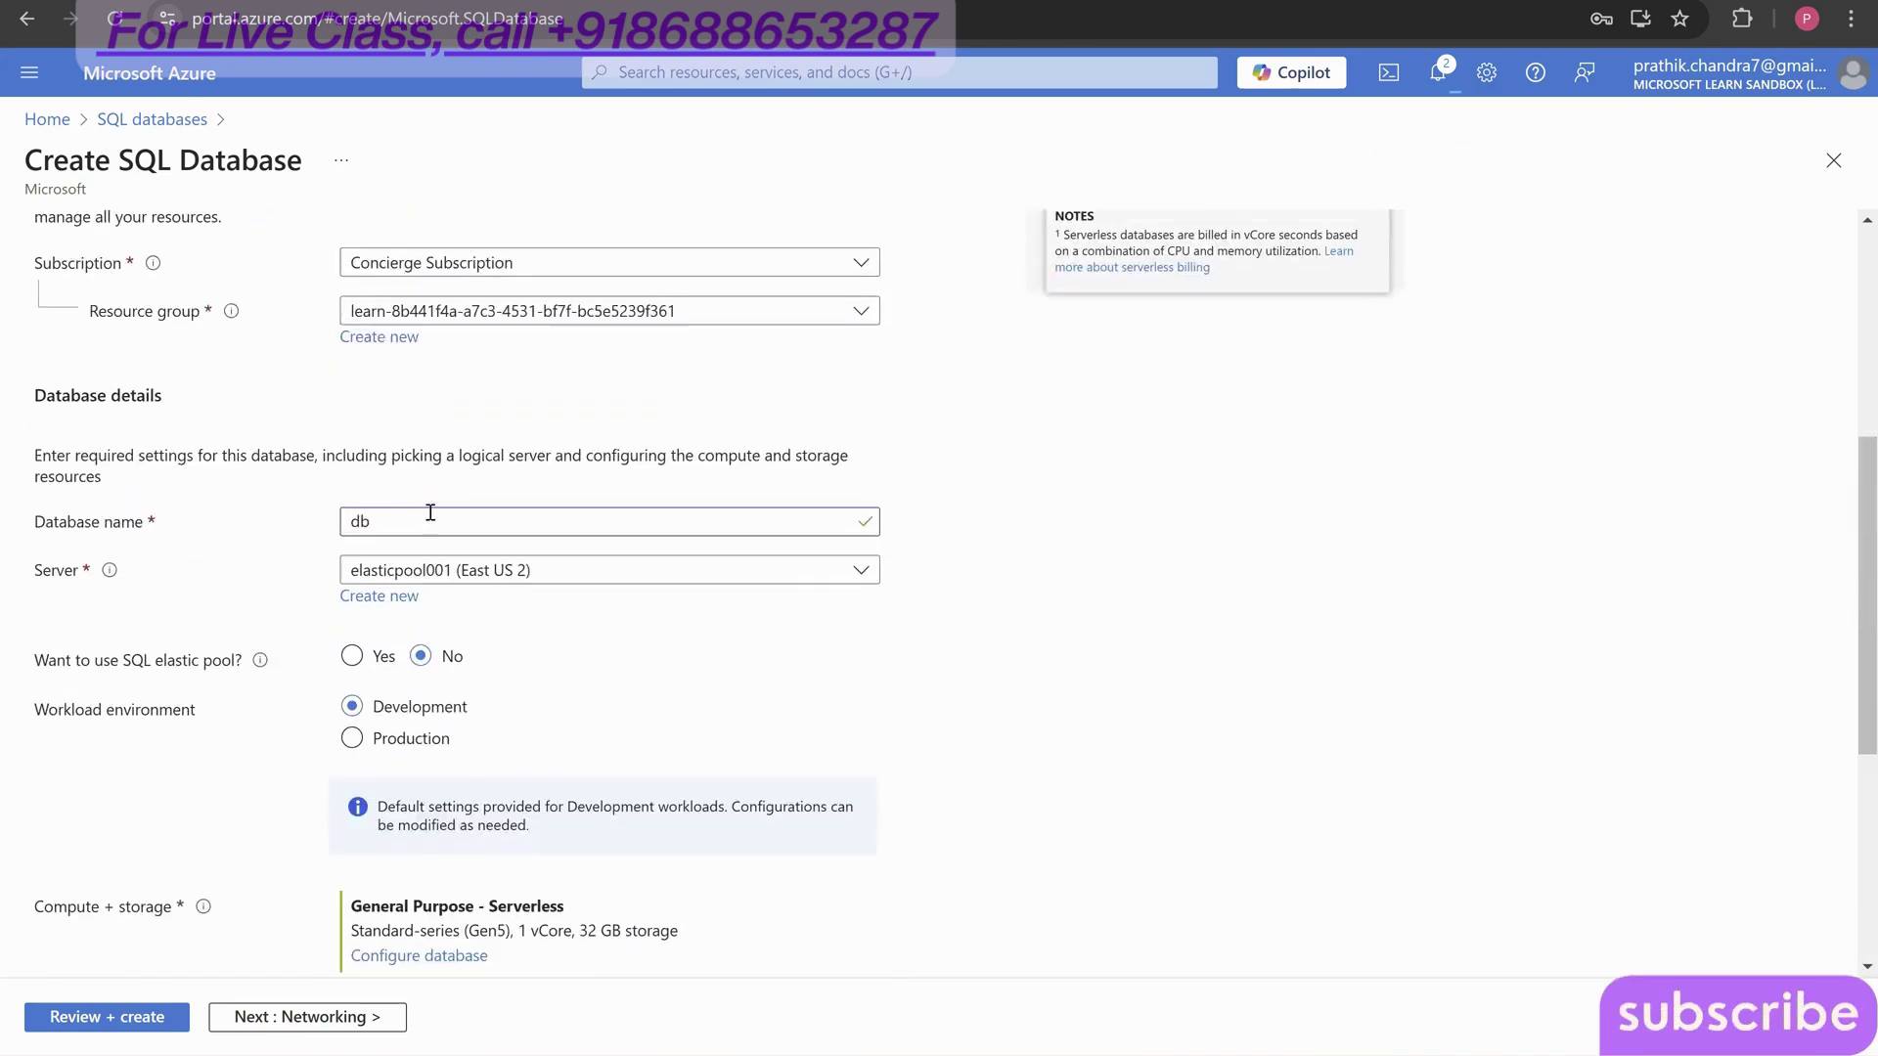
text(103)
- Start a new server for db103, name it dbsvr102 and set its location to (US) East US 2
click(427, 572)
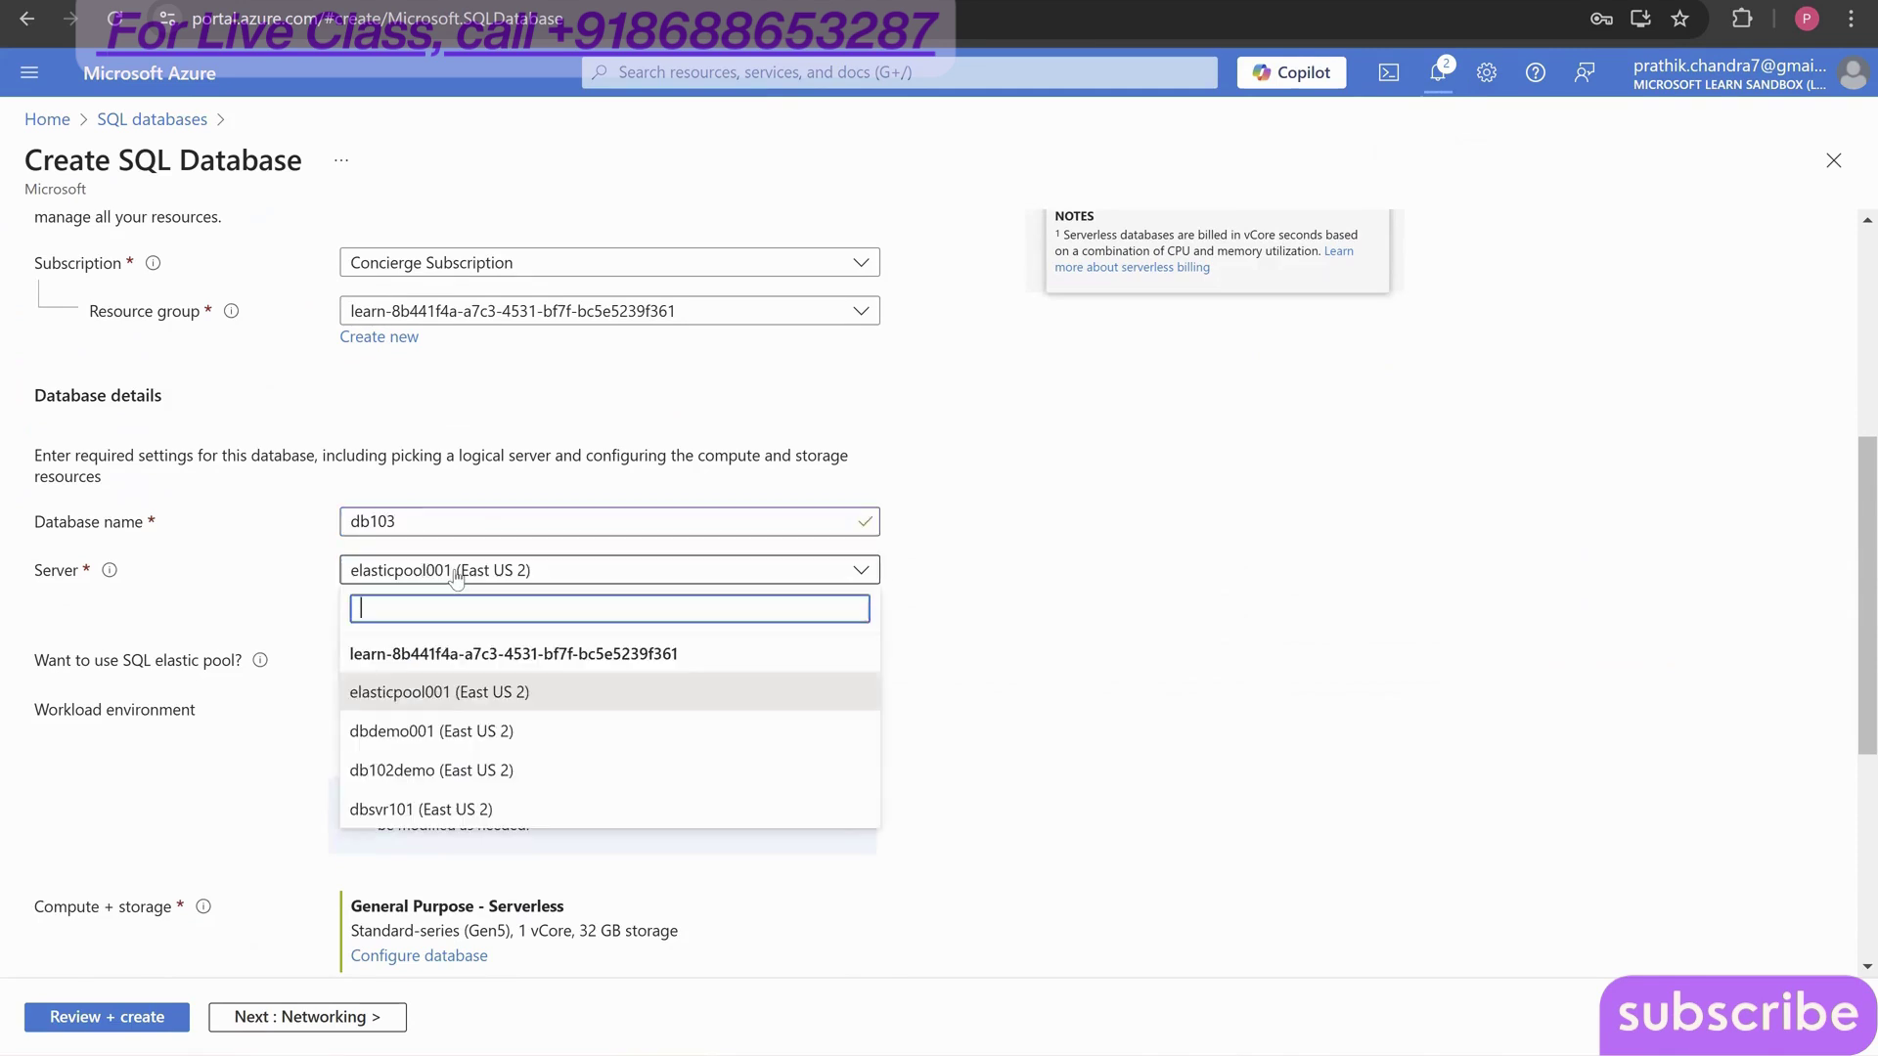
key(Escape)
click(379, 596)
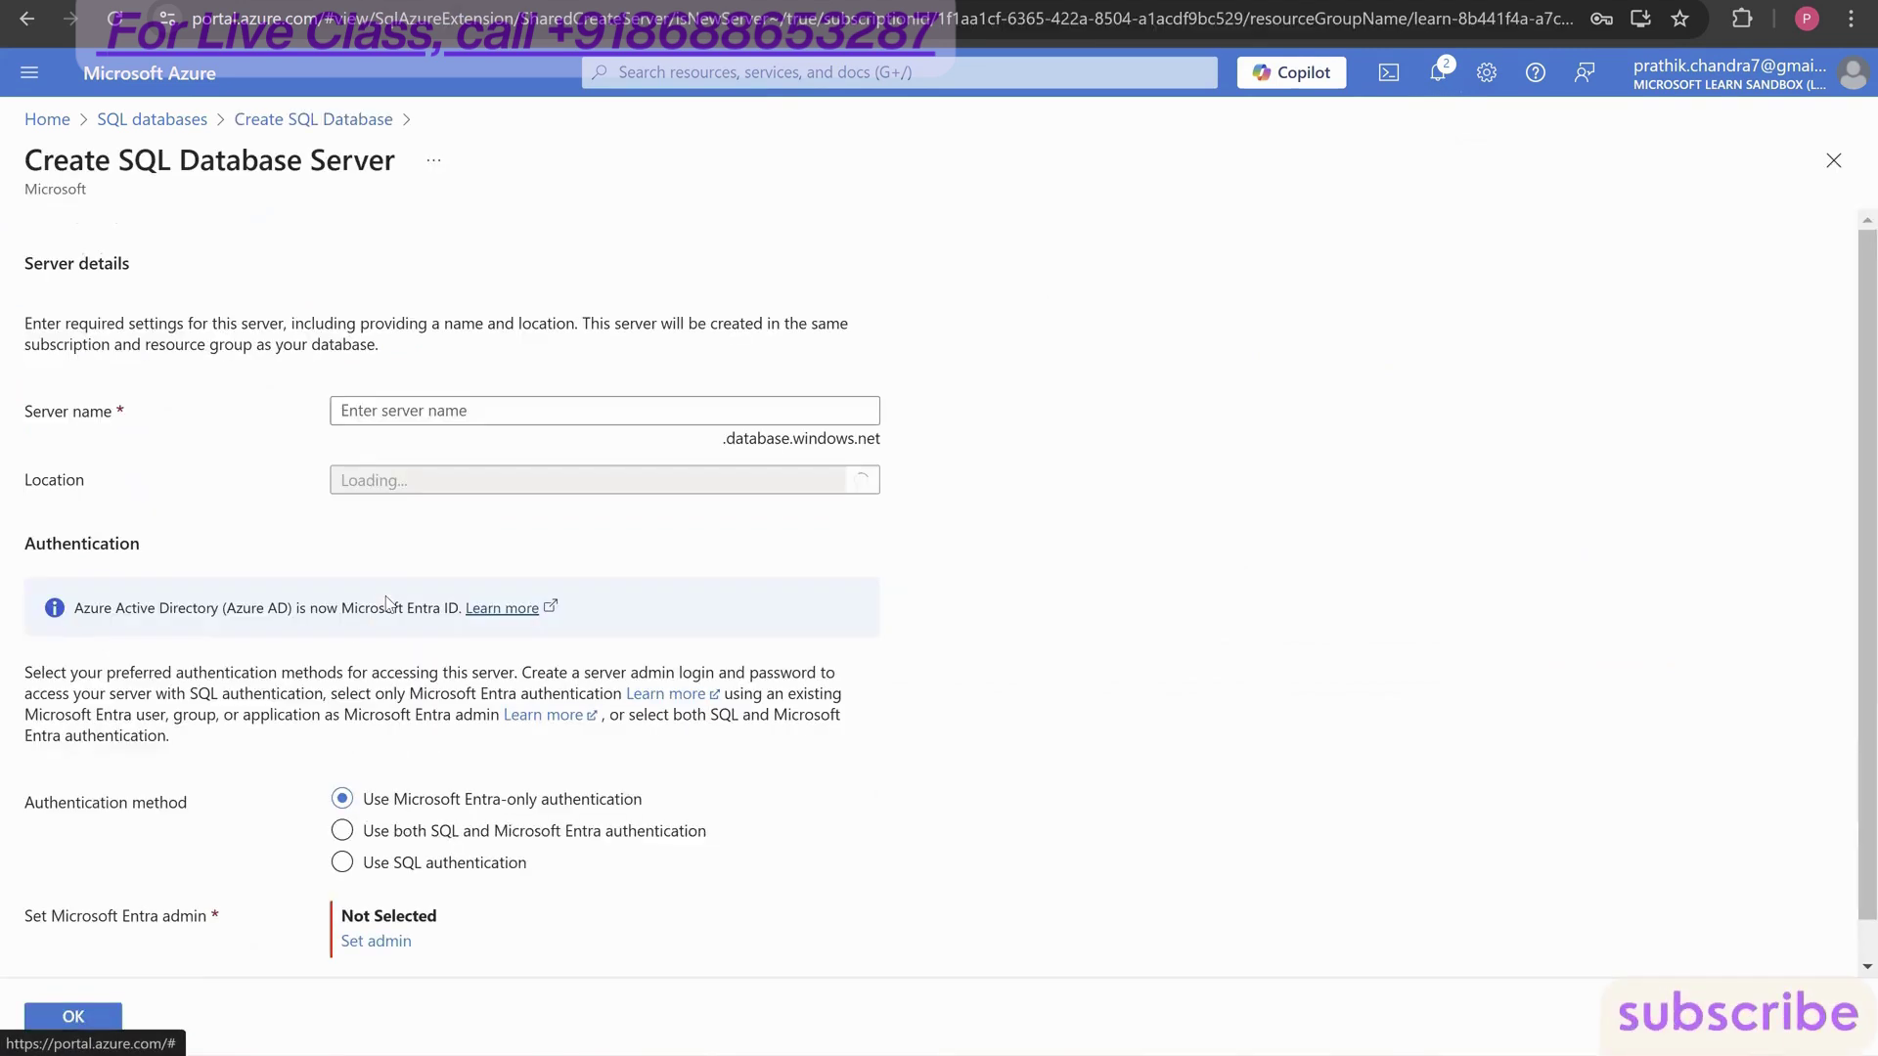
click(425, 409)
text(dbsvr102)
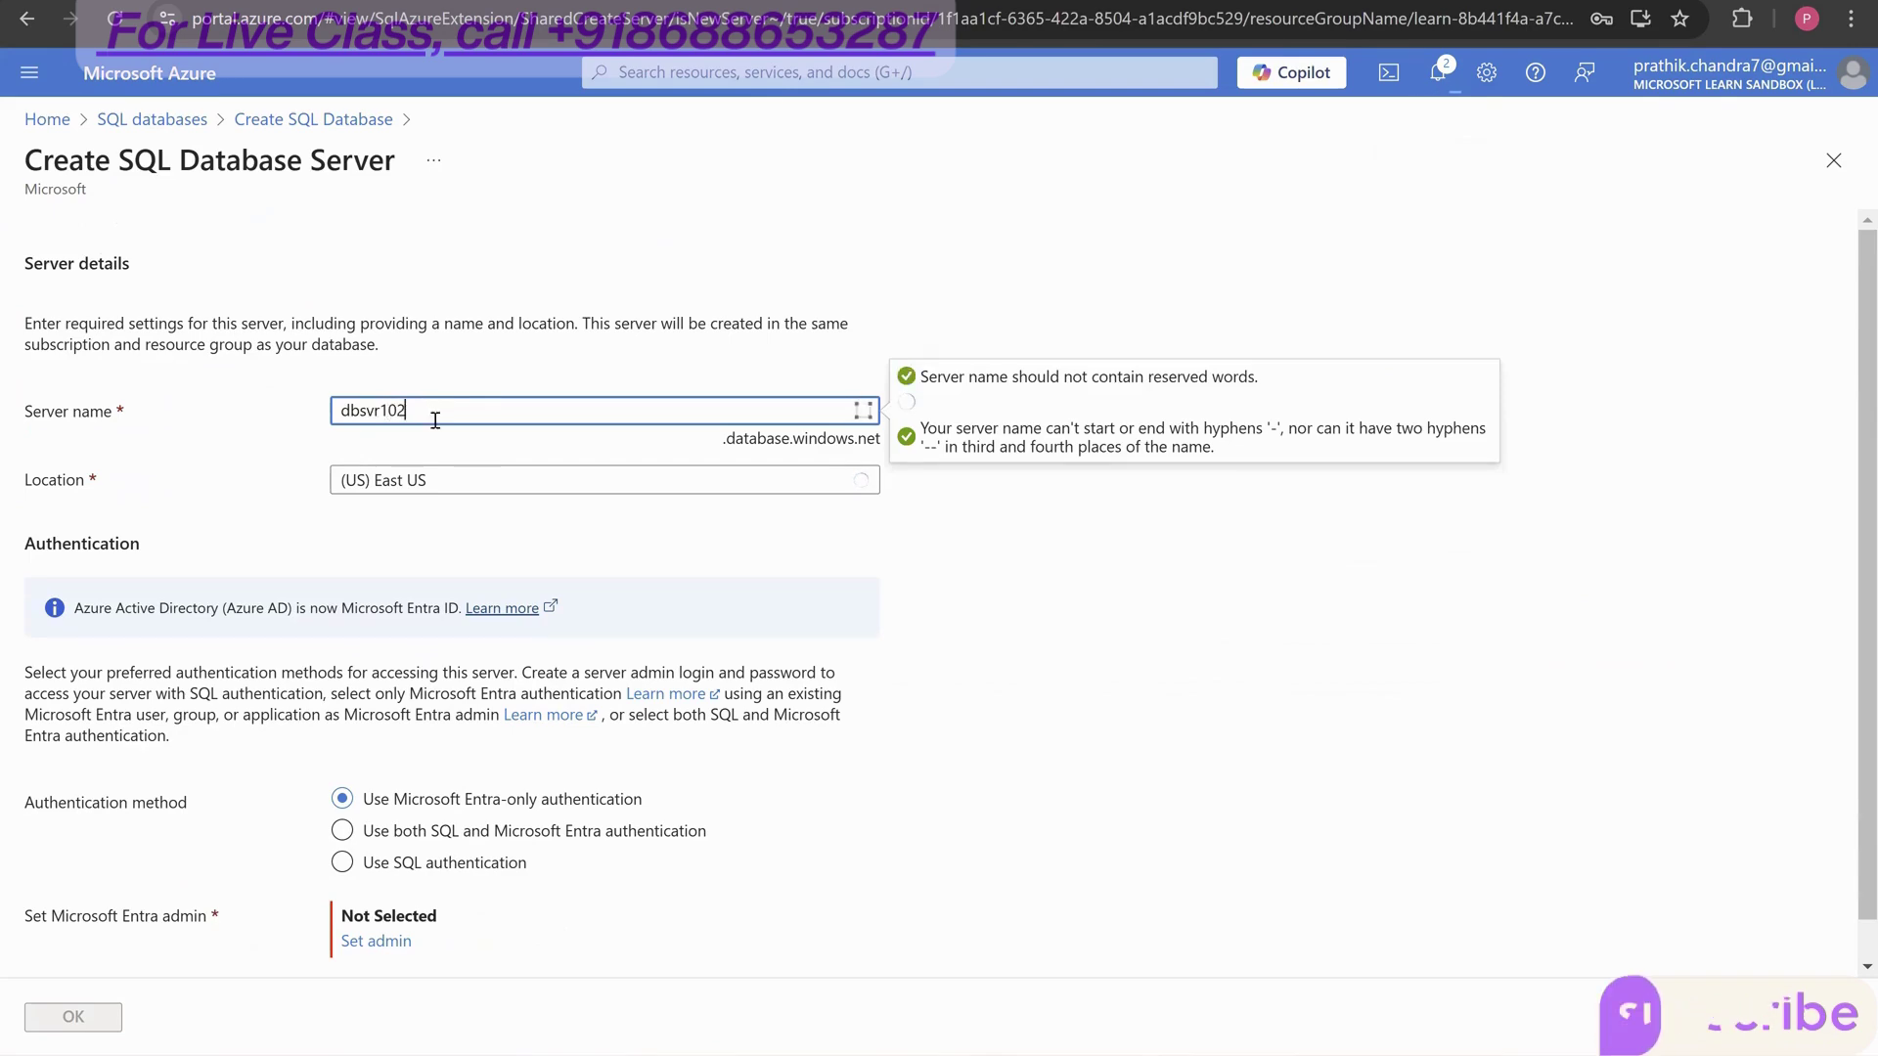
click(449, 478)
scroll(459, 635, down, 5)
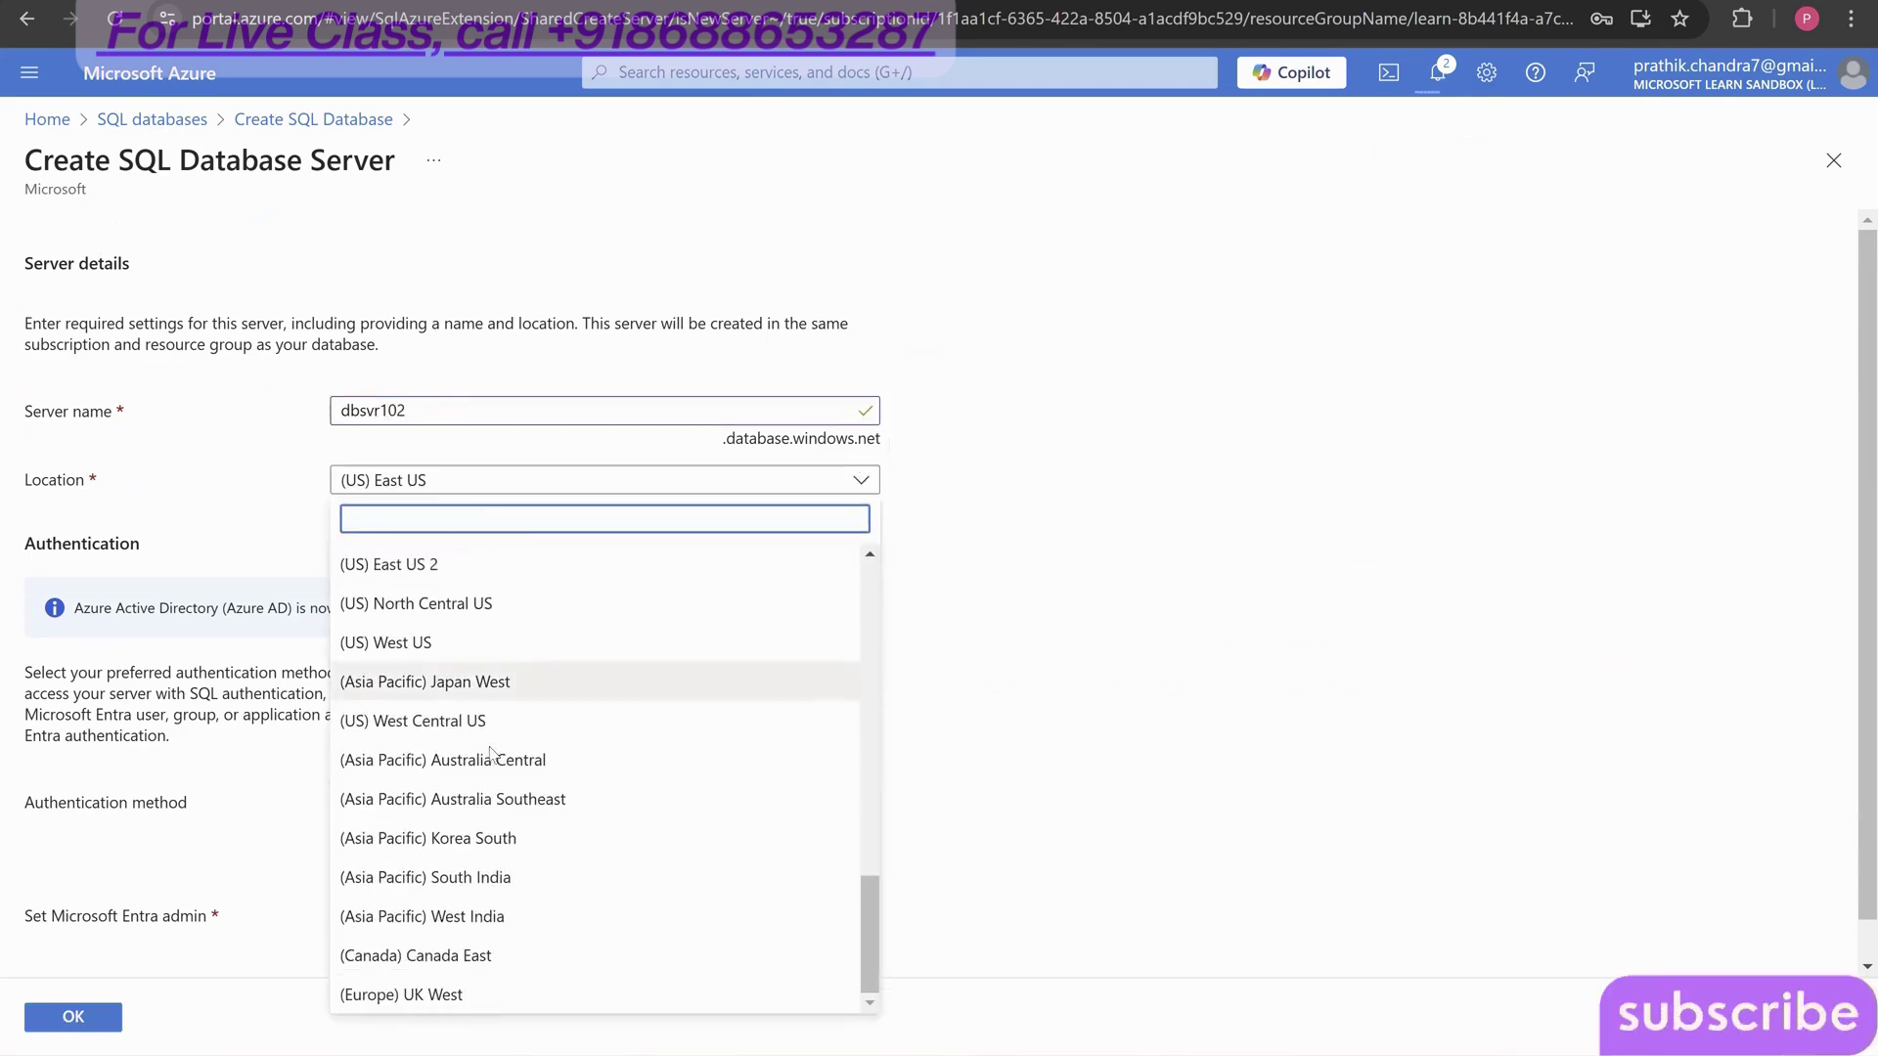
click(463, 559)
- Set the dbsvr102 server to use SQL authentication and fill in the server admin login name
scroll(587, 636, down, 1)
click(386, 820)
scroll(386, 820, down, 1)
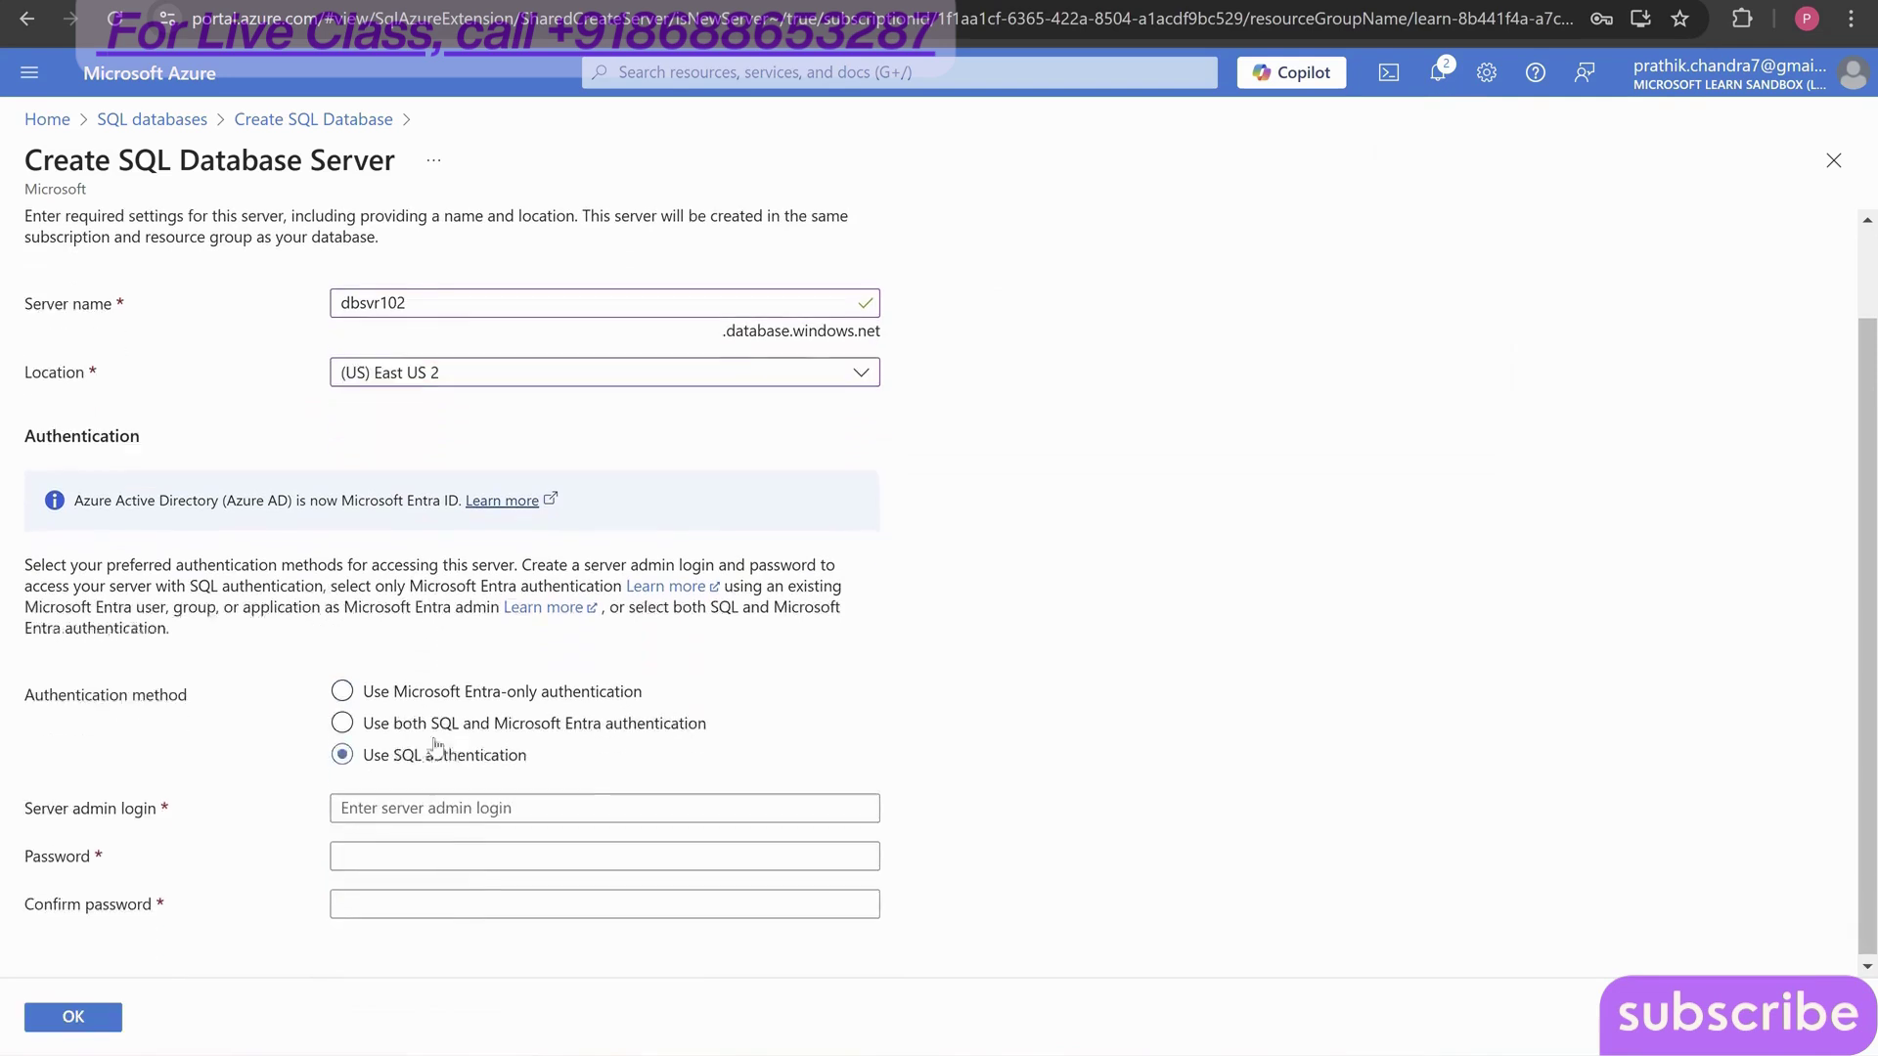
text(pratik)
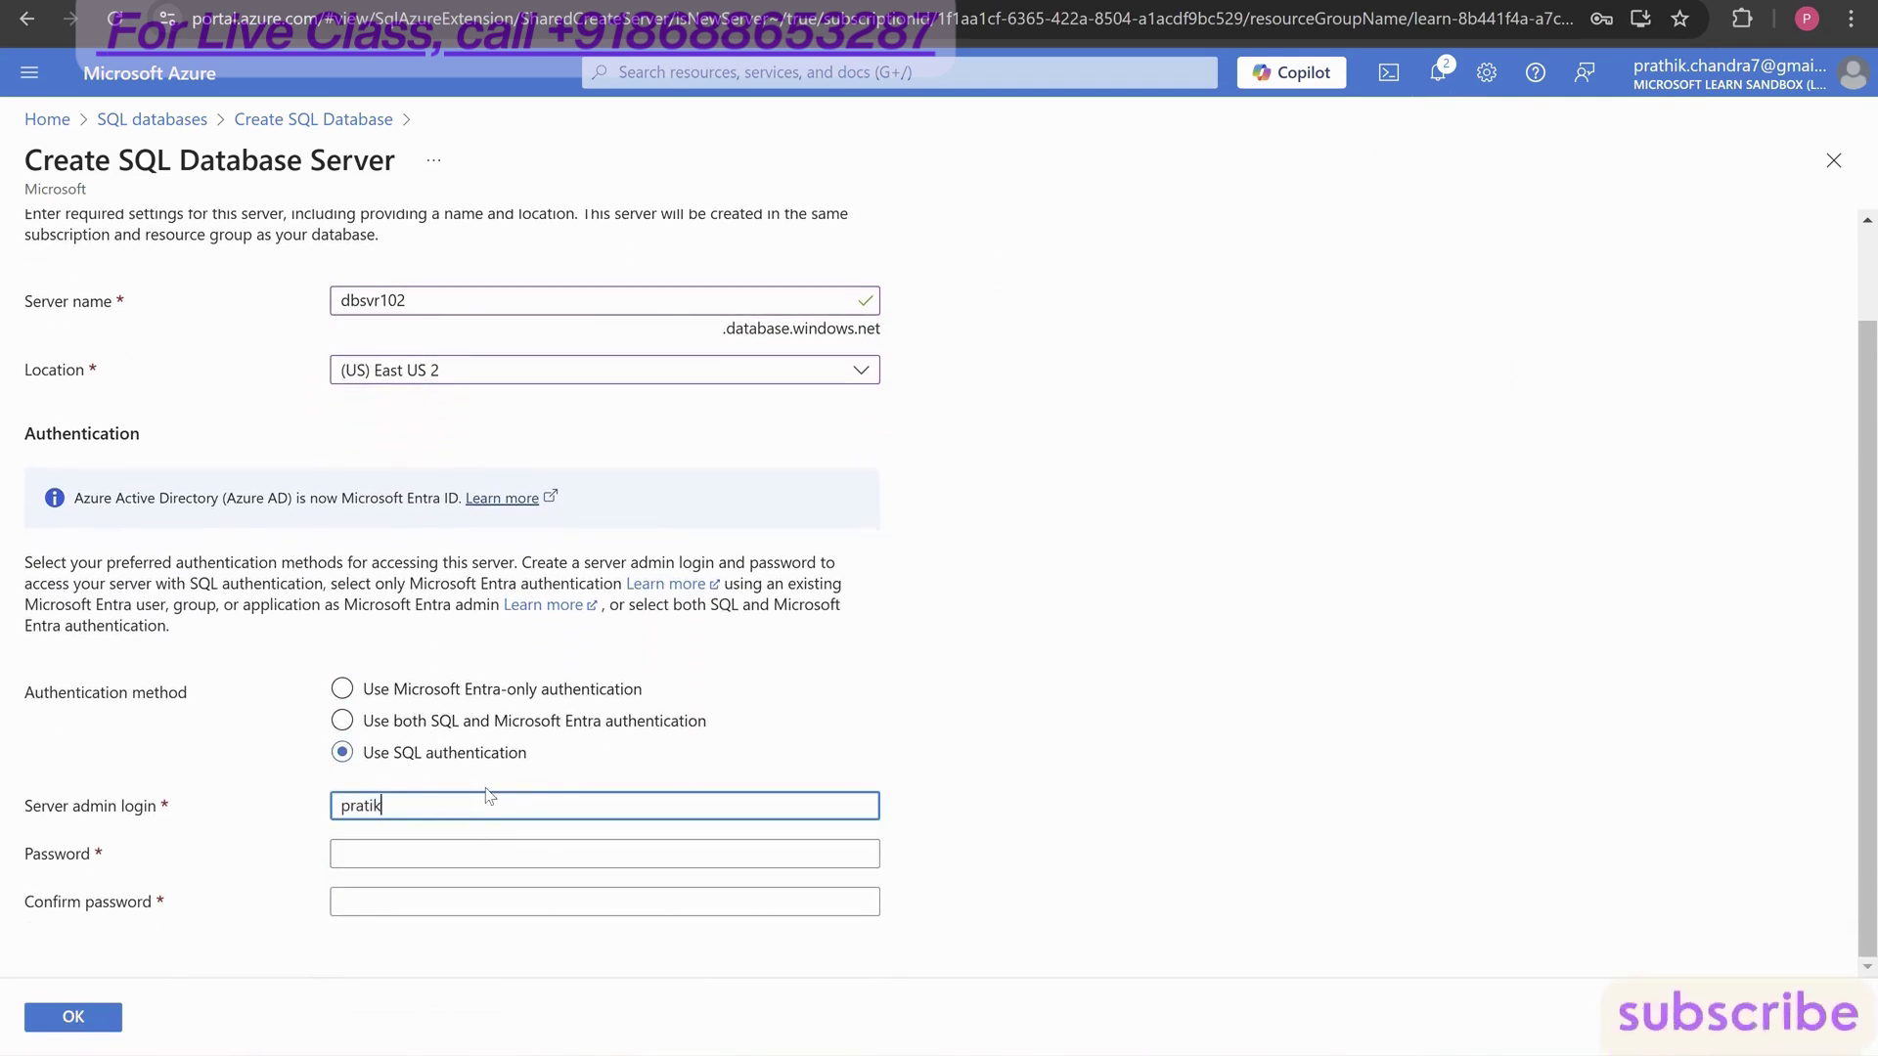
- Fill in and confirm the server admin password for dbsvr102 and accept the new server settings
click(510, 855)
key(Down)
key(Return)
click(431, 901)
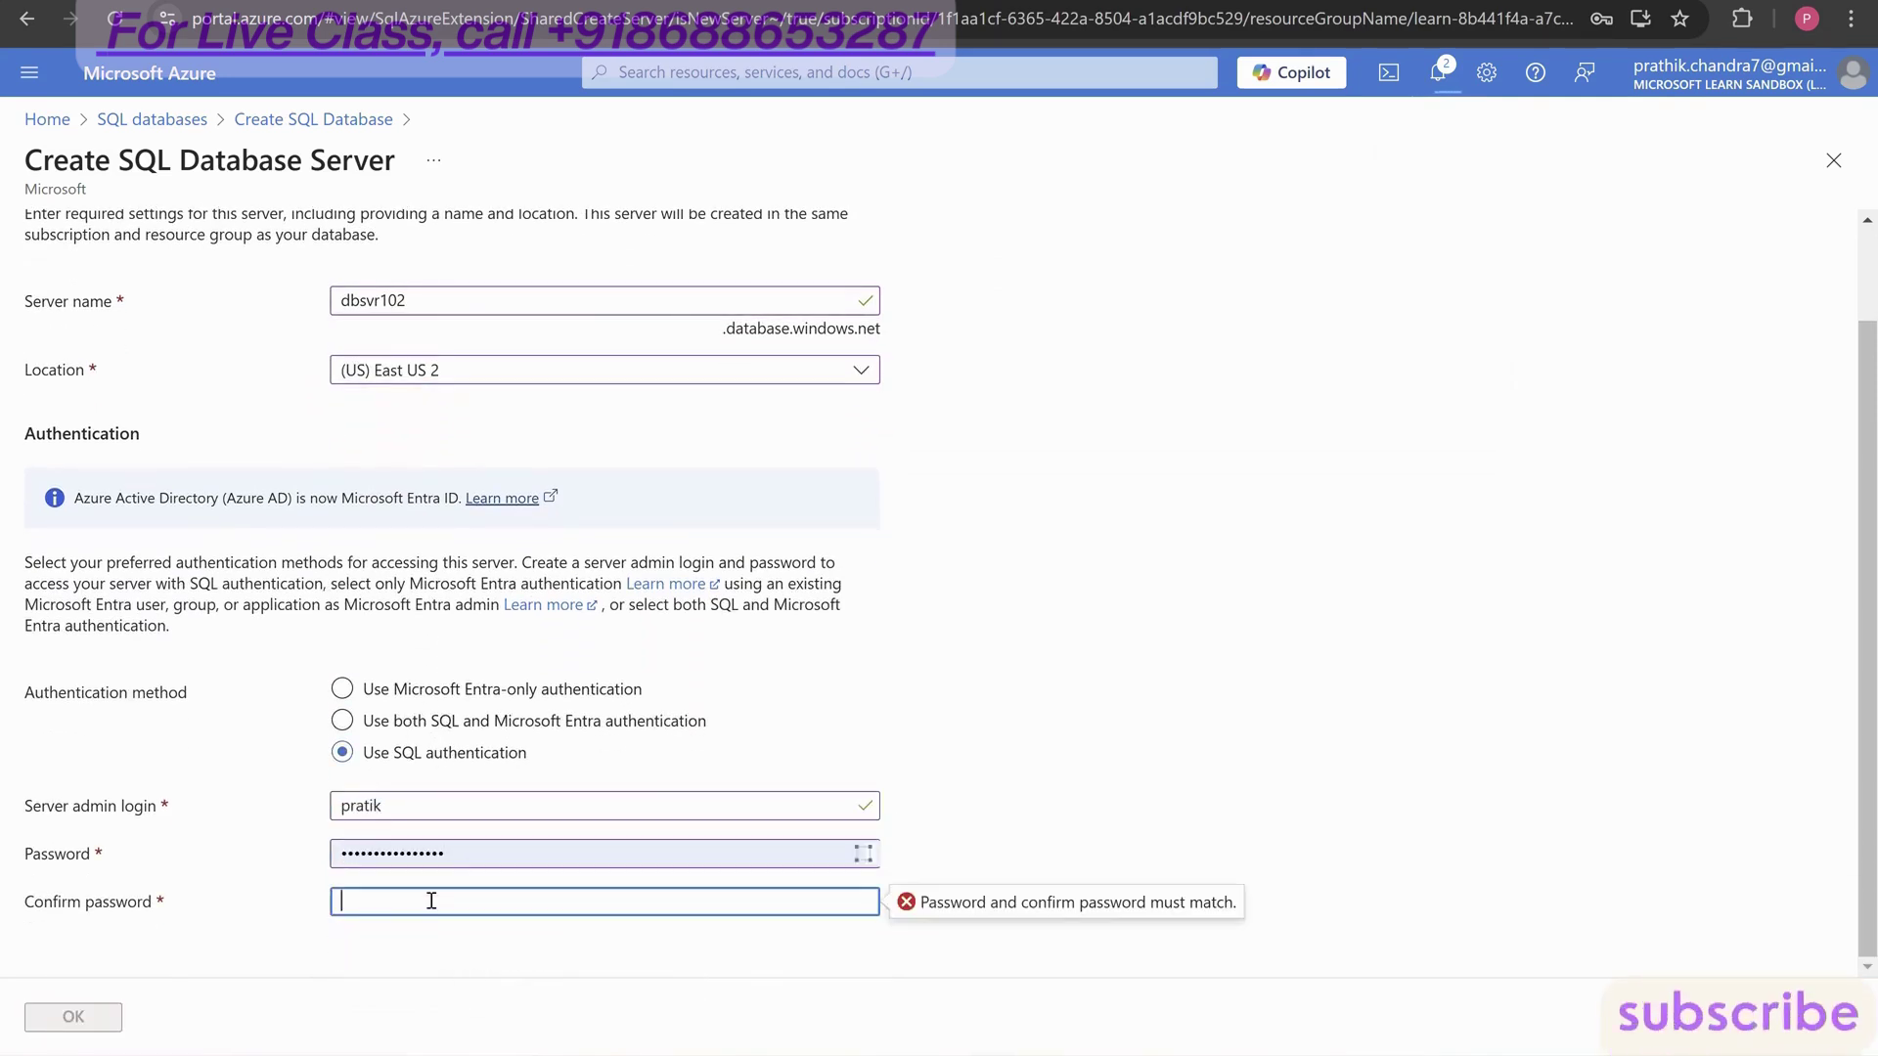
text(••••••••••••••••)
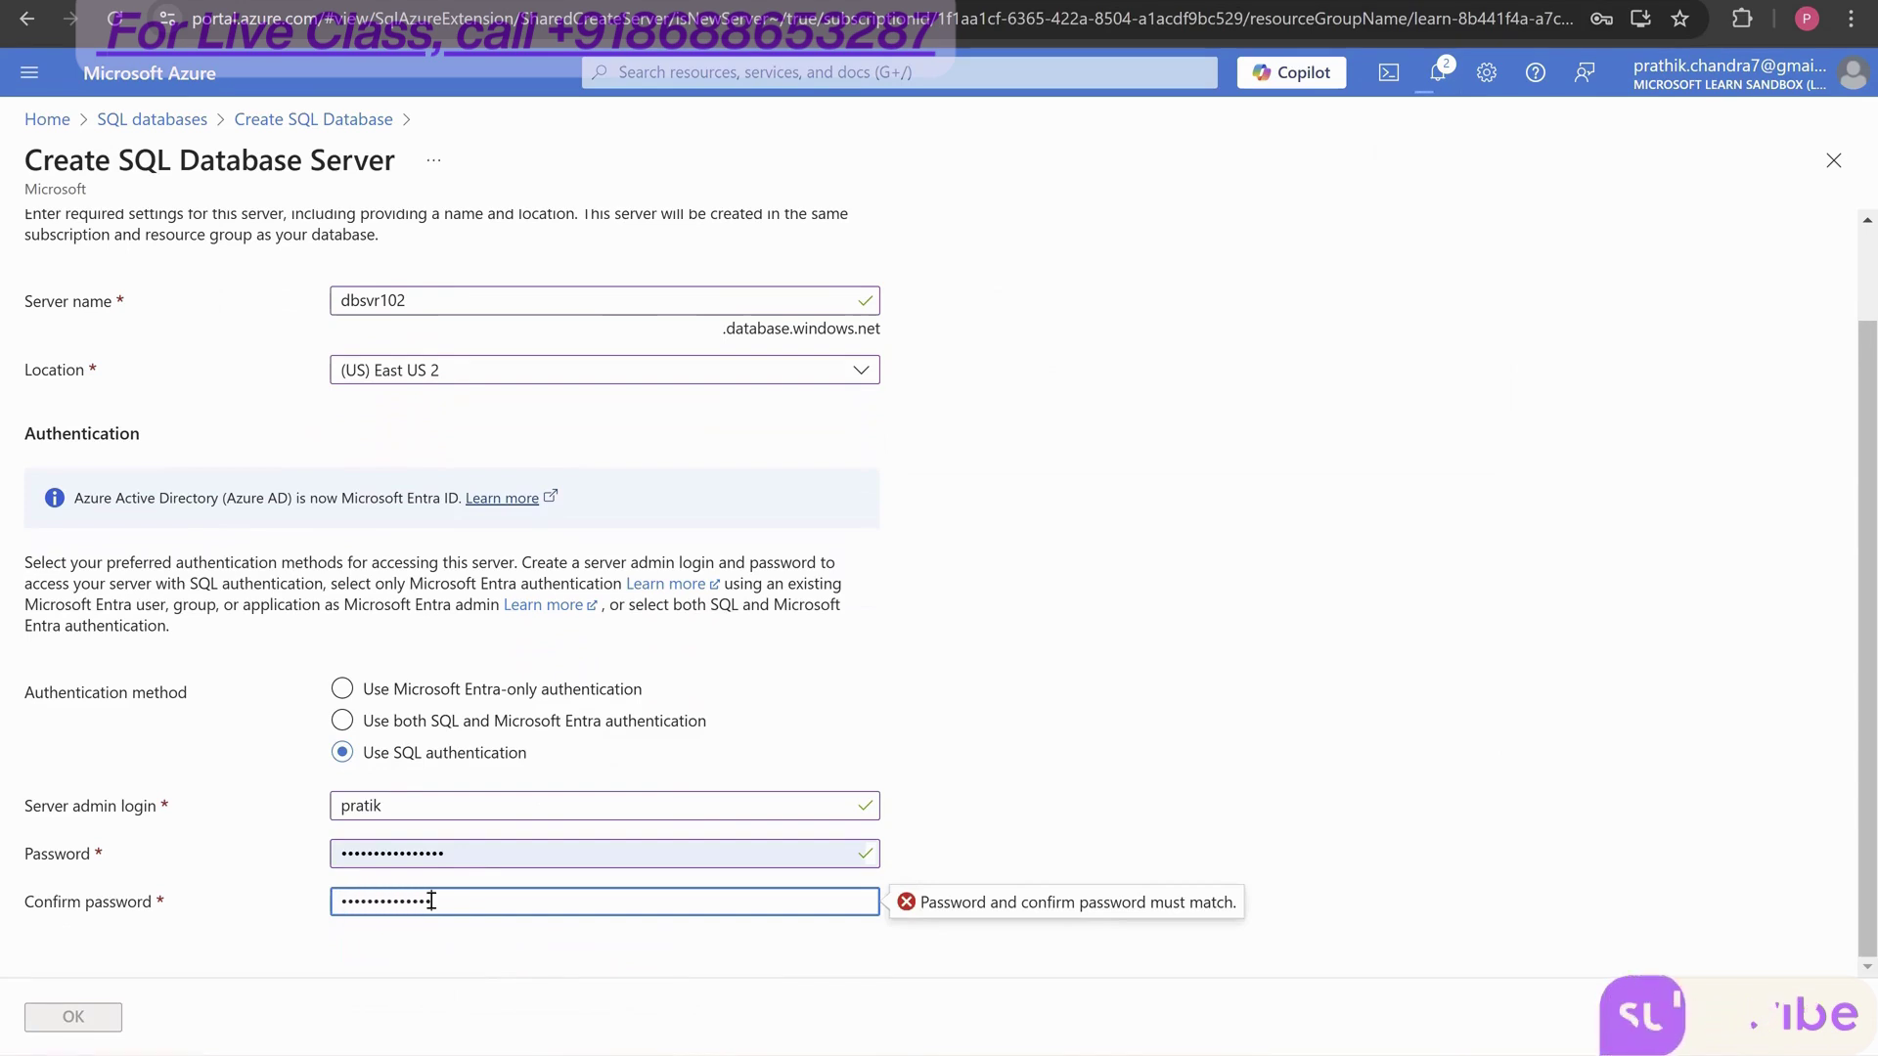
click(101, 1017)
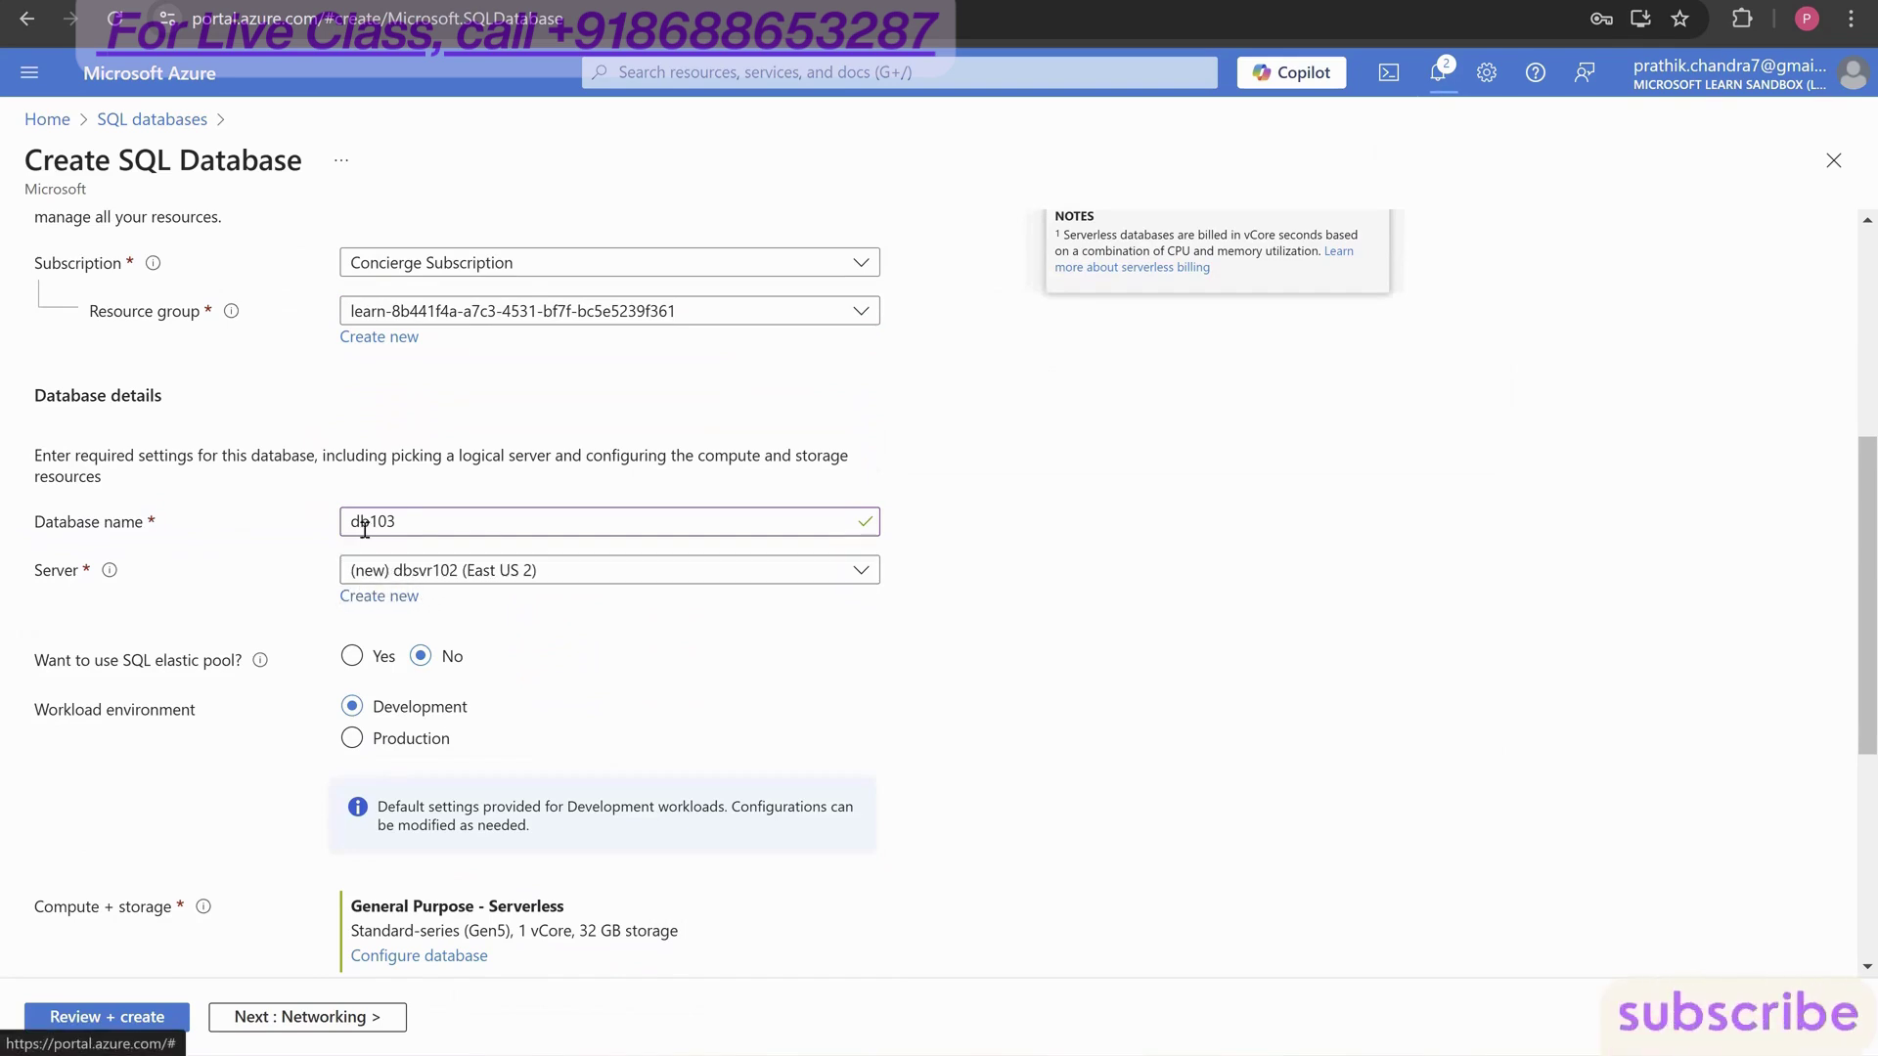
- Configure db103's compute and storage as General Purpose with provisioned compute, 2 vCores and 32 GB, and apply it
scroll(385, 679, down, 3)
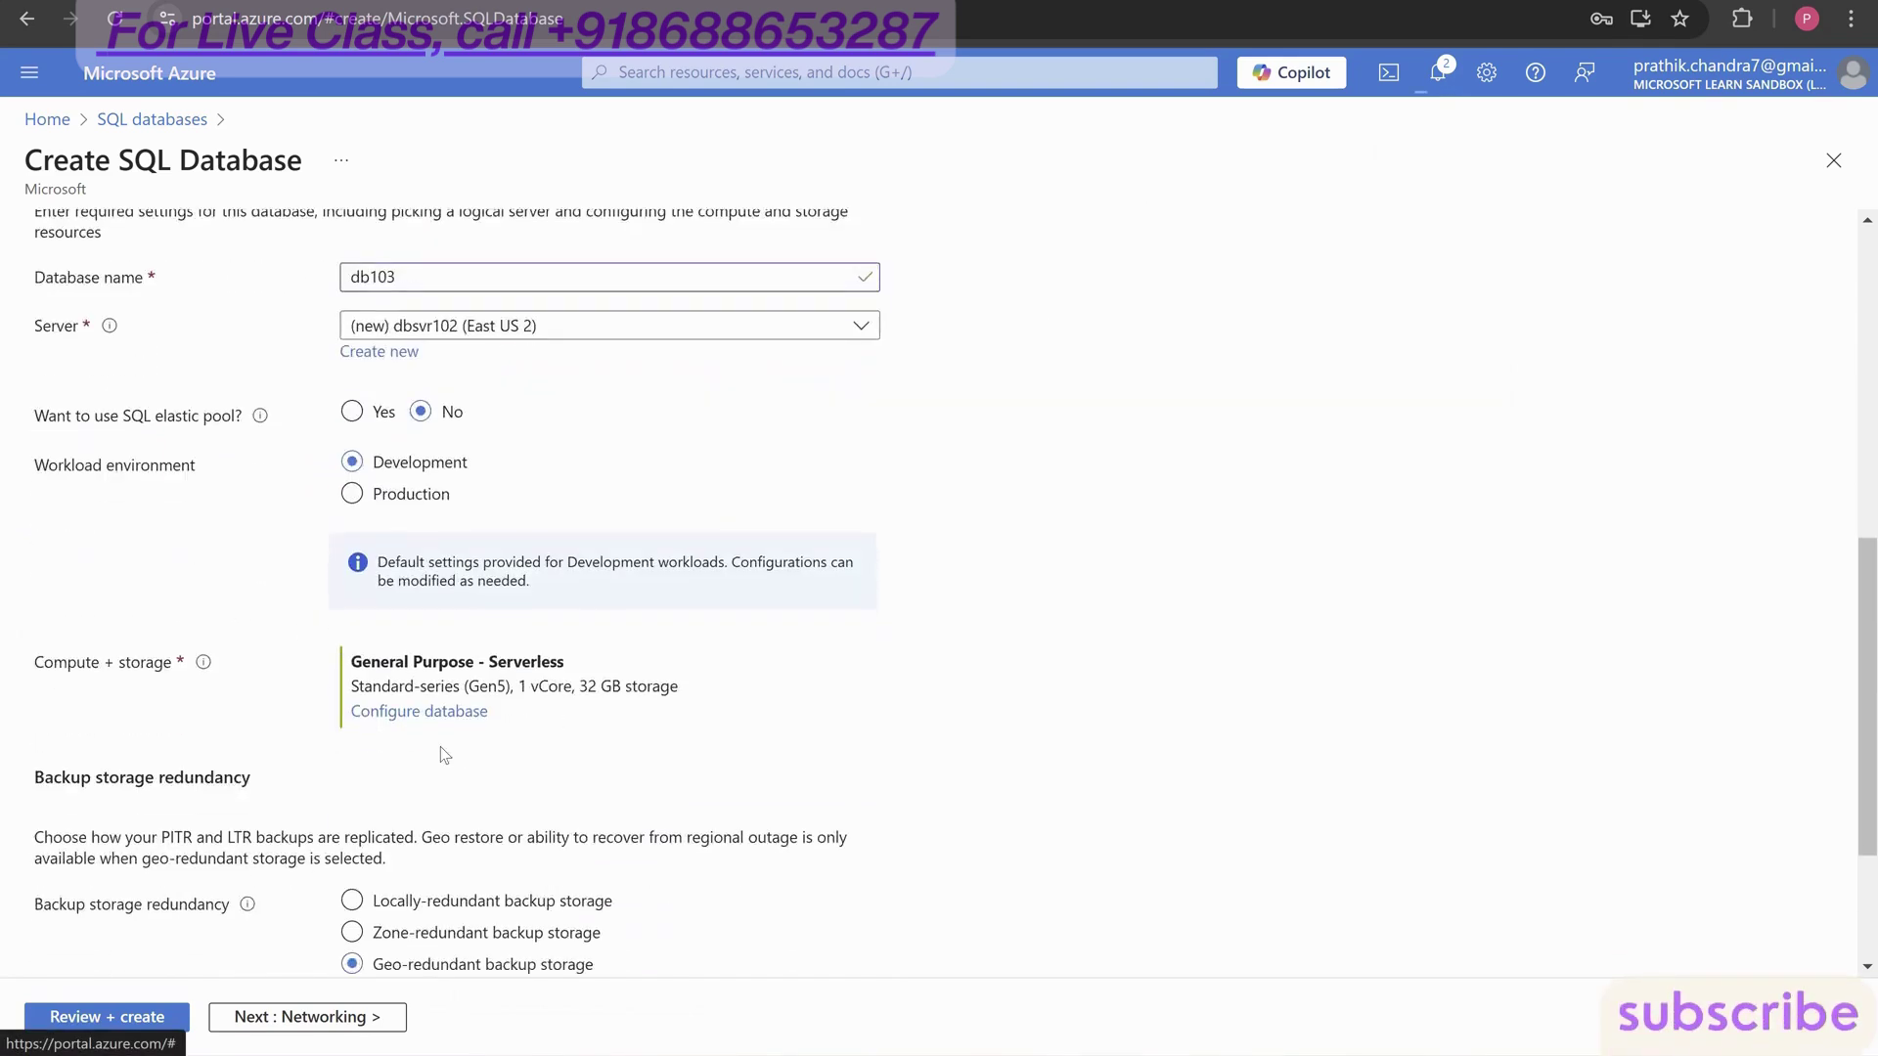
click(430, 712)
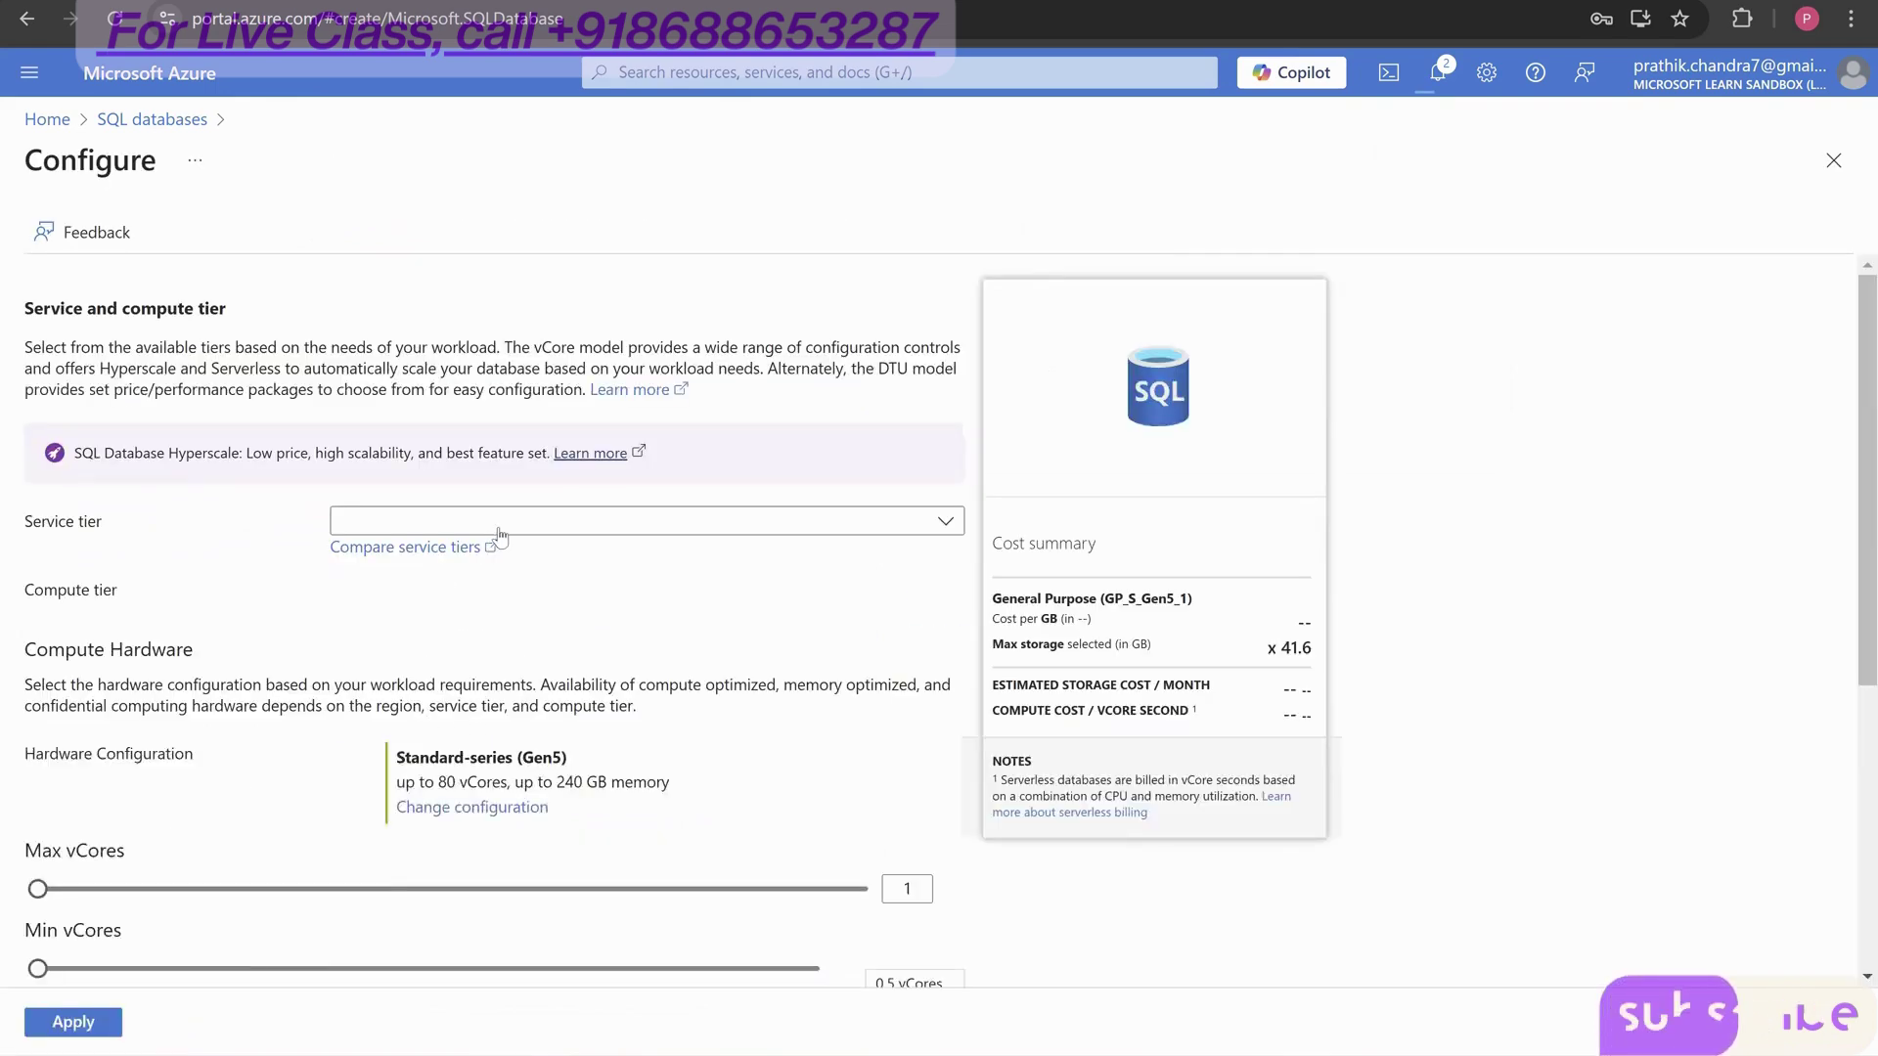
click(495, 524)
click(502, 612)
scroll(513, 665, down, 4)
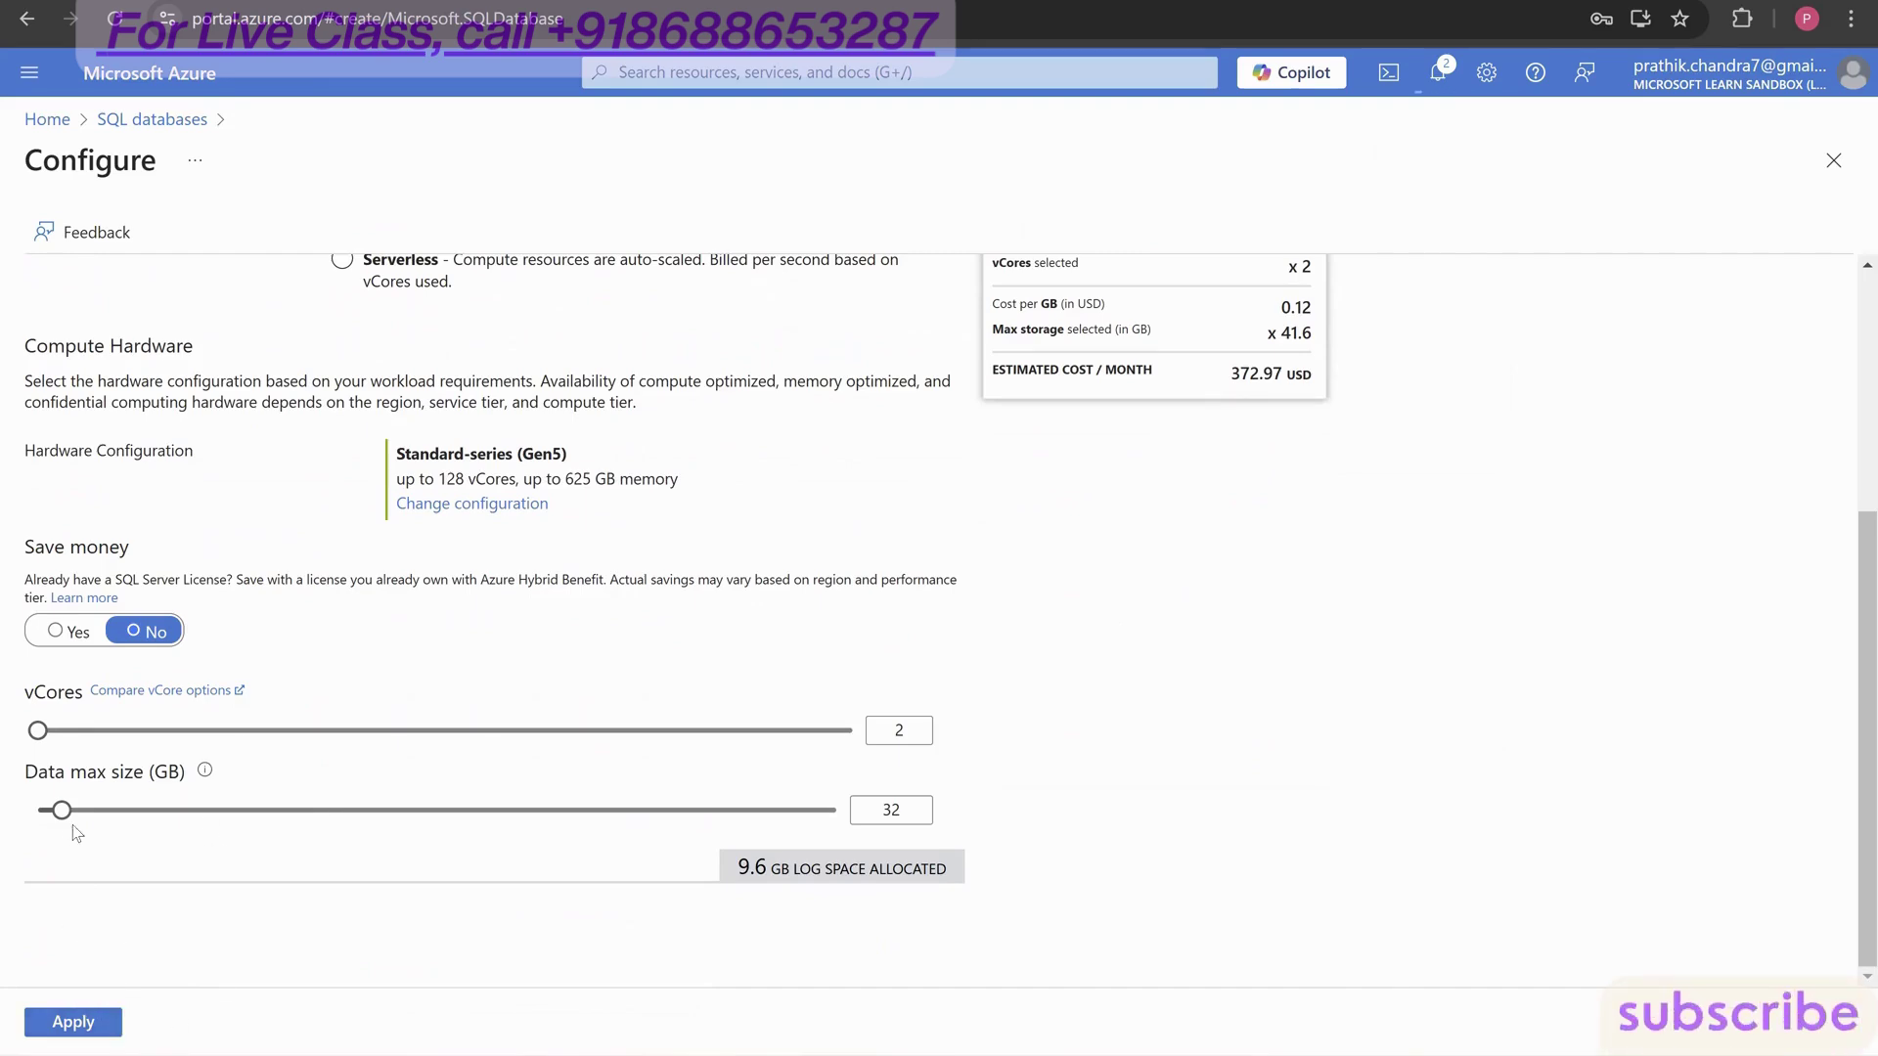
click(44, 1021)
- Keep db103's default backup, networking, security, additional and tag settings, create the database and open the SQL databases list
scroll(387, 829, down, 3)
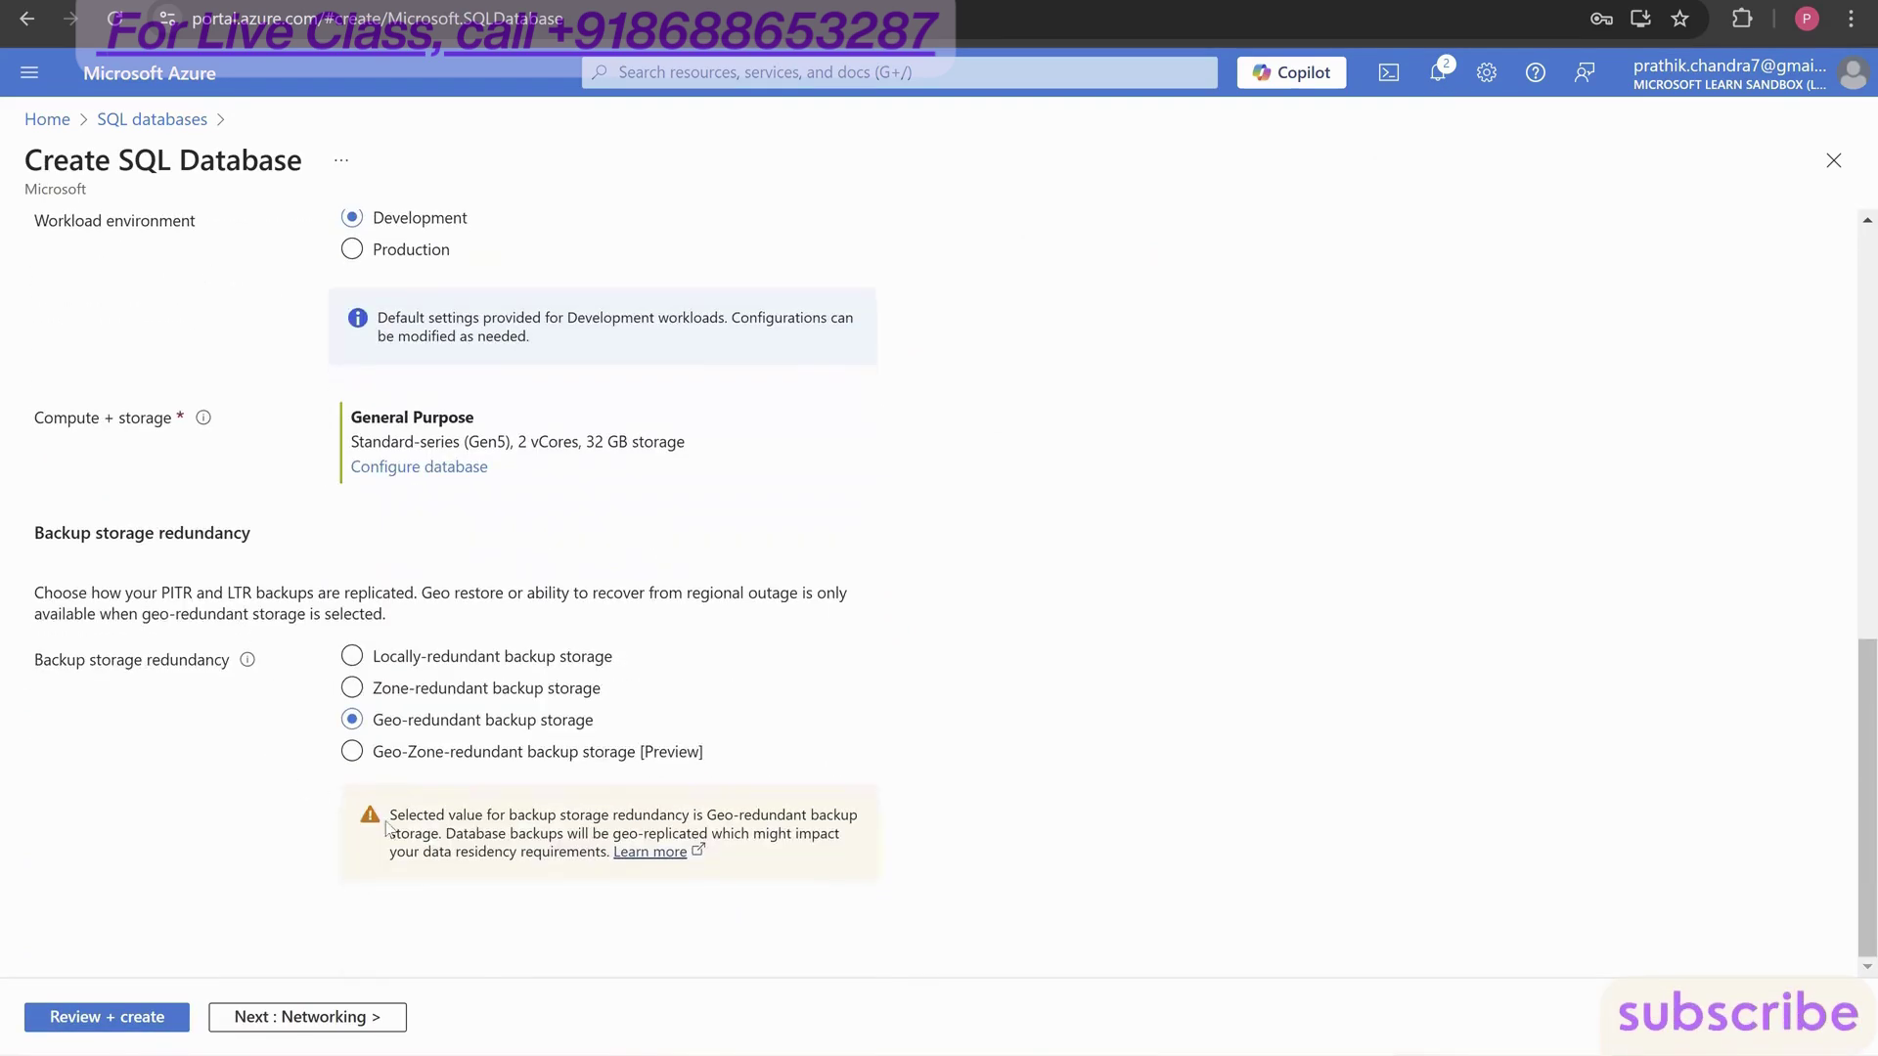
click(377, 1018)
click(386, 1018)
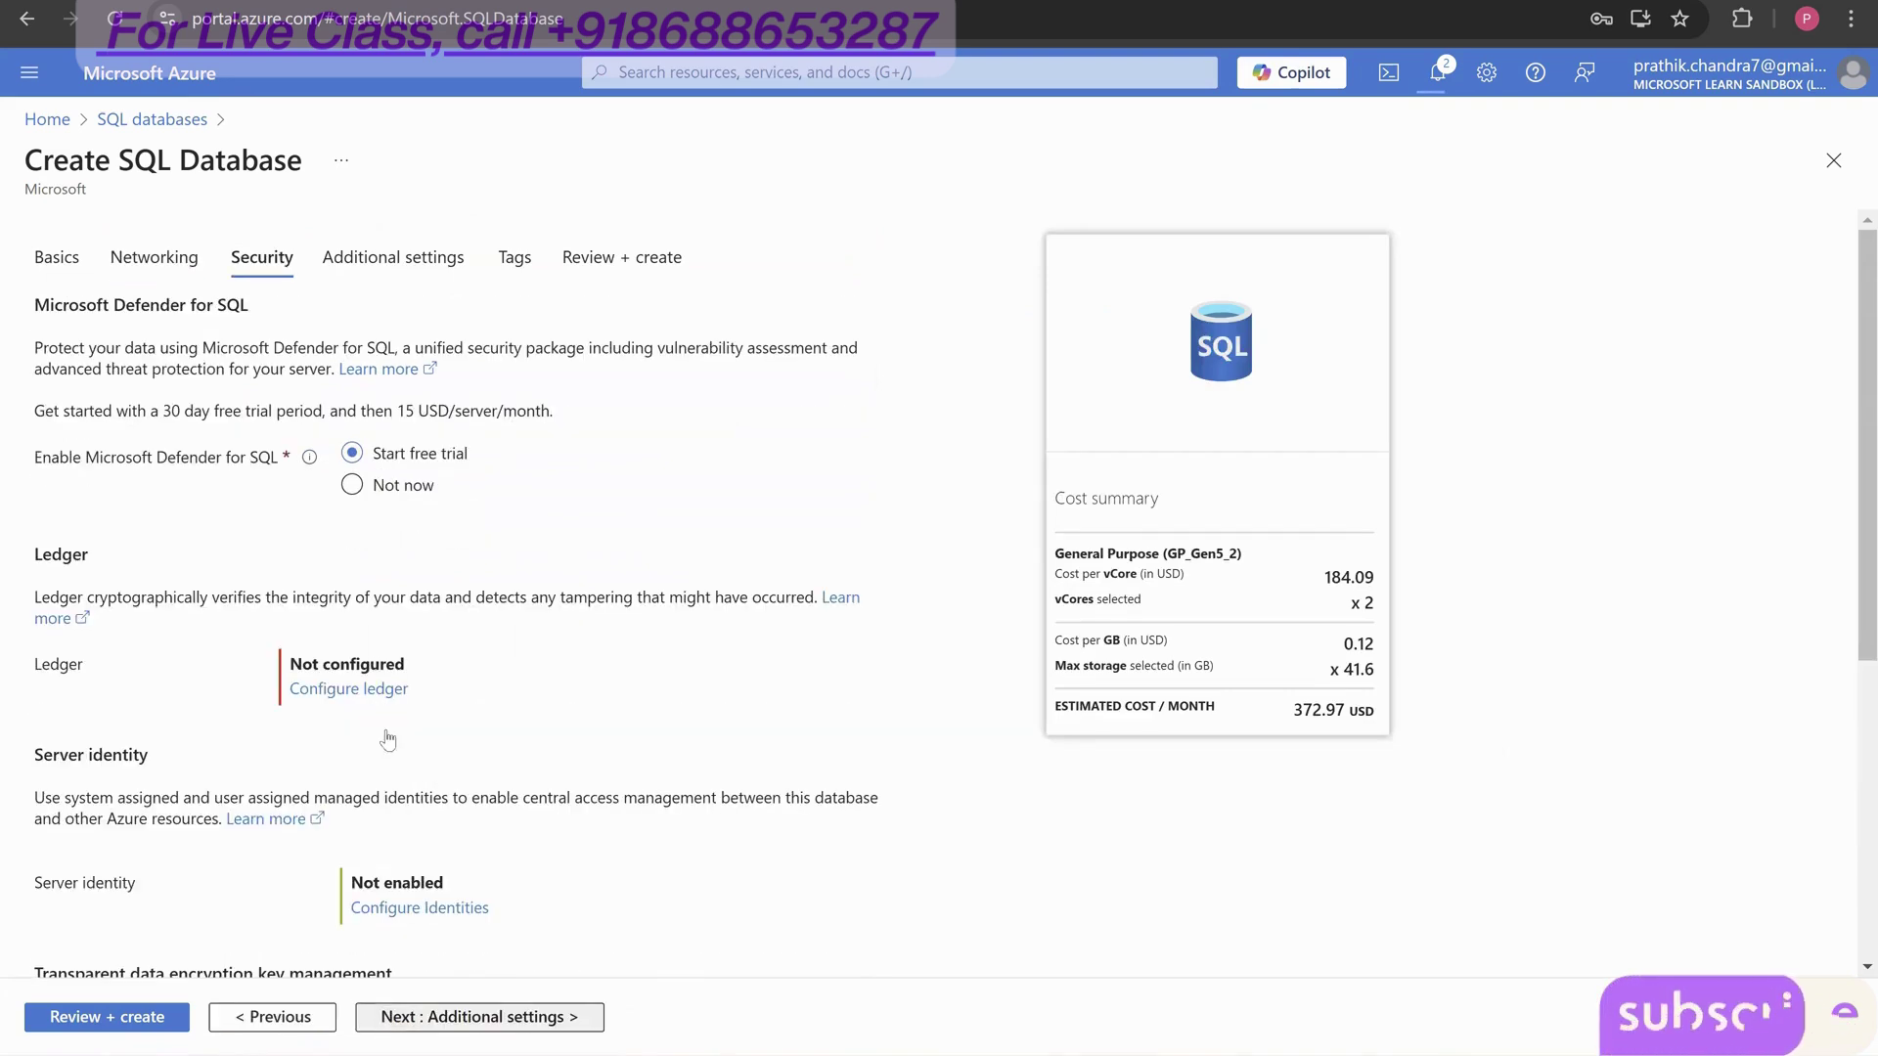
click(392, 1018)
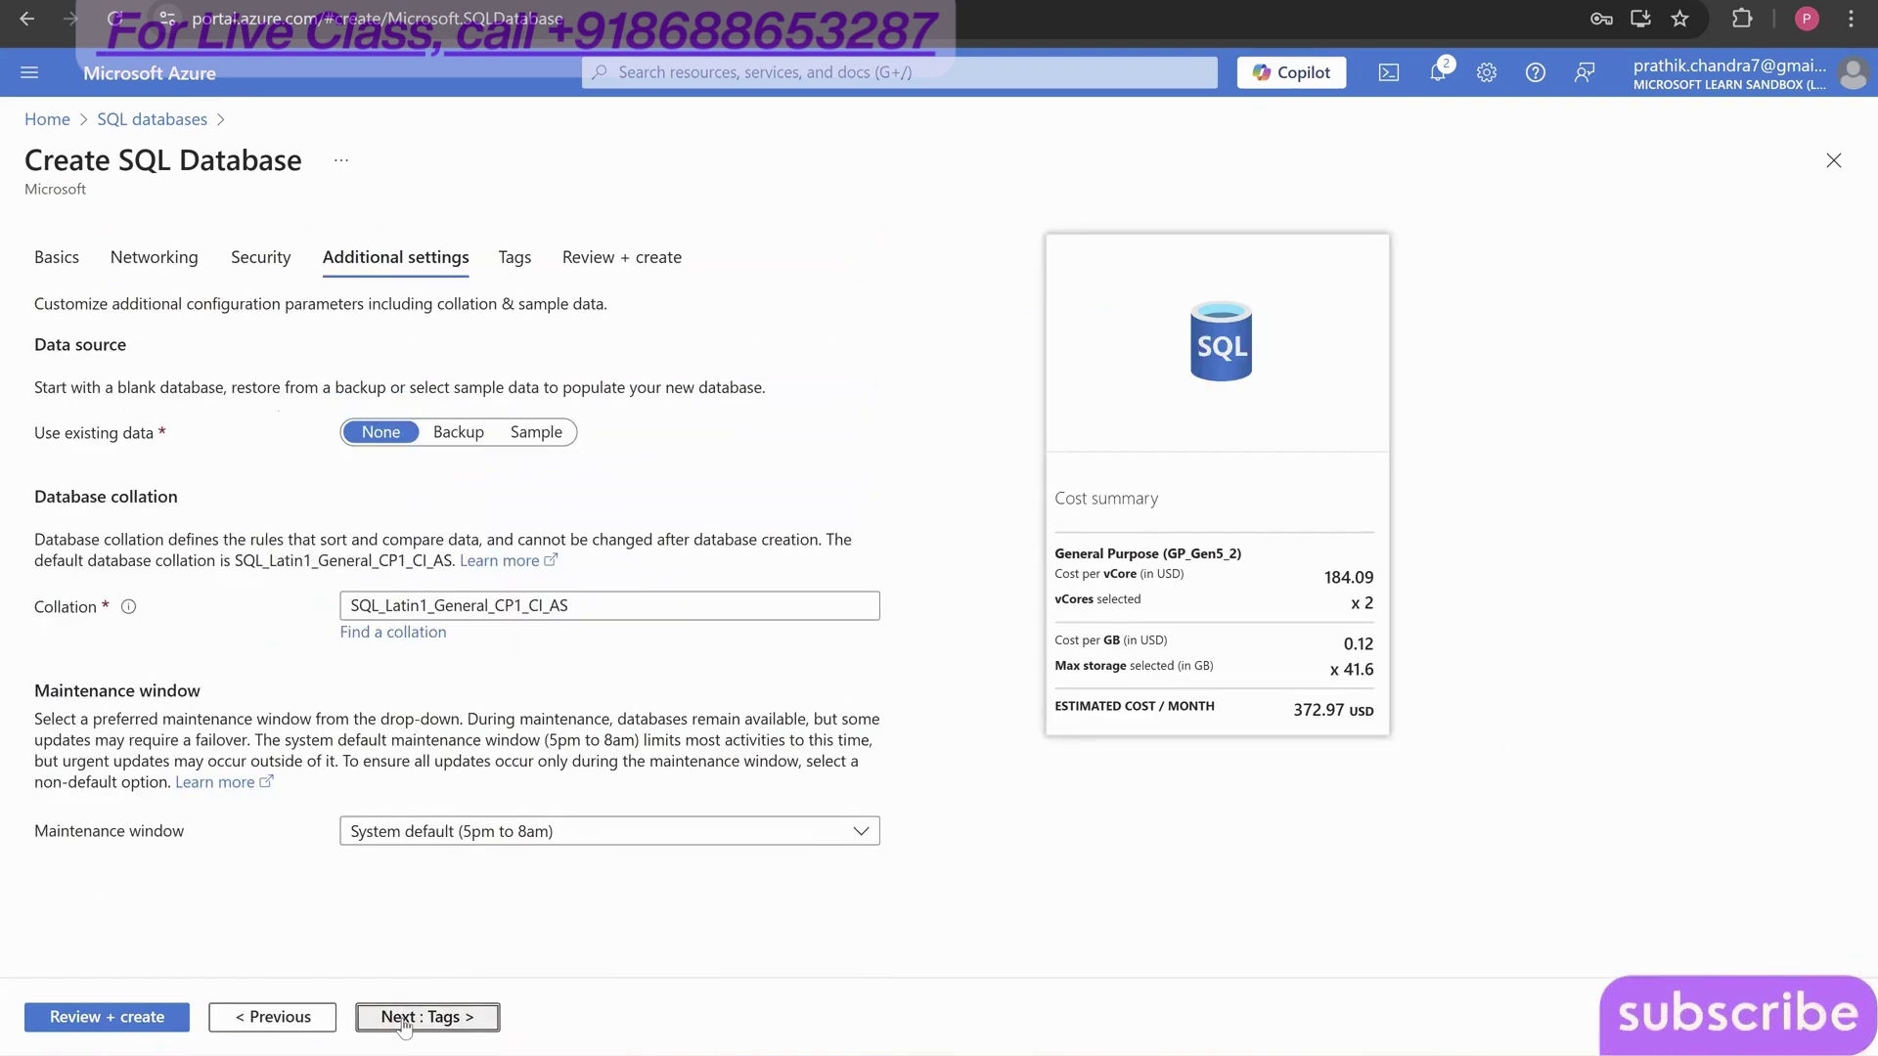
click(391, 1018)
click(391, 1018)
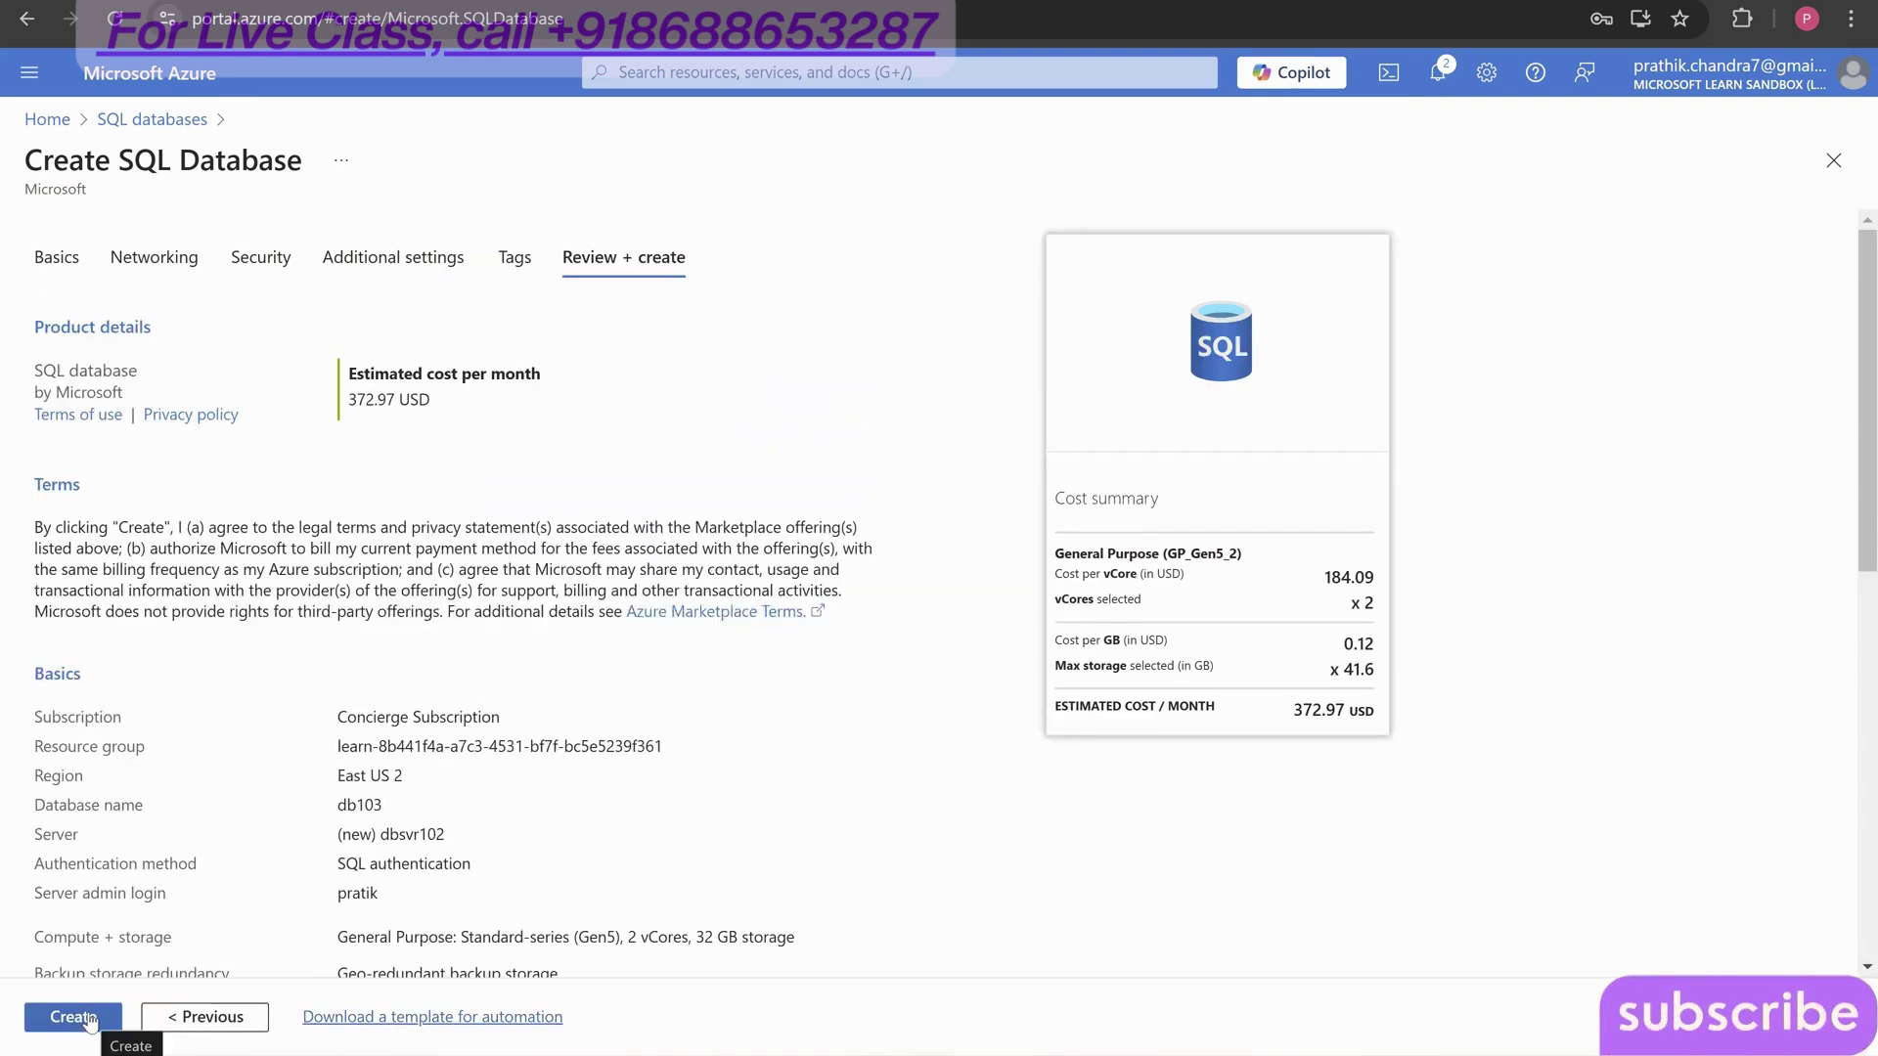
click(88, 1020)
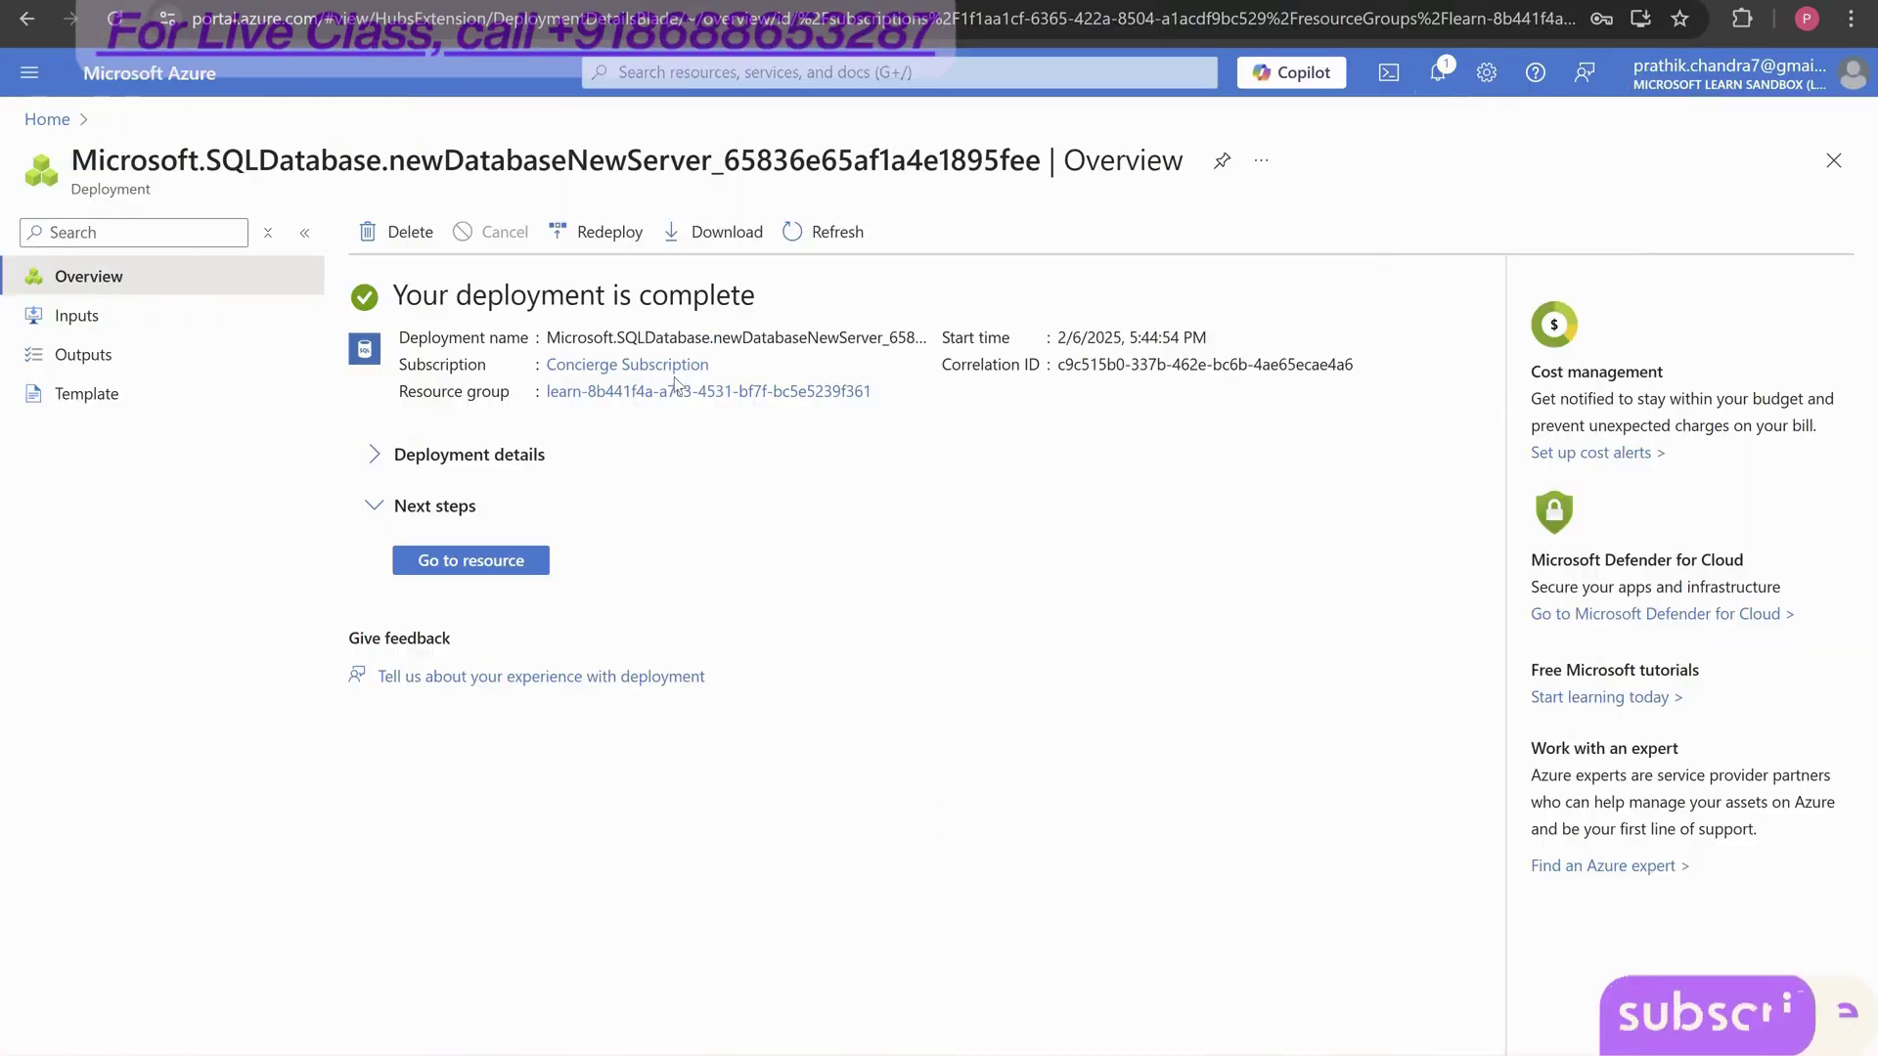
click(29, 72)
click(119, 473)
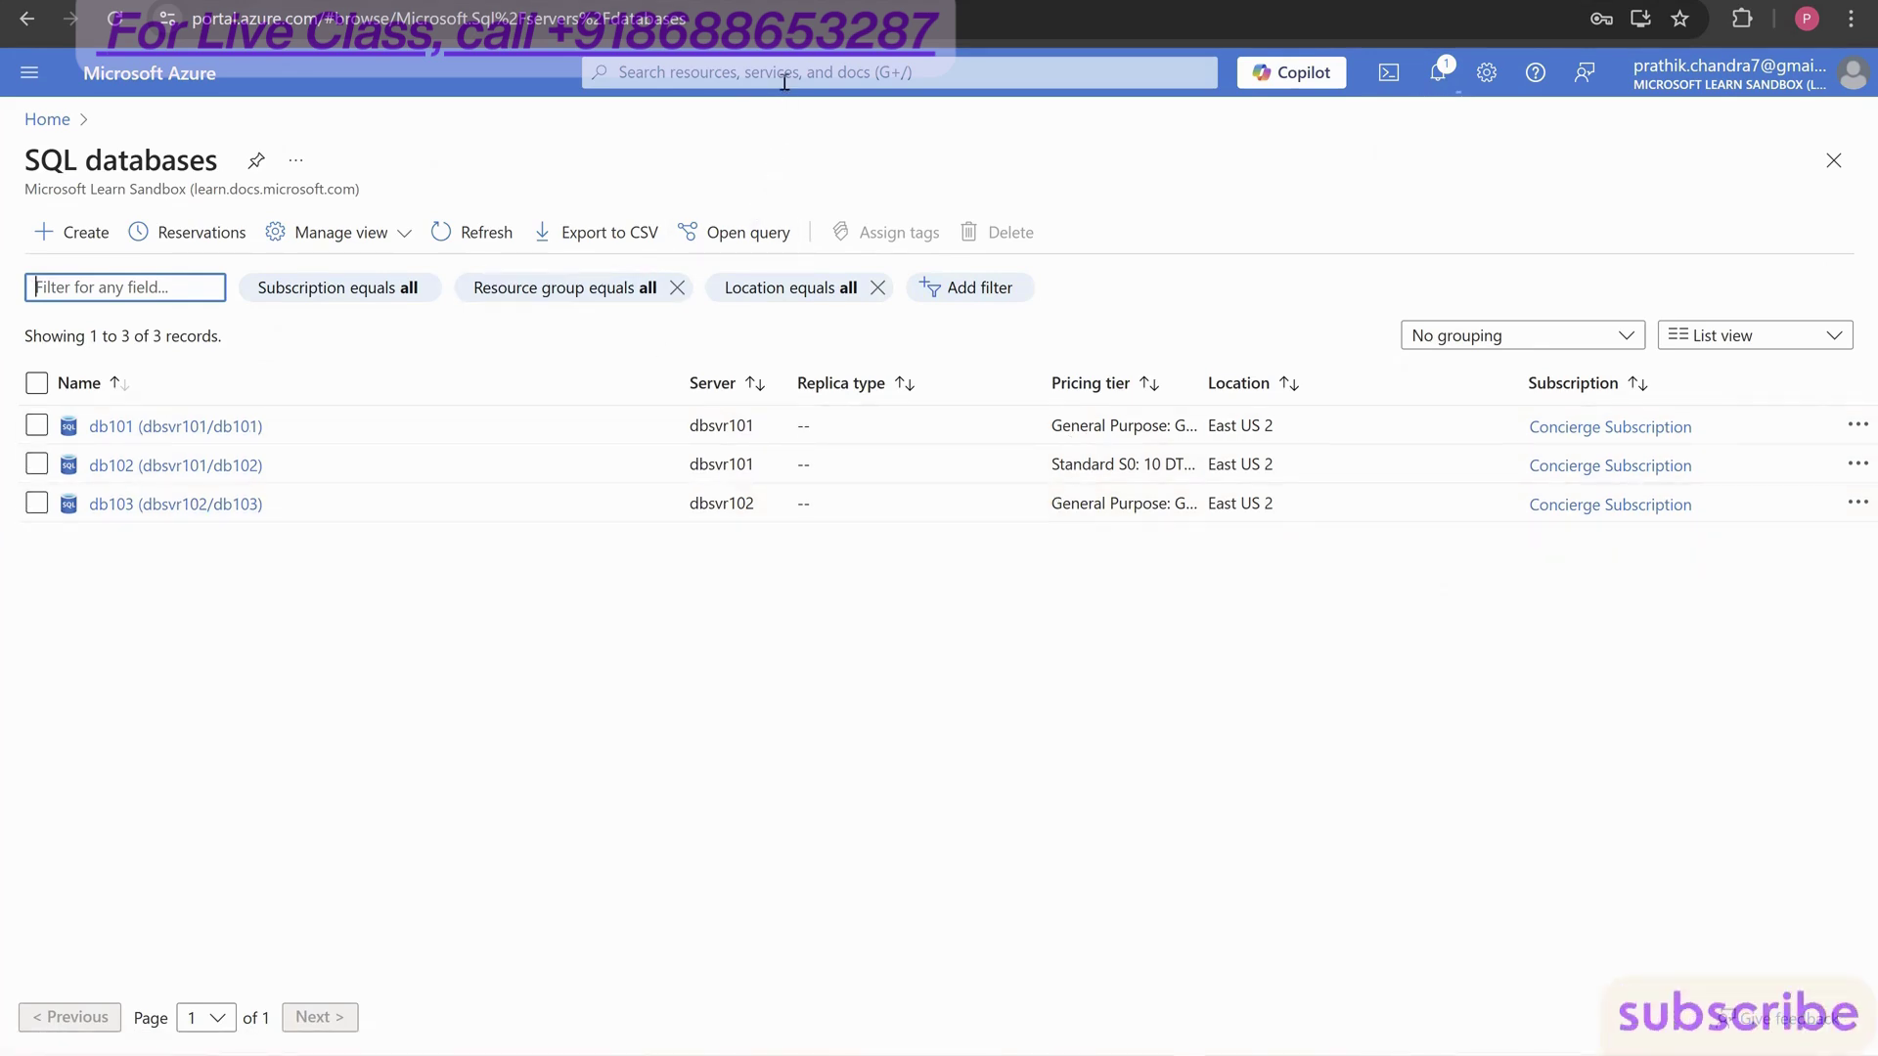
- Search the portal for "sql elas", open SQL elastic pools and start creating a new pool
click(784, 83)
text(sql eas)
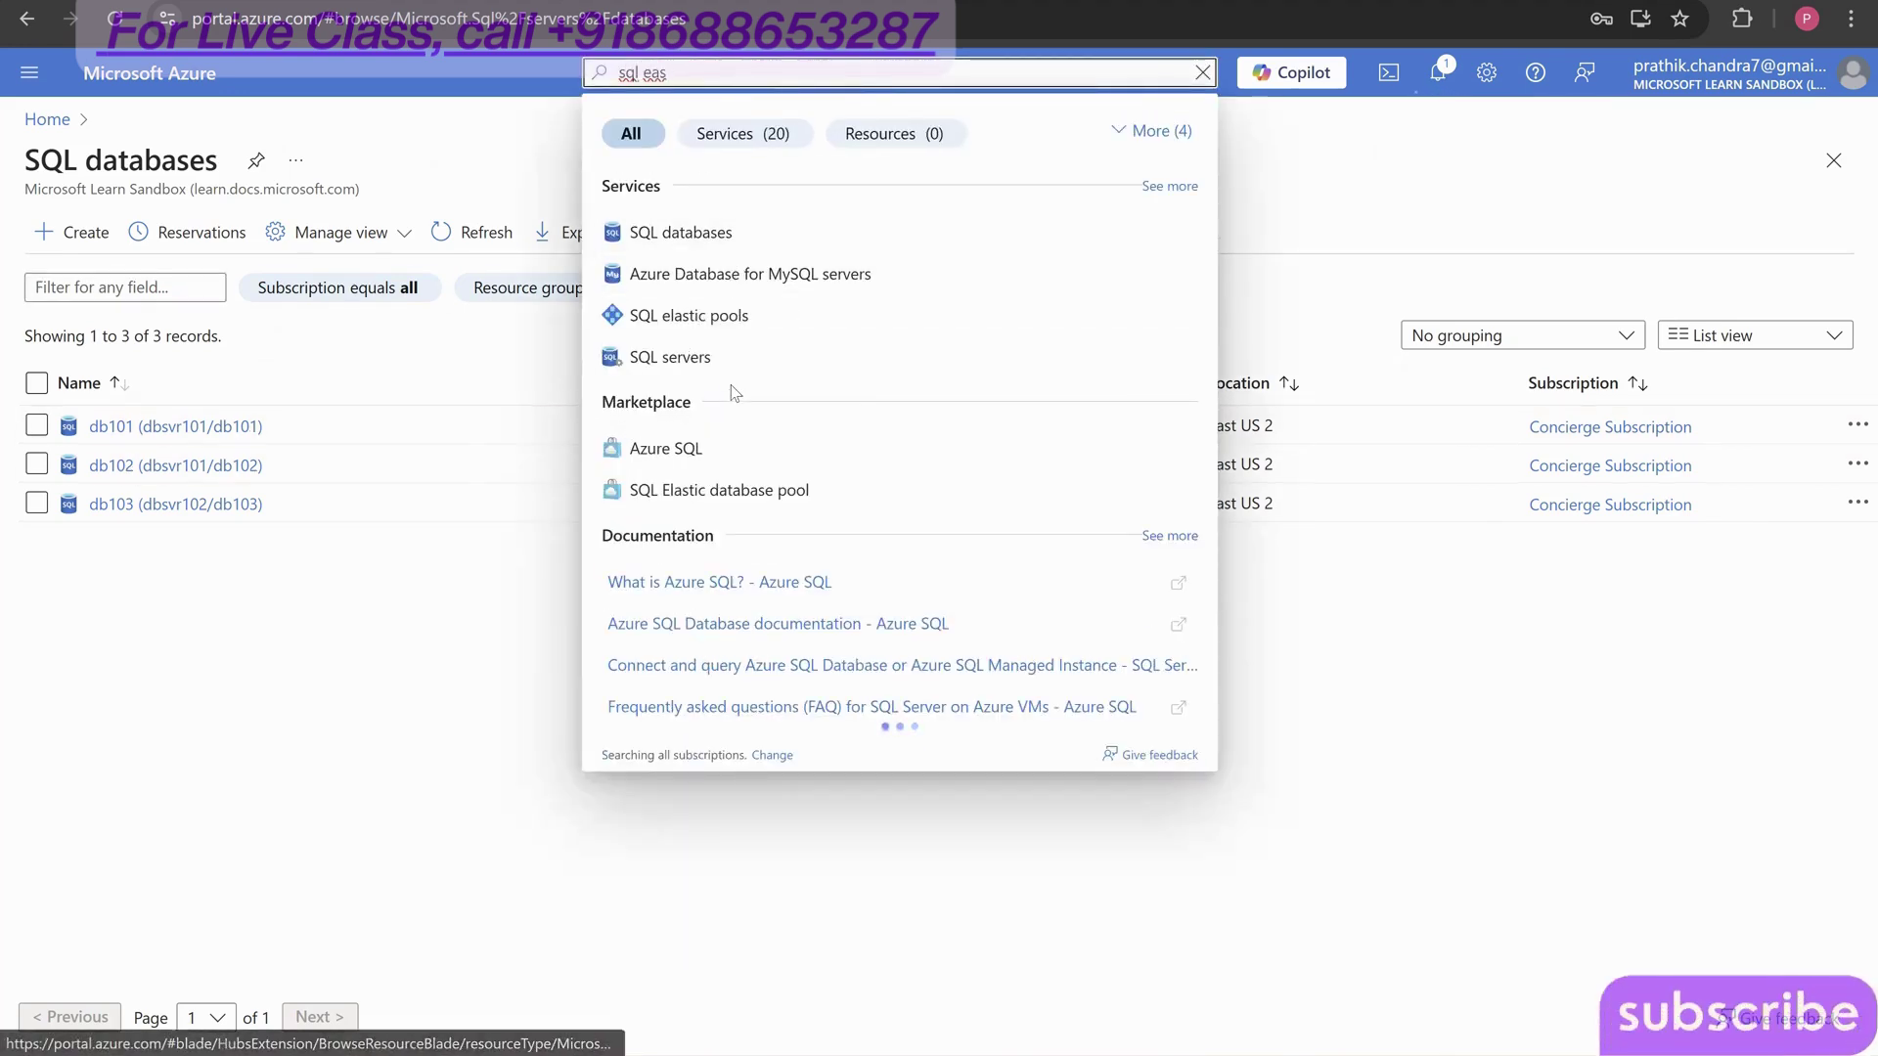
key(BackSpace)
key(BackSpace)
text(las)
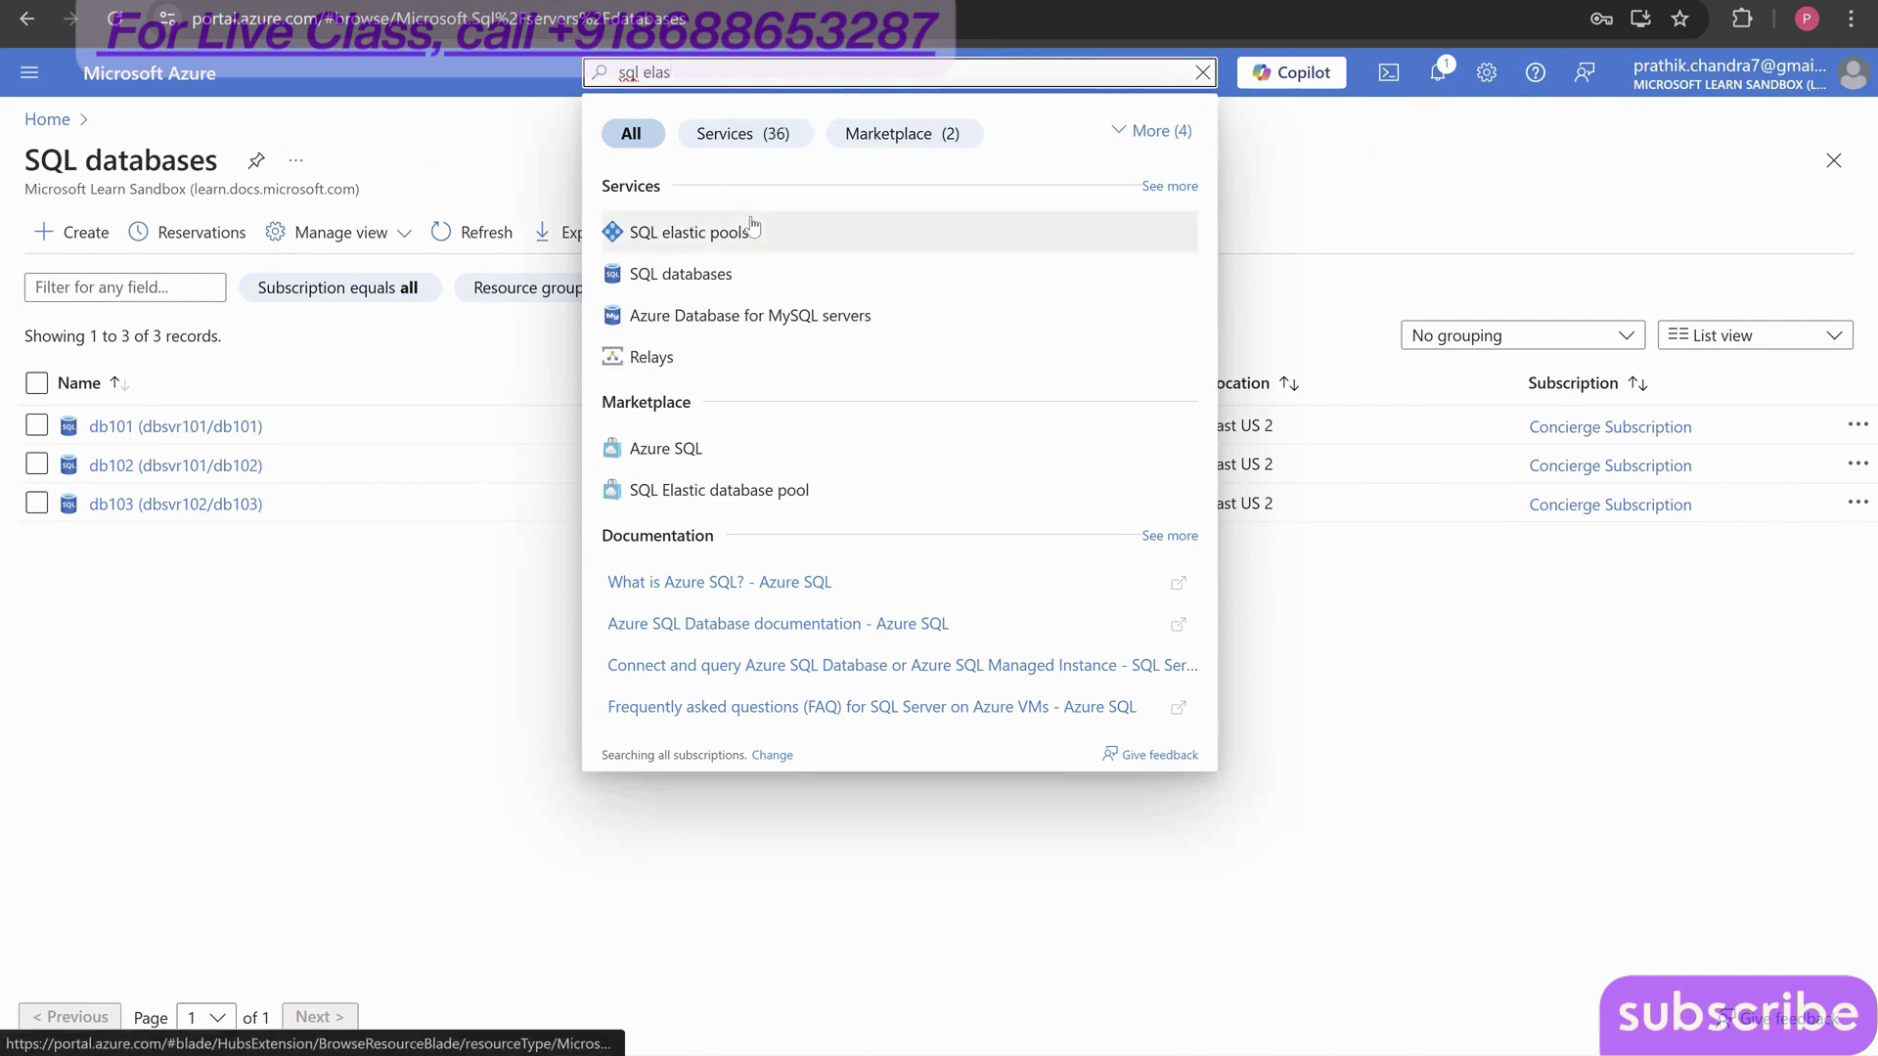
click(831, 232)
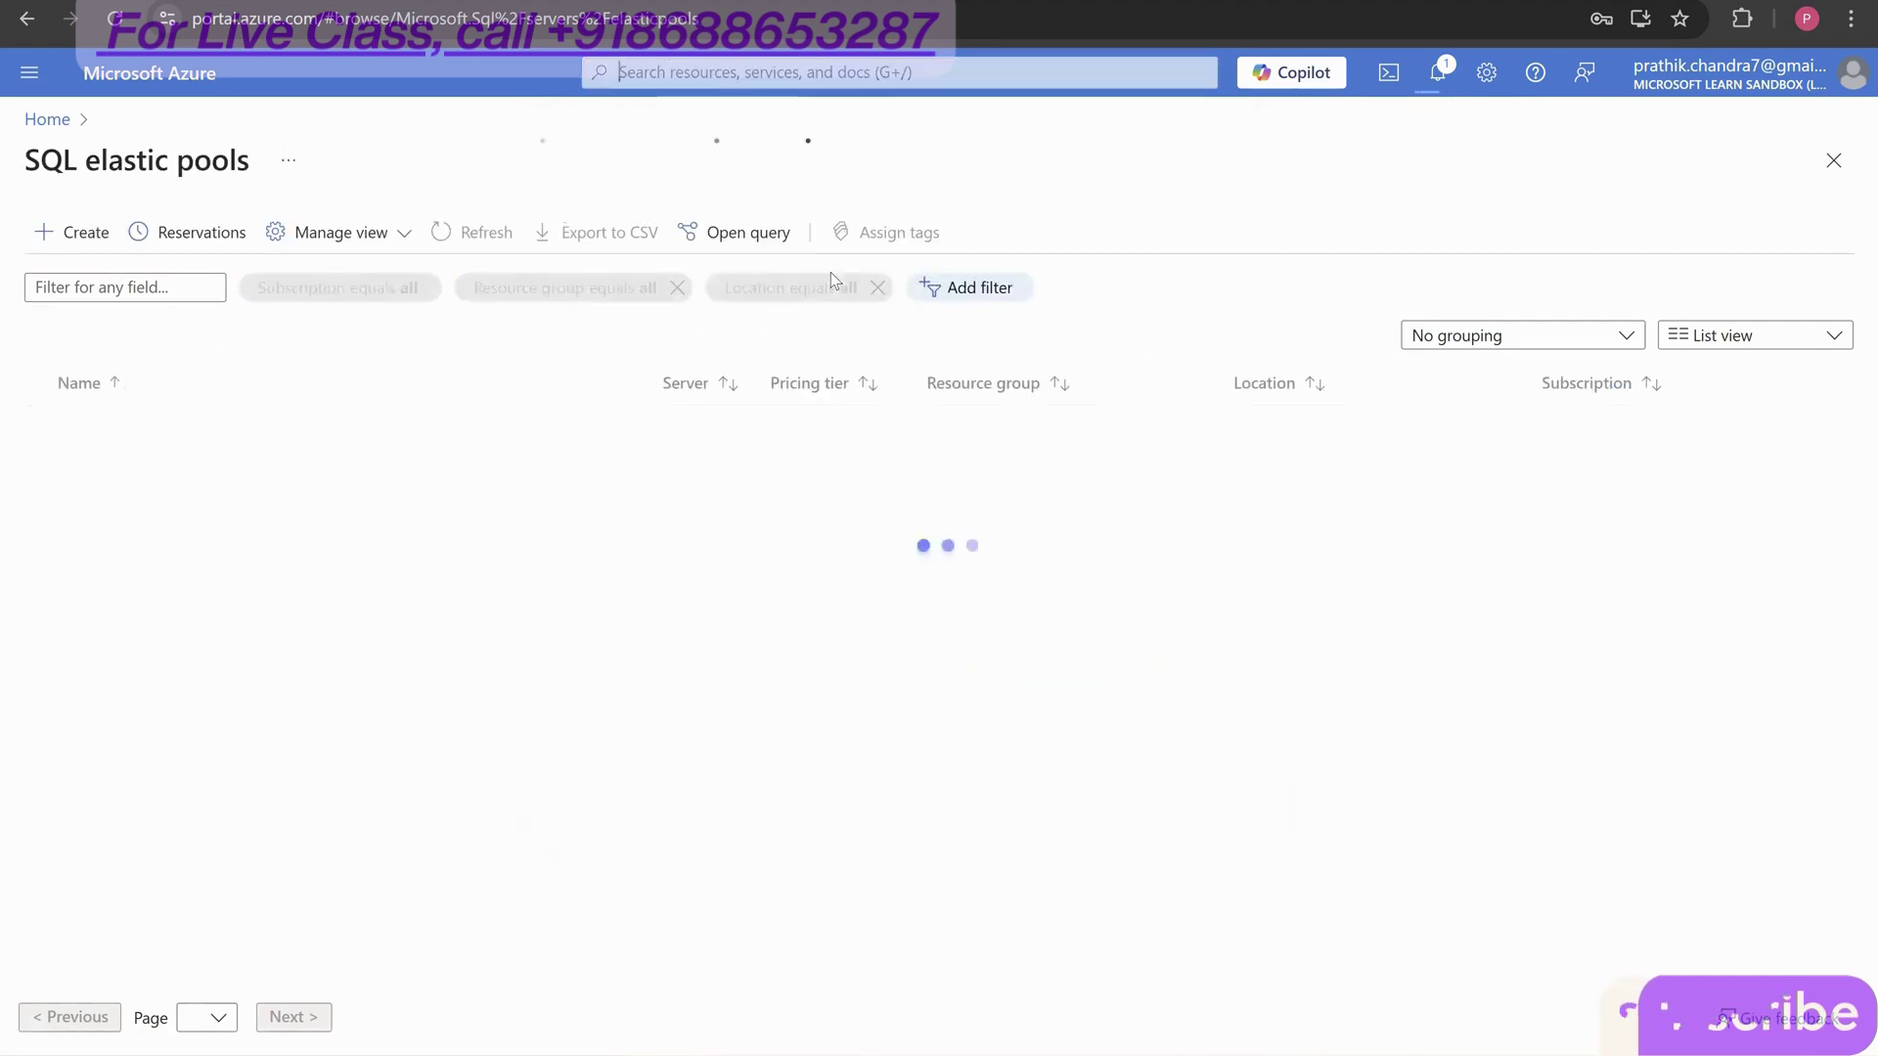
click(96, 235)
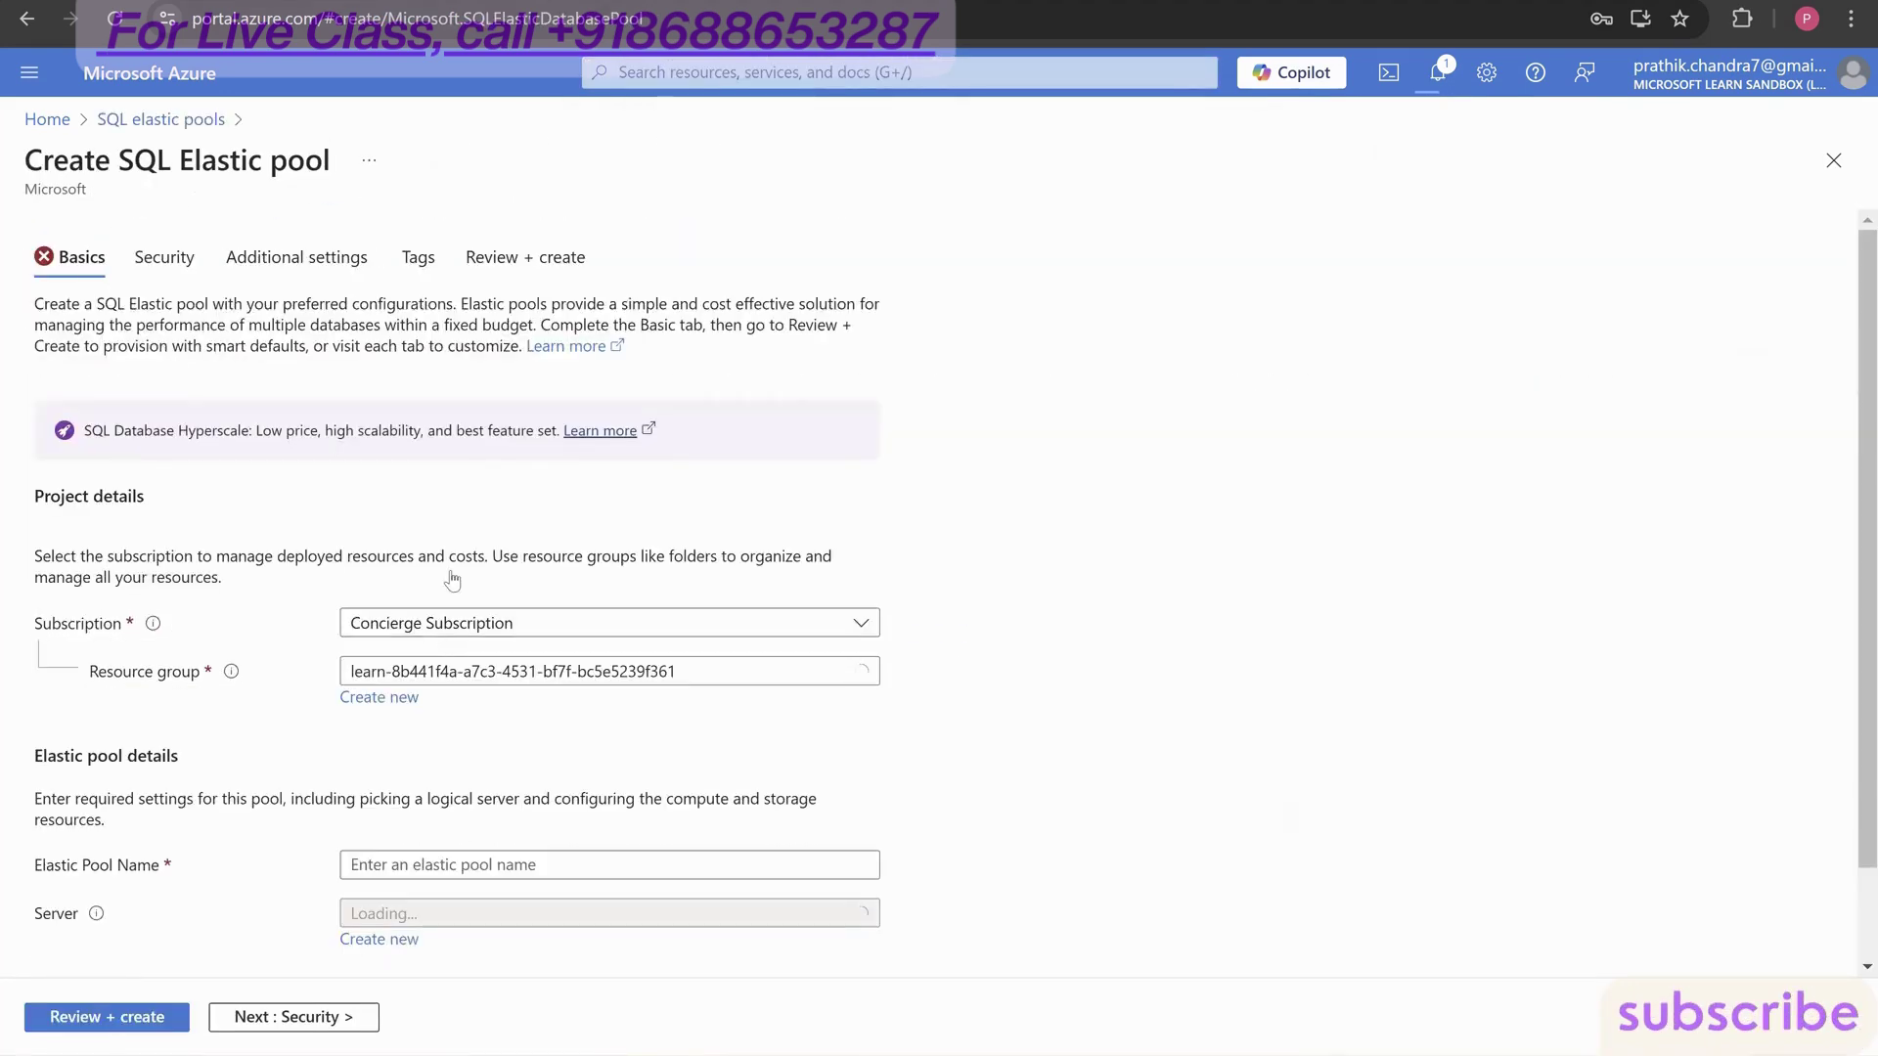
- Name the new elastic pool elasticpooldemo, keeping the Concierge Subscription and existing resource group
scroll(495, 555, down, 1)
scroll(479, 704, down, 1)
click(477, 721)
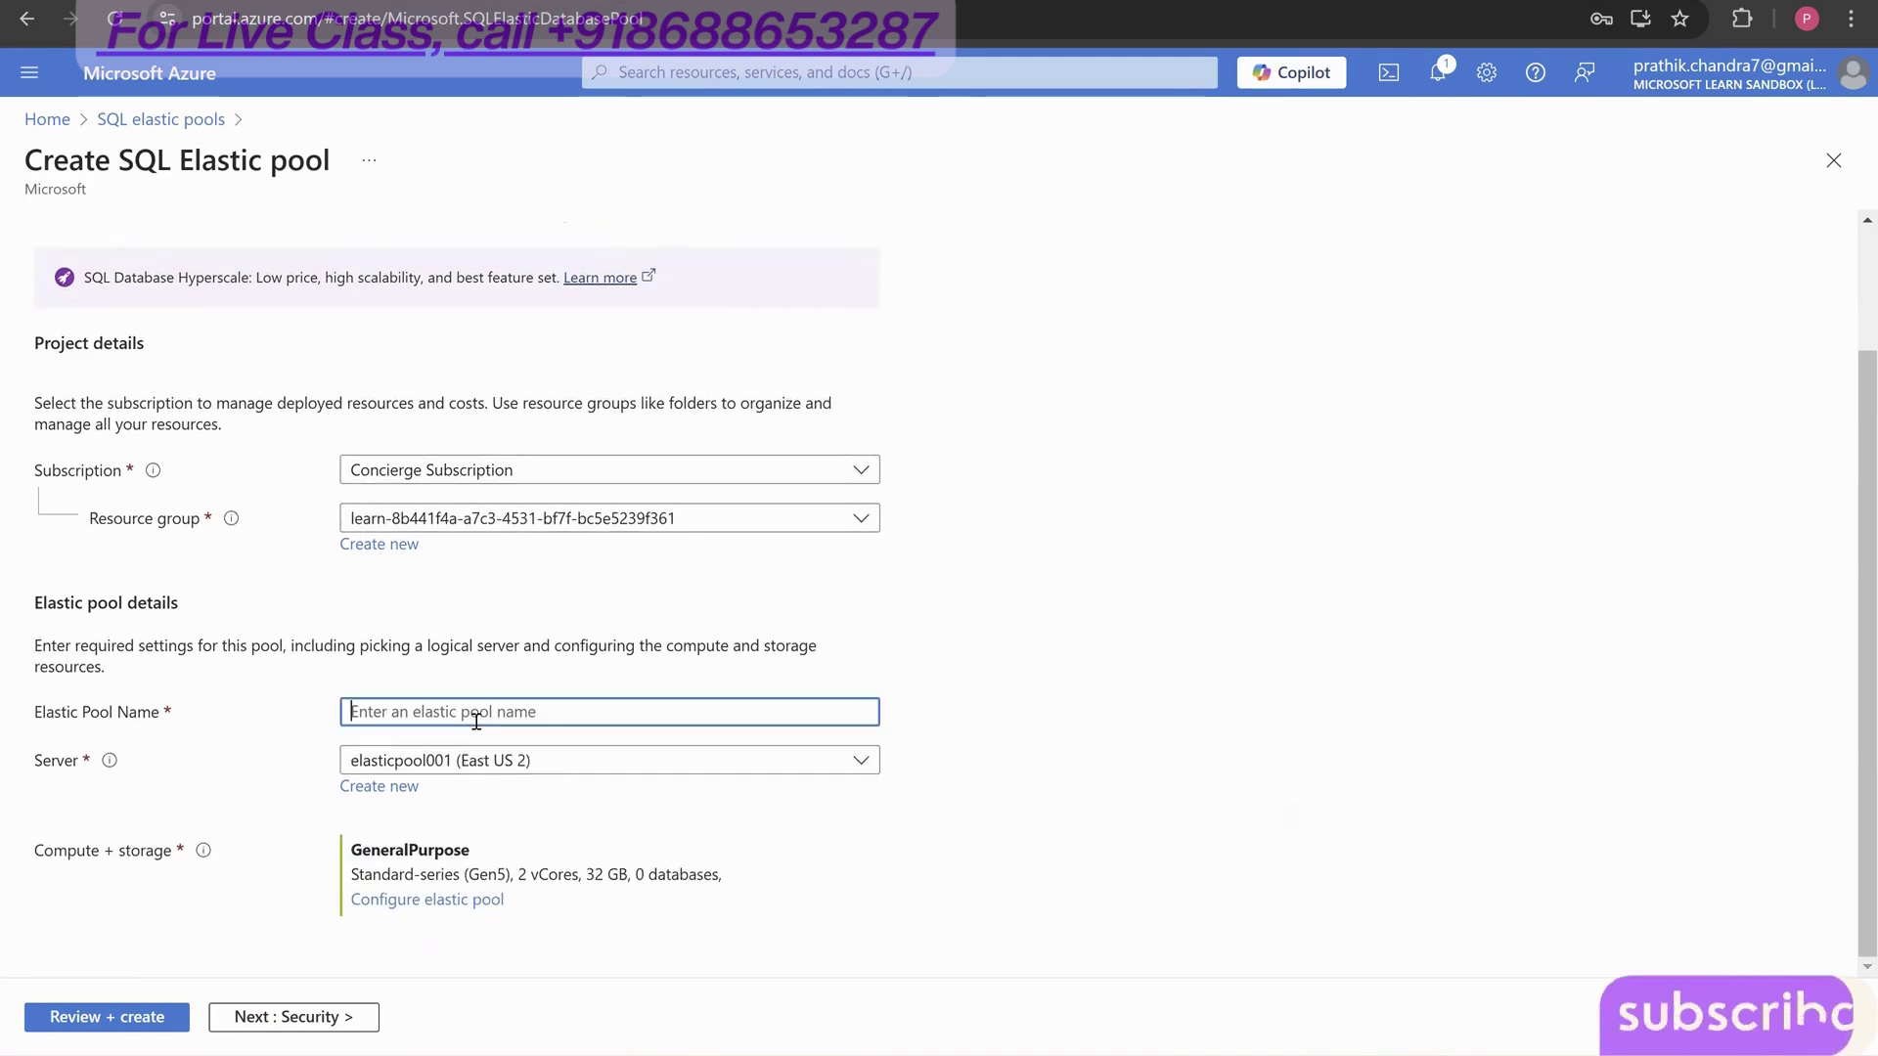
text(elast)
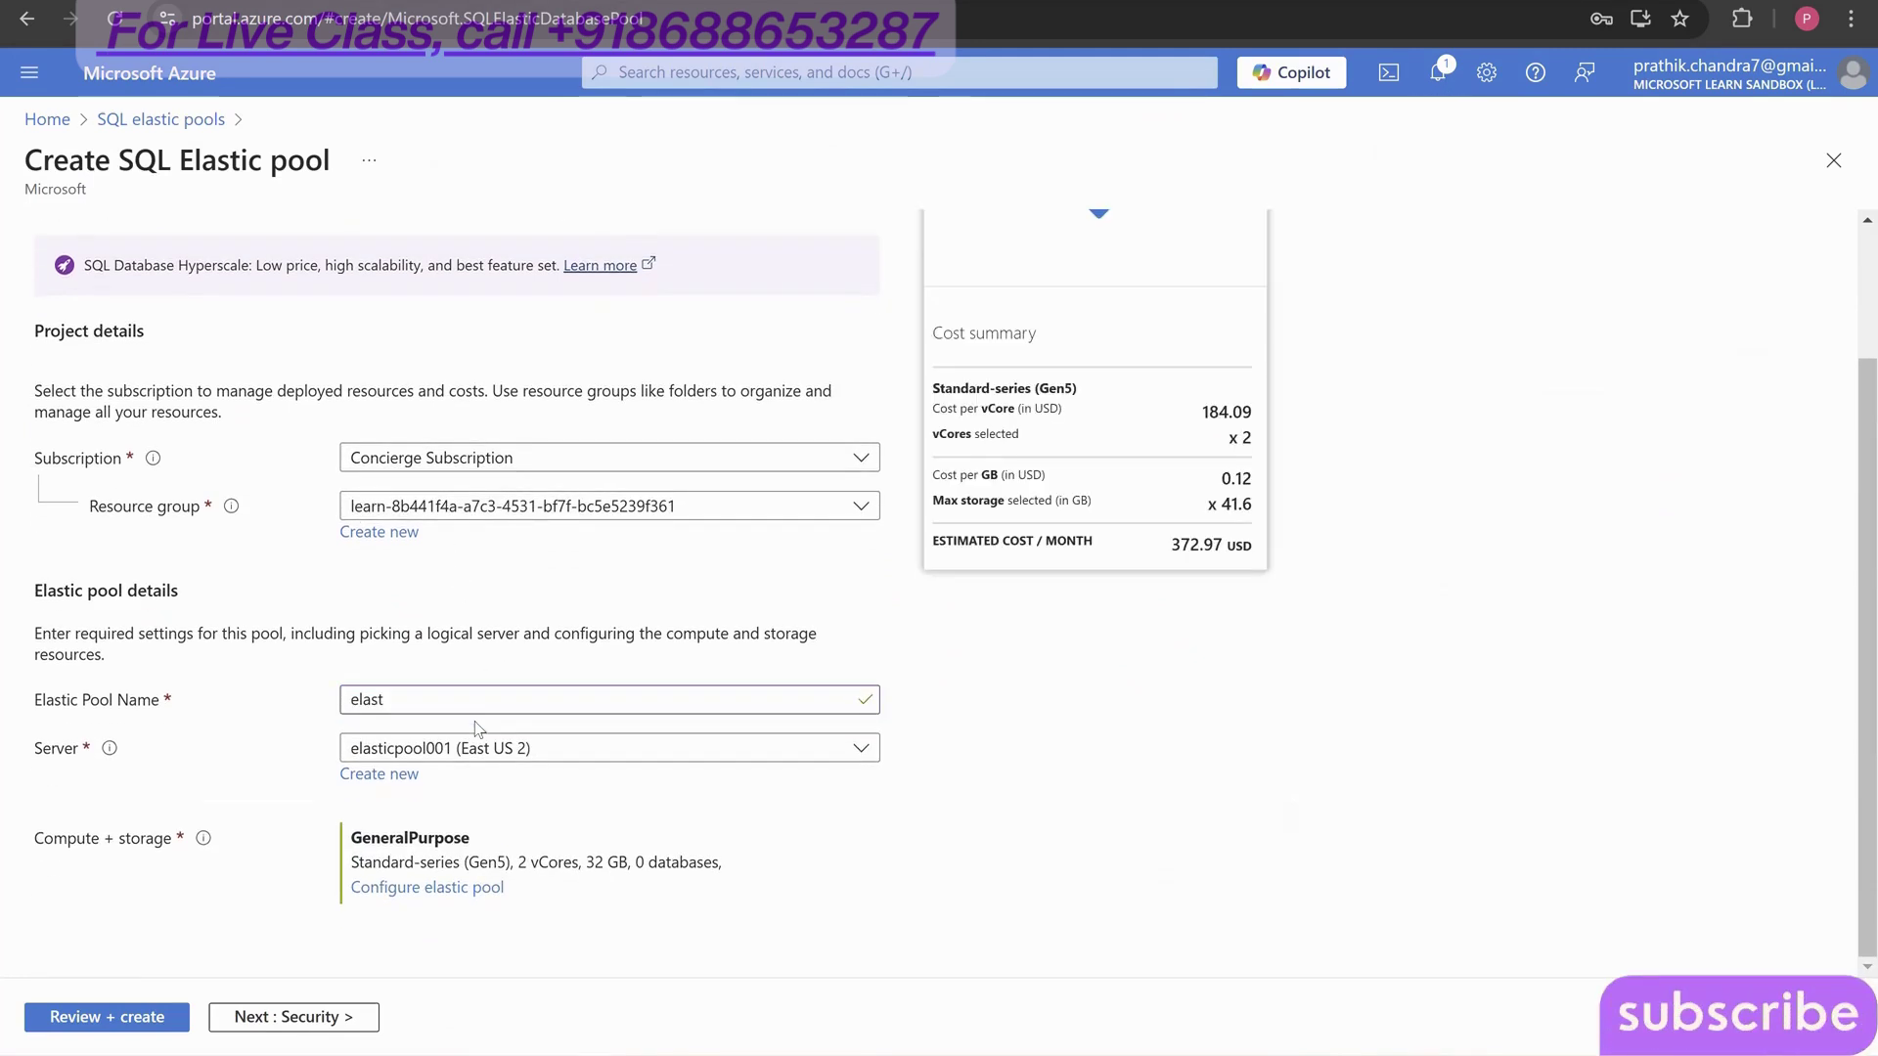
text(icpool)
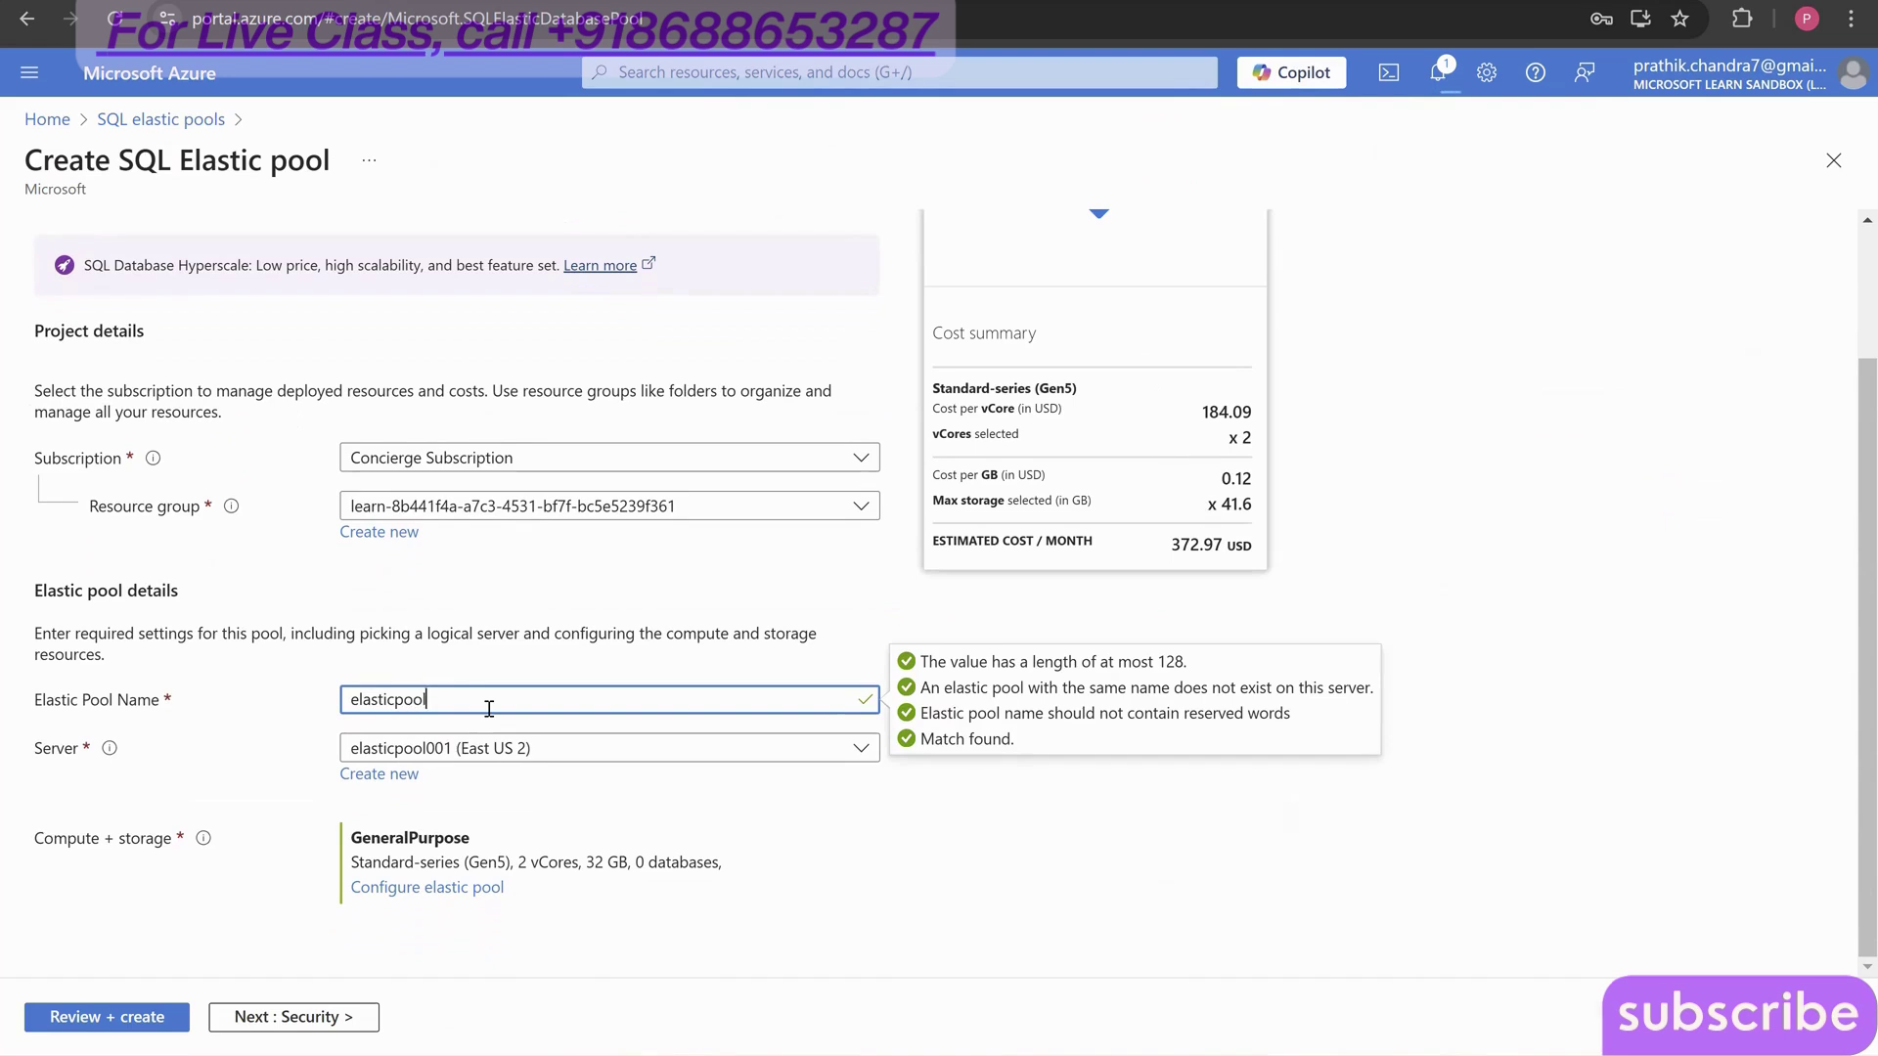
text(demo)
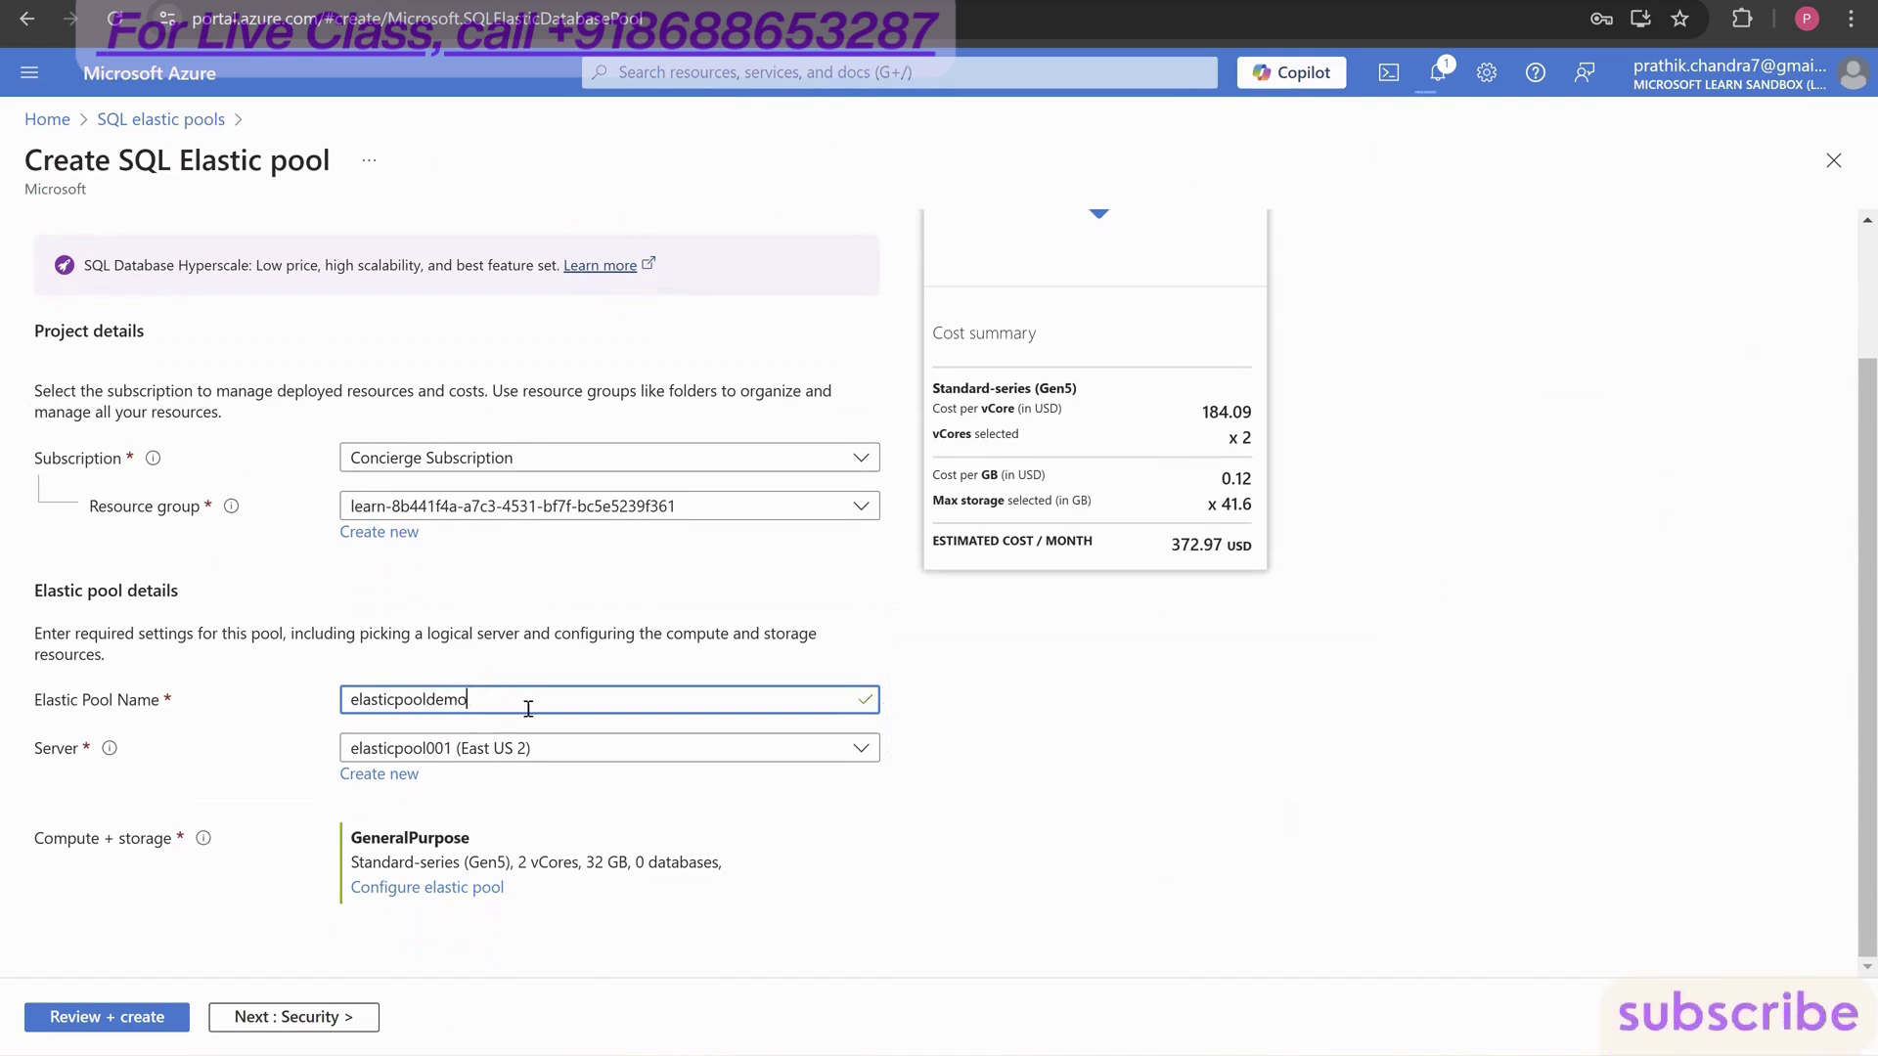
- Set the elastic pool's server to dbsvr101 (East US 2)
click(550, 751)
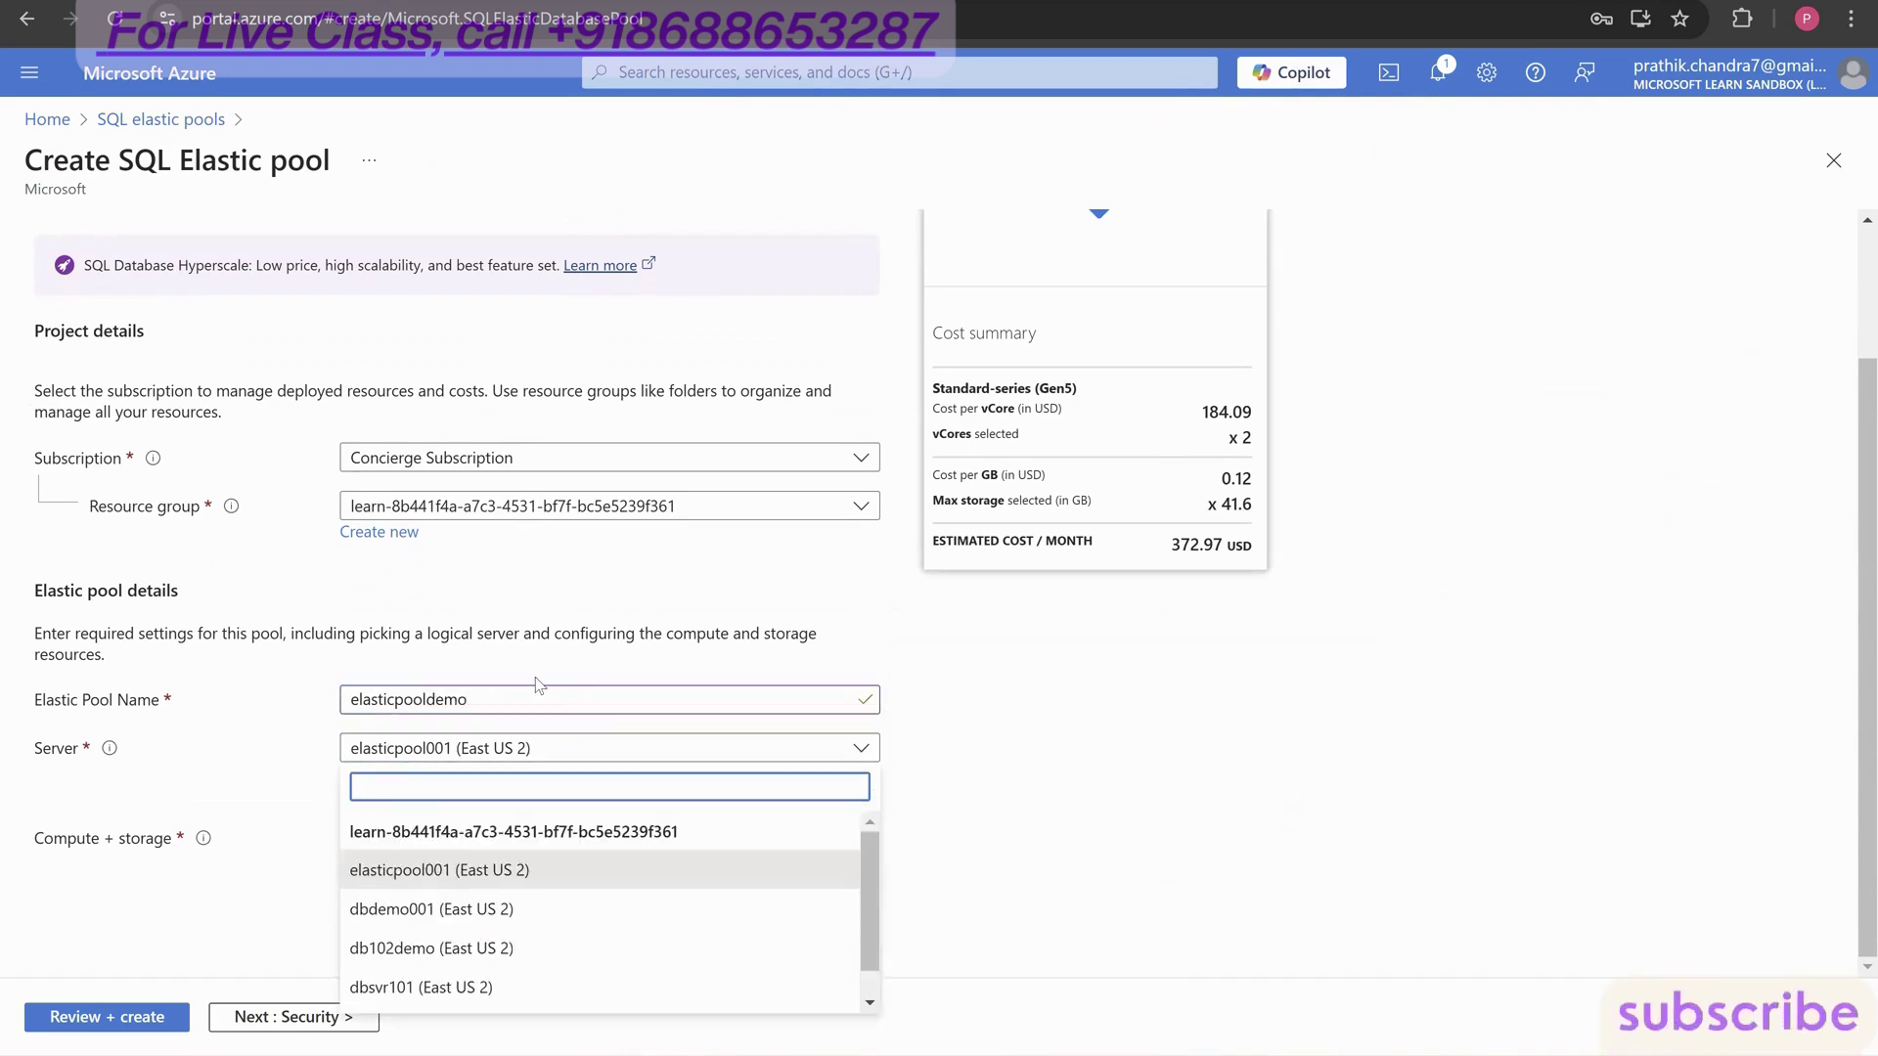
key(Escape)
click(532, 751)
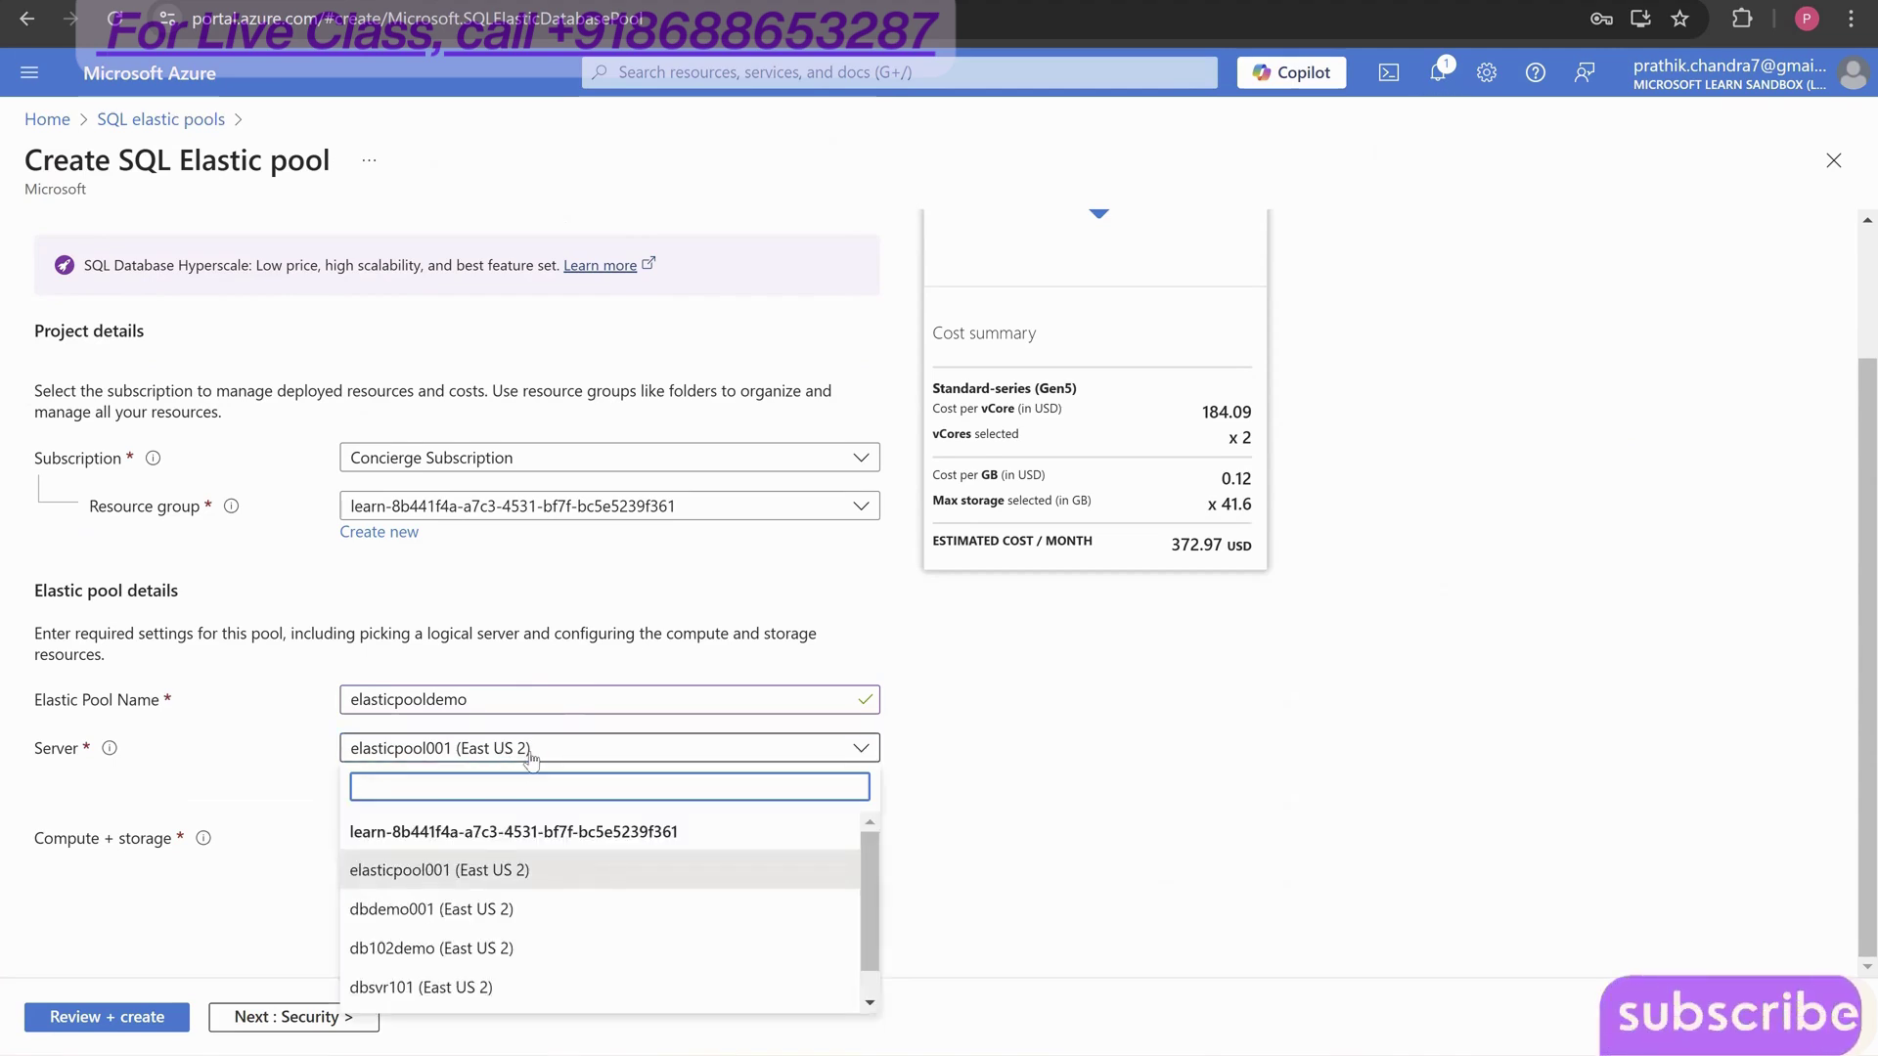
scroll(451, 939, down, 1)
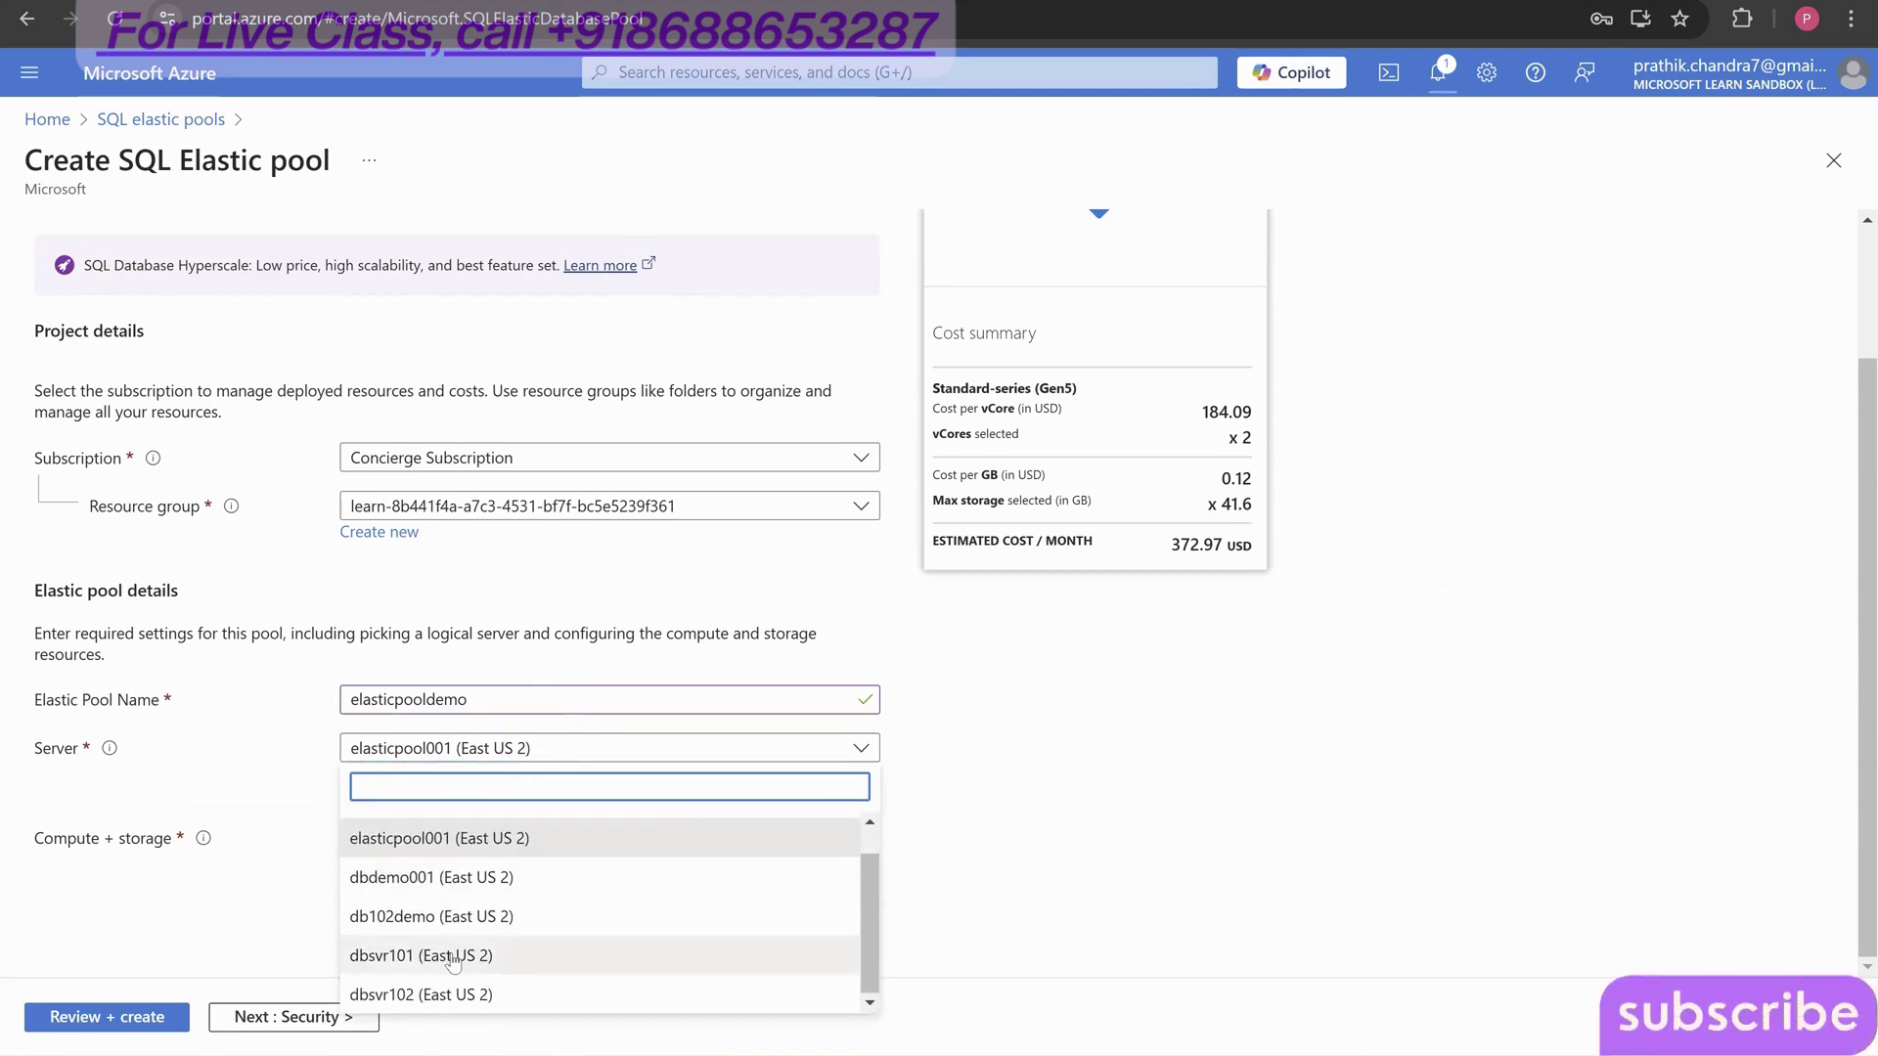
click(452, 957)
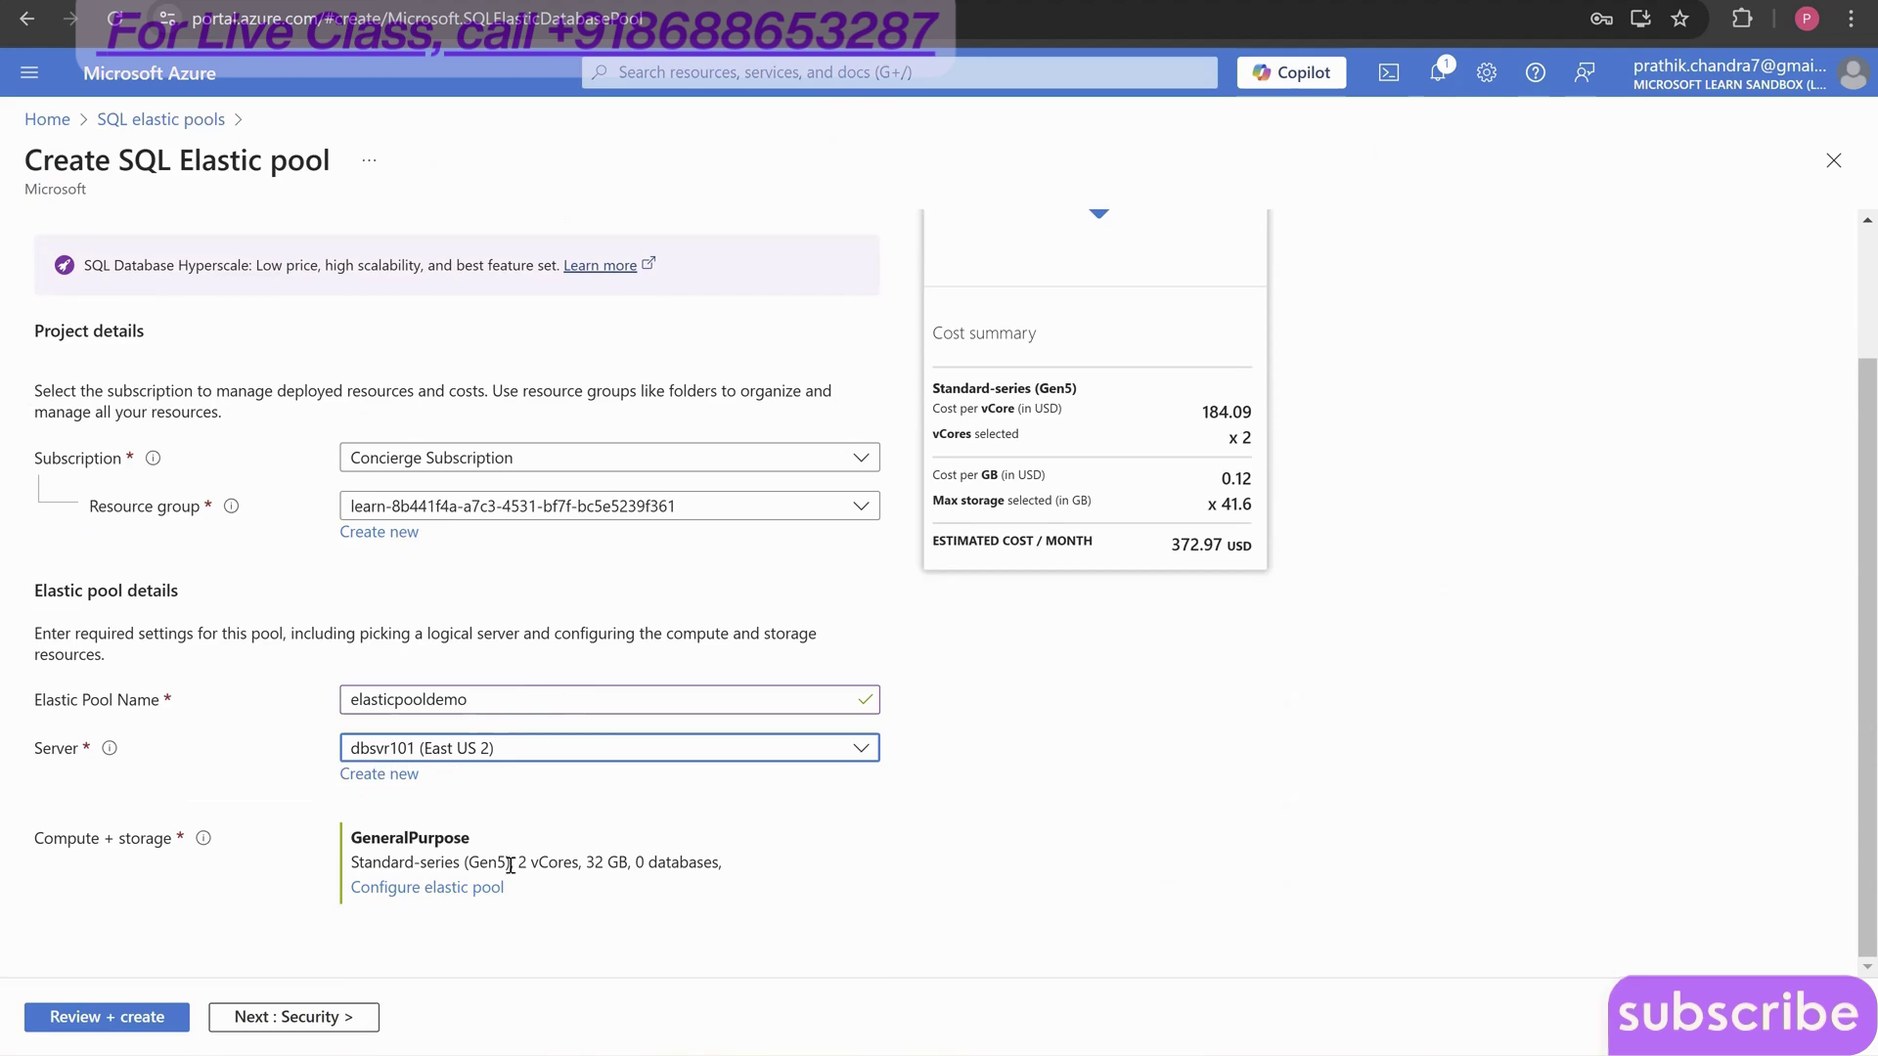
- Open the elastic pool's compute and storage configuration and try the Hyperscale service tier
click(433, 889)
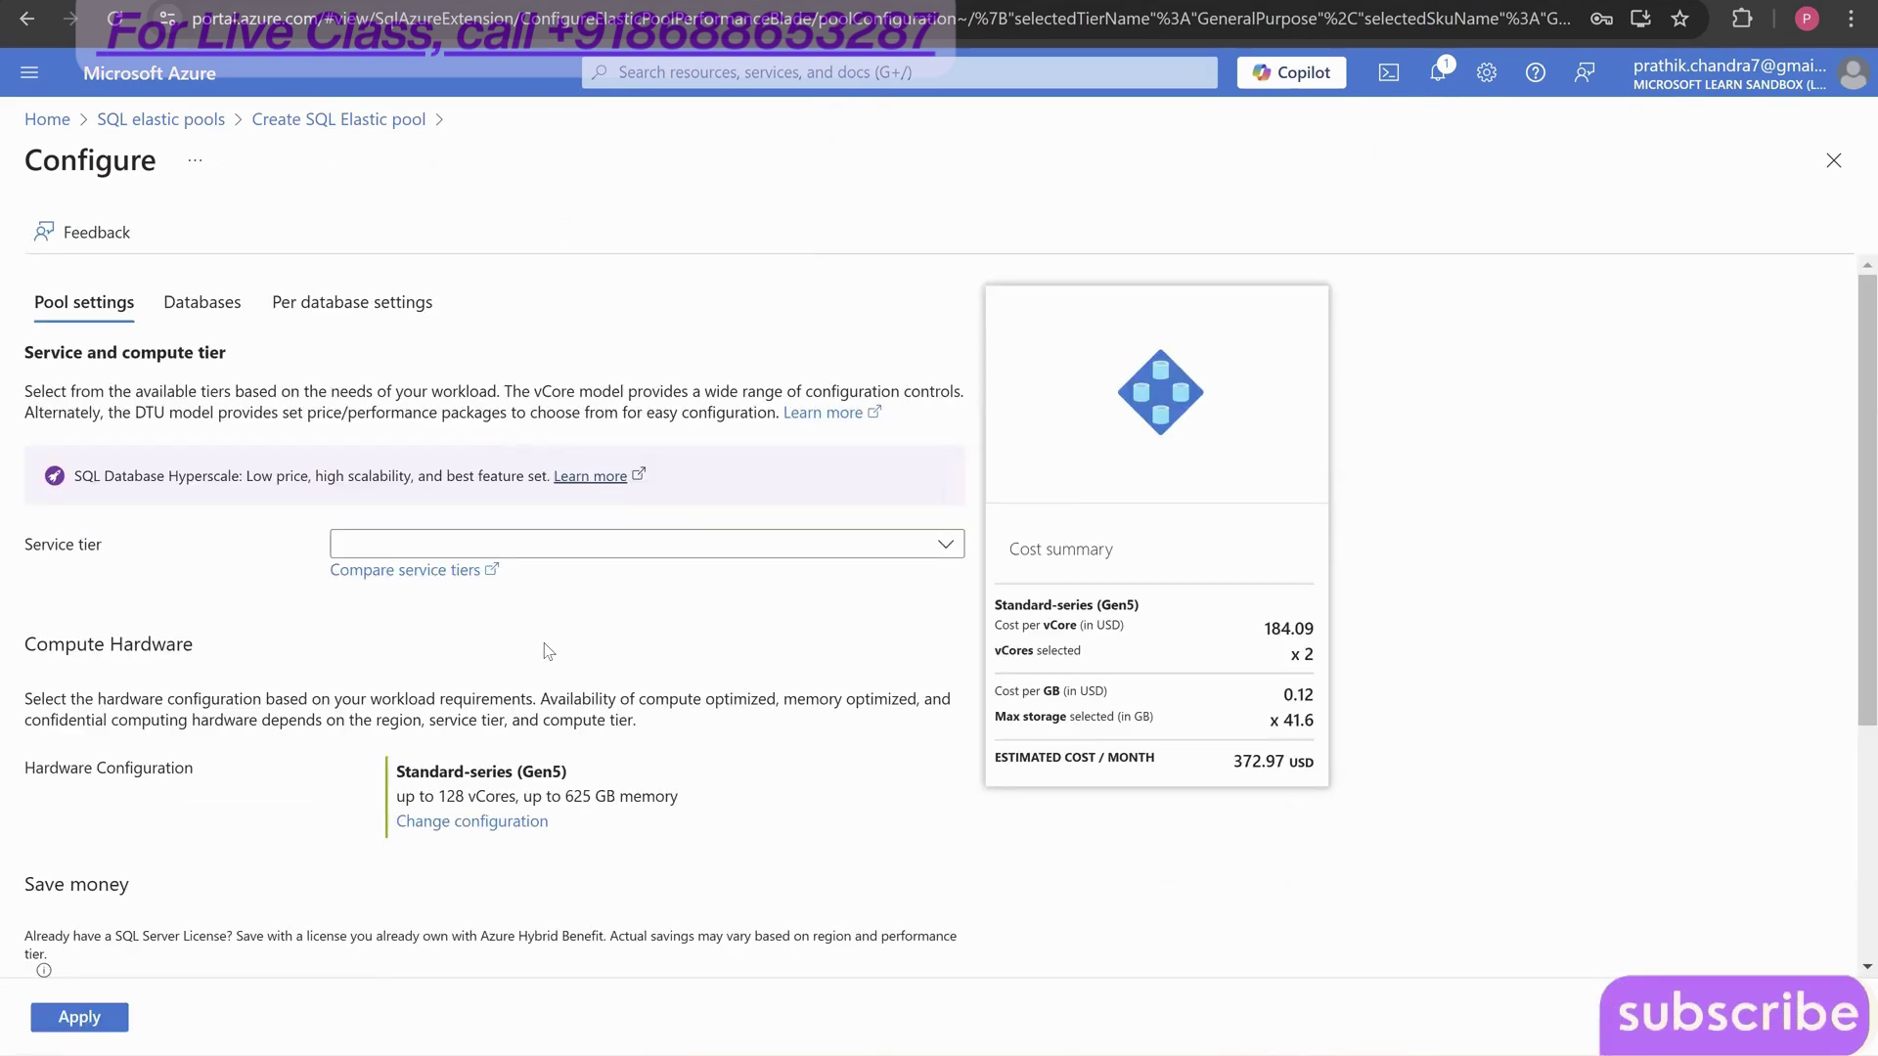
click(561, 548)
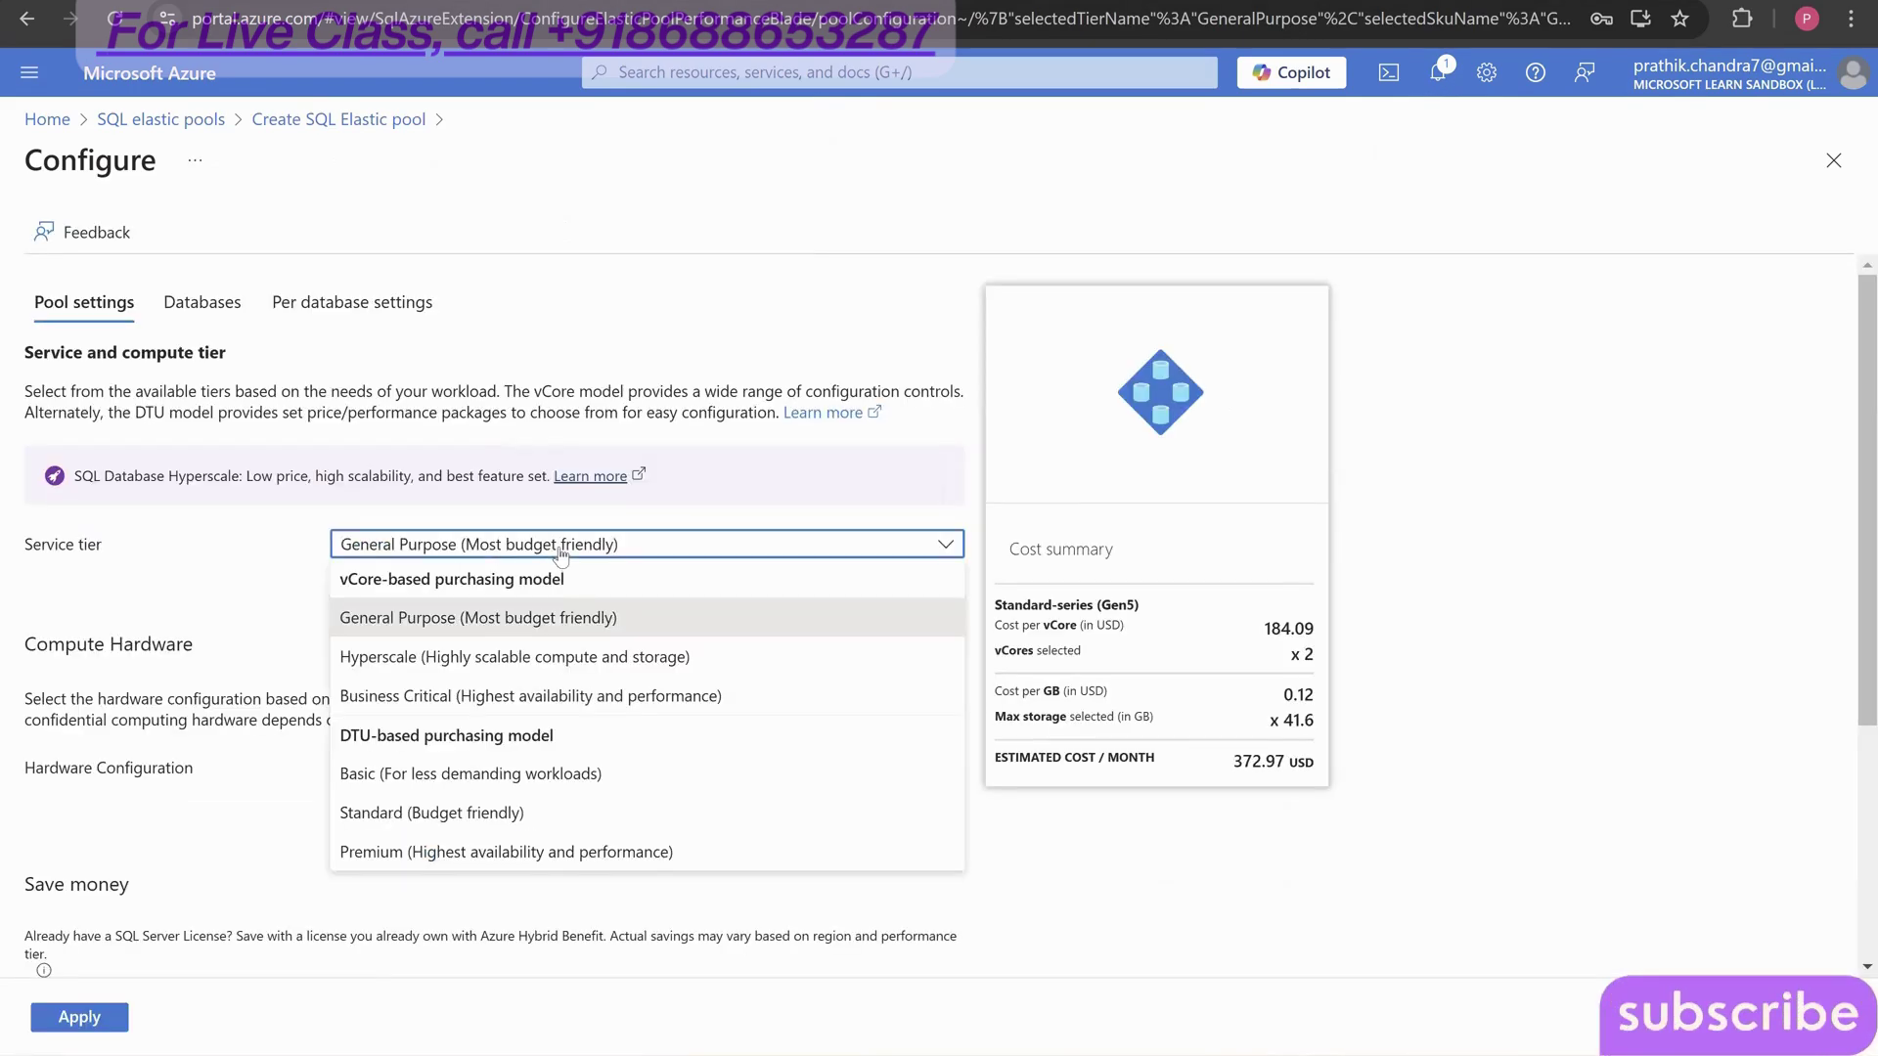
click(506, 671)
click(626, 554)
click(567, 618)
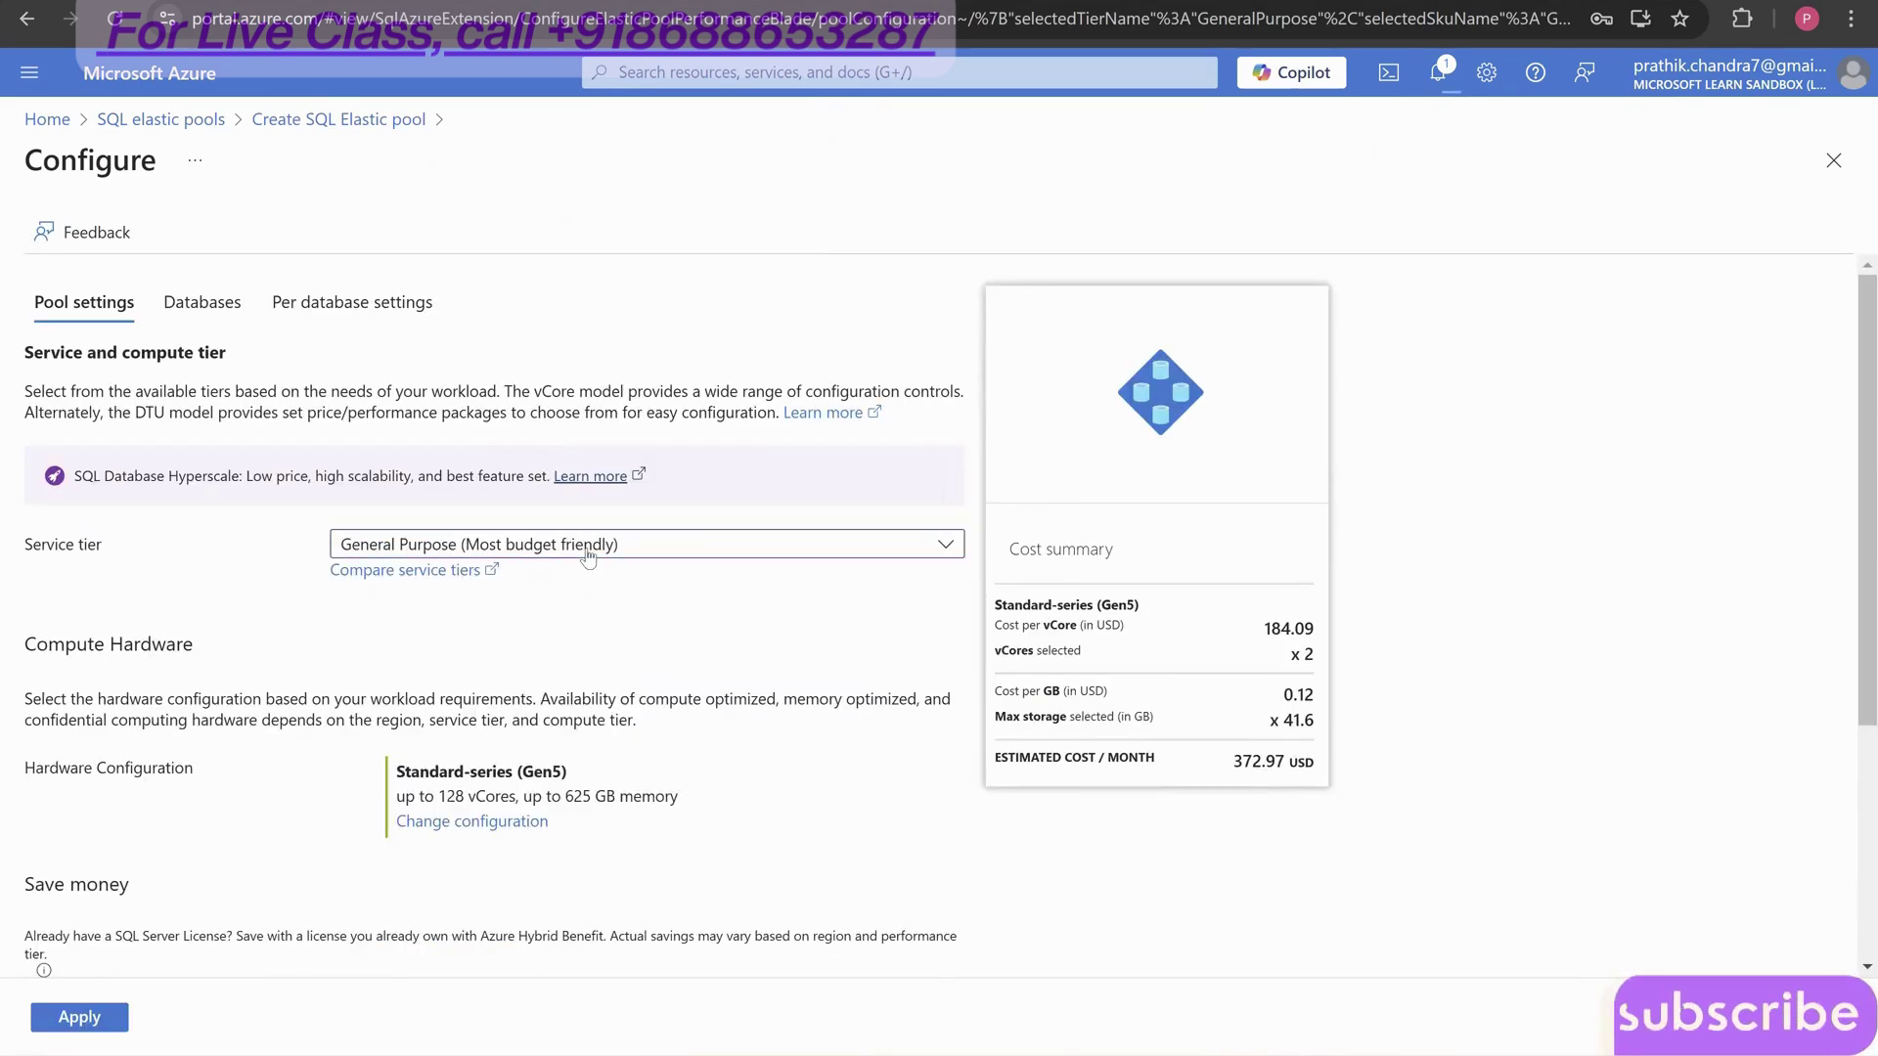
click(588, 550)
click(576, 653)
click(585, 550)
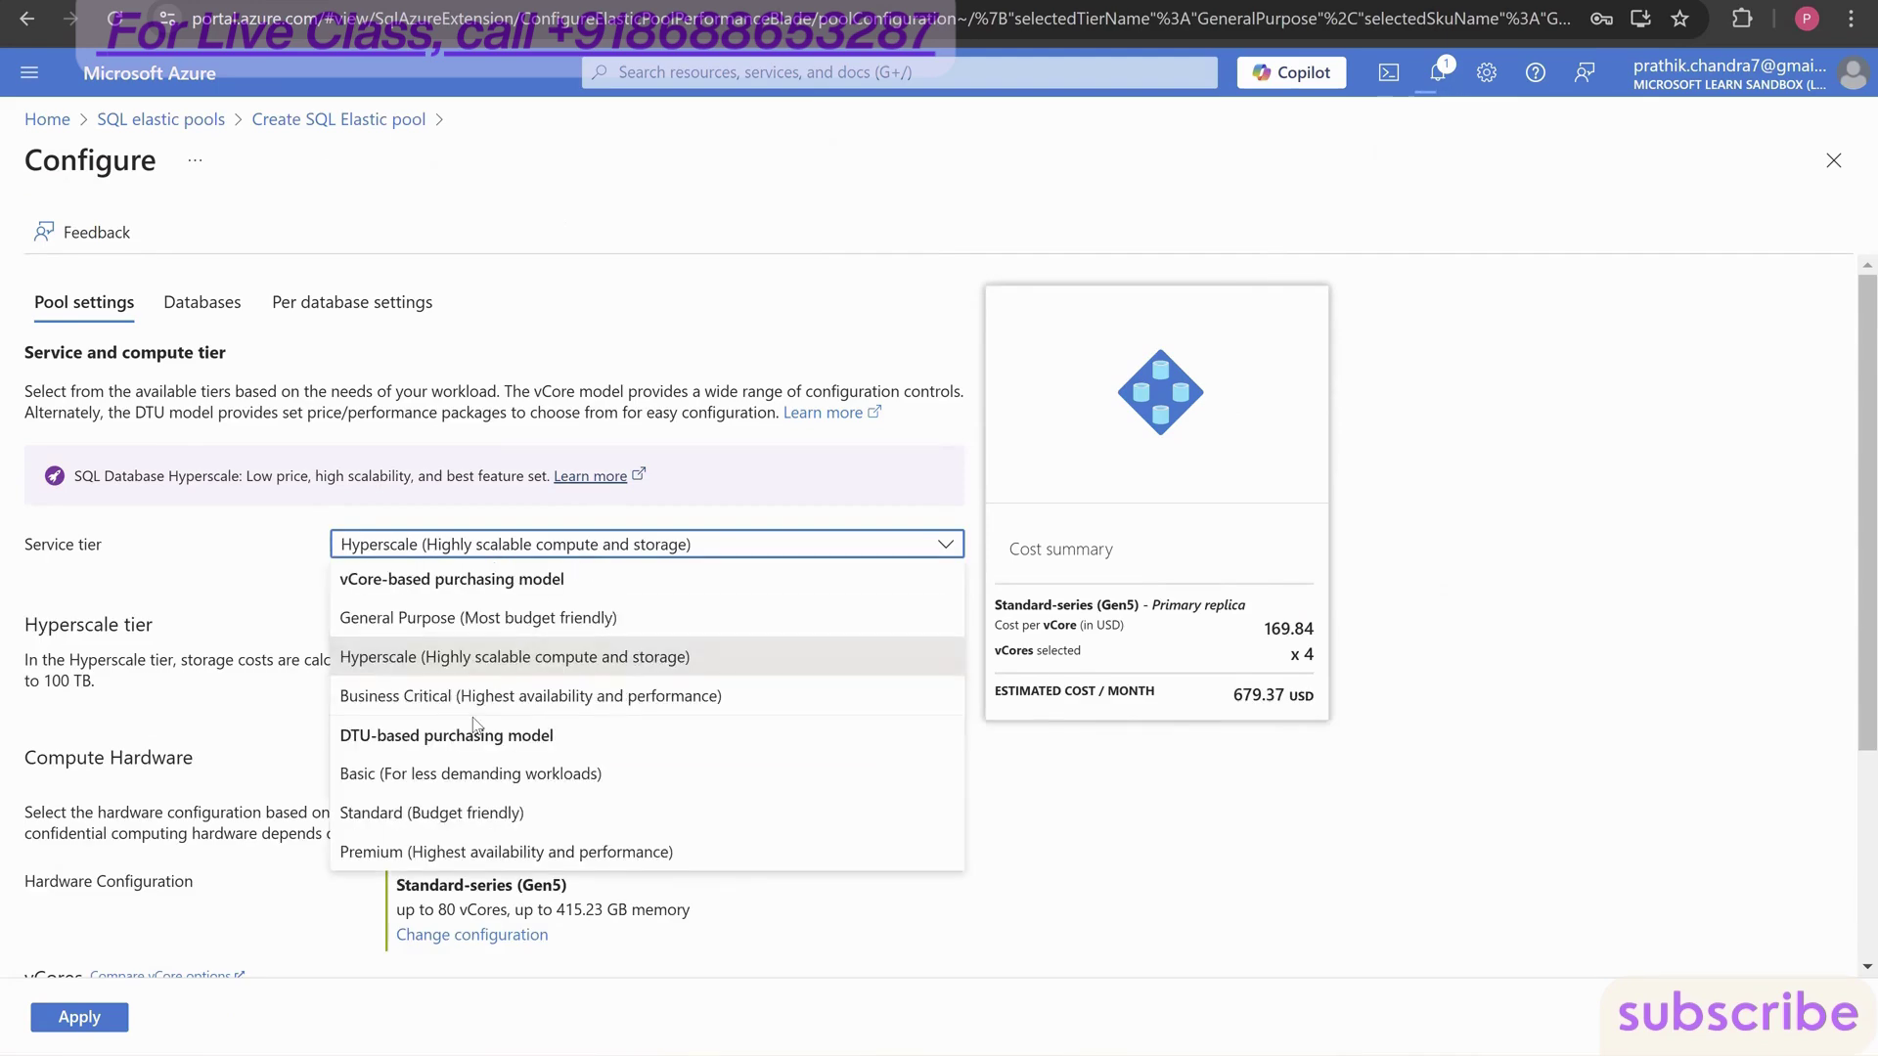
- Set the pool's service tier to General Purpose, keep 2 vCores and 32 GB maximum data size, and apply the configuration
click(538, 615)
scroll(562, 586, down, 4)
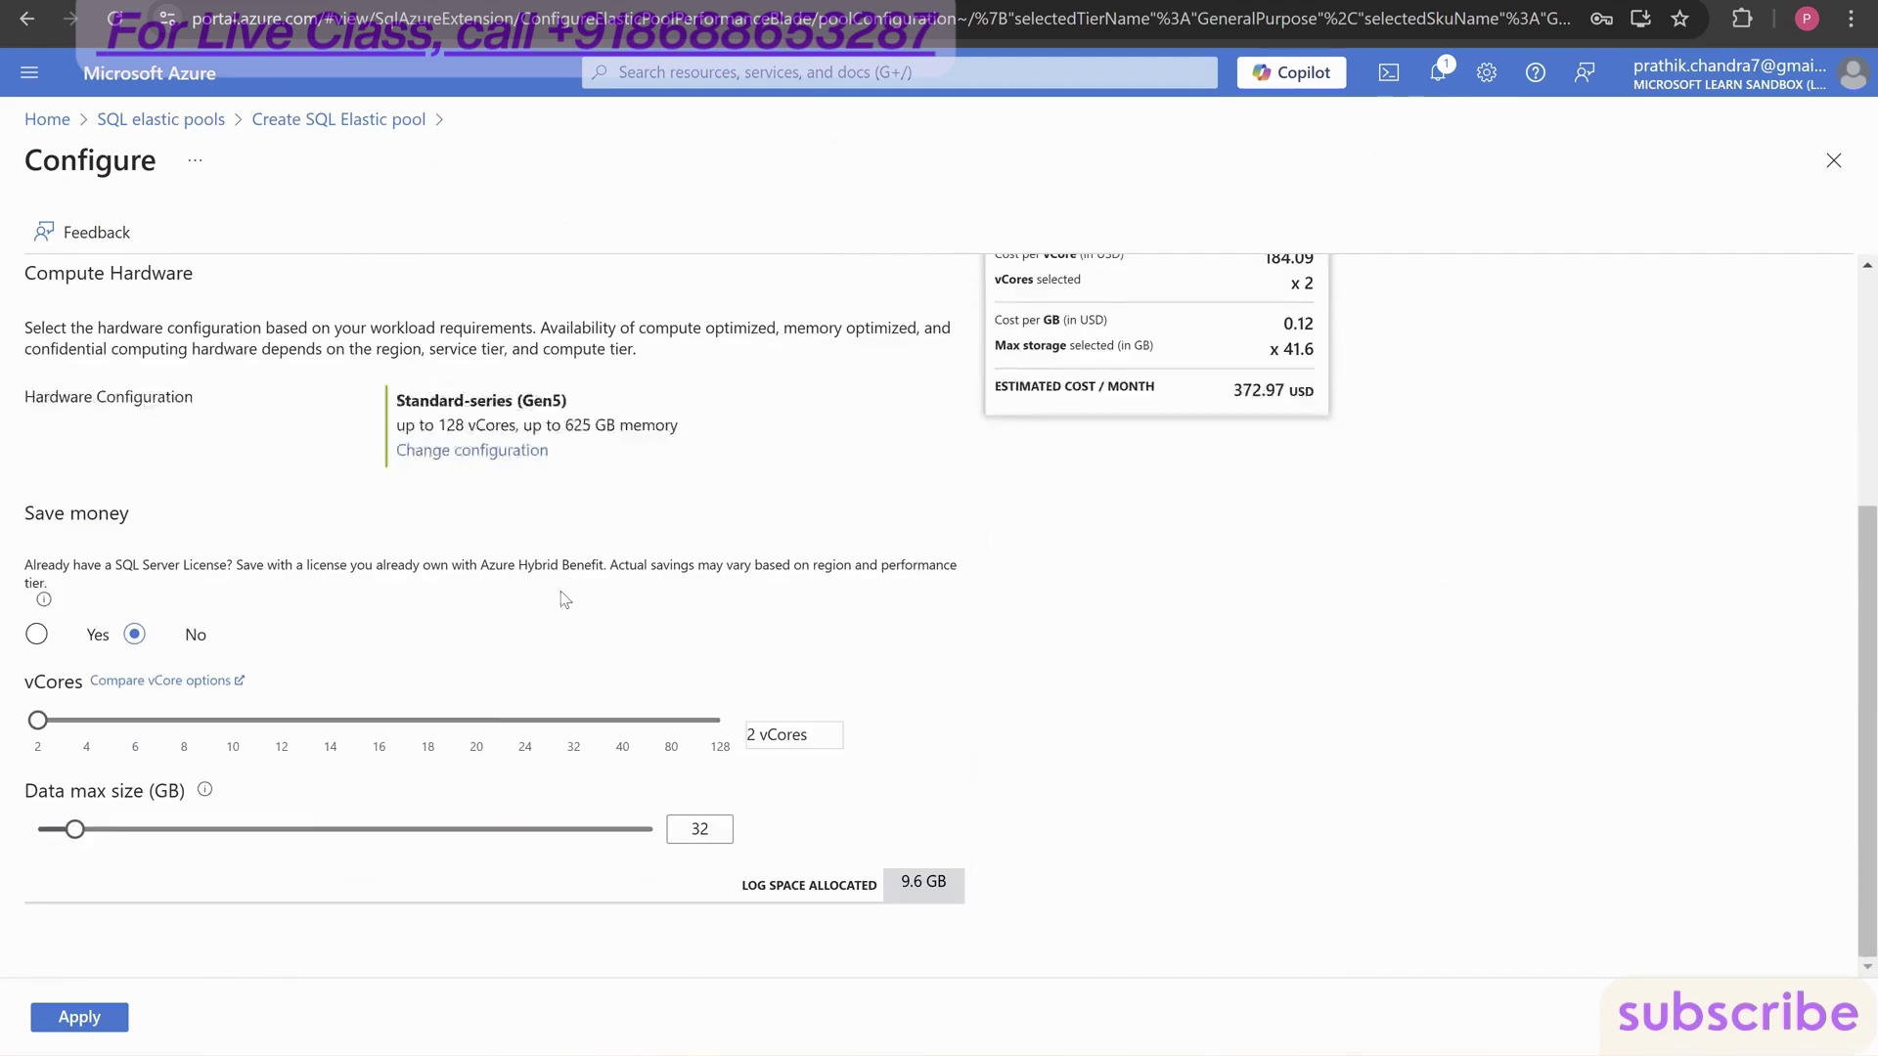
scroll(374, 763, up, 2)
scroll(373, 763, down, 1)
scroll(374, 763, down, 2)
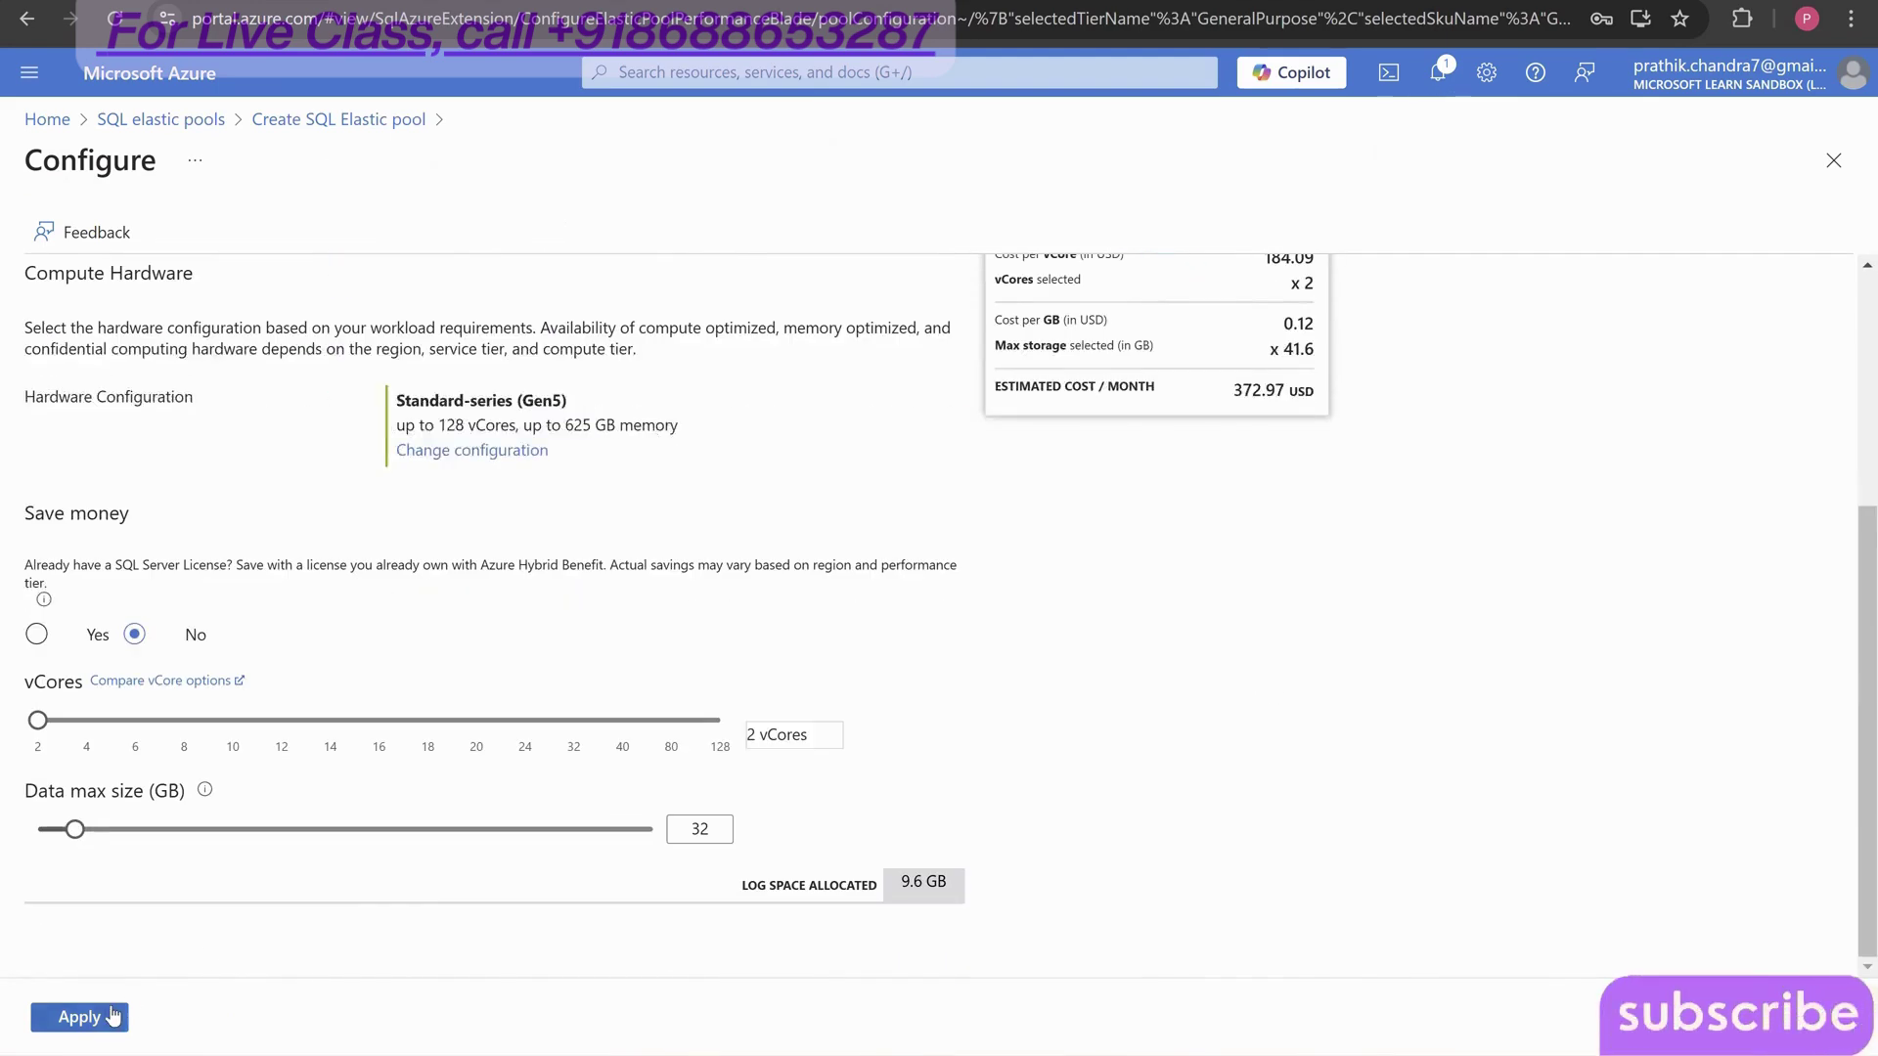
click(79, 1017)
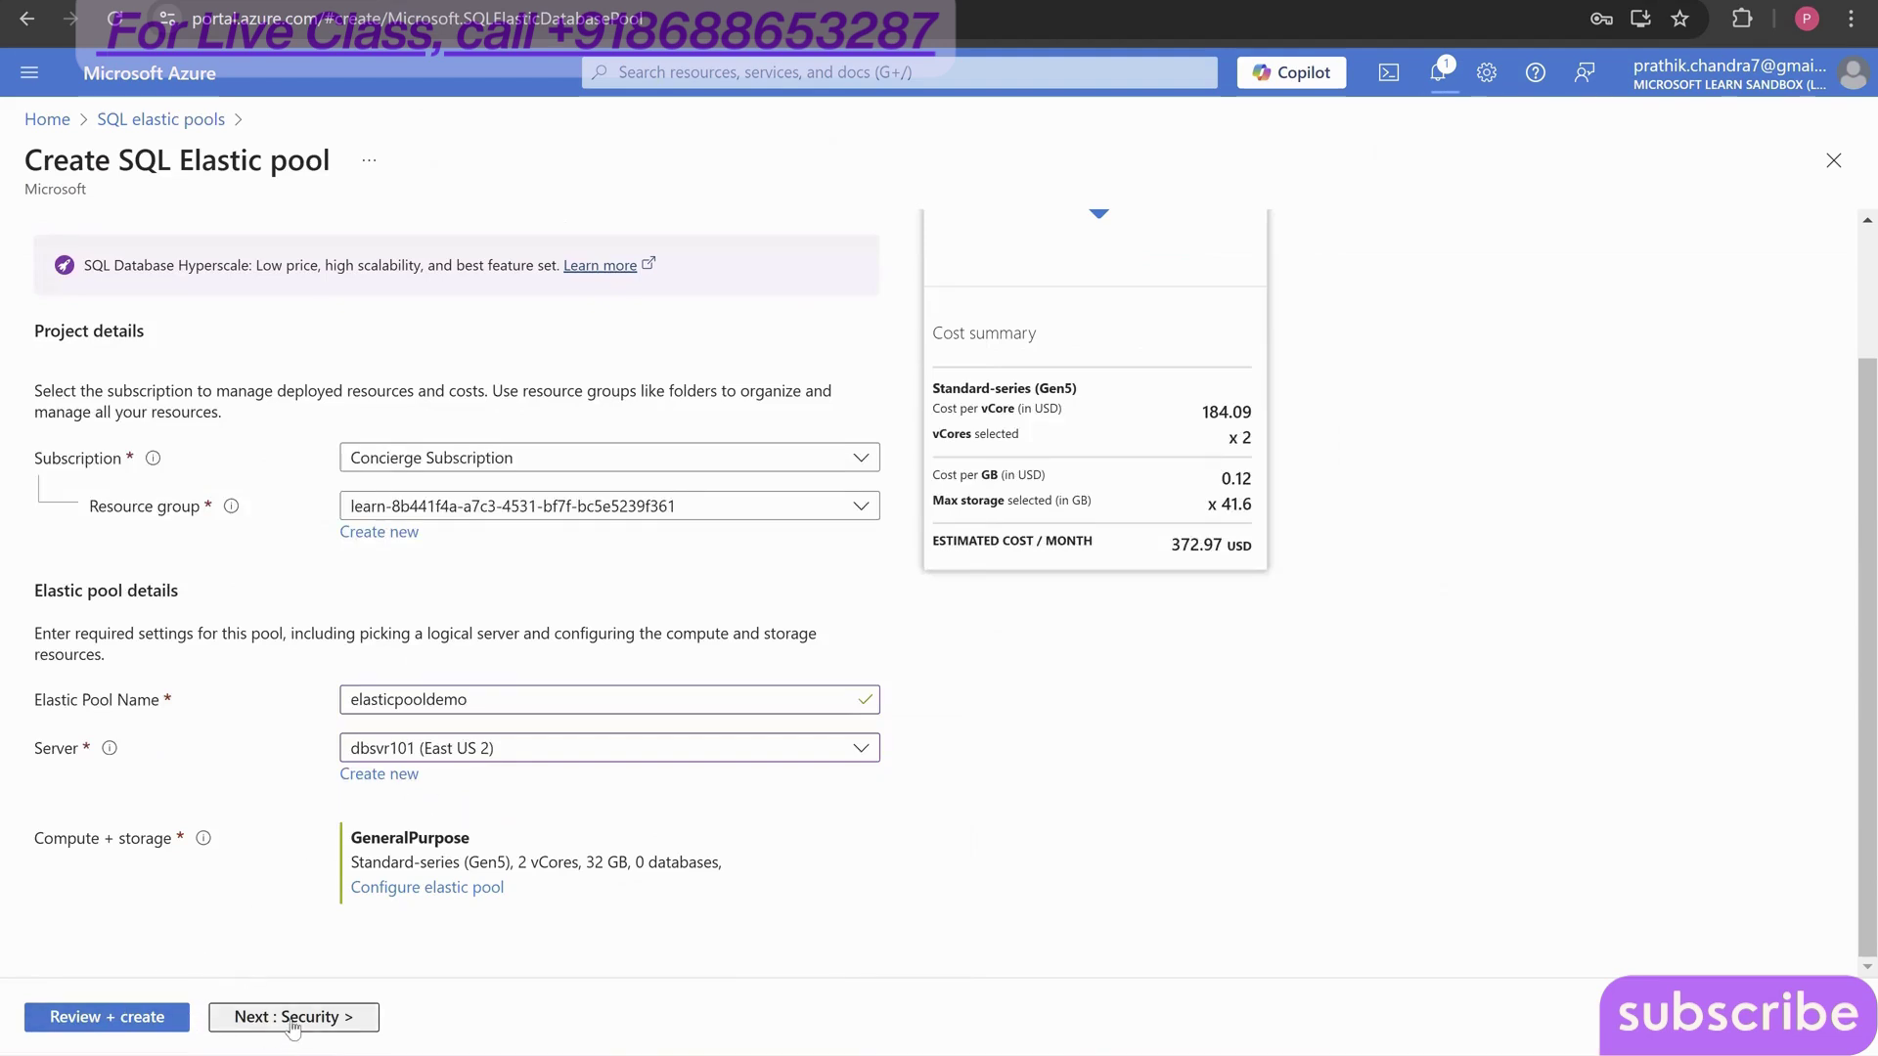
- Reselect dbsvr101 as the pool's server, keep the default security, additional and tag settings, and proceed to the final review
click(383, 750)
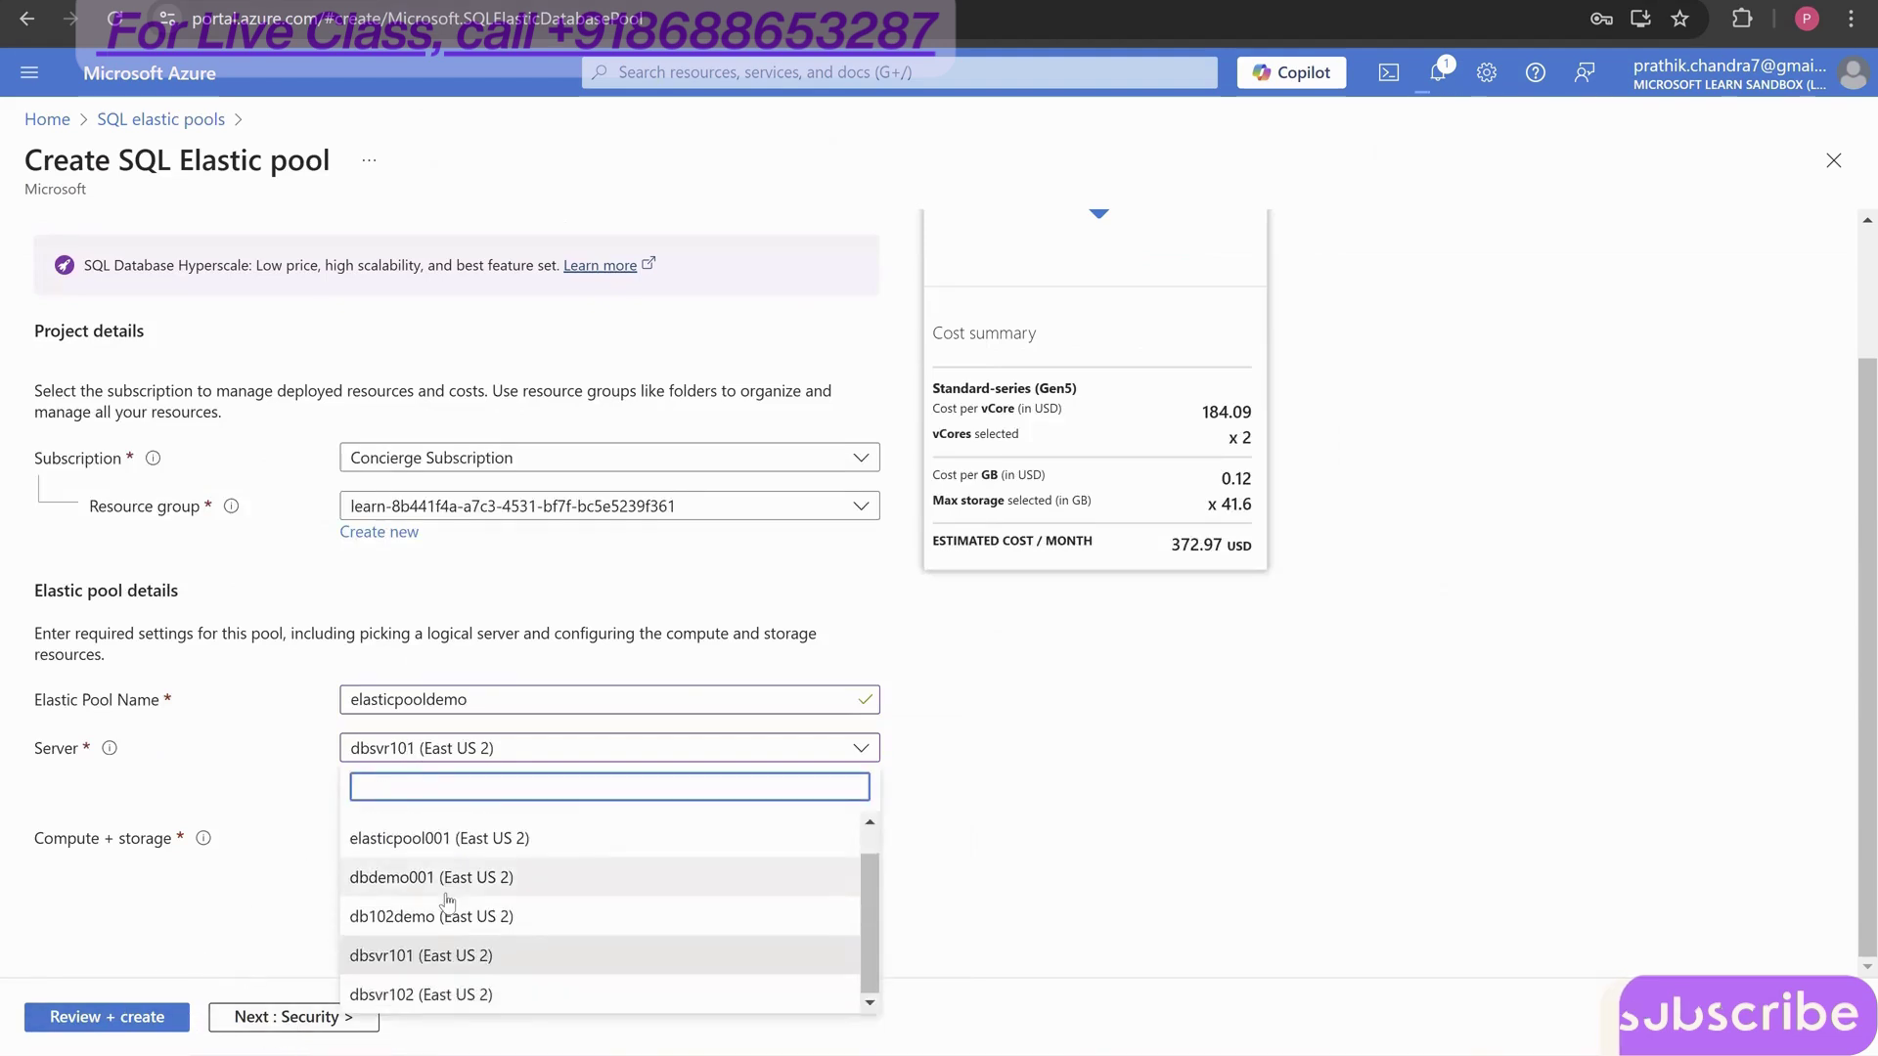
click(439, 957)
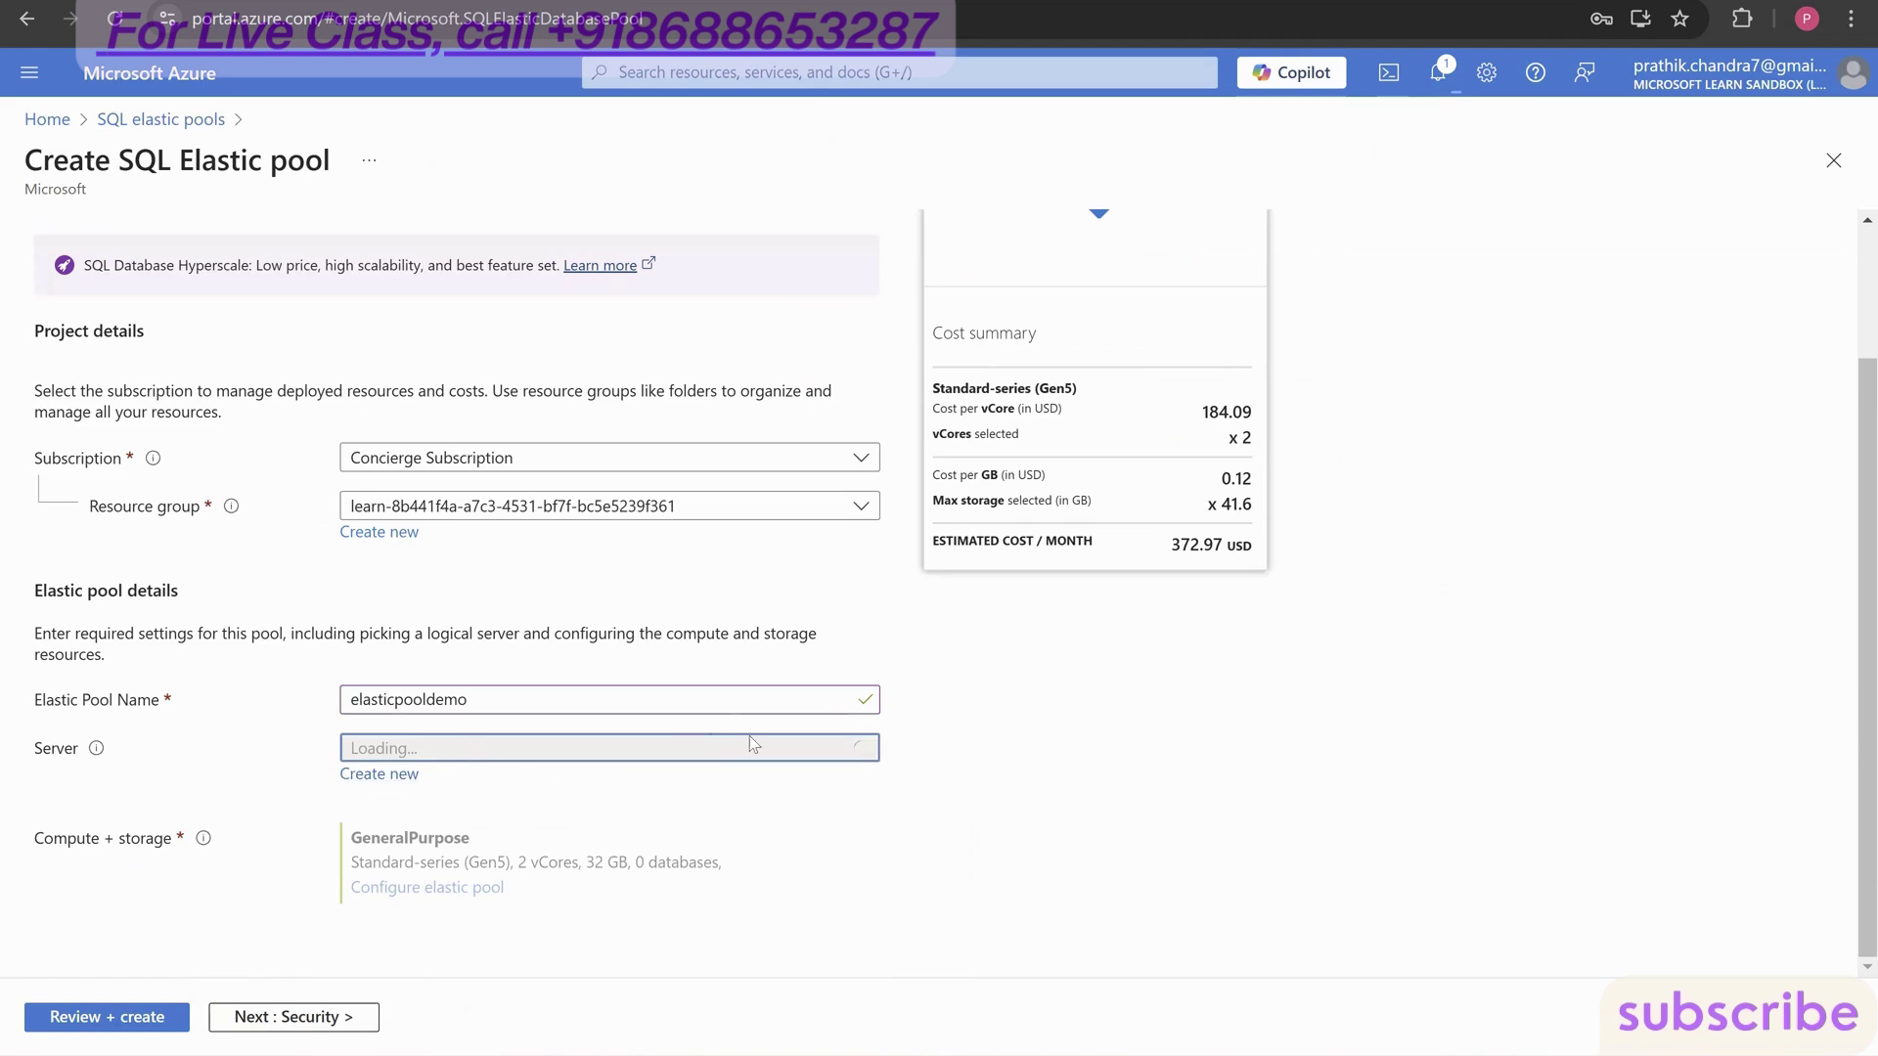
click(315, 1019)
click(404, 1018)
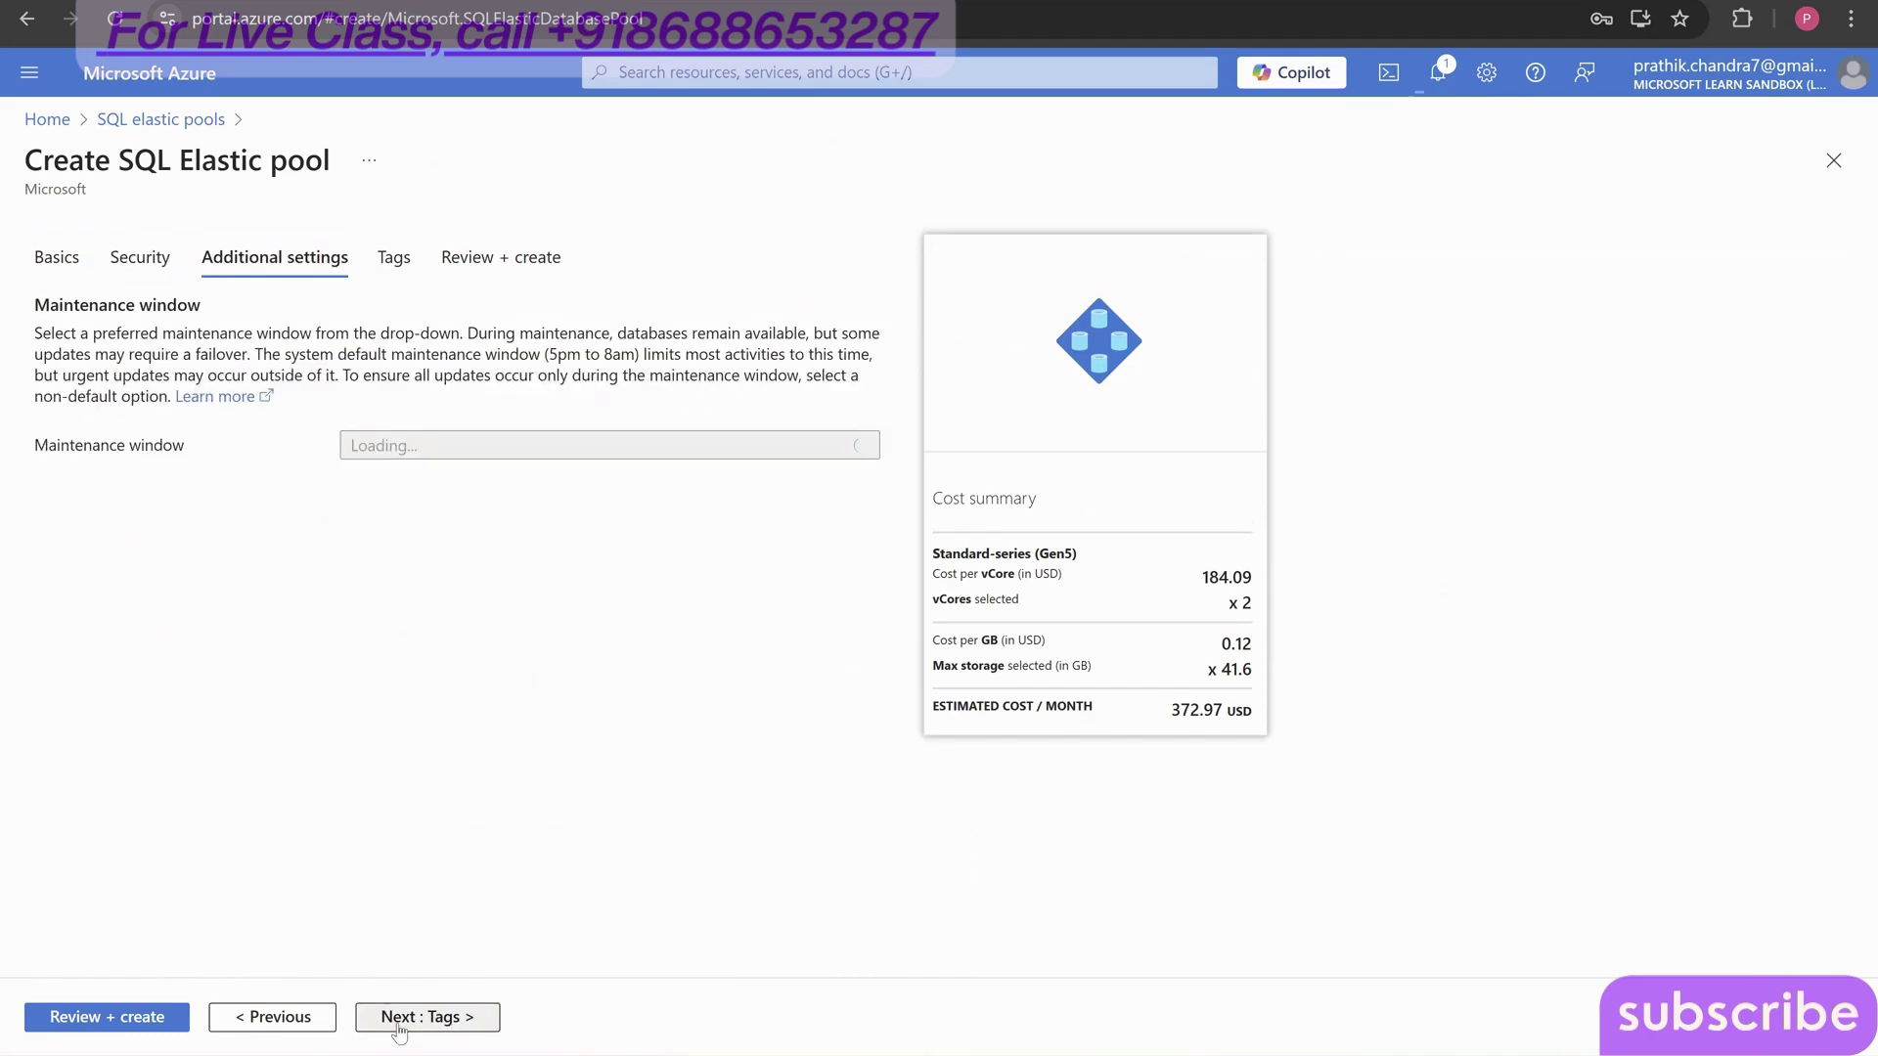
click(399, 1027)
click(409, 1032)
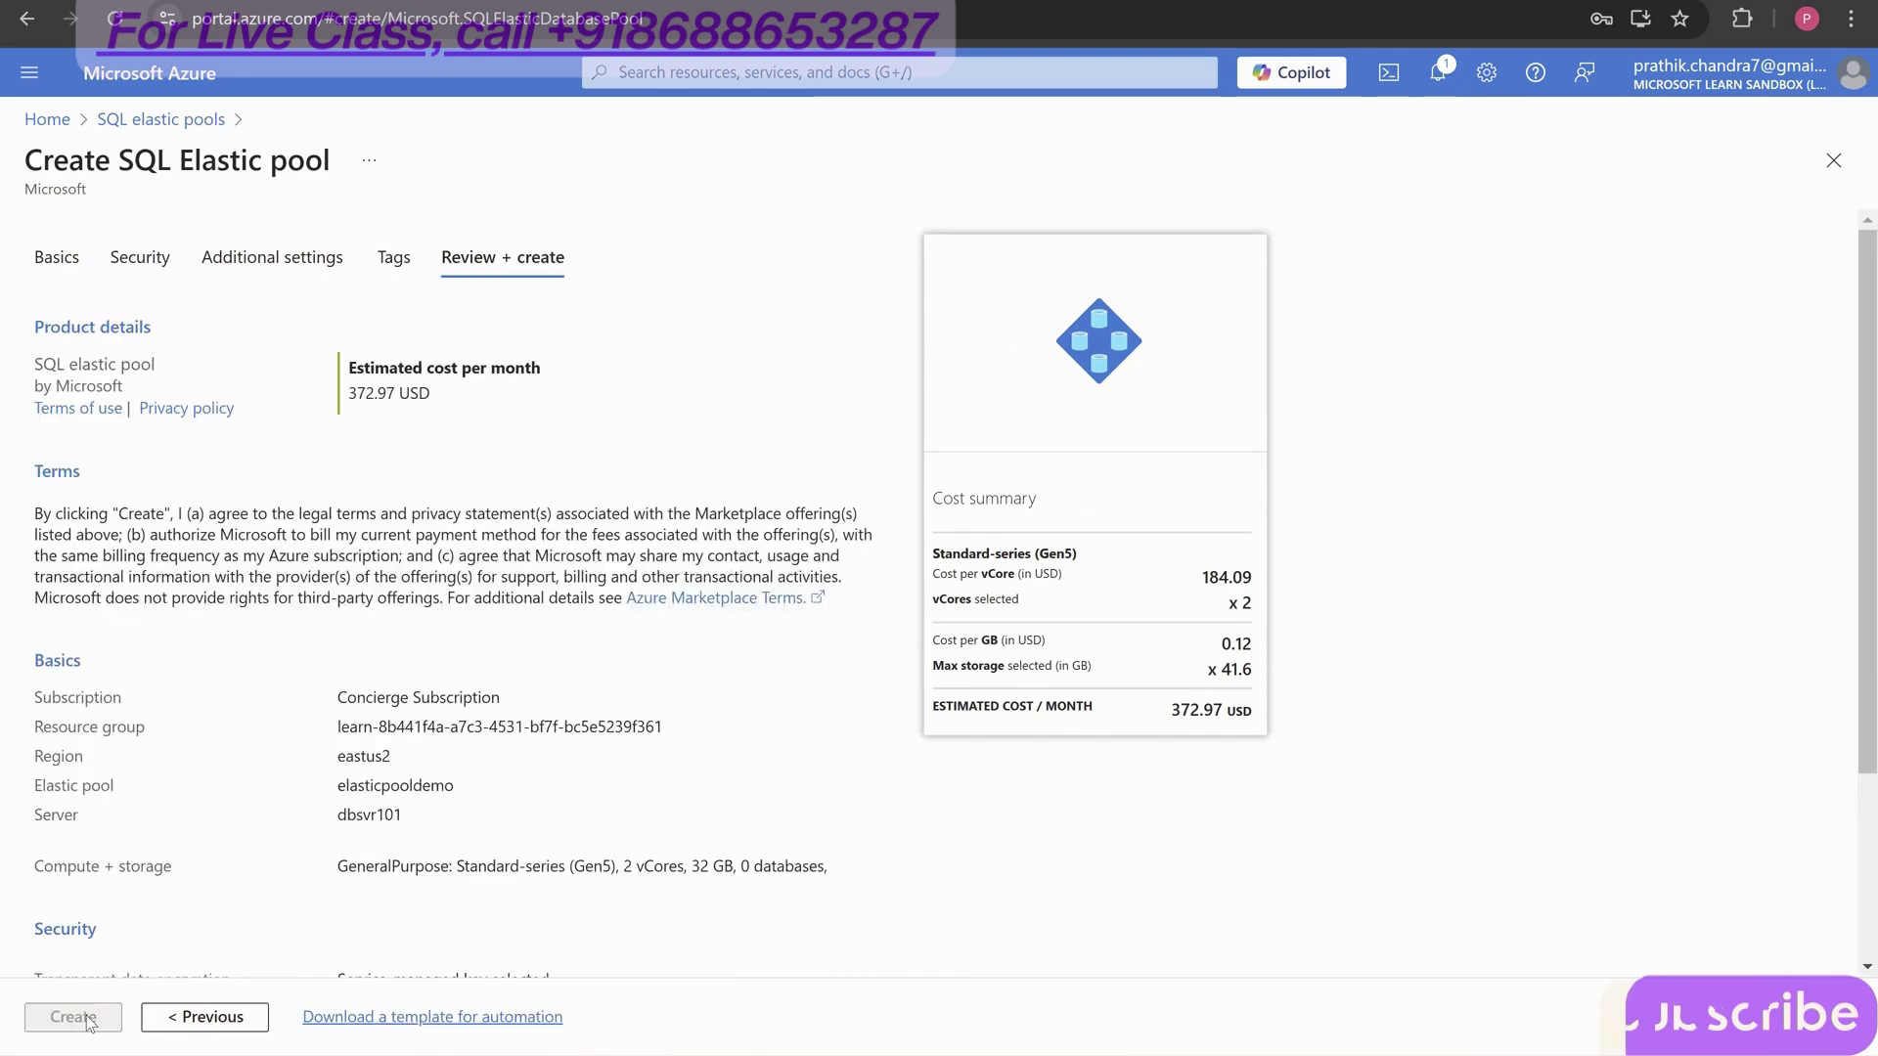
- Review the summary, create the elastic pool elasticpooldemo, and open the deployed resource
scroll(171, 897, down, 2)
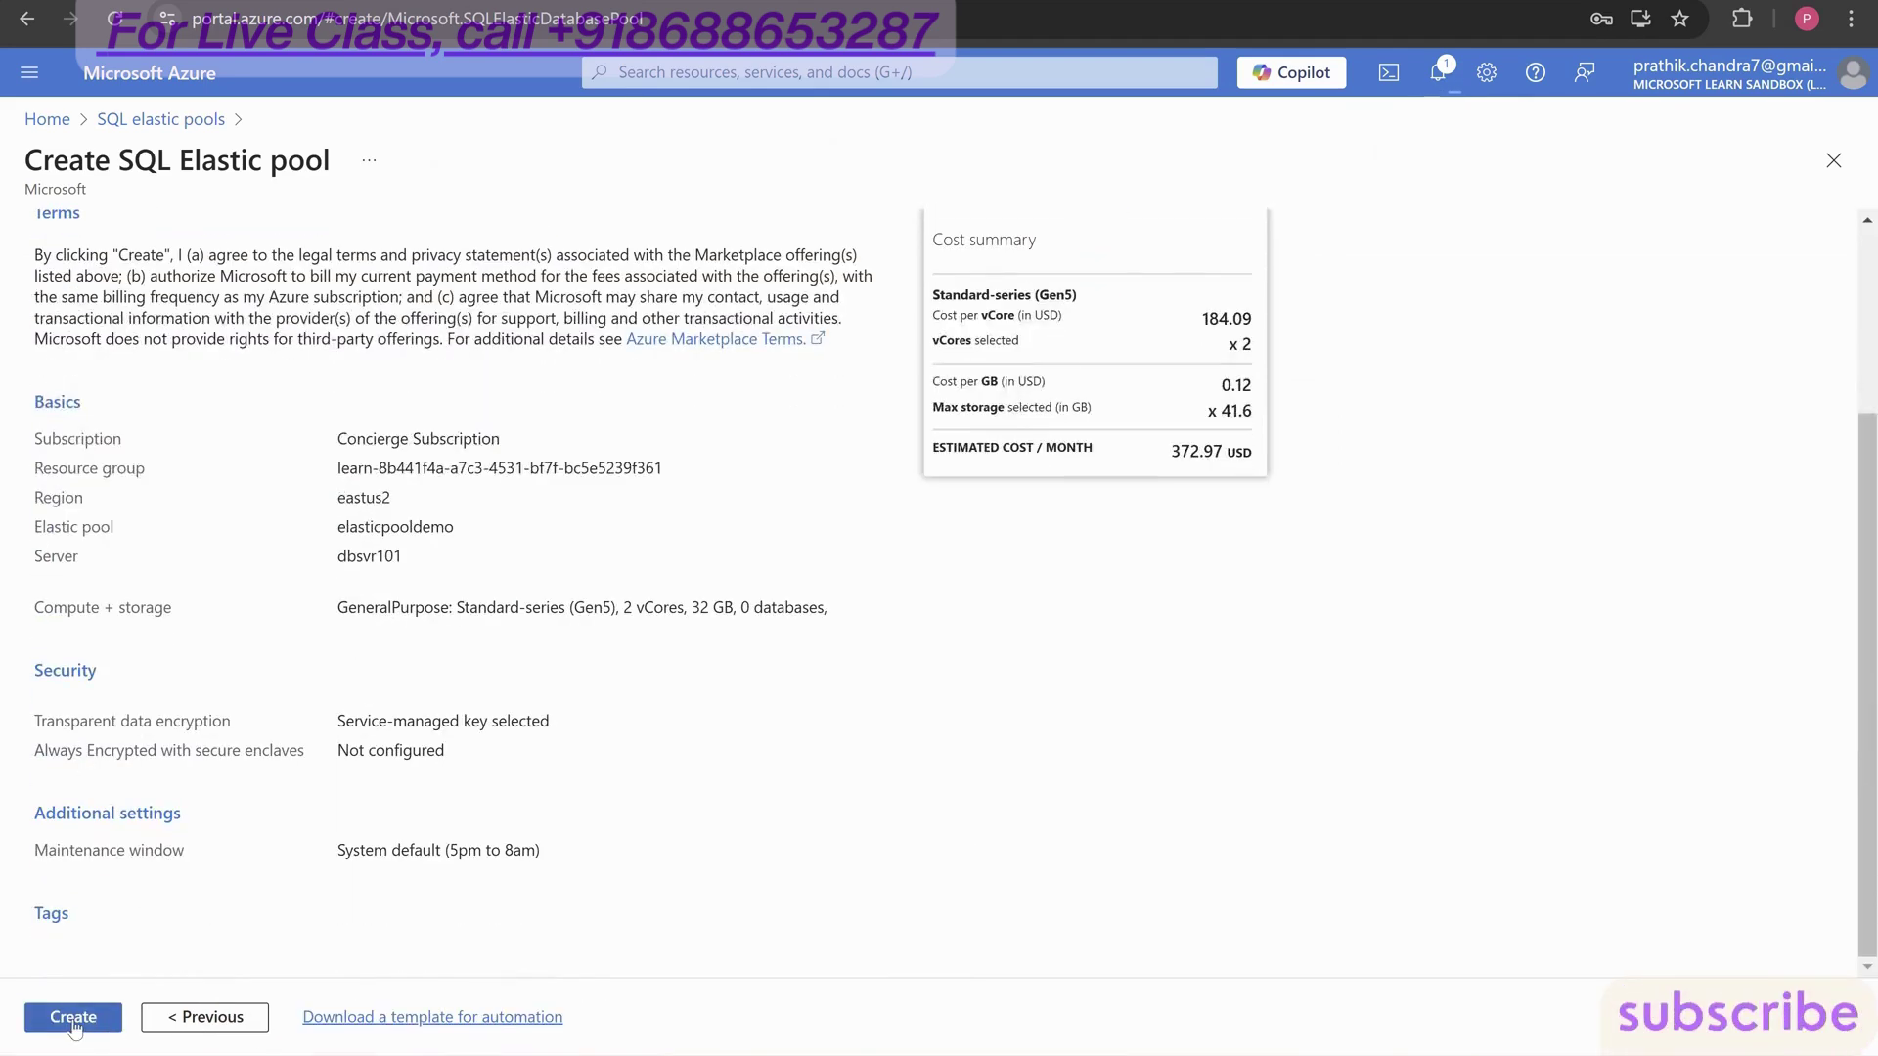
click(93, 1022)
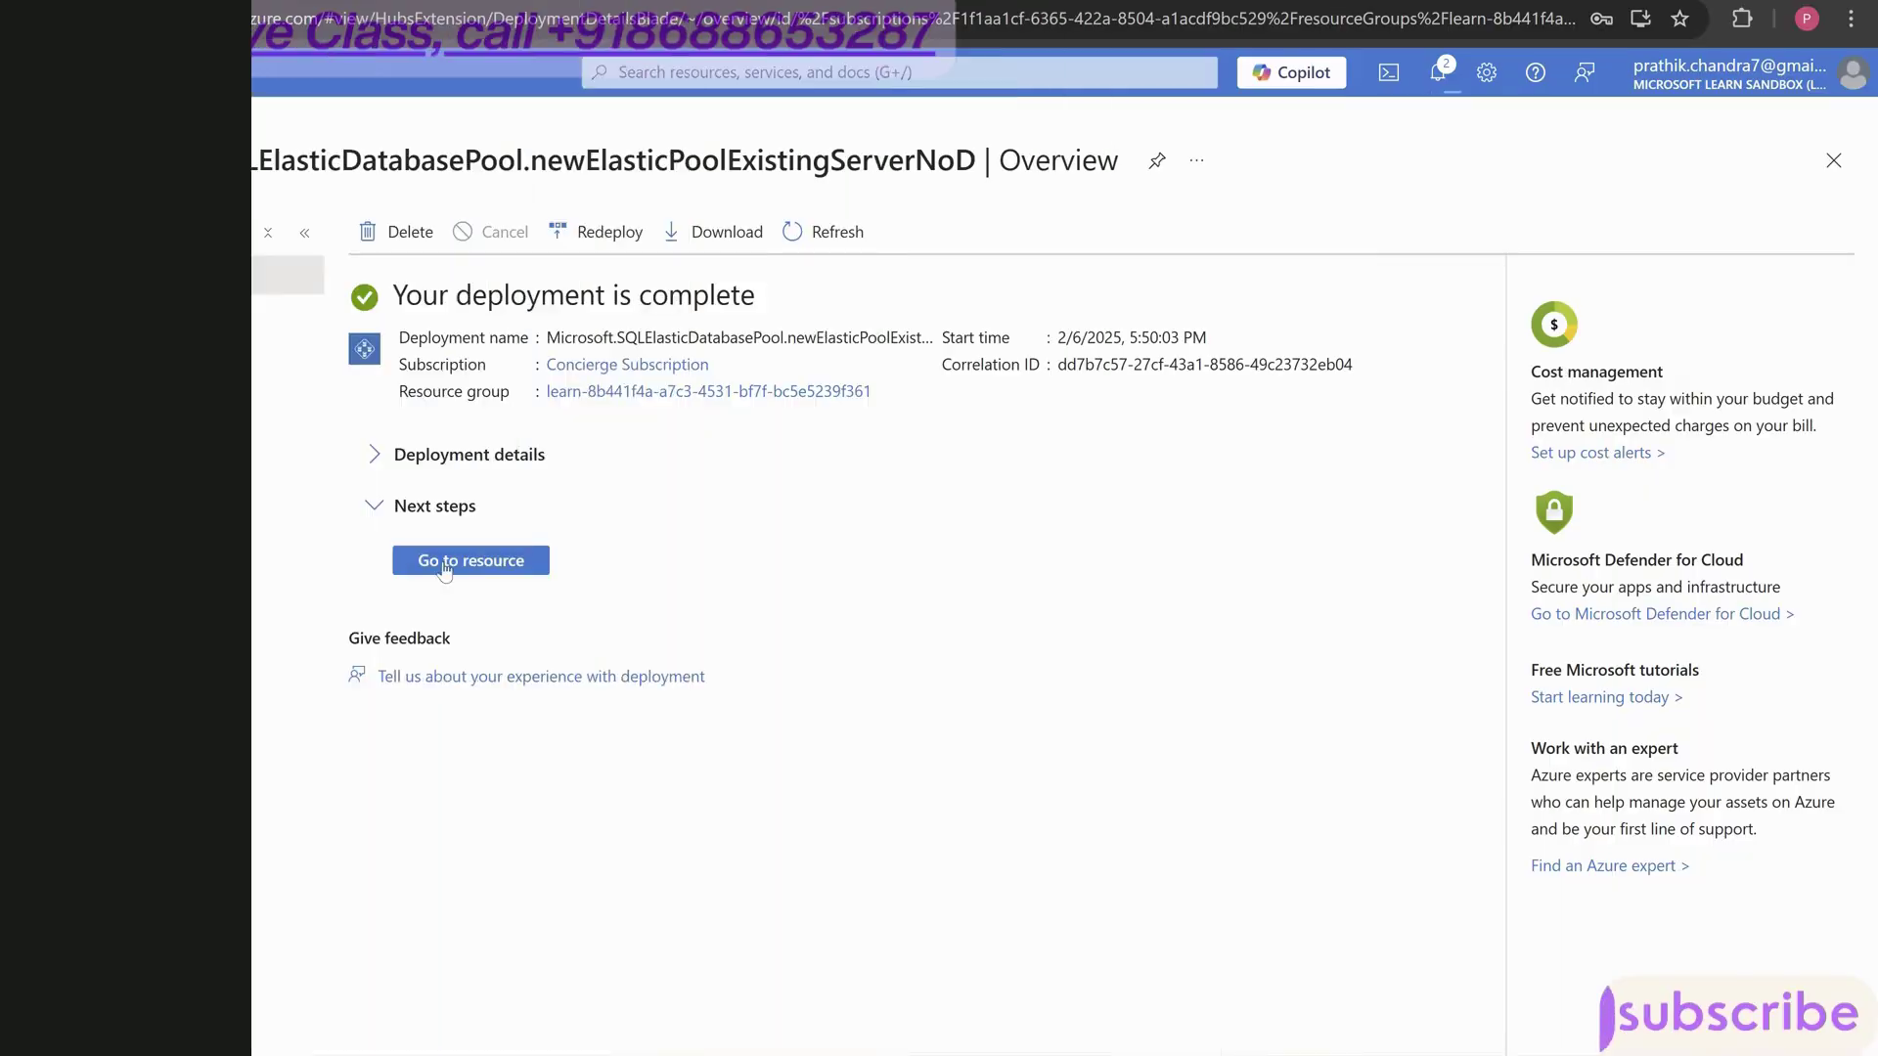
drag(393, 294, 790, 317)
click(847, 491)
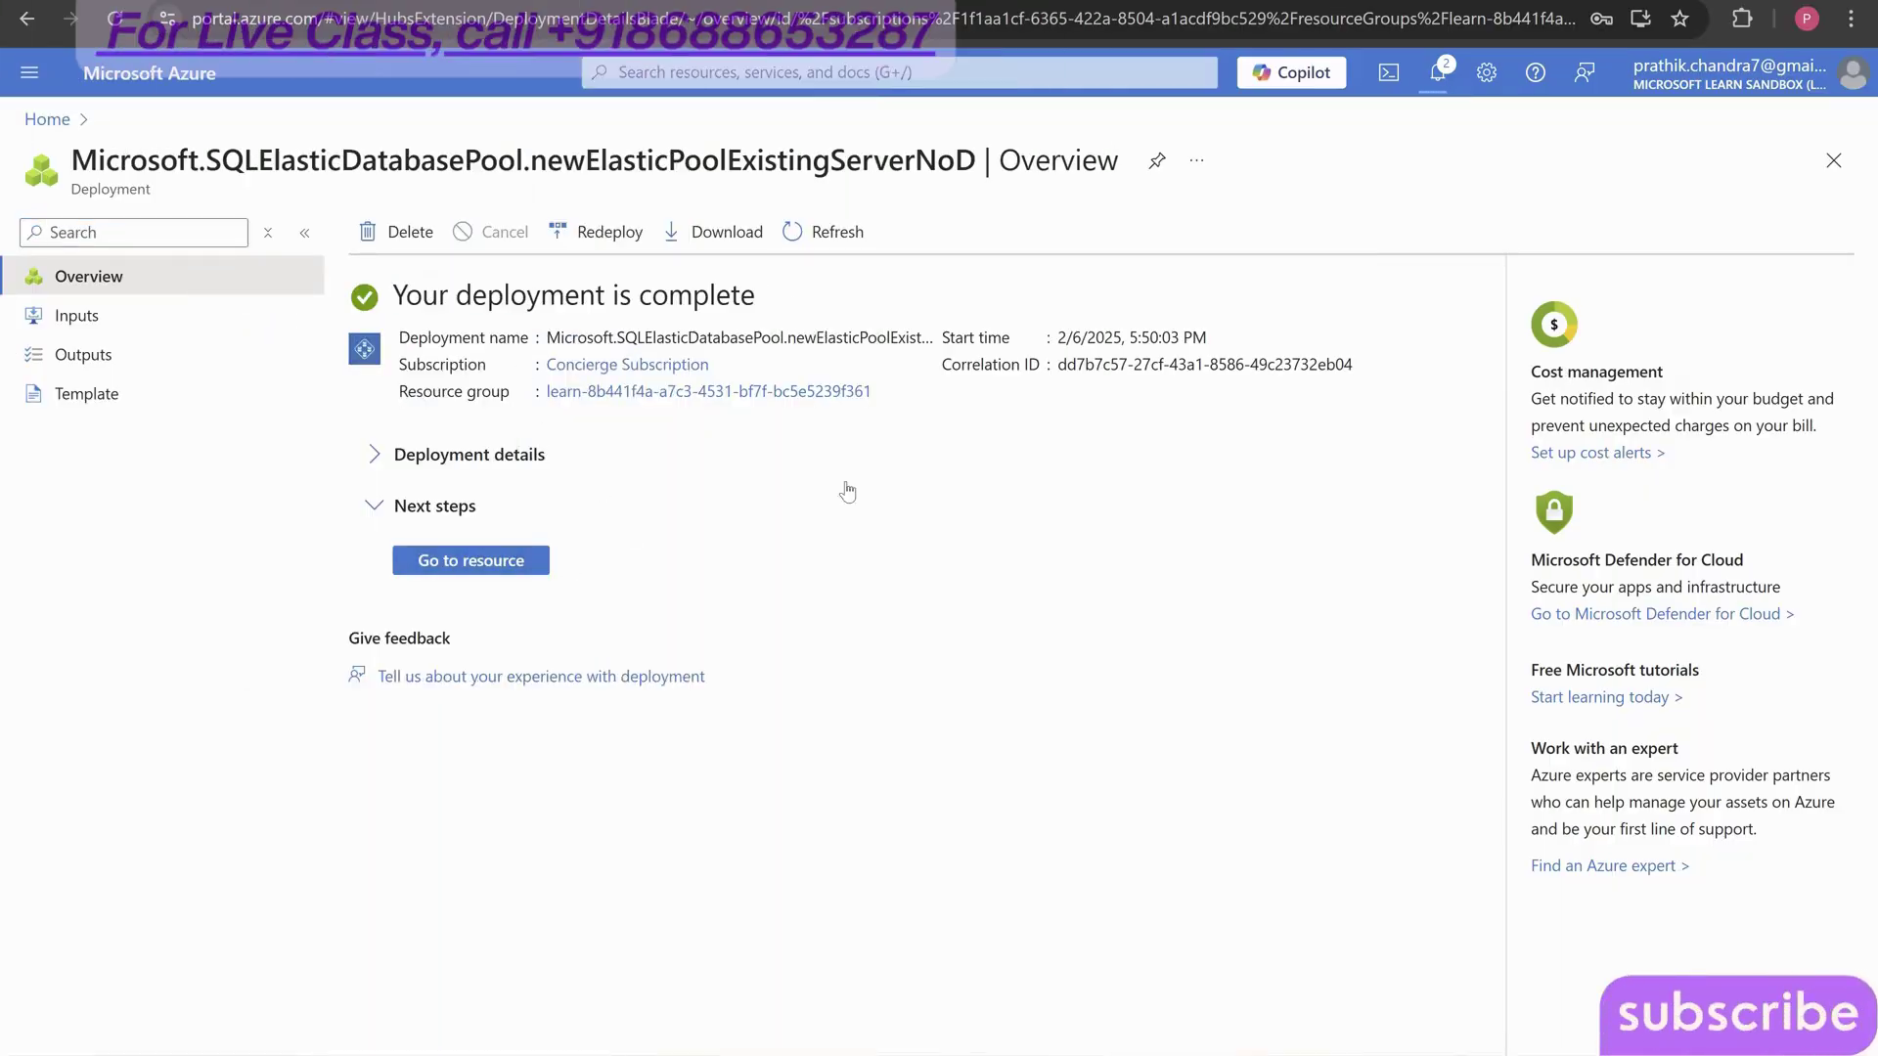
click(517, 571)
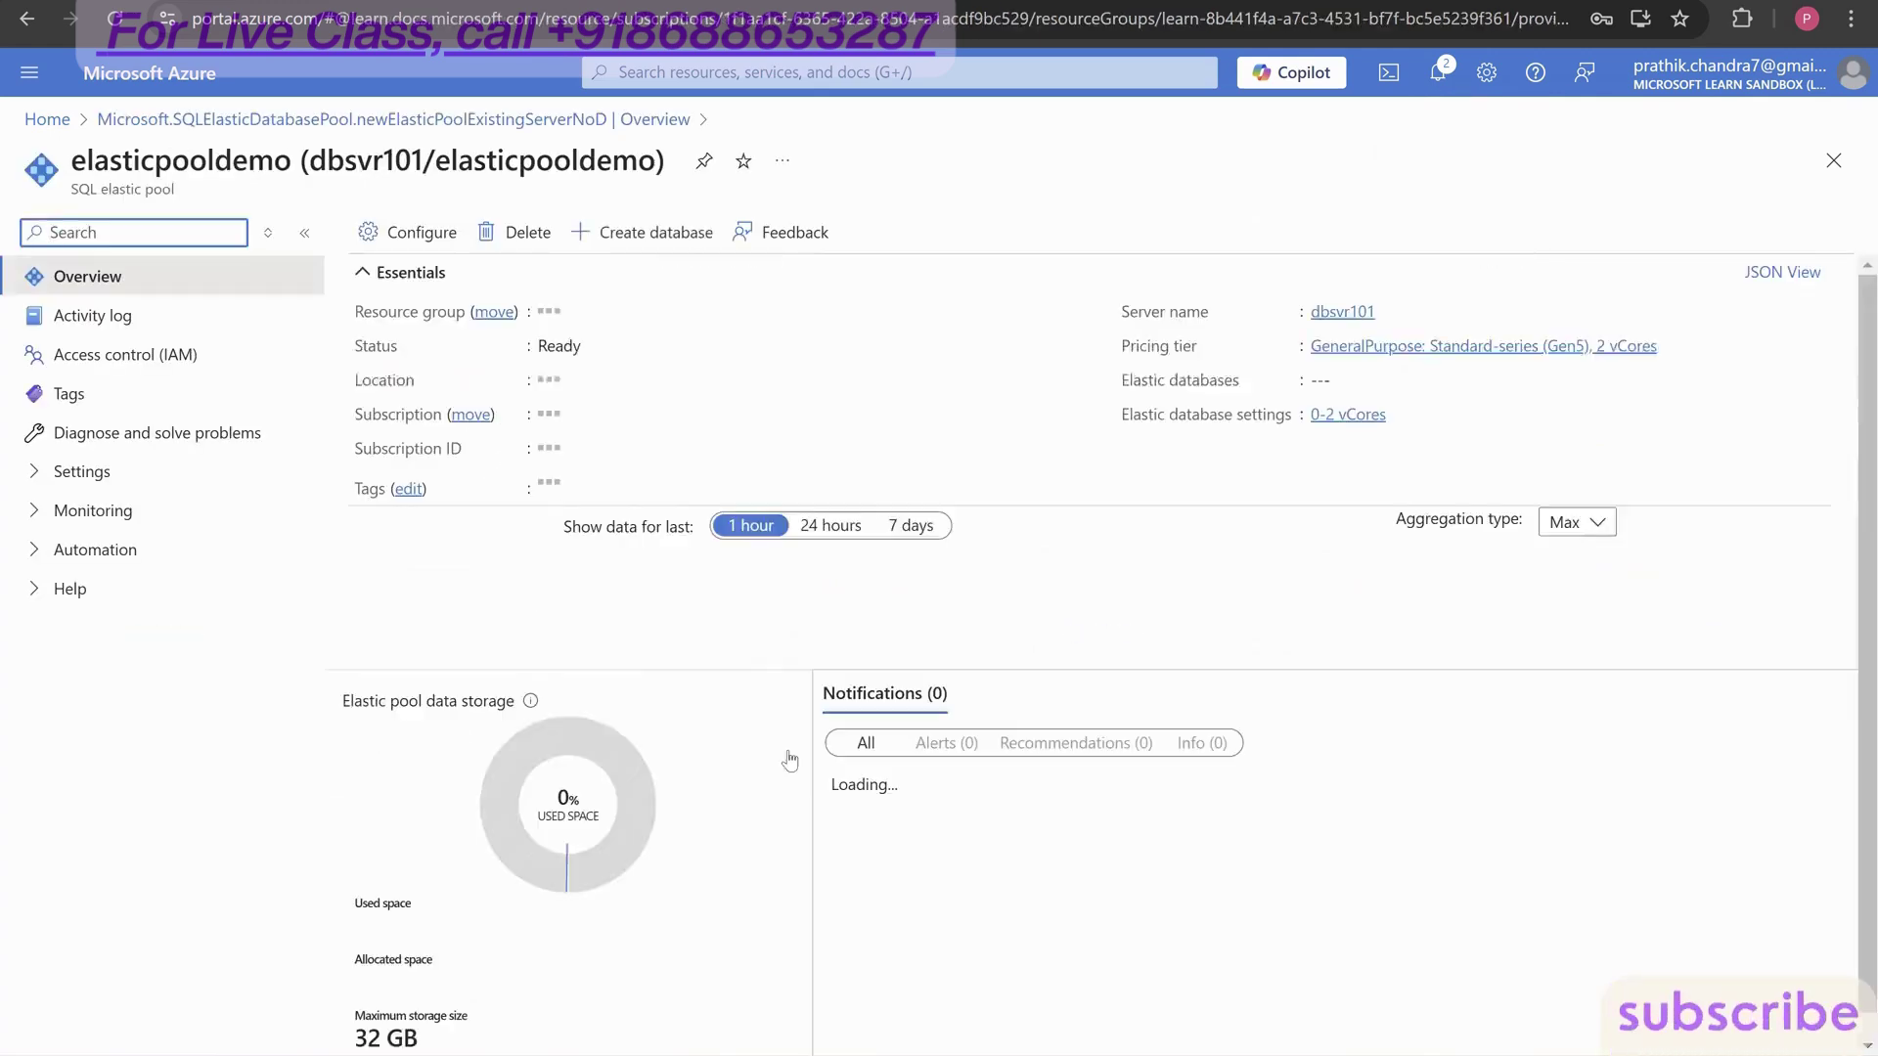
- Check the SQL databases list, and open elasticpooldemo's configuration from the SQL elastic pools list to review its pool settings and service tier options
click(29, 72)
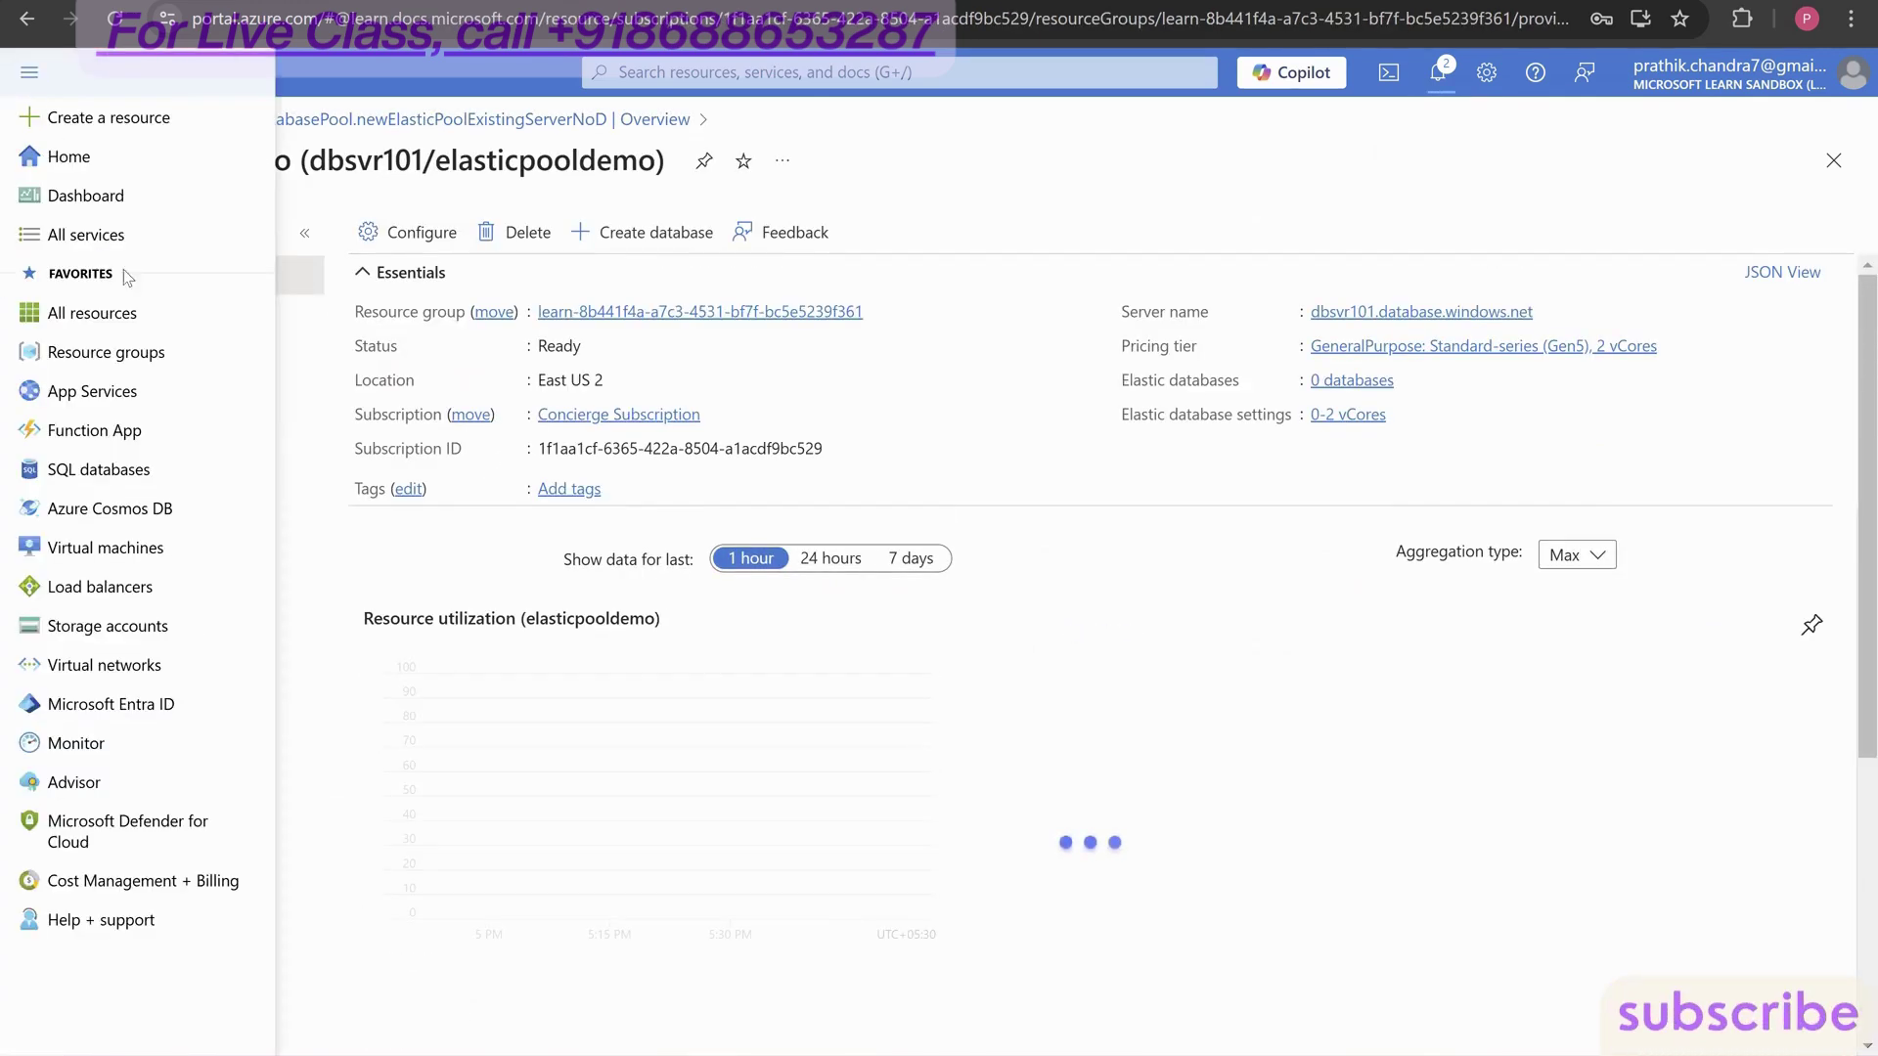
click(125, 467)
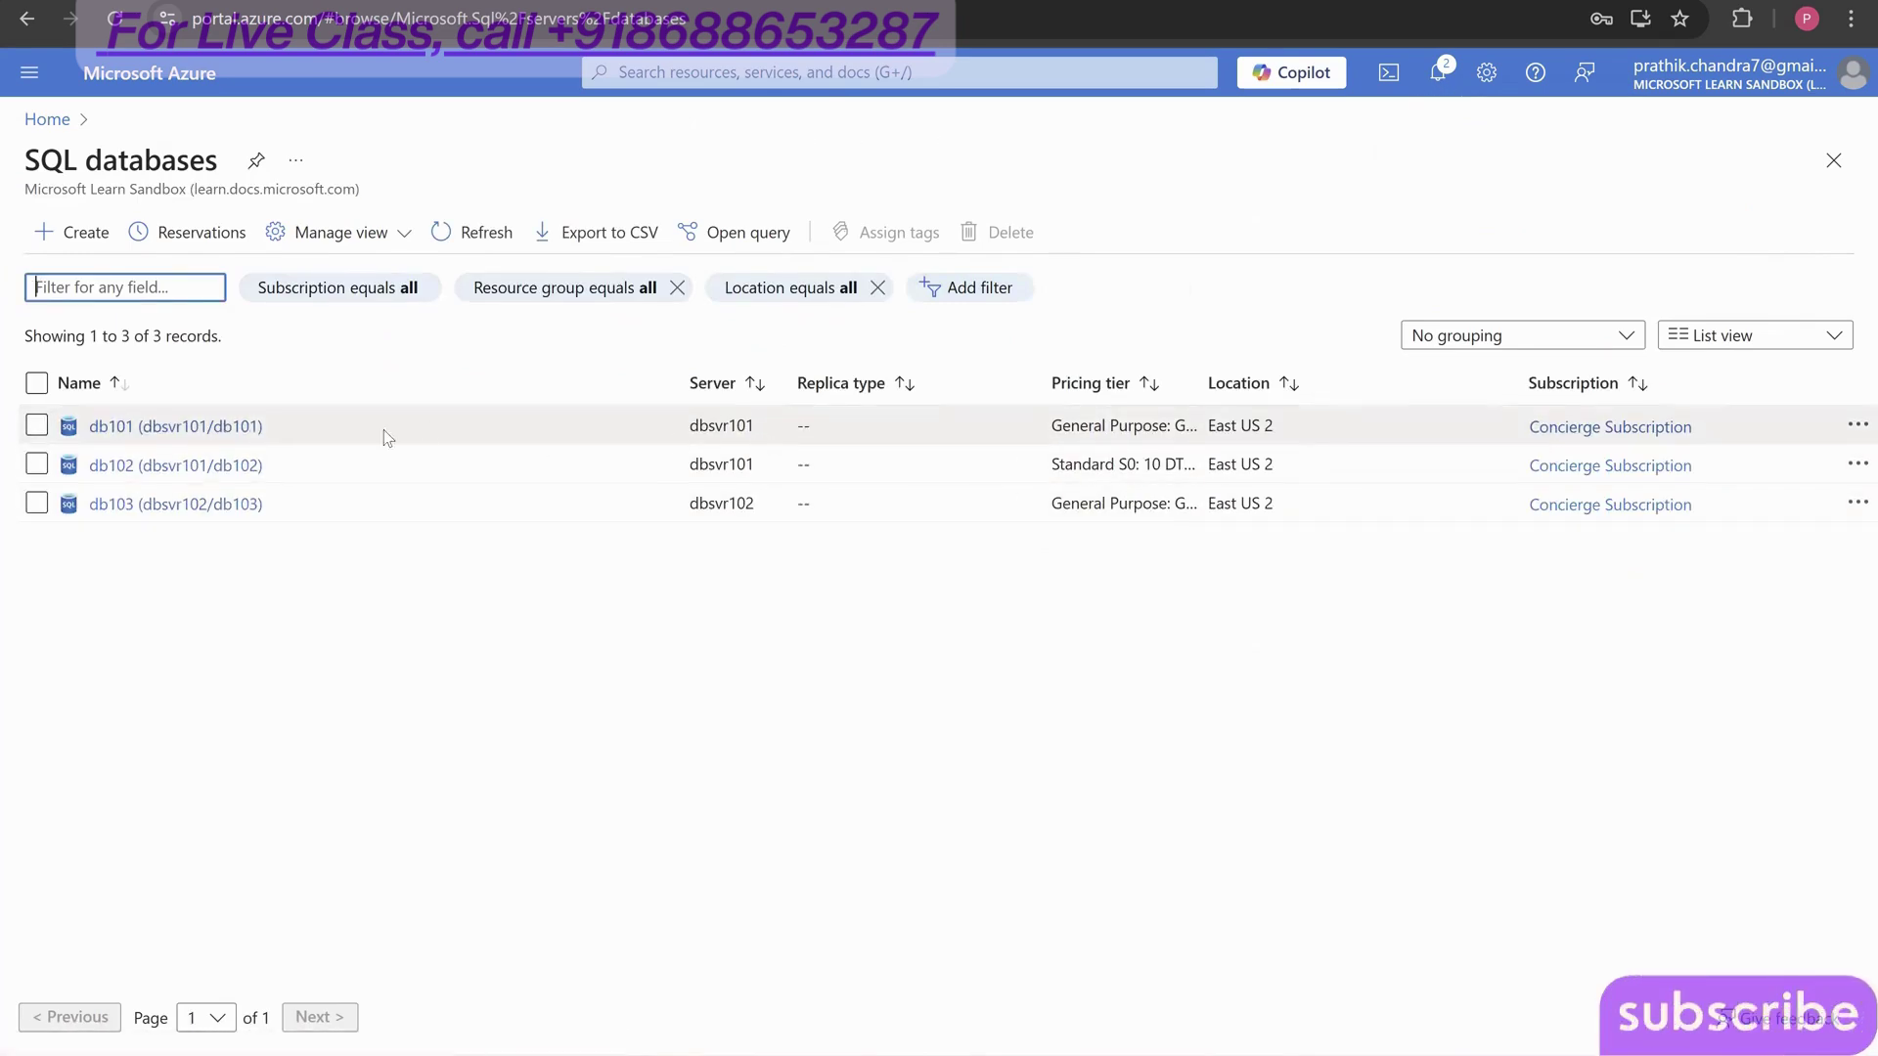
click(682, 74)
click(782, 445)
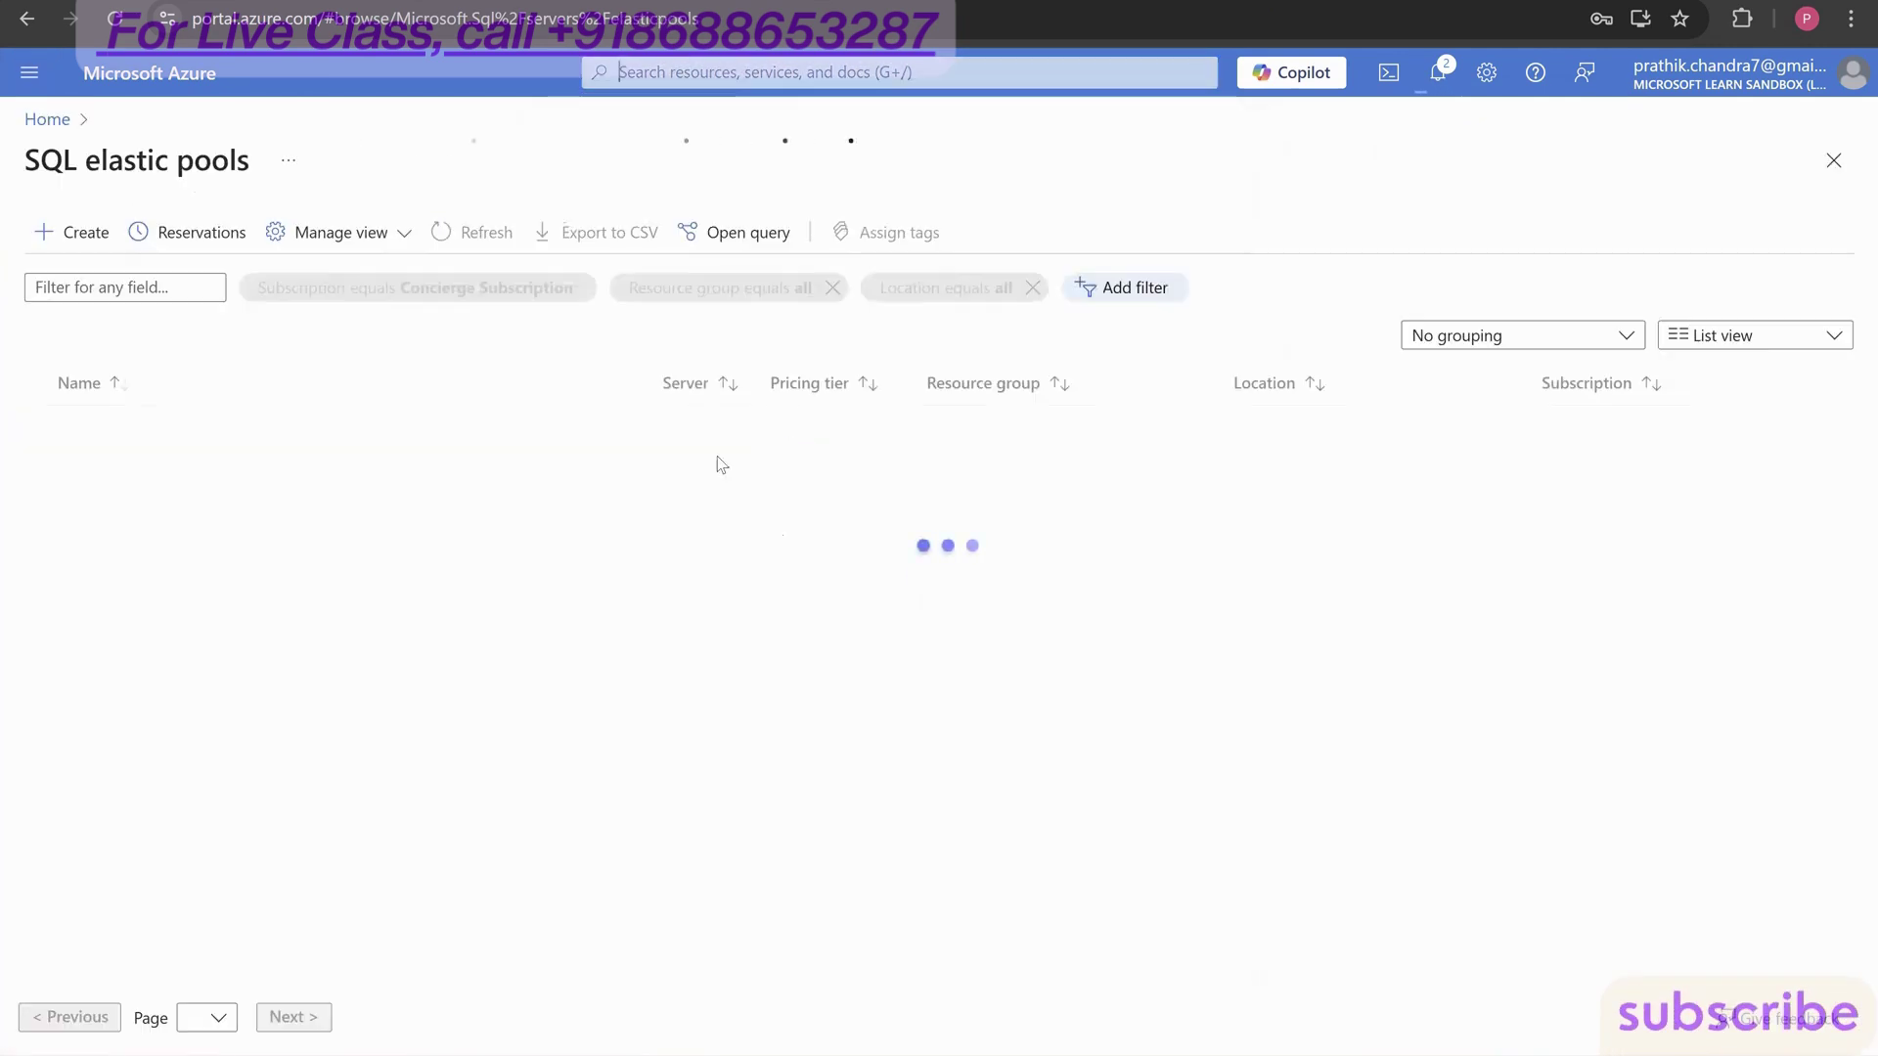
click(274, 465)
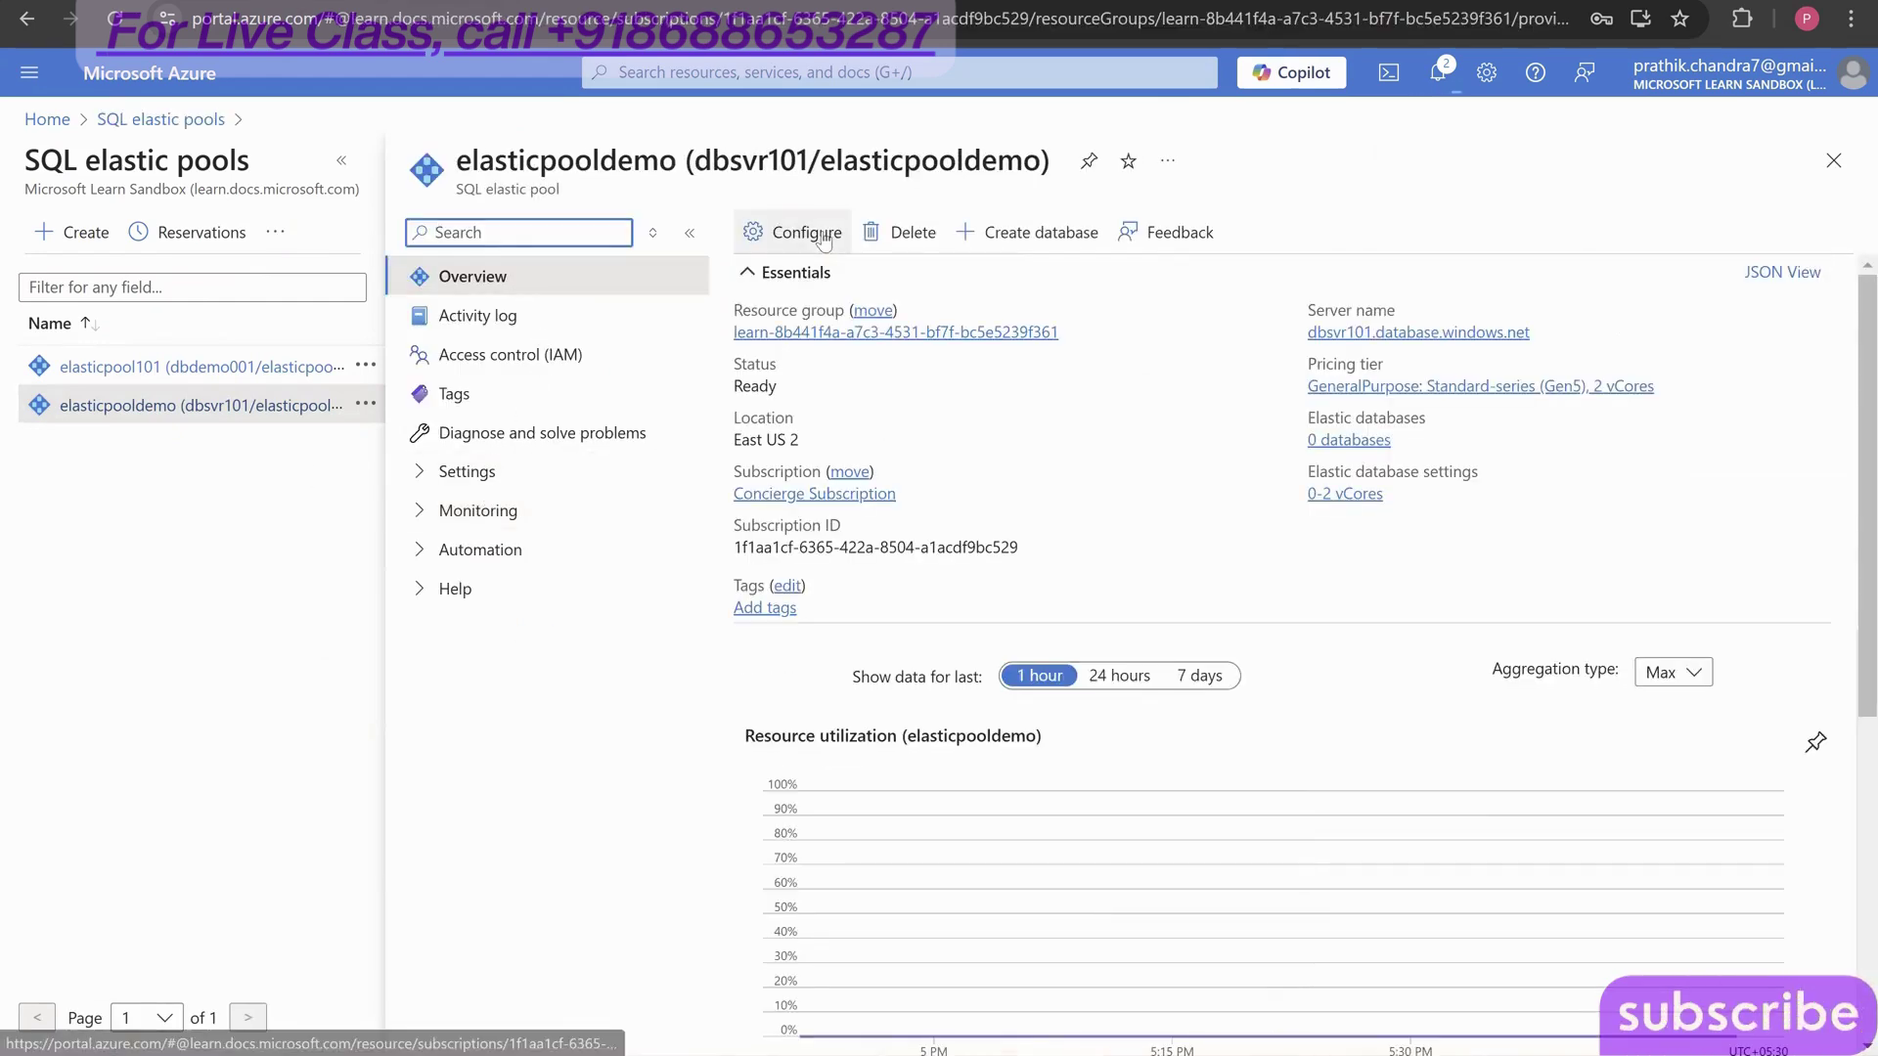
click(820, 235)
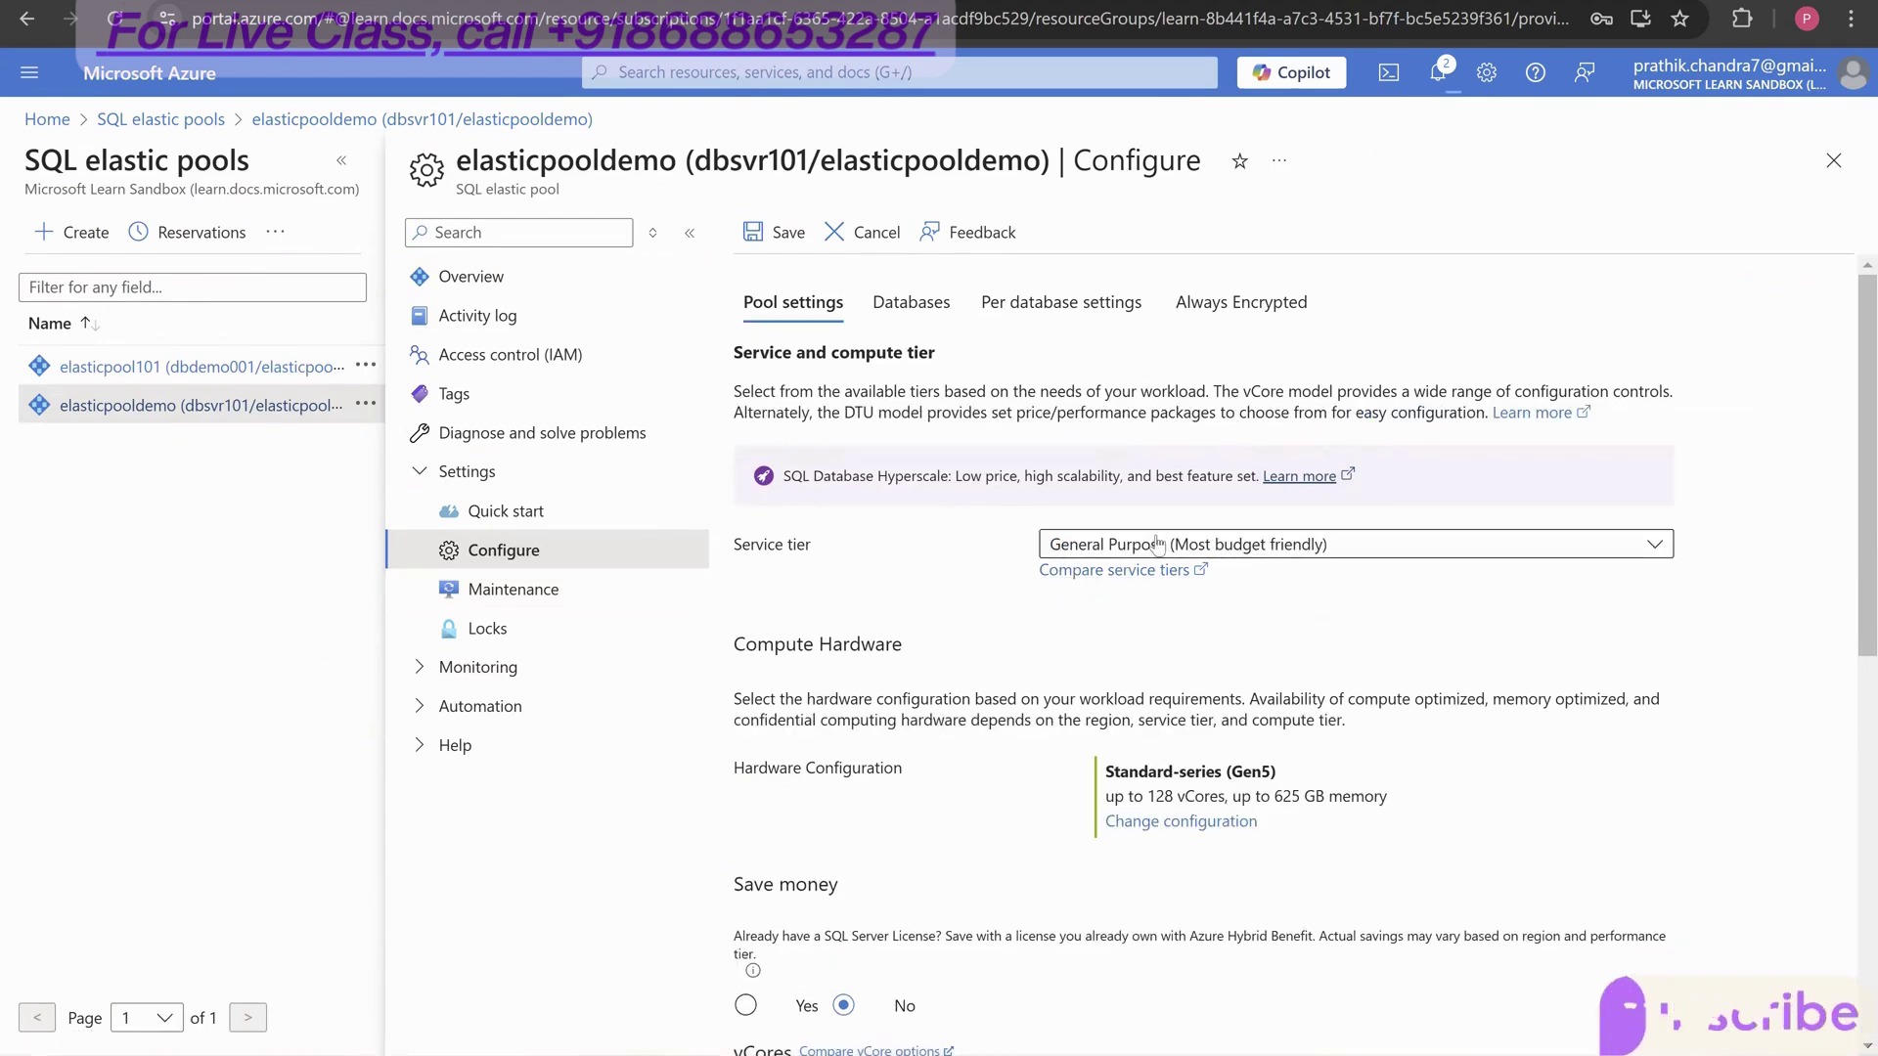
scroll(1169, 563, down, 3)
scroll(1169, 563, up, 3)
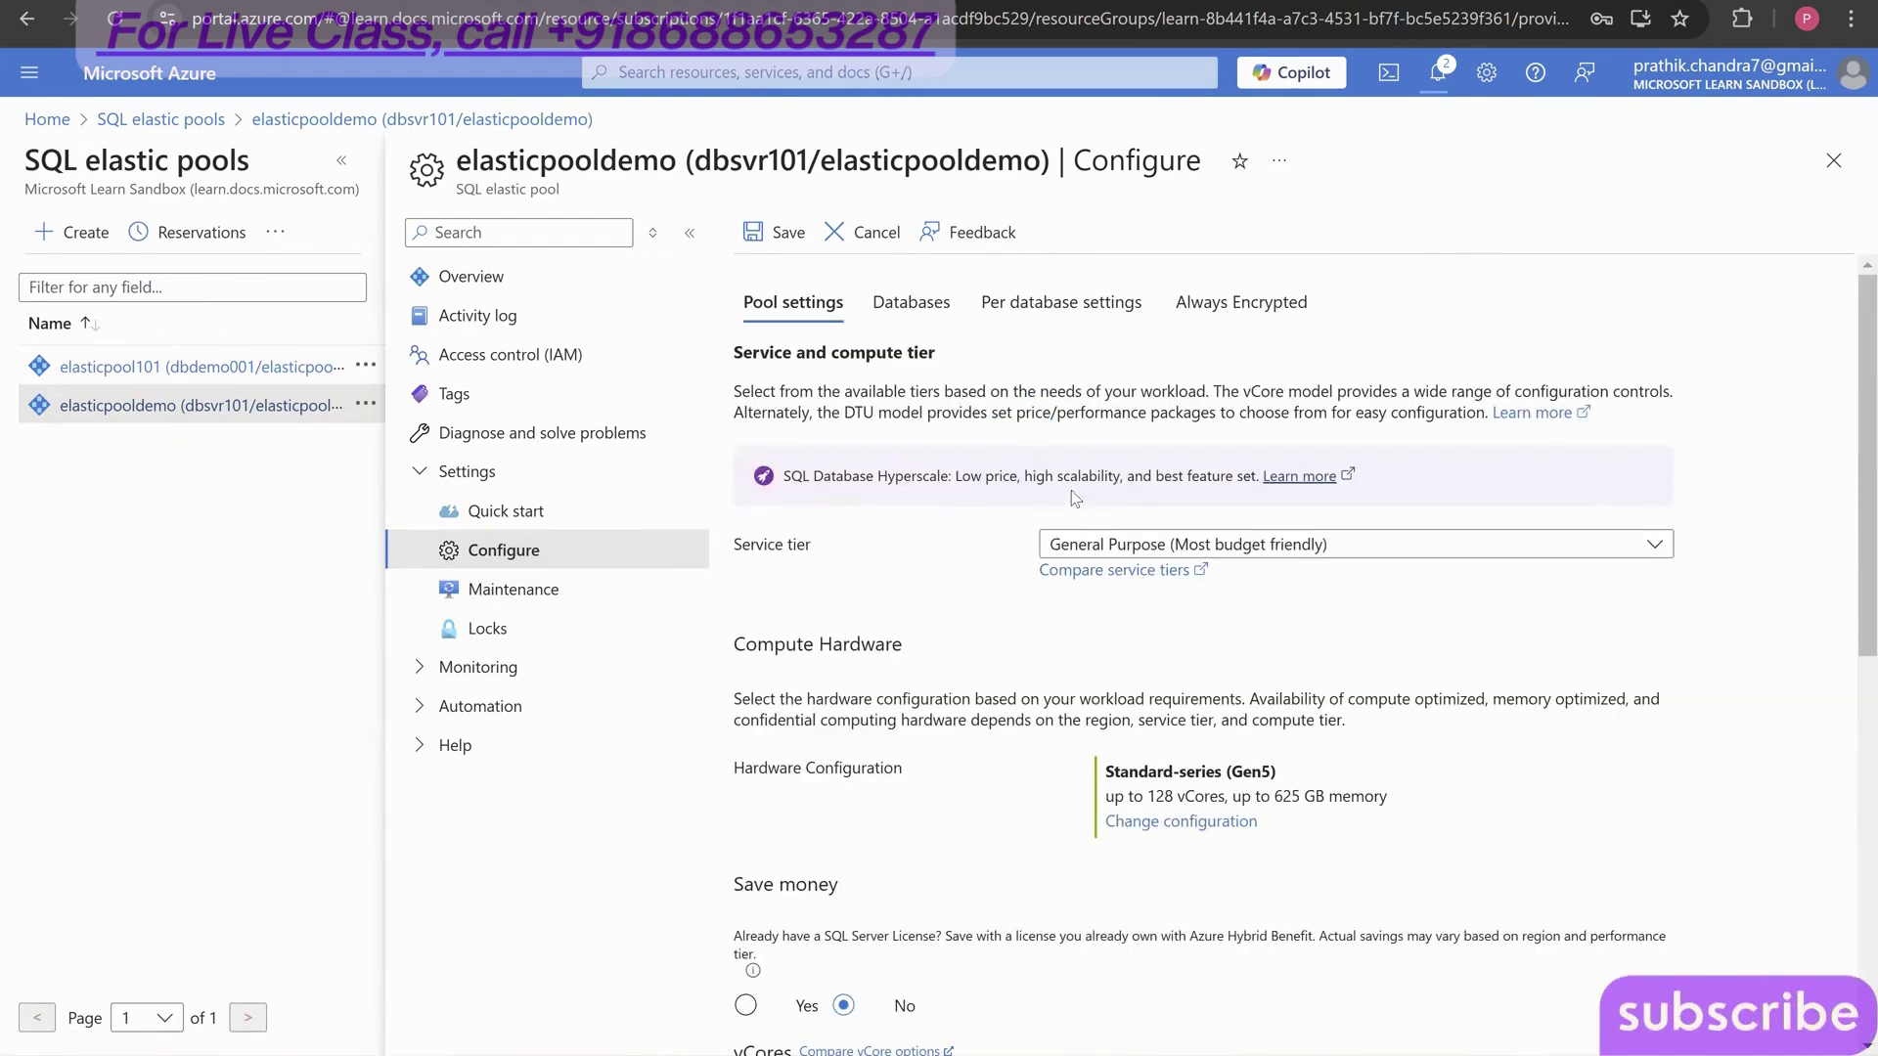
click(1178, 545)
click(1178, 545)
- Add databases db101 and db102 to the elastic pool and save the pool configuration
click(919, 325)
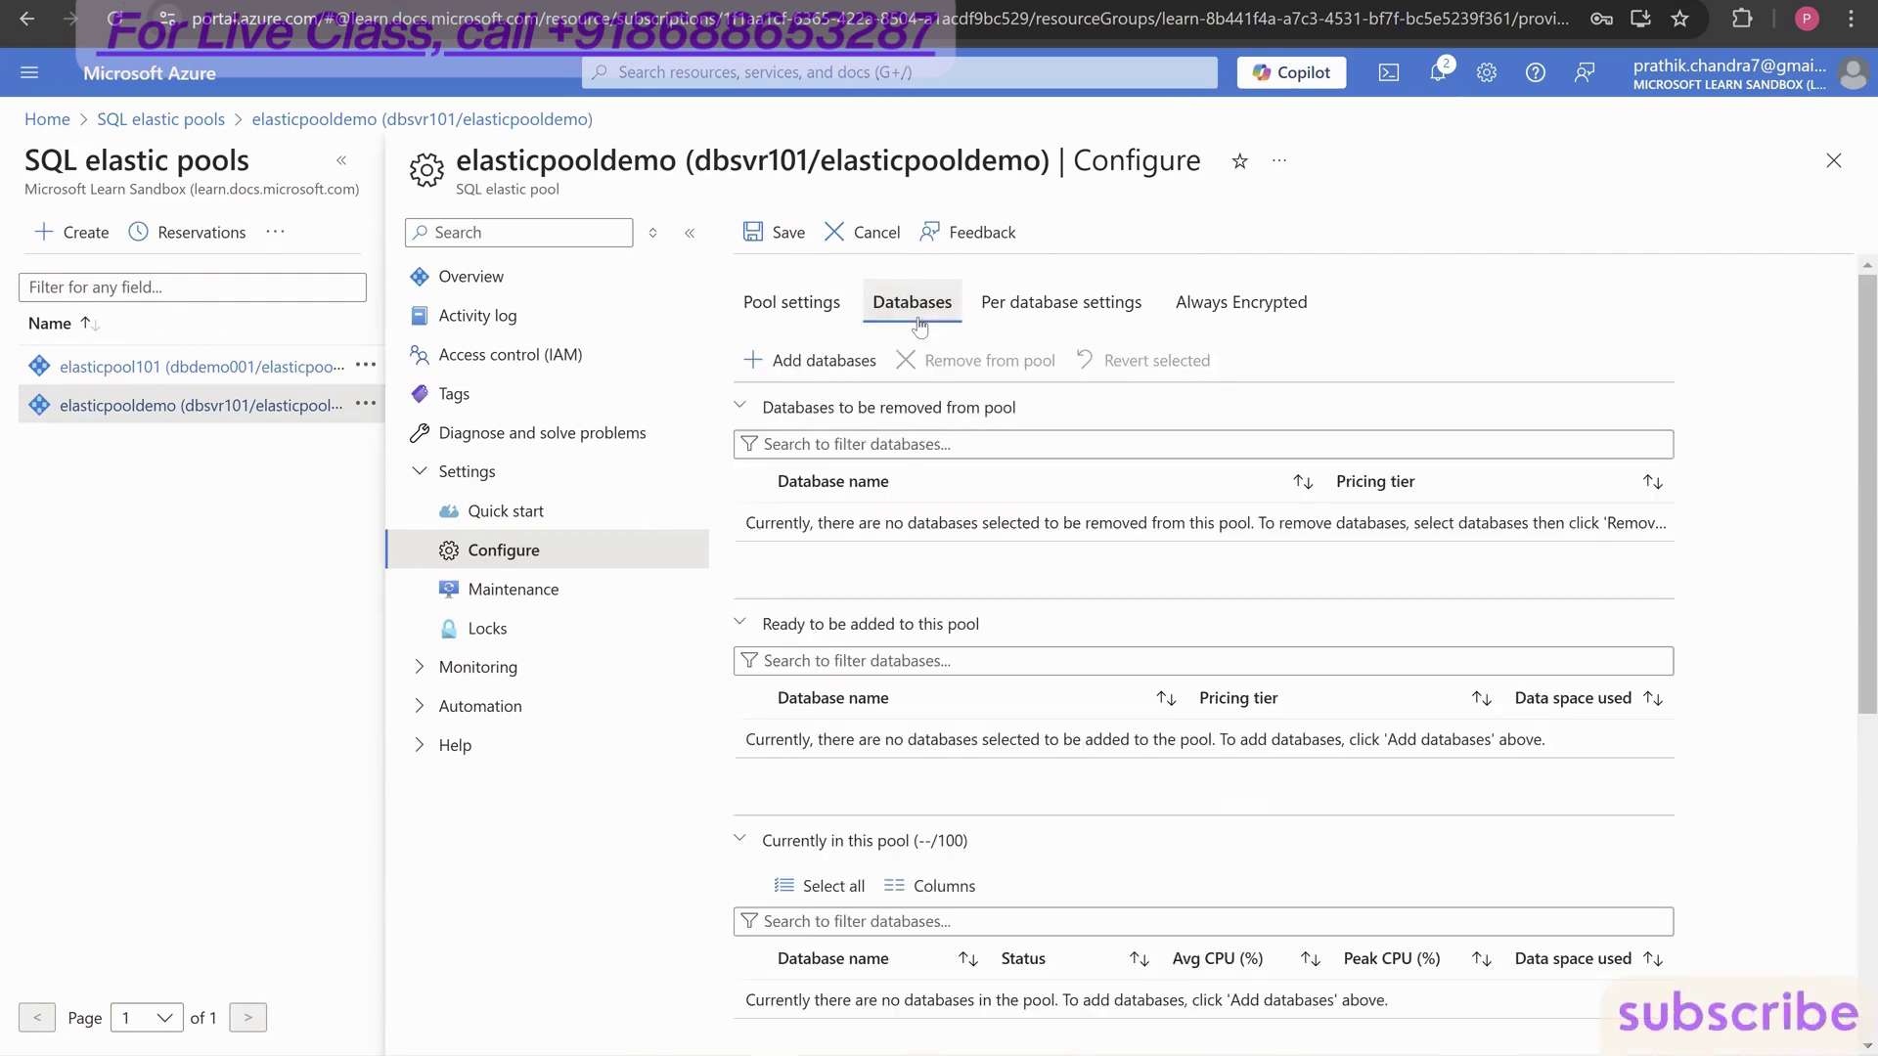
click(822, 378)
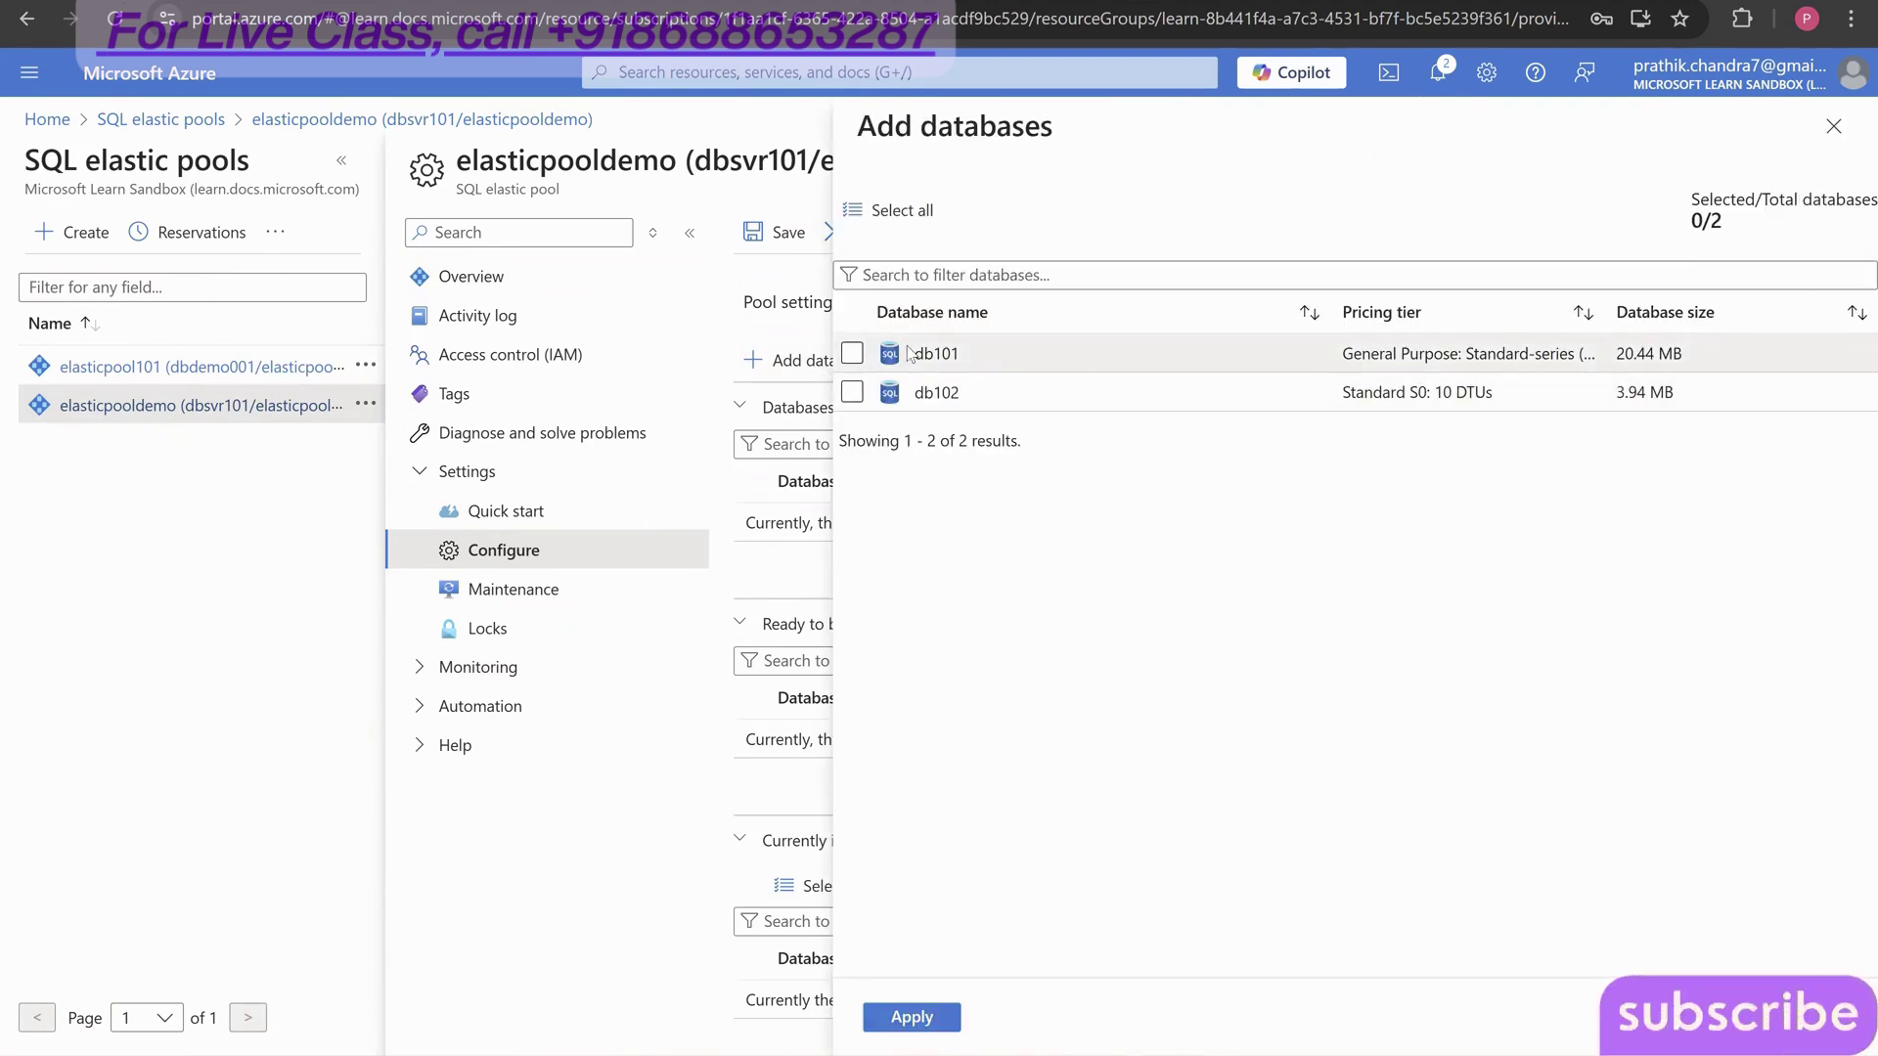
click(1061, 353)
click(1042, 393)
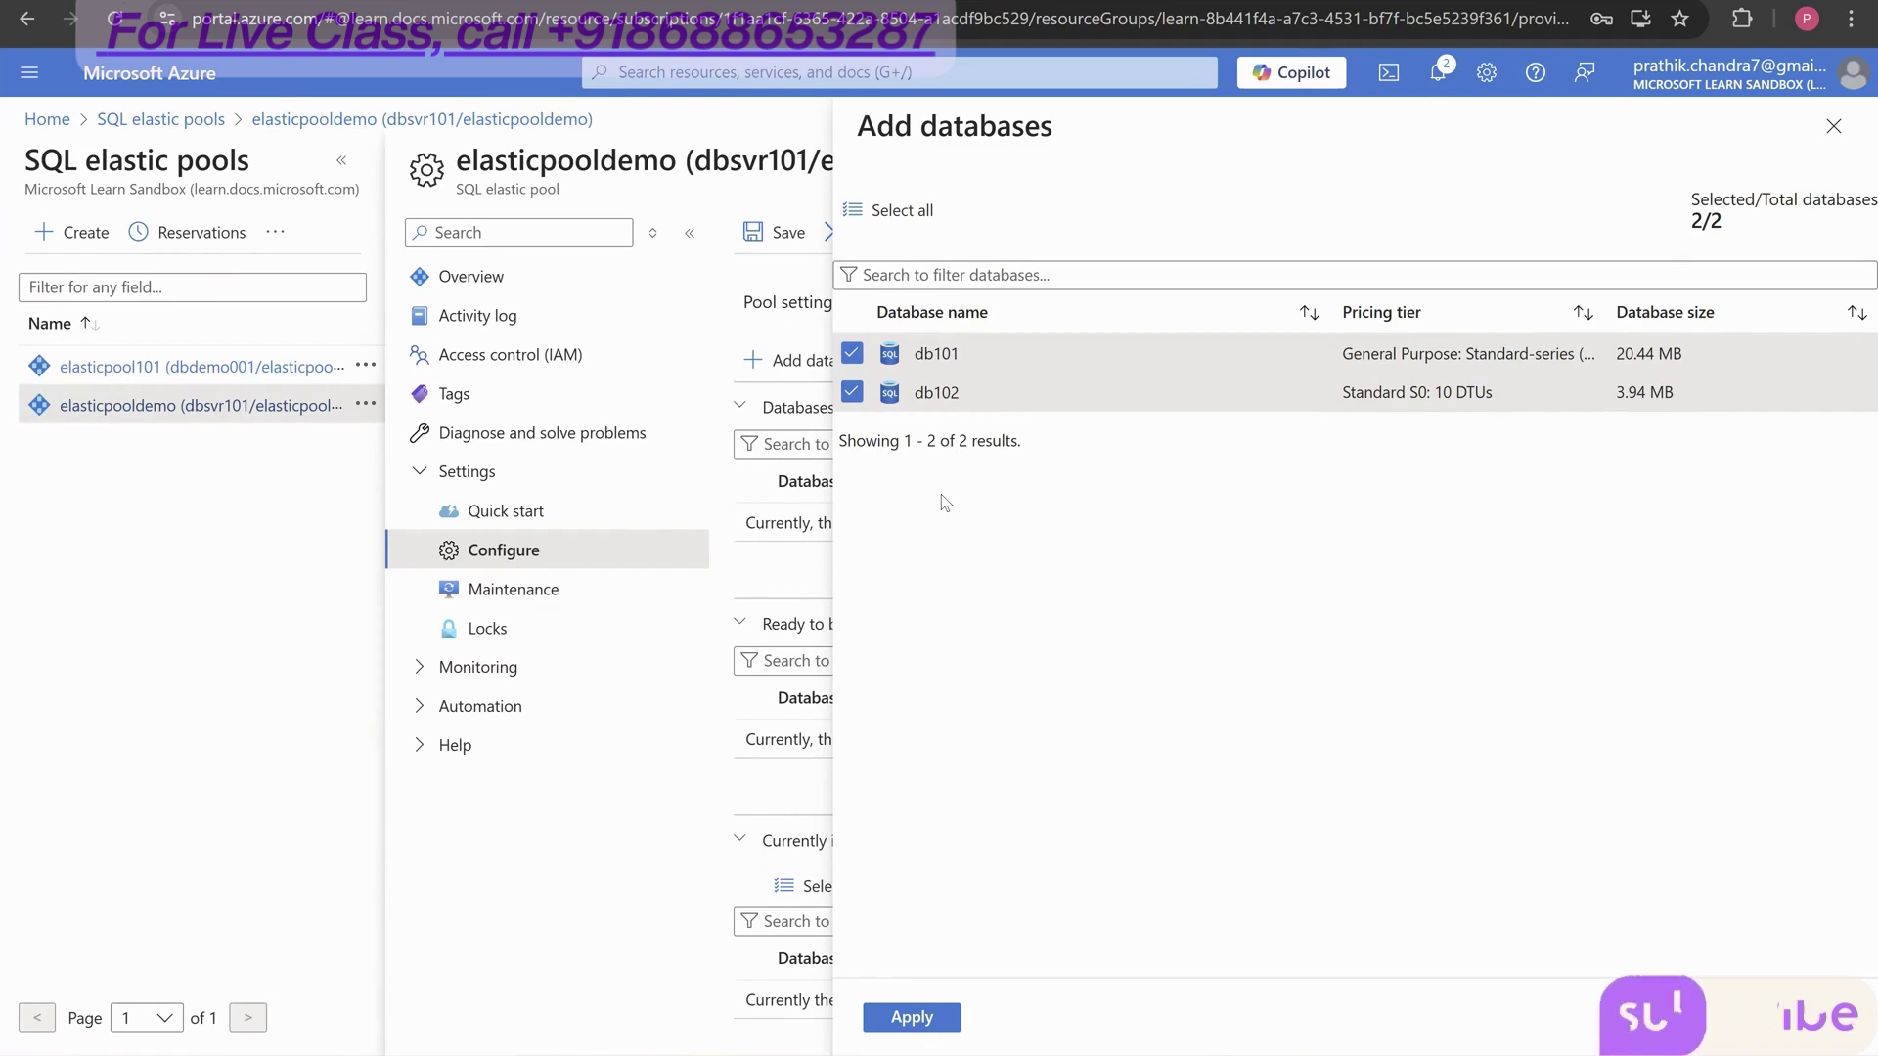
click(928, 1018)
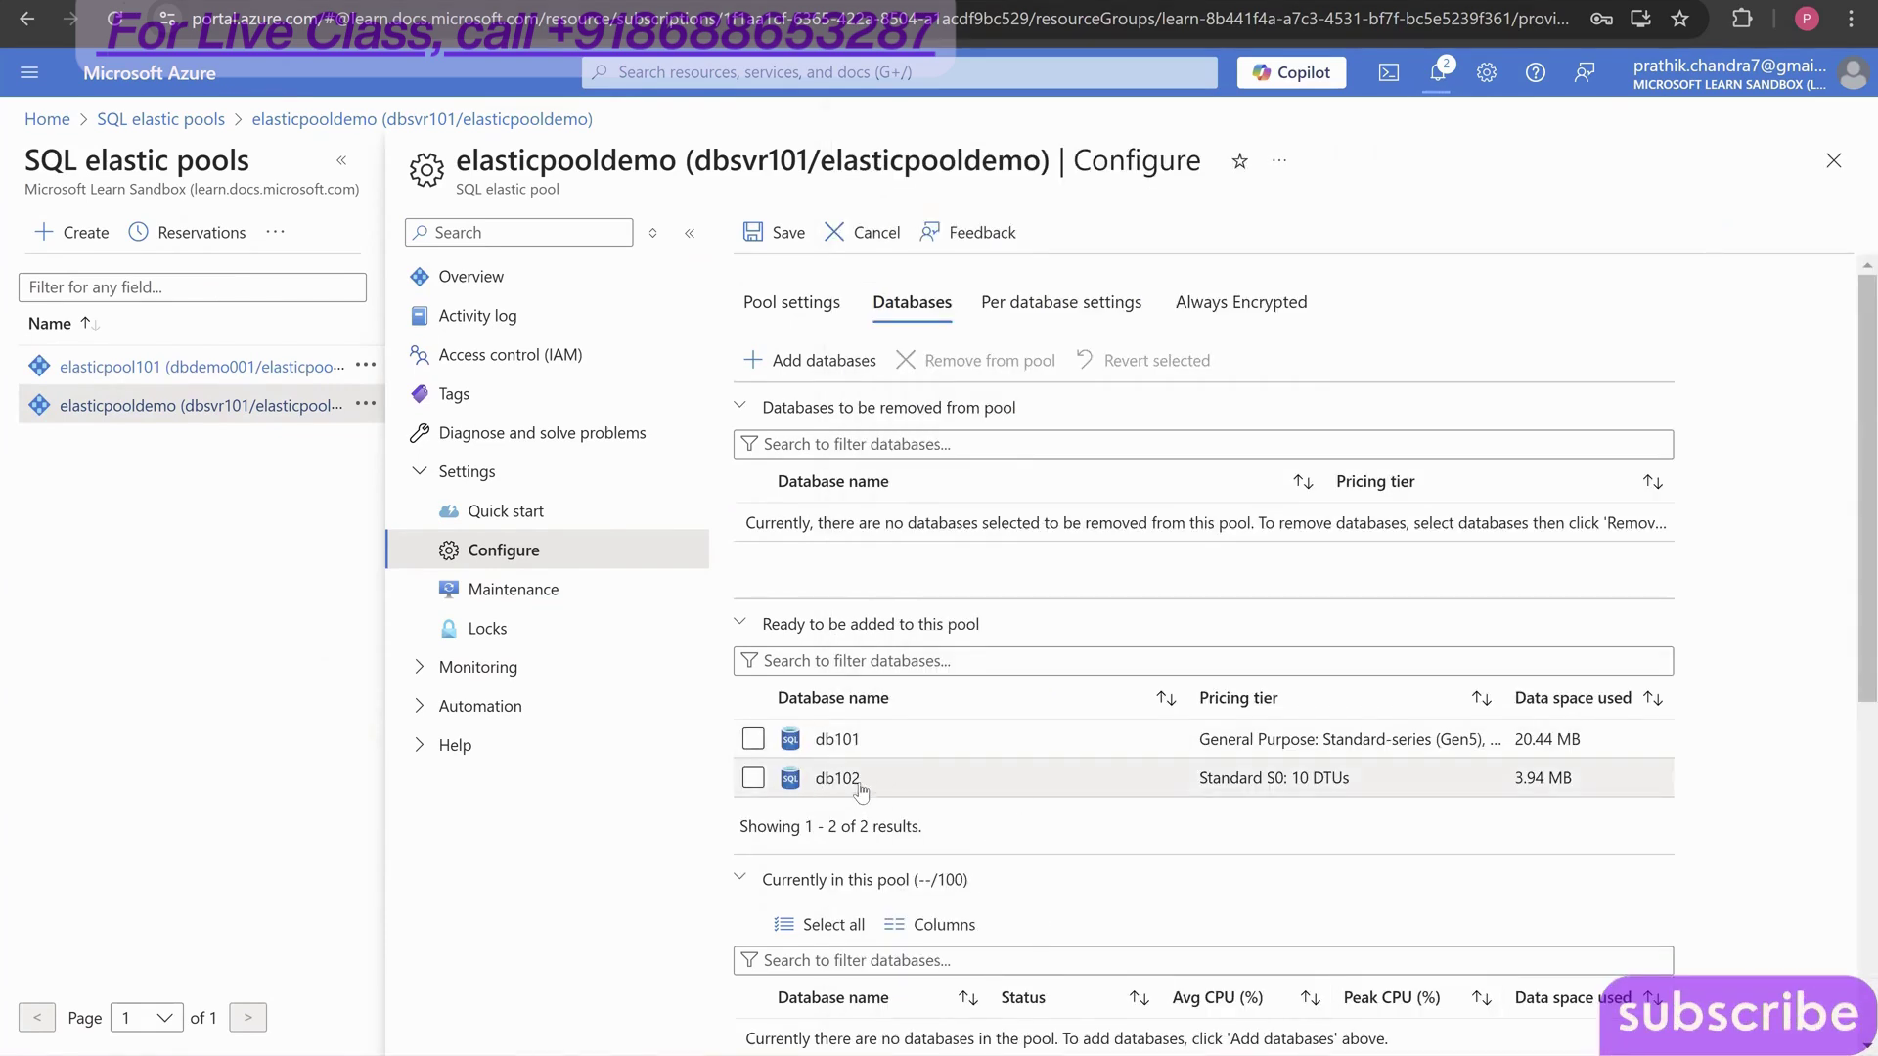
scroll(1027, 875, down, 3)
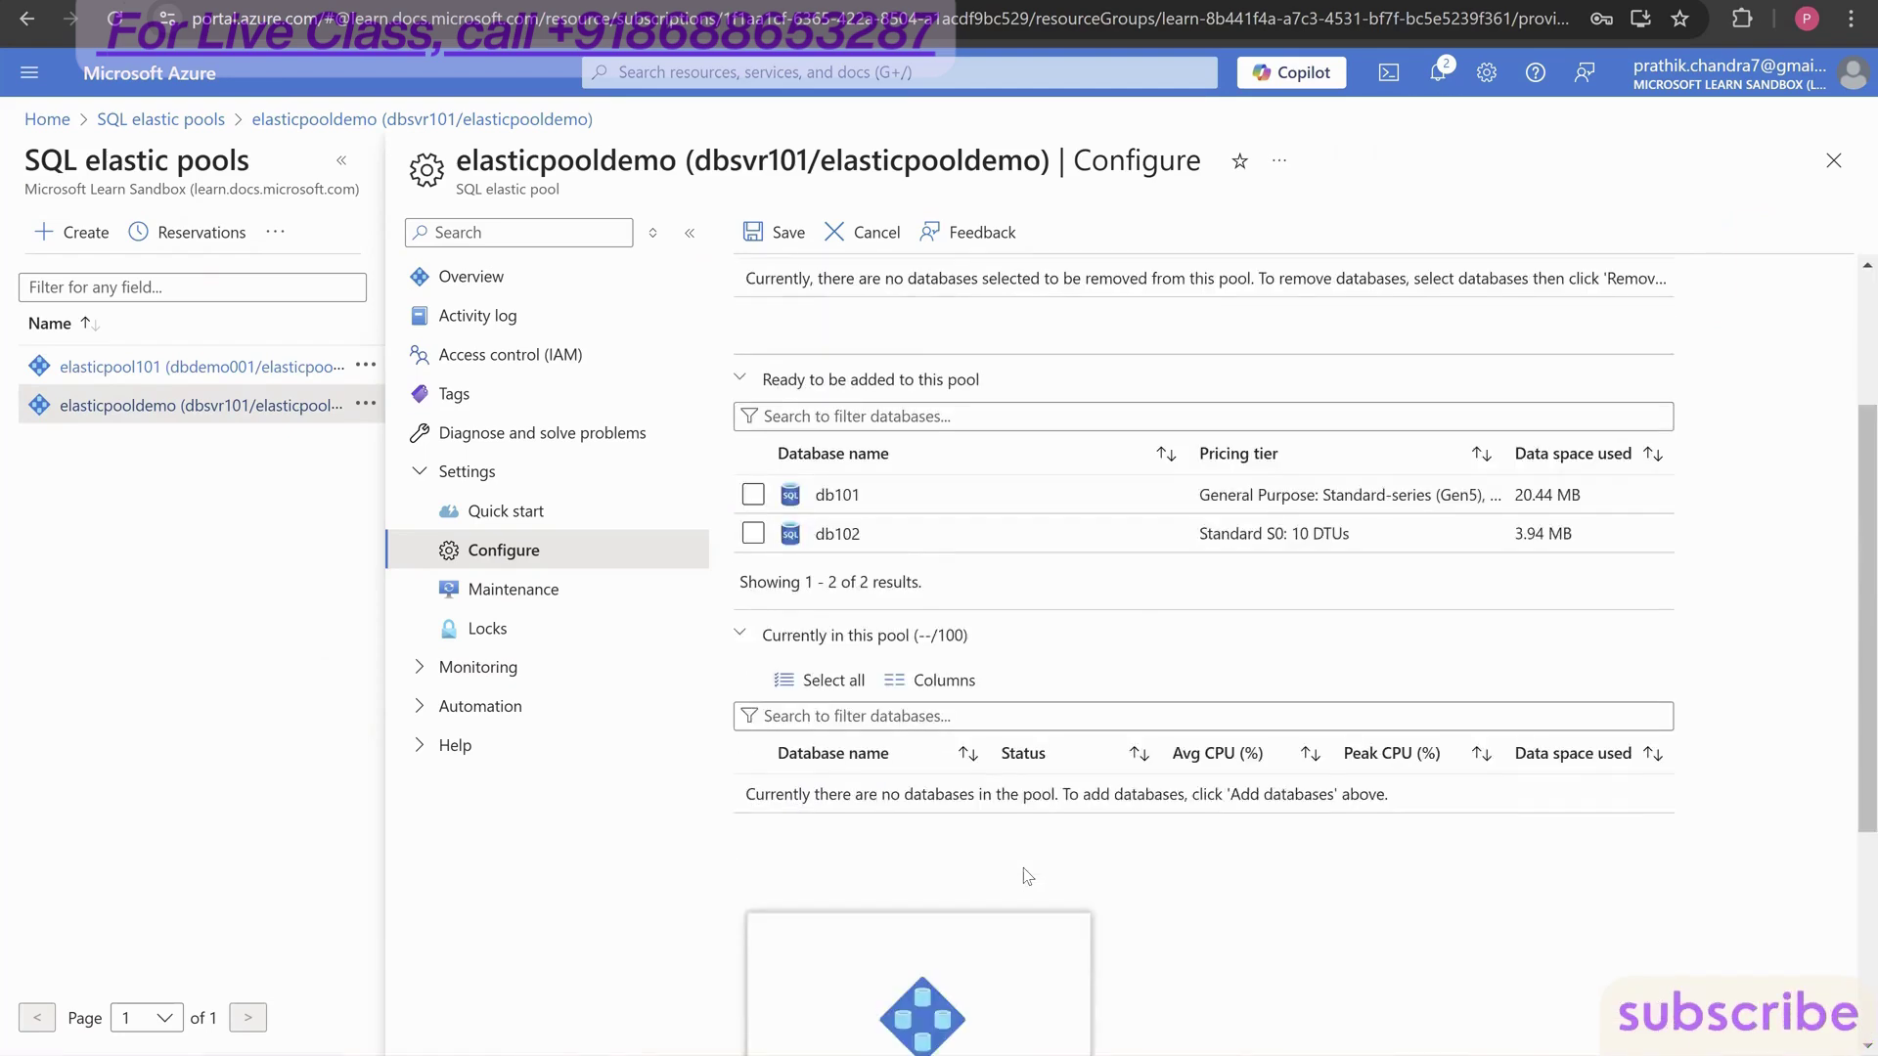
scroll(1027, 875, down, 4)
scroll(1049, 725, up, 7)
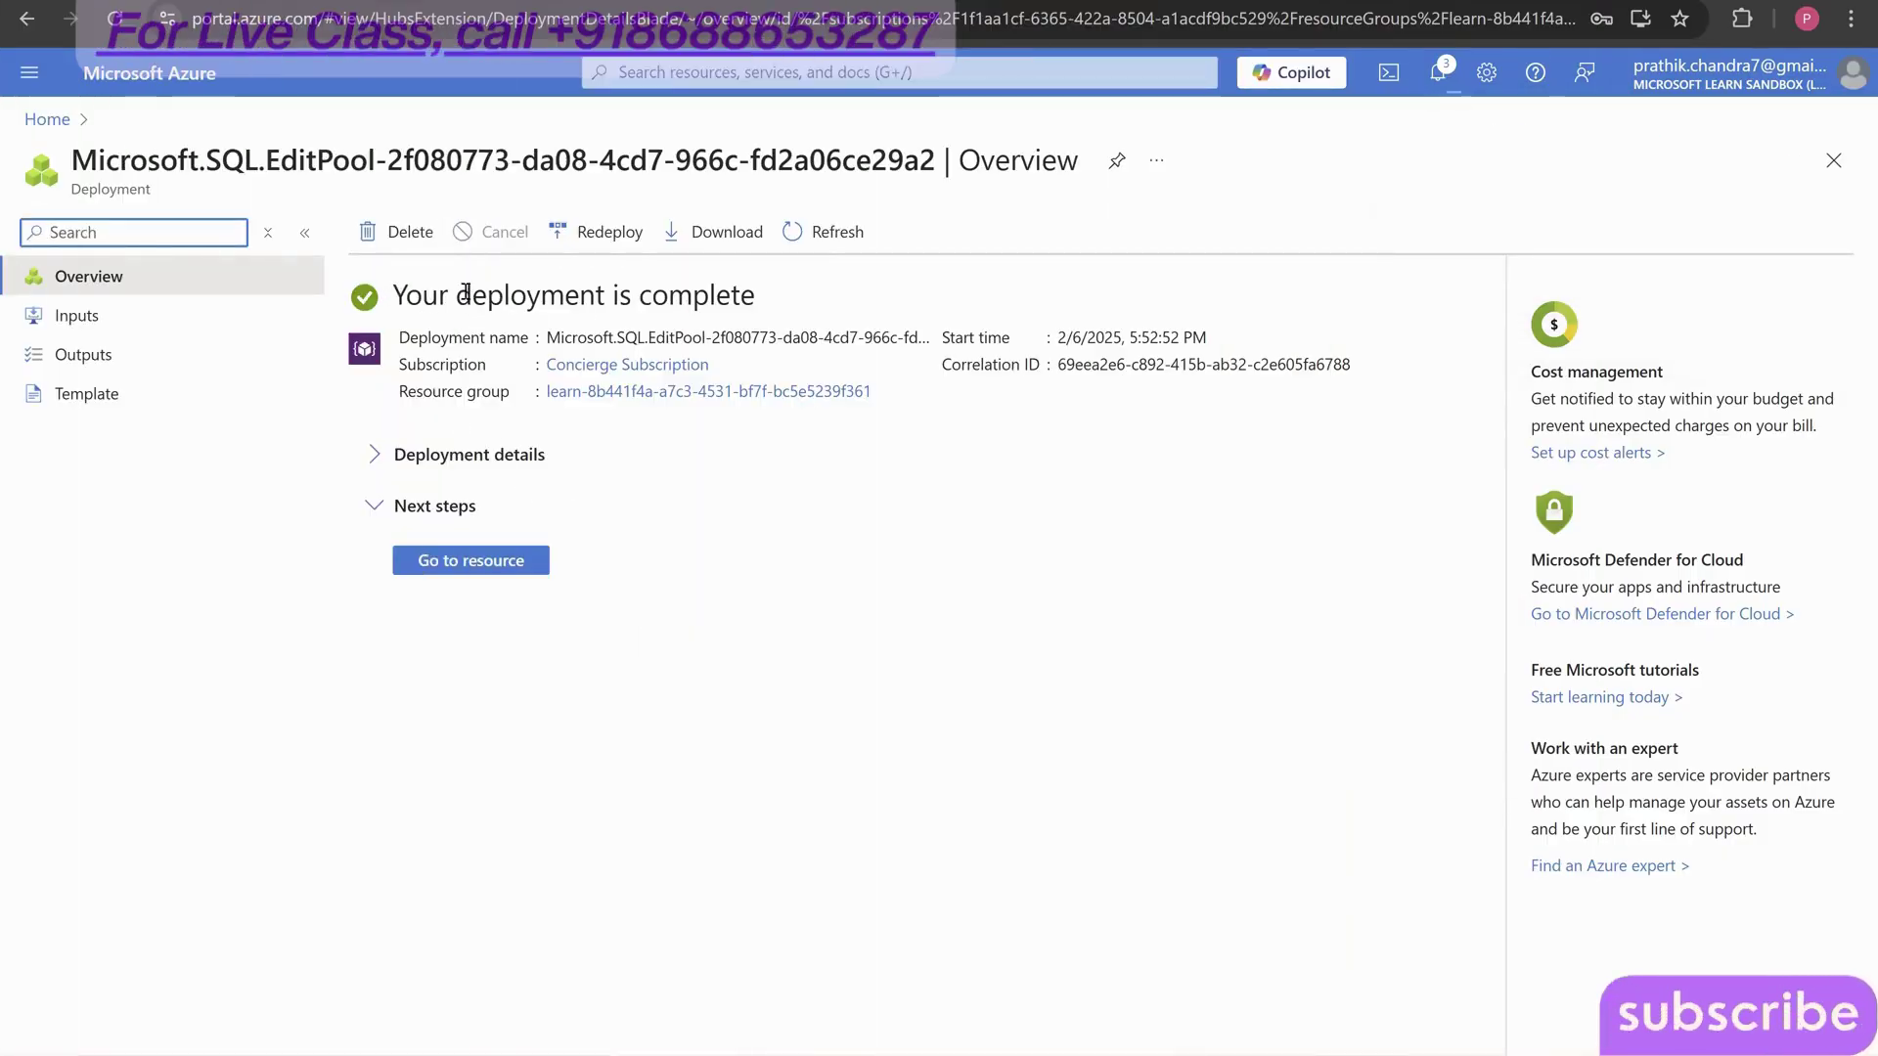
- Examine the updated elastic pool, the features and available resources of server dbsvr101, and the pricing tiers in the SQL databases list
click(499, 559)
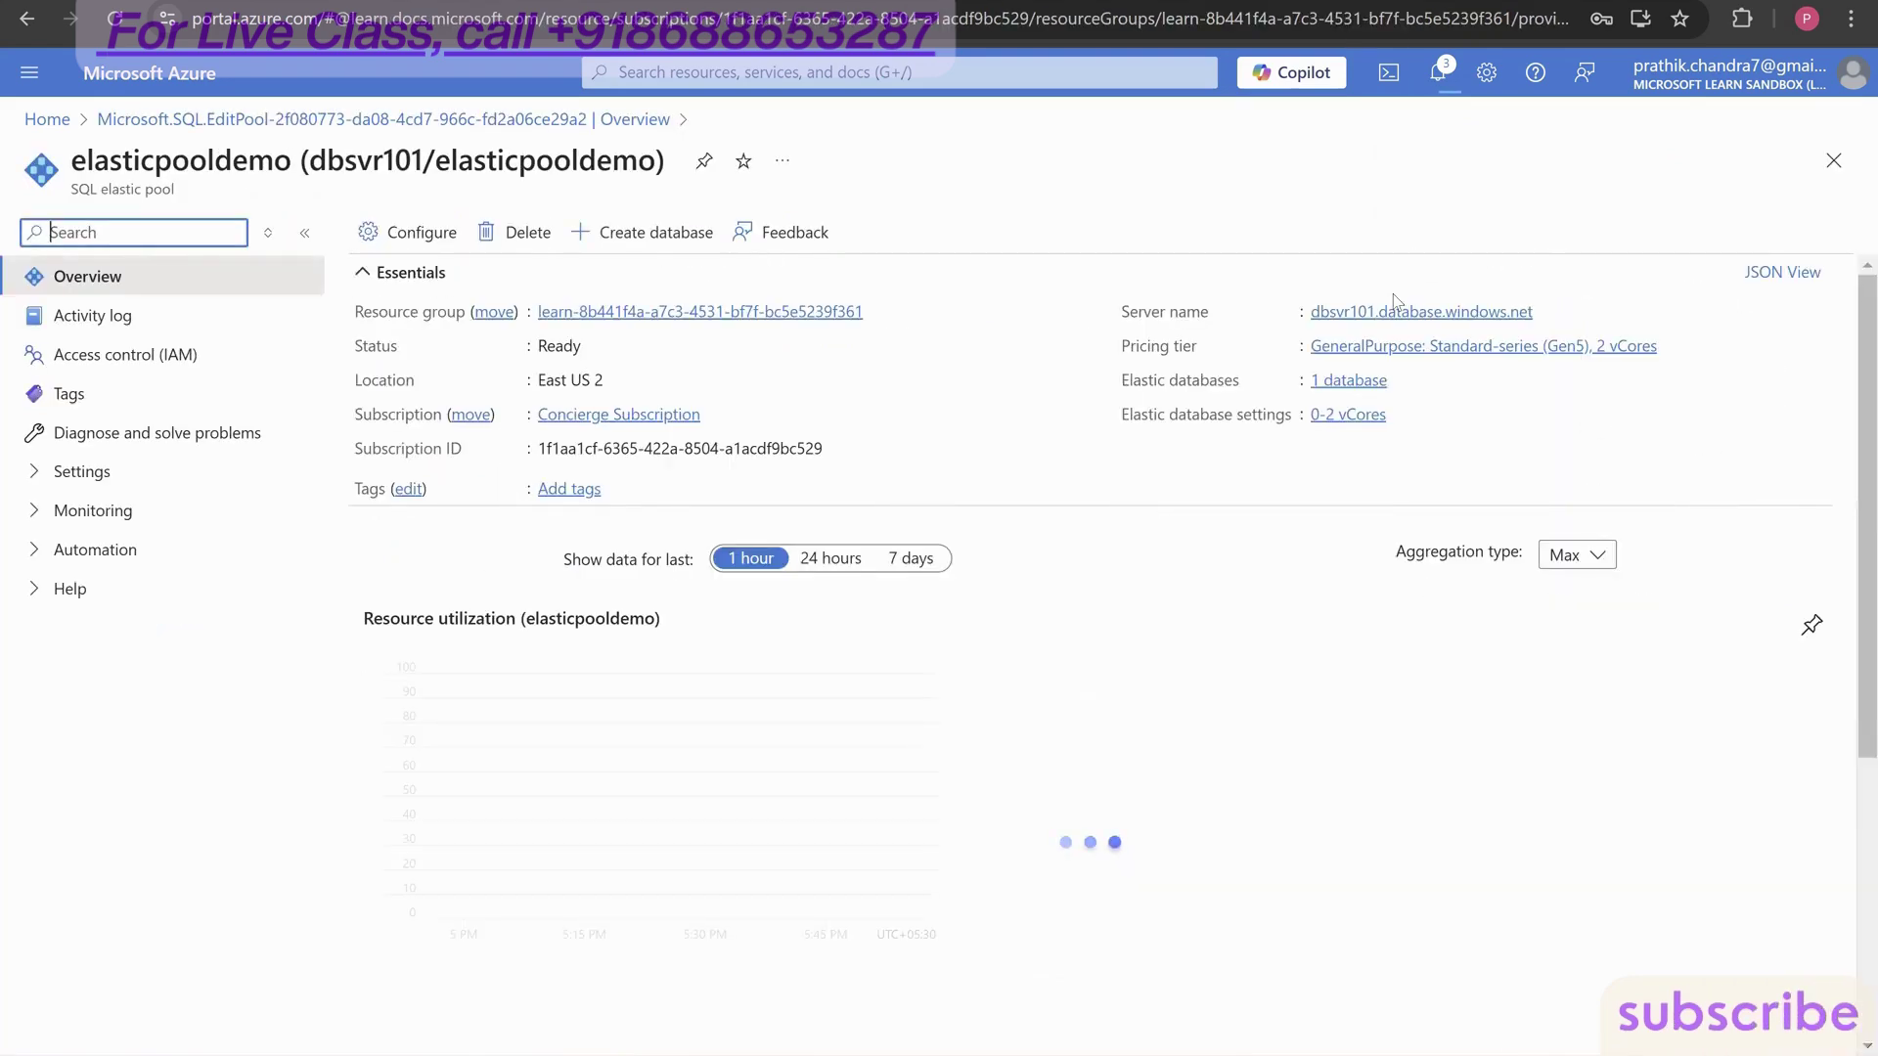
click(1396, 309)
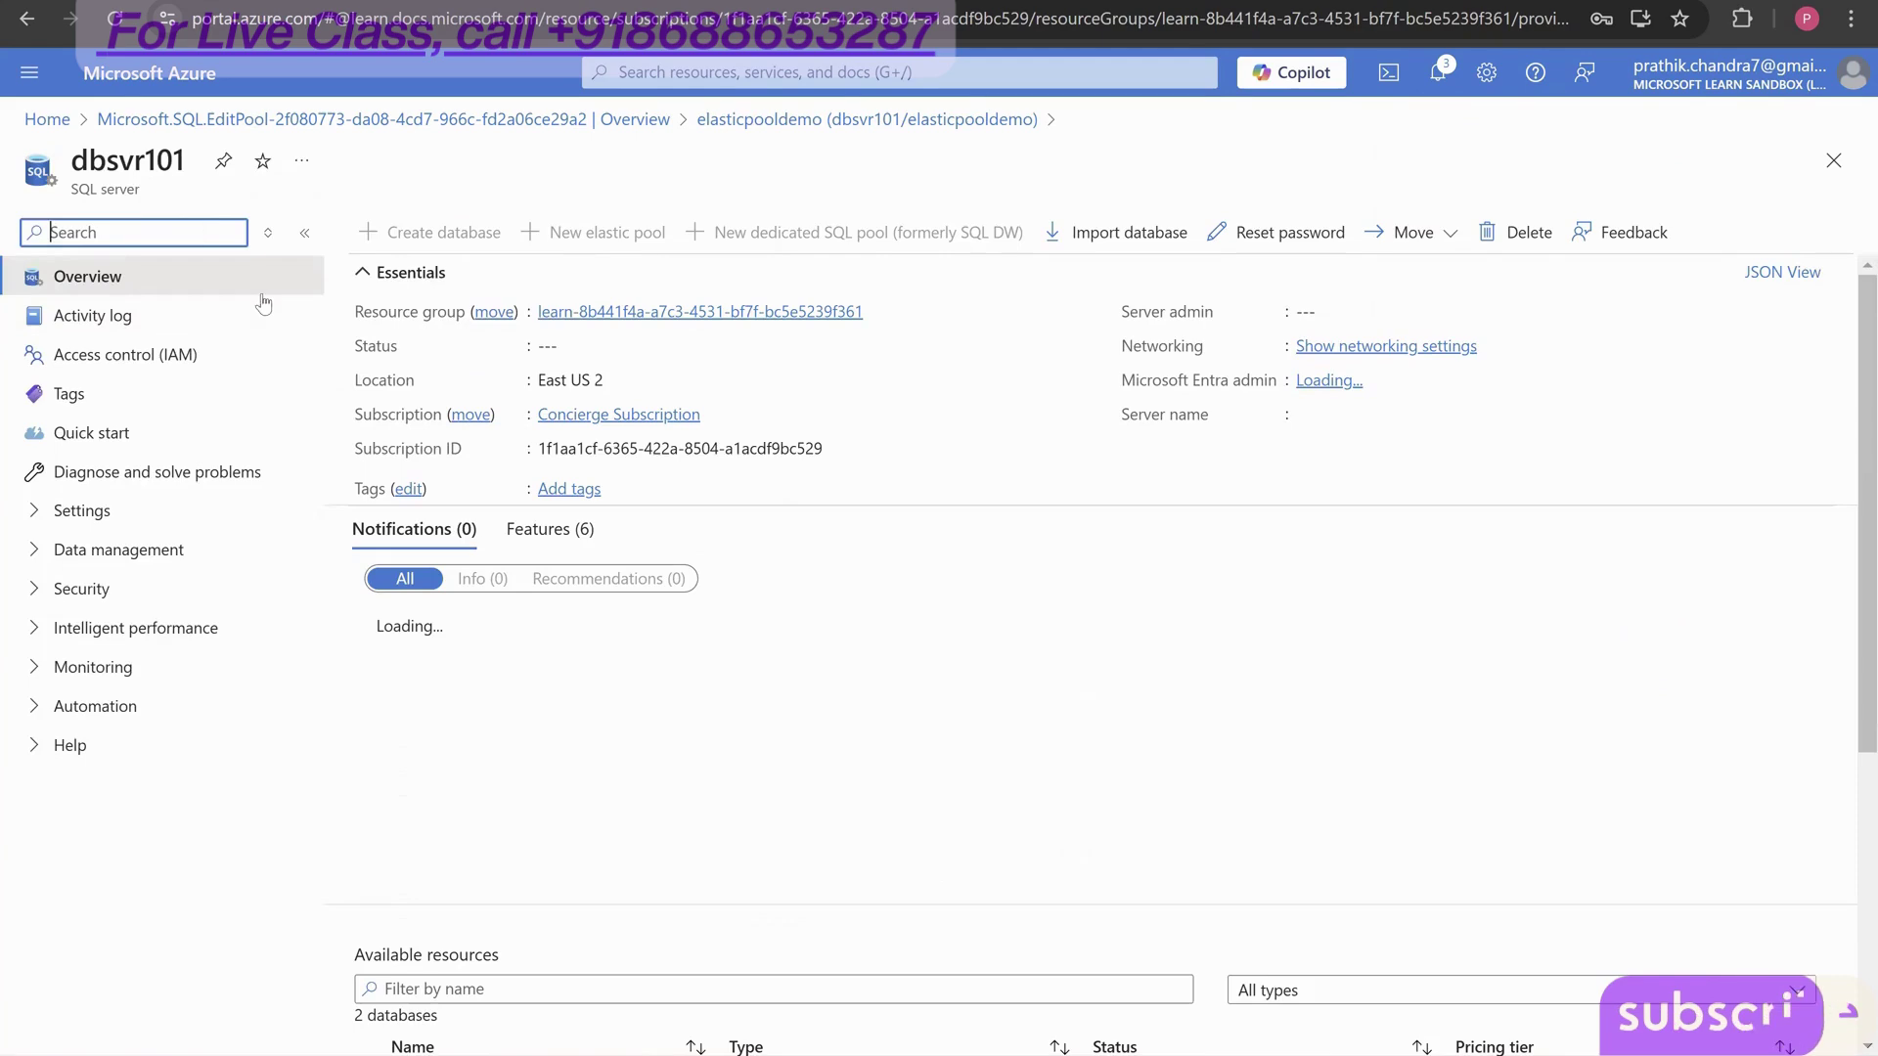
click(547, 530)
scroll(491, 663, down, 3)
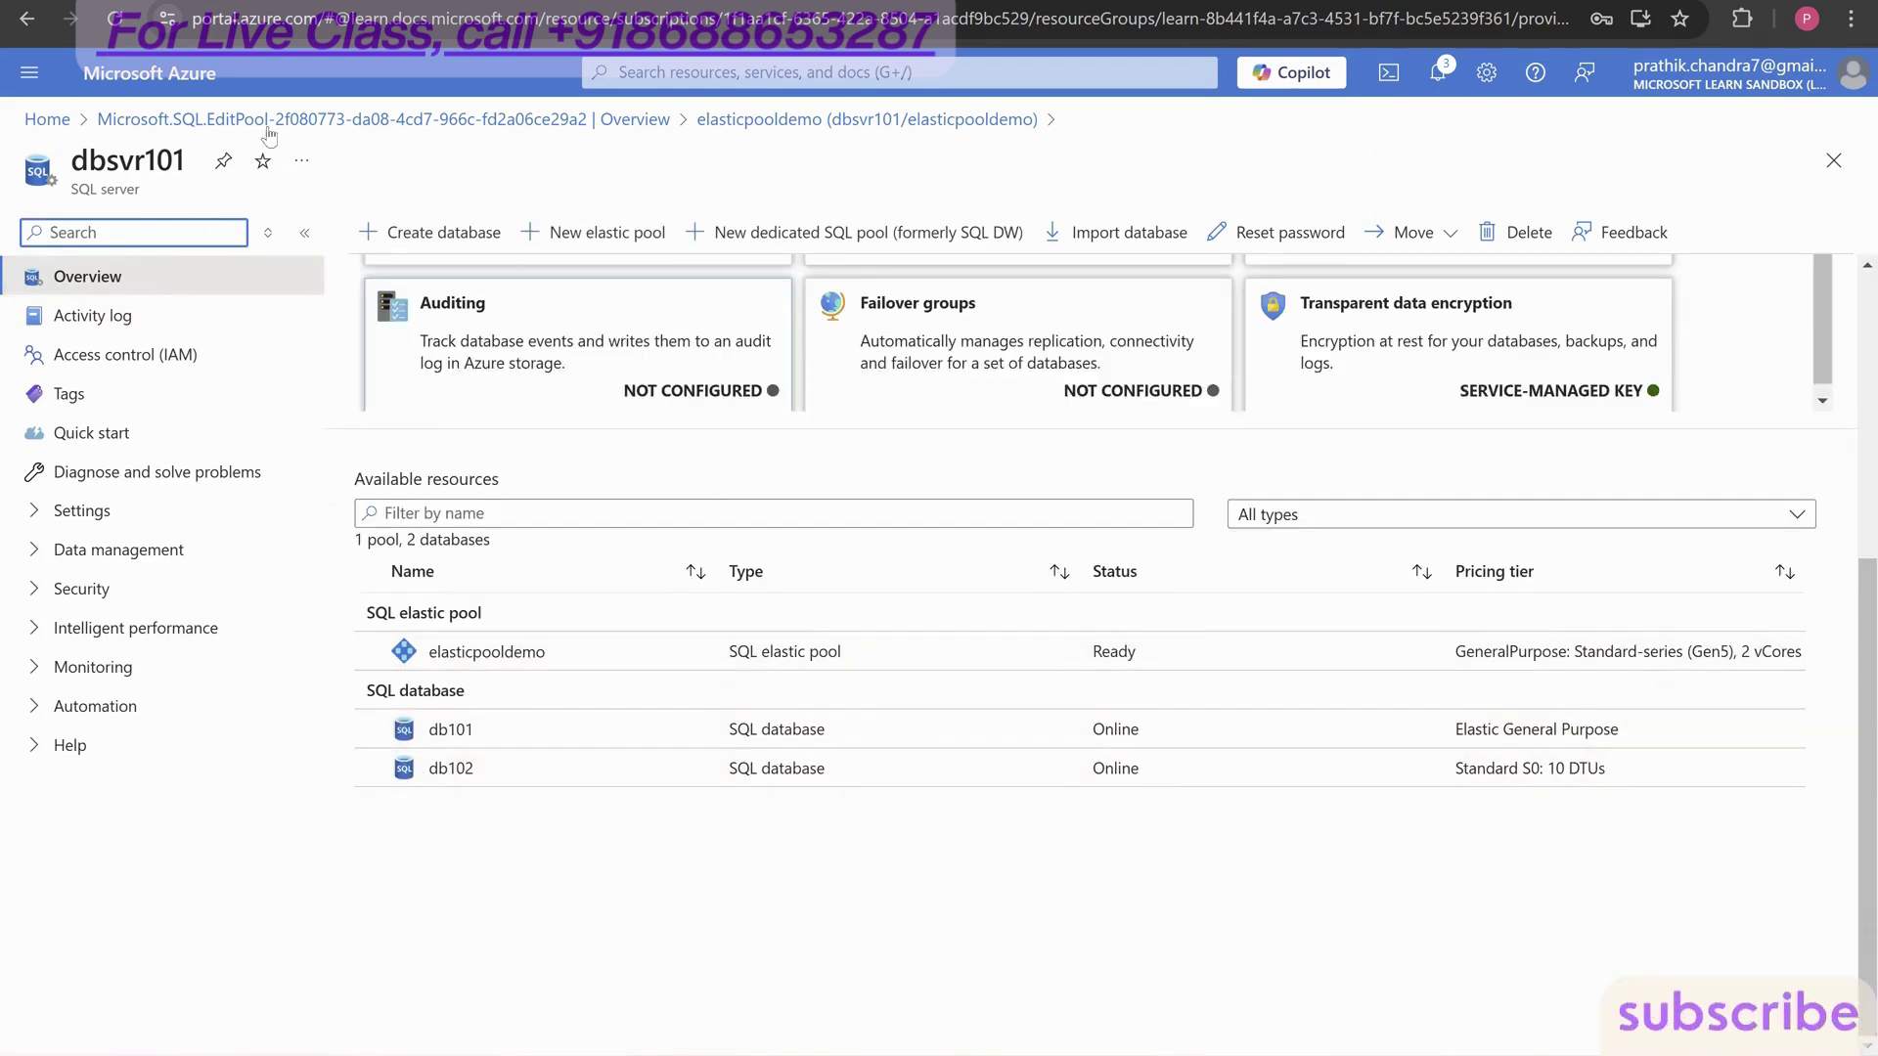
click(30, 72)
click(143, 481)
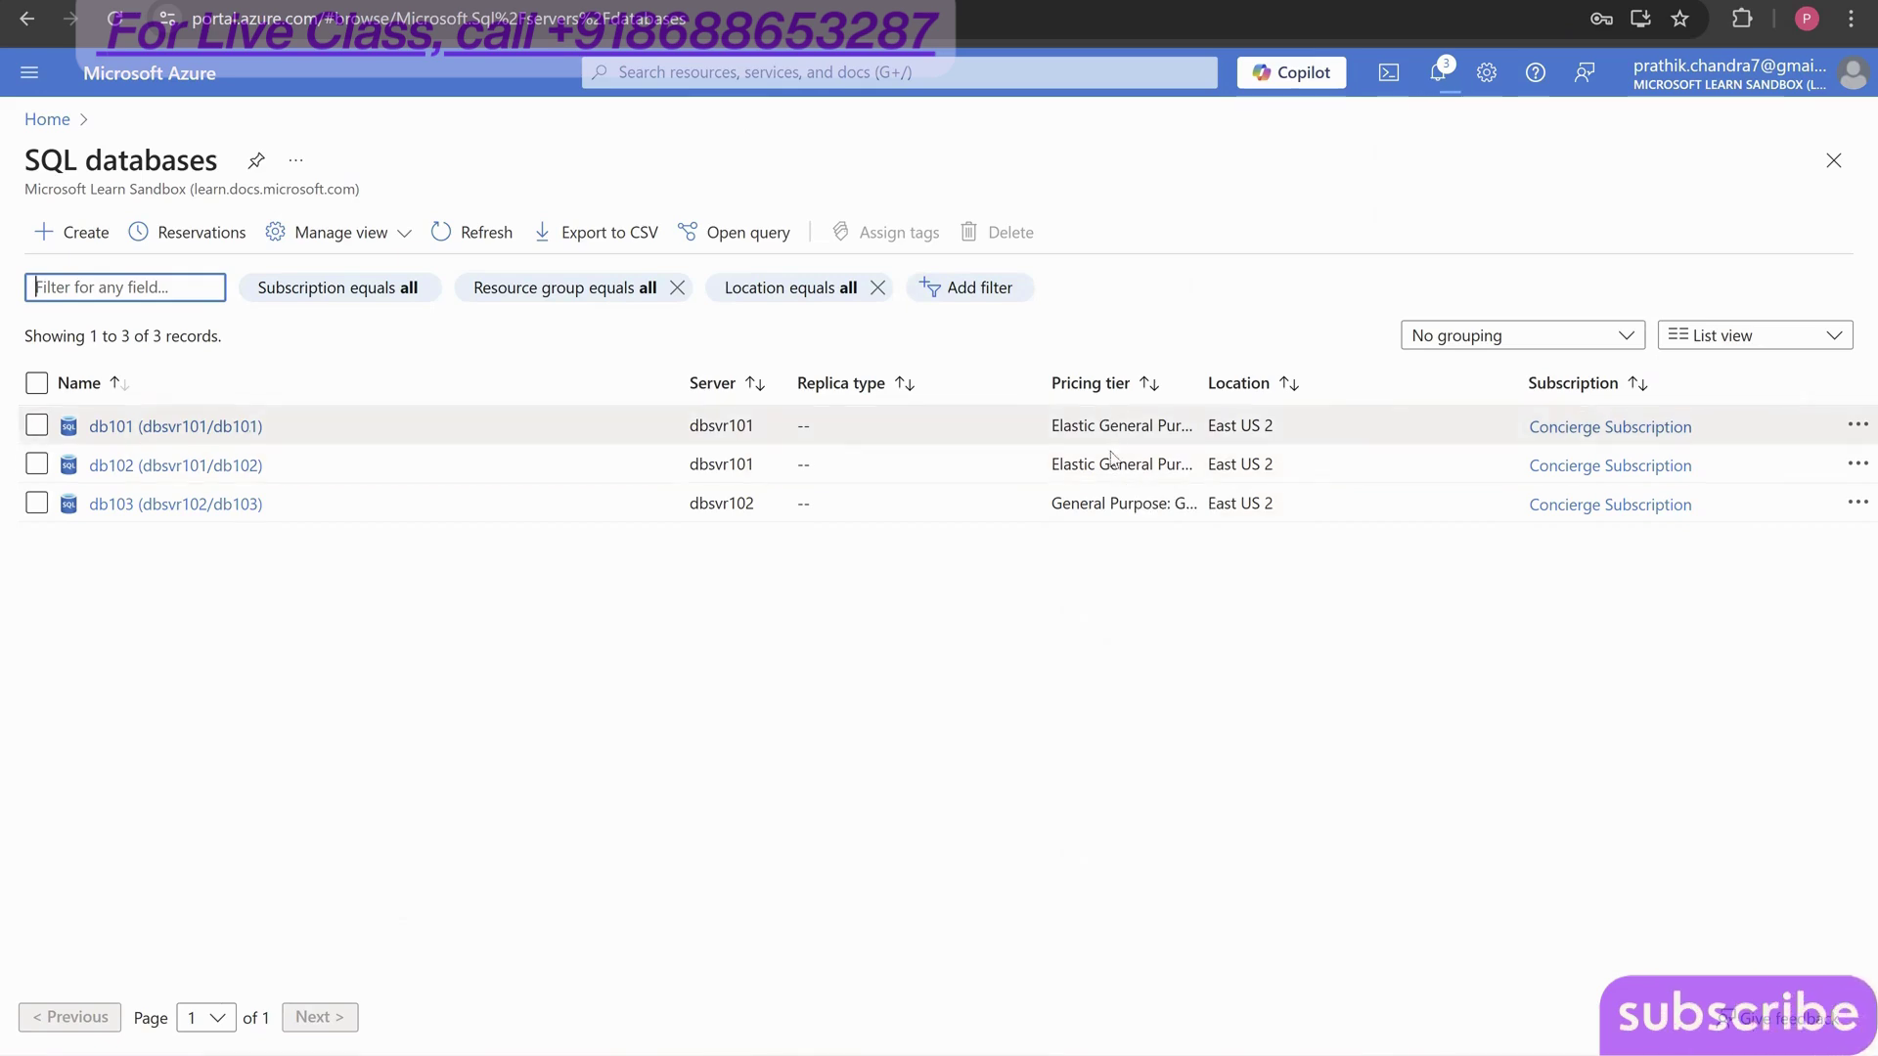
- Open db103's compute and storage settings and review its service tier, compute tier, vCores and maximum data size
click(118, 504)
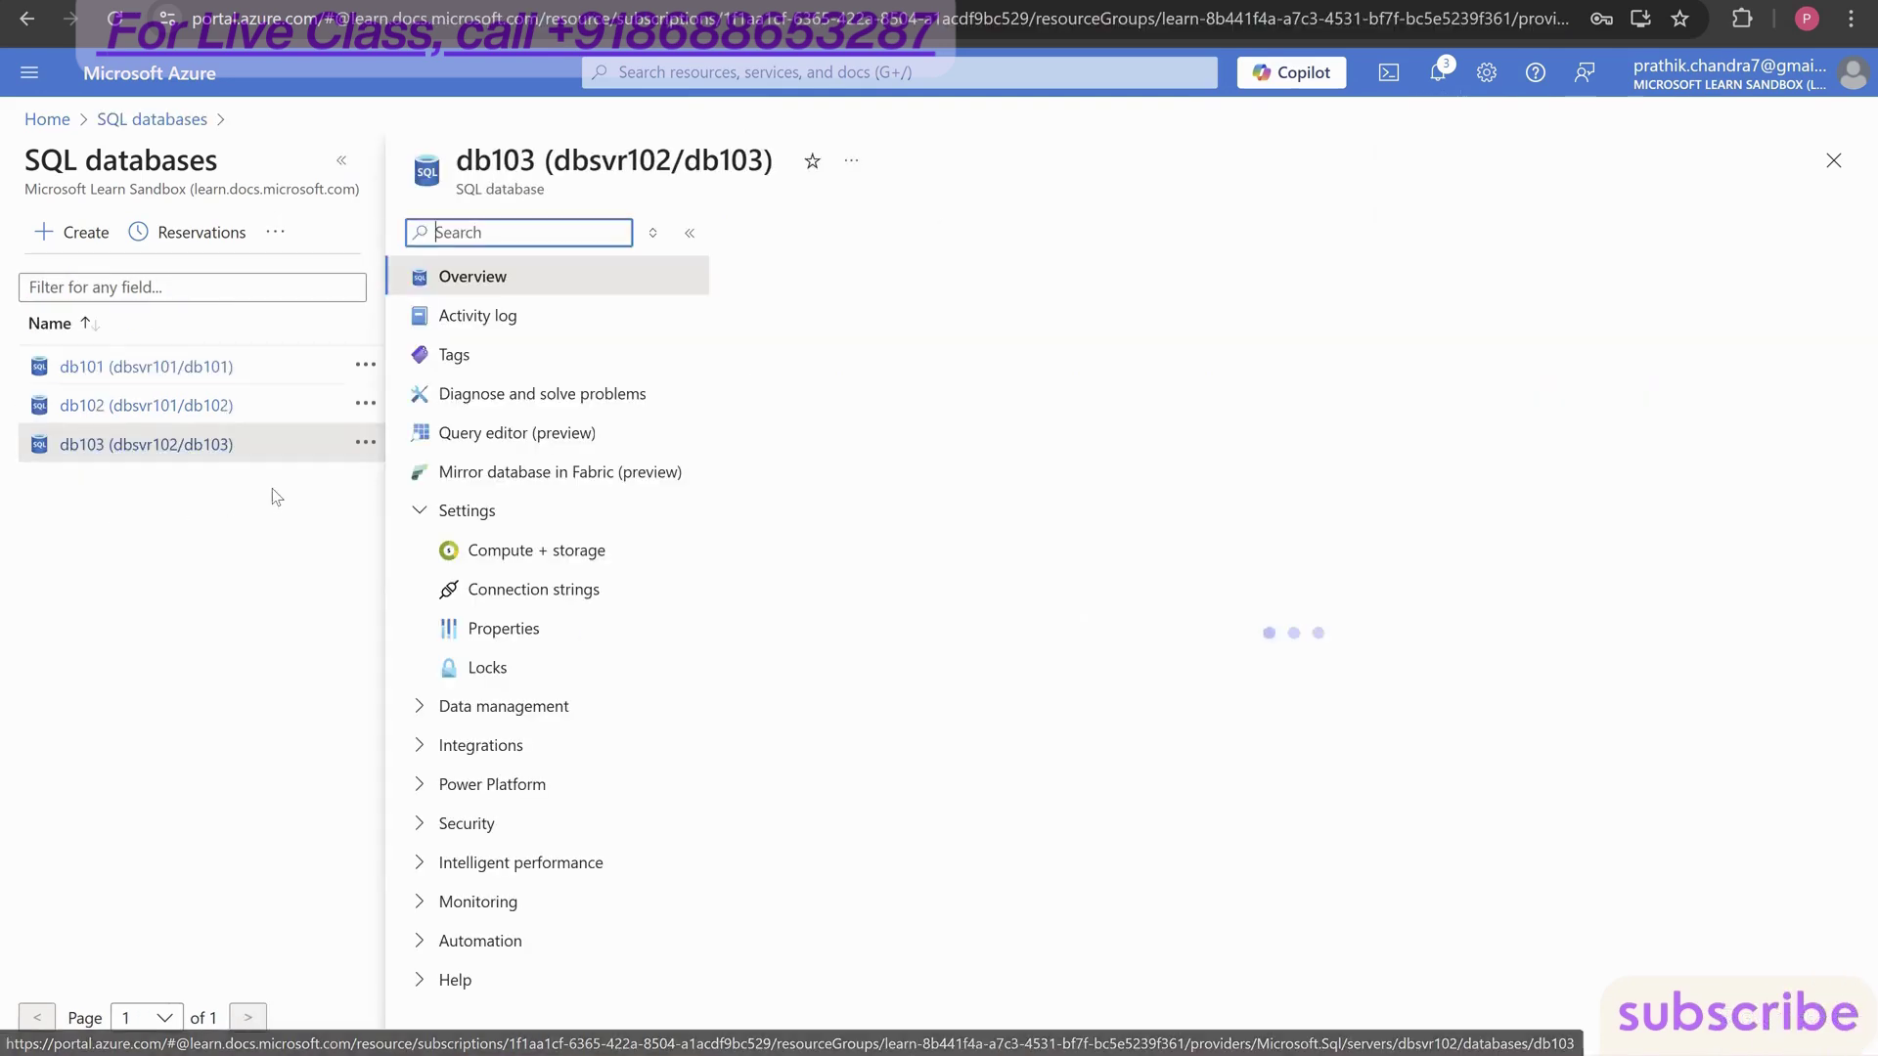
drag(553, 161, 638, 161)
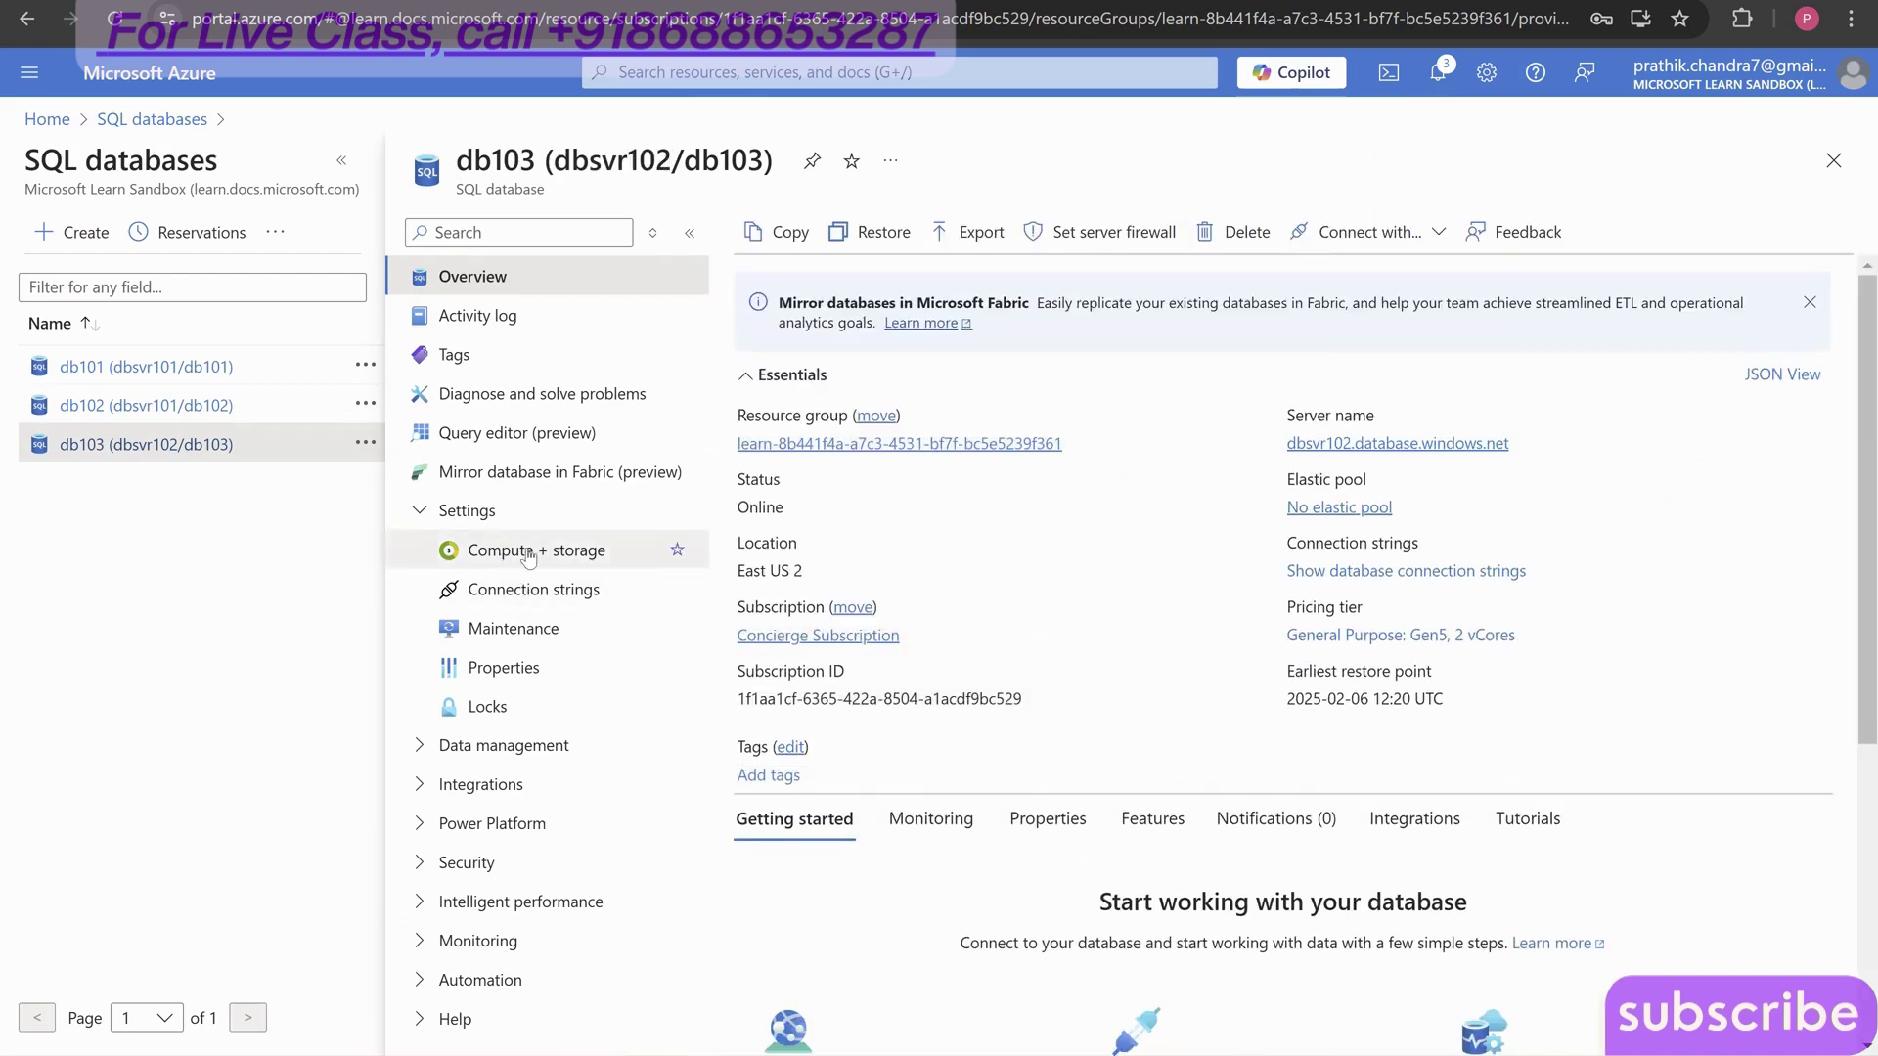
click(528, 551)
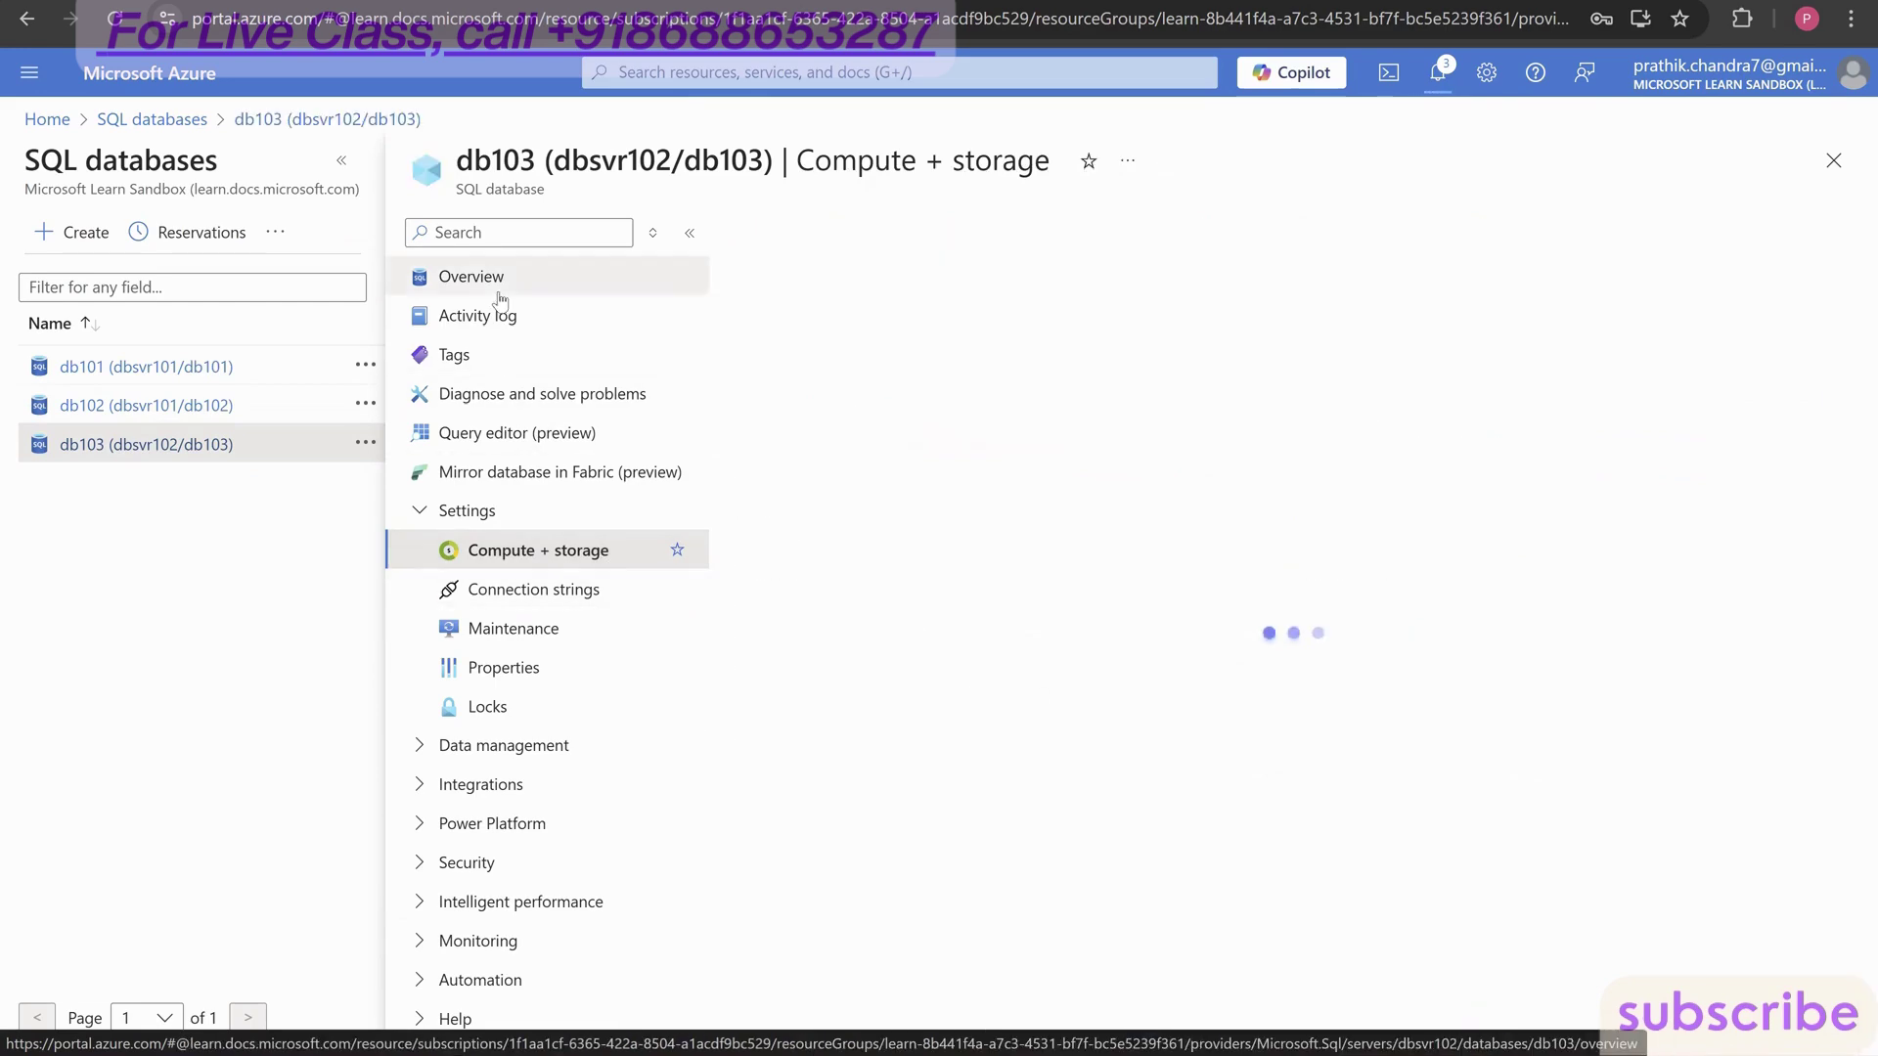
scroll(909, 533, down, 5)
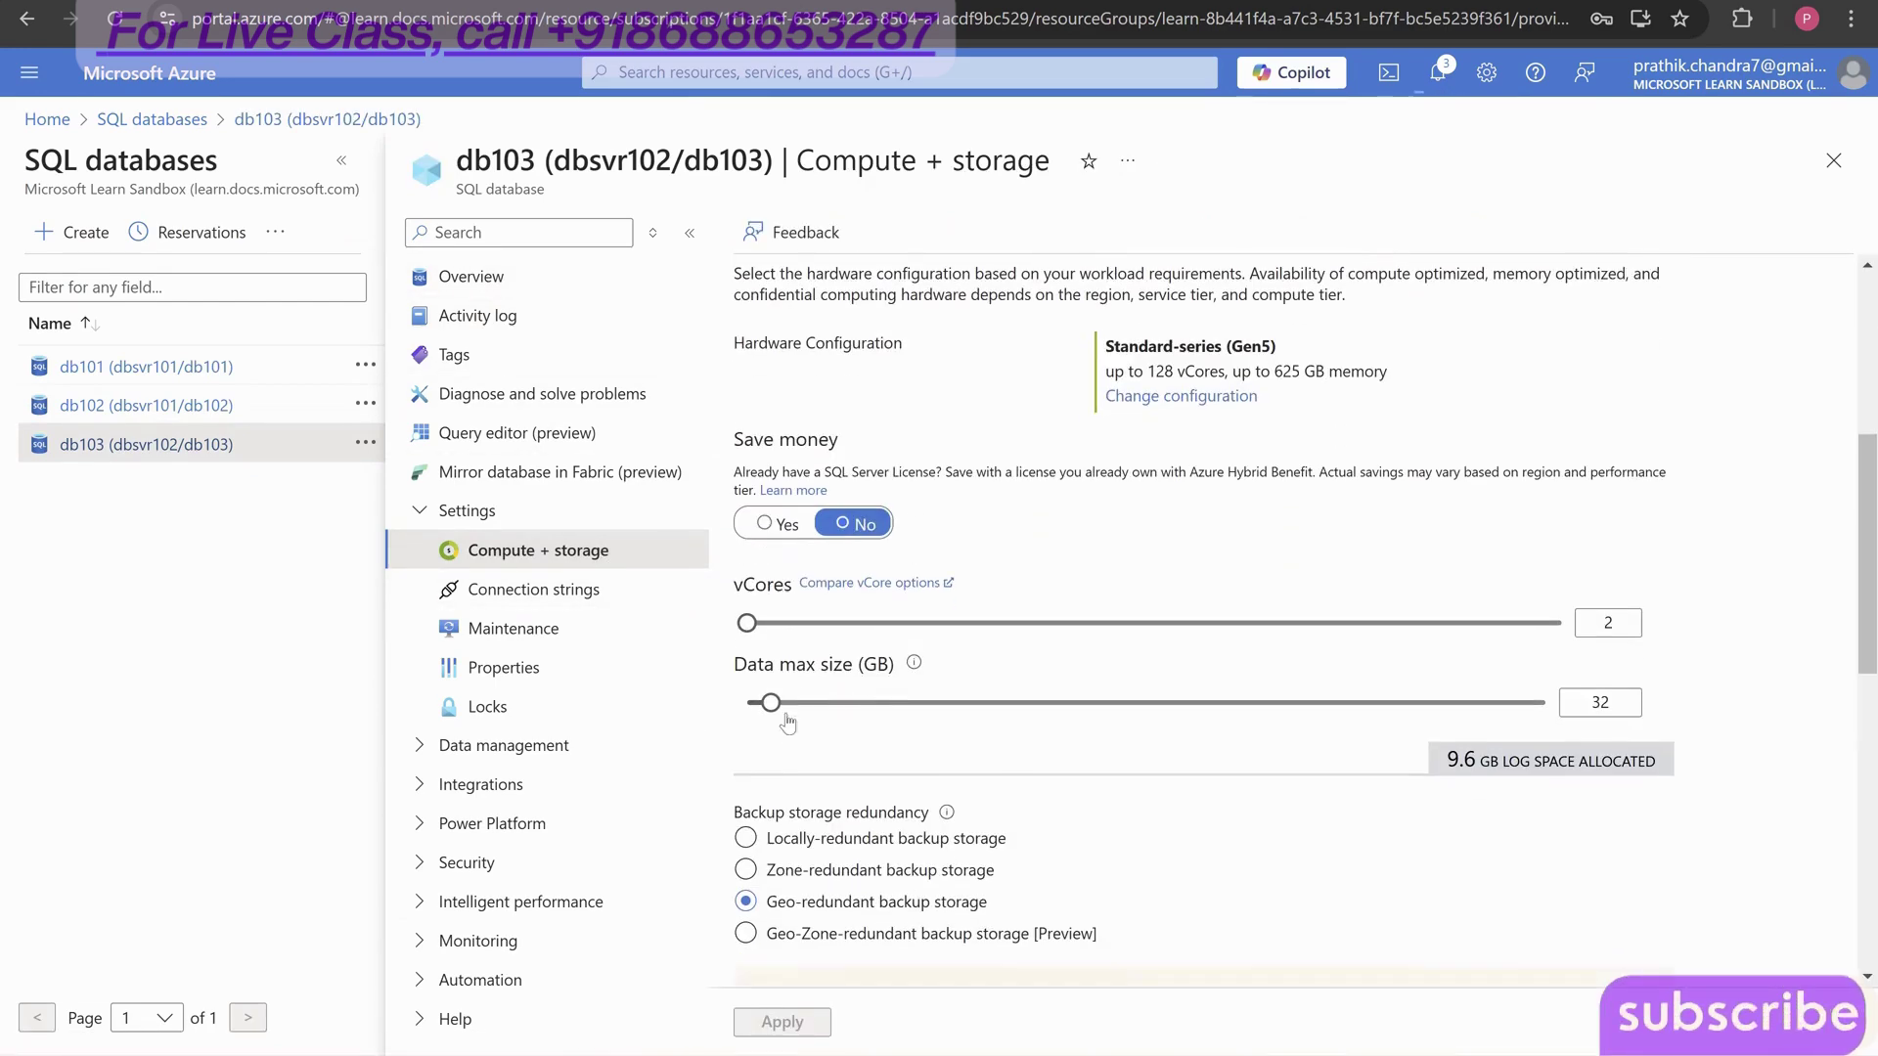
scroll(1165, 601, up, 4)
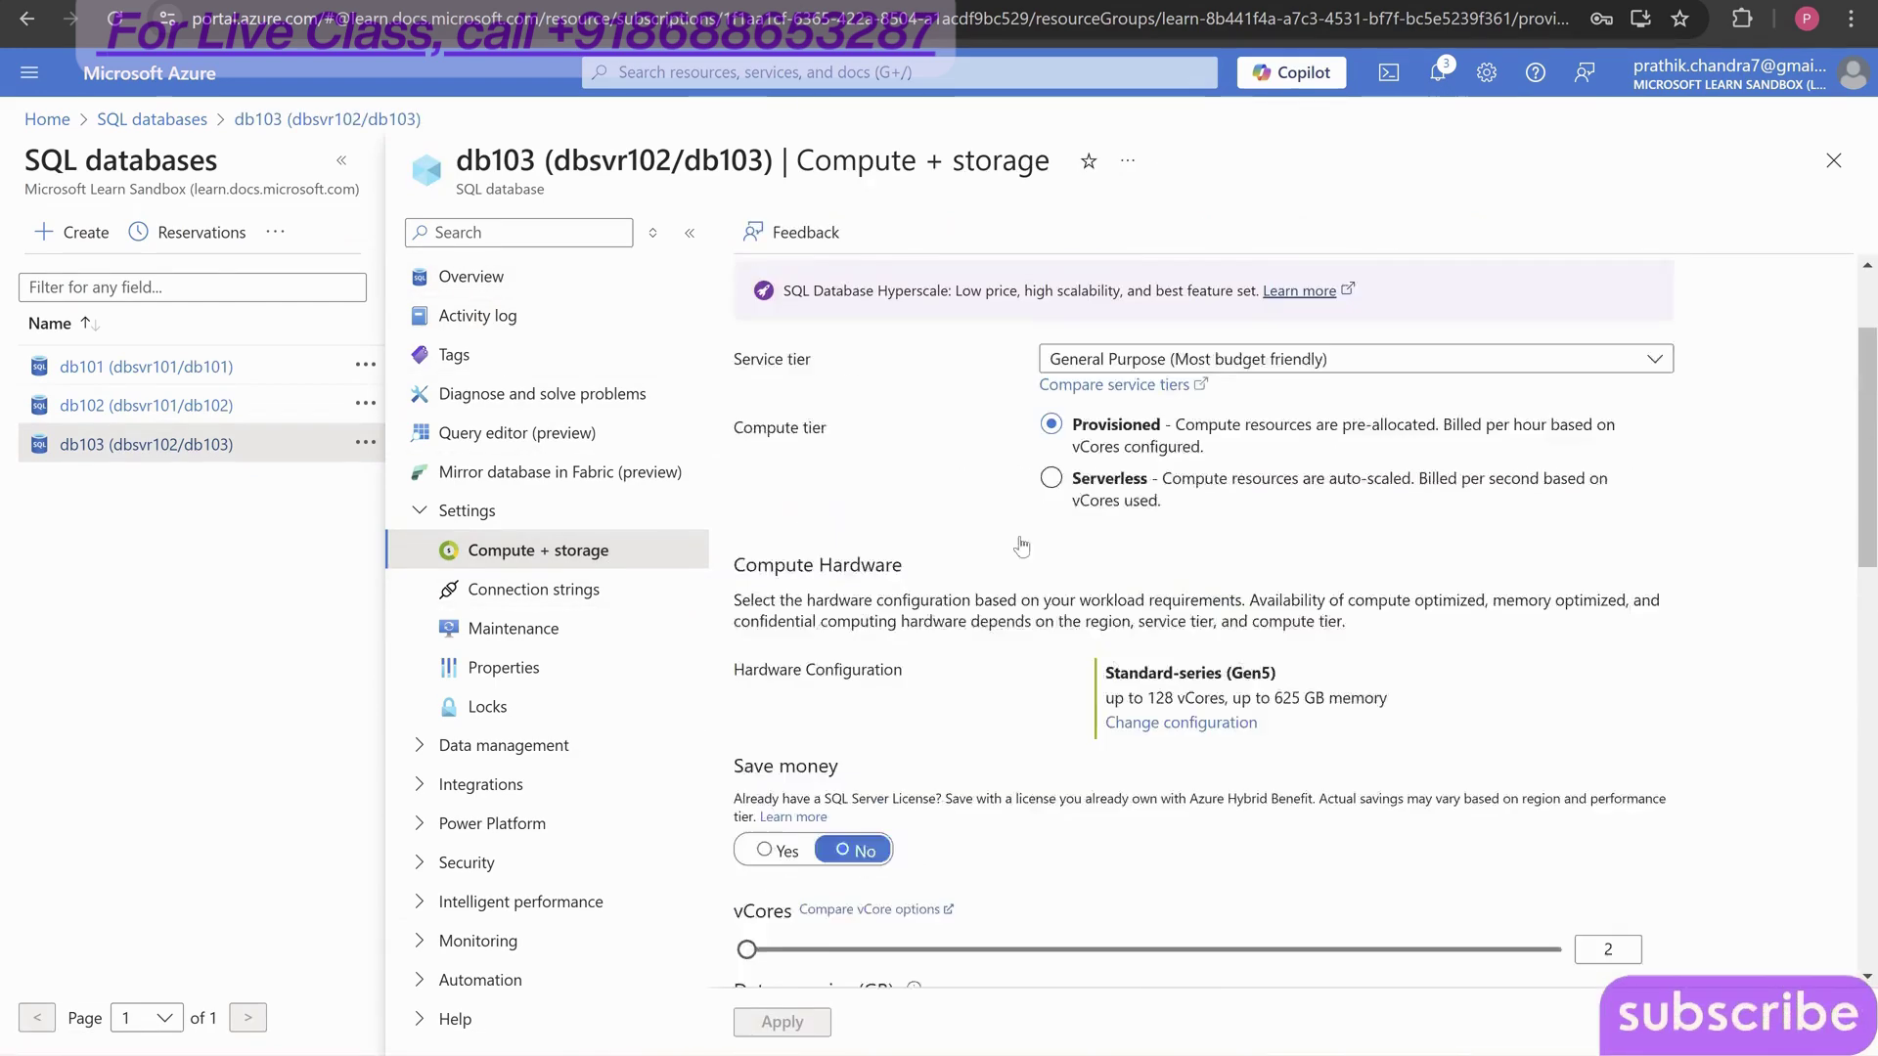
scroll(1181, 526, down, 3)
scroll(1180, 526, up, 4)
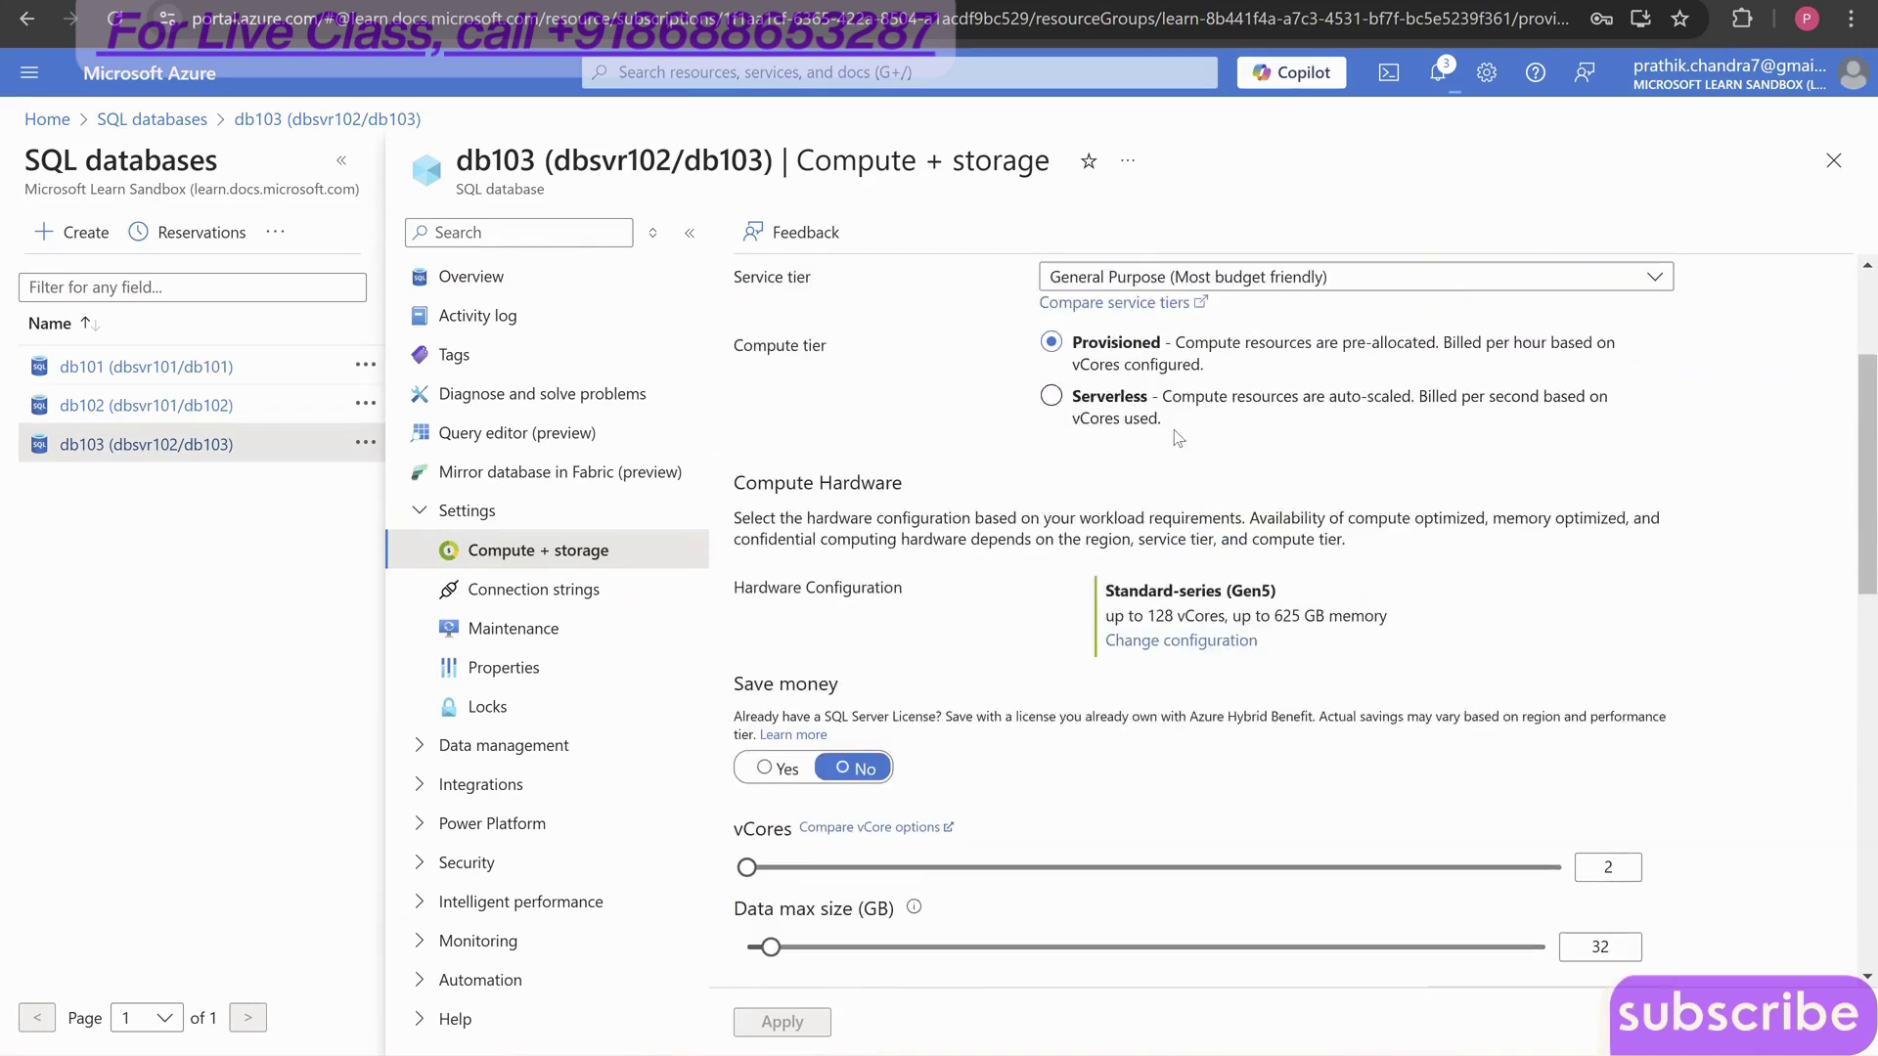
scroll(771, 581, down, 6)
- Try a maximum data size of 34 GB for db103, keep the General Purpose service tier, and check the utilization and cost summary
mouse_move(770, 581)
mouse_down()
mouse_move(1545, 581)
mouse_move(755, 581)
mouse_up()
scroll(1212, 421, up, 5)
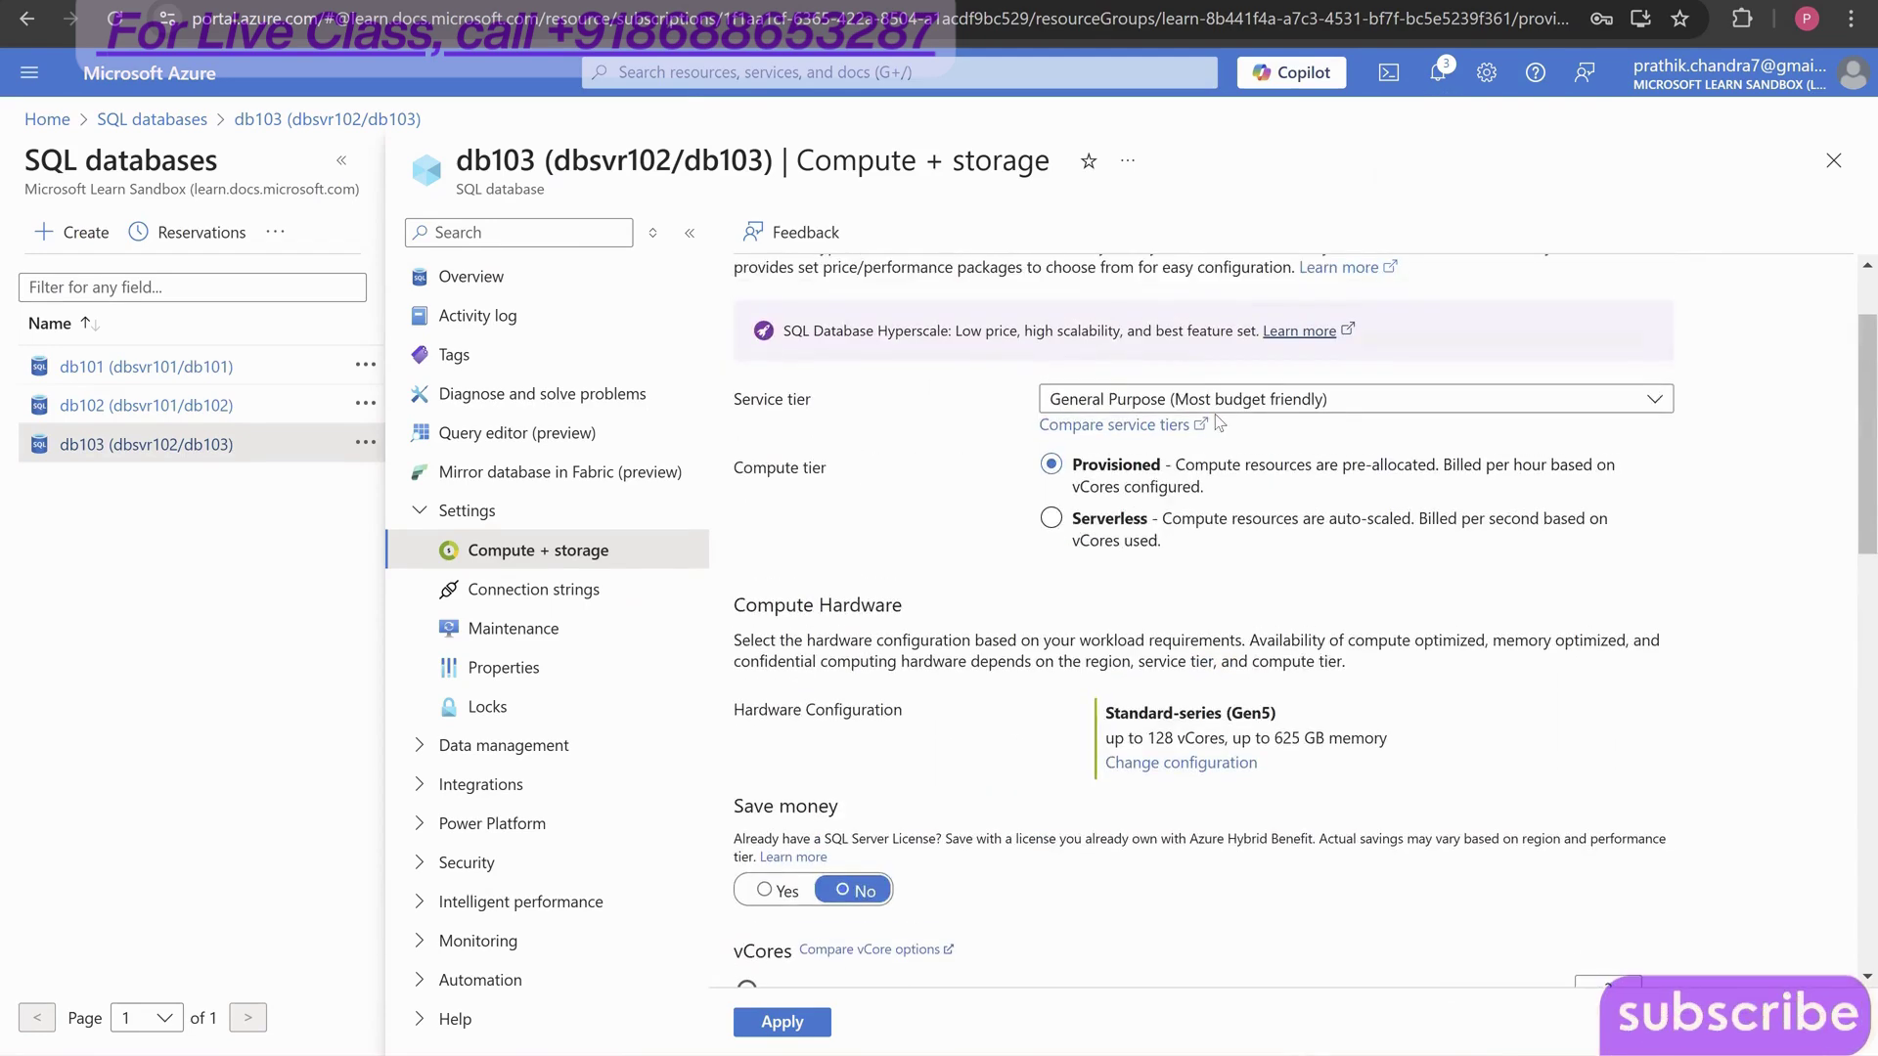
click(1222, 403)
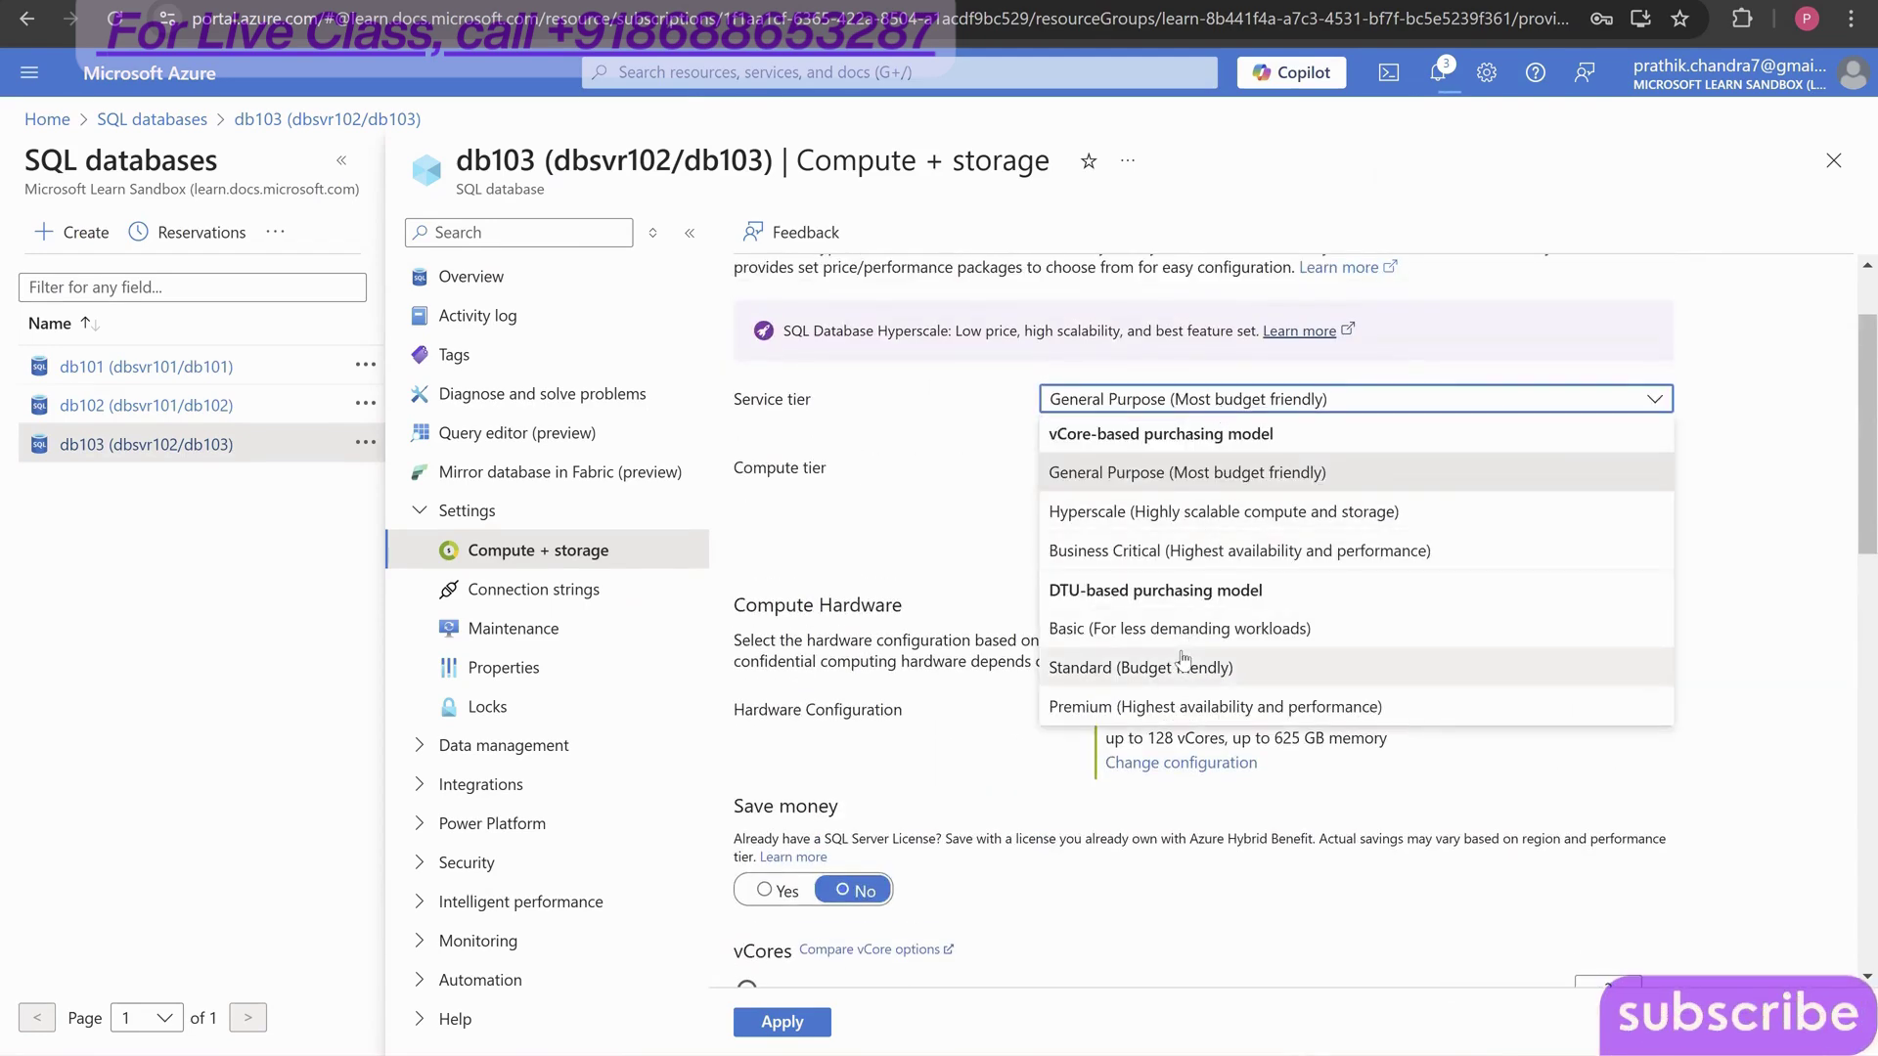
click(1178, 473)
scroll(805, 584, down, 5)
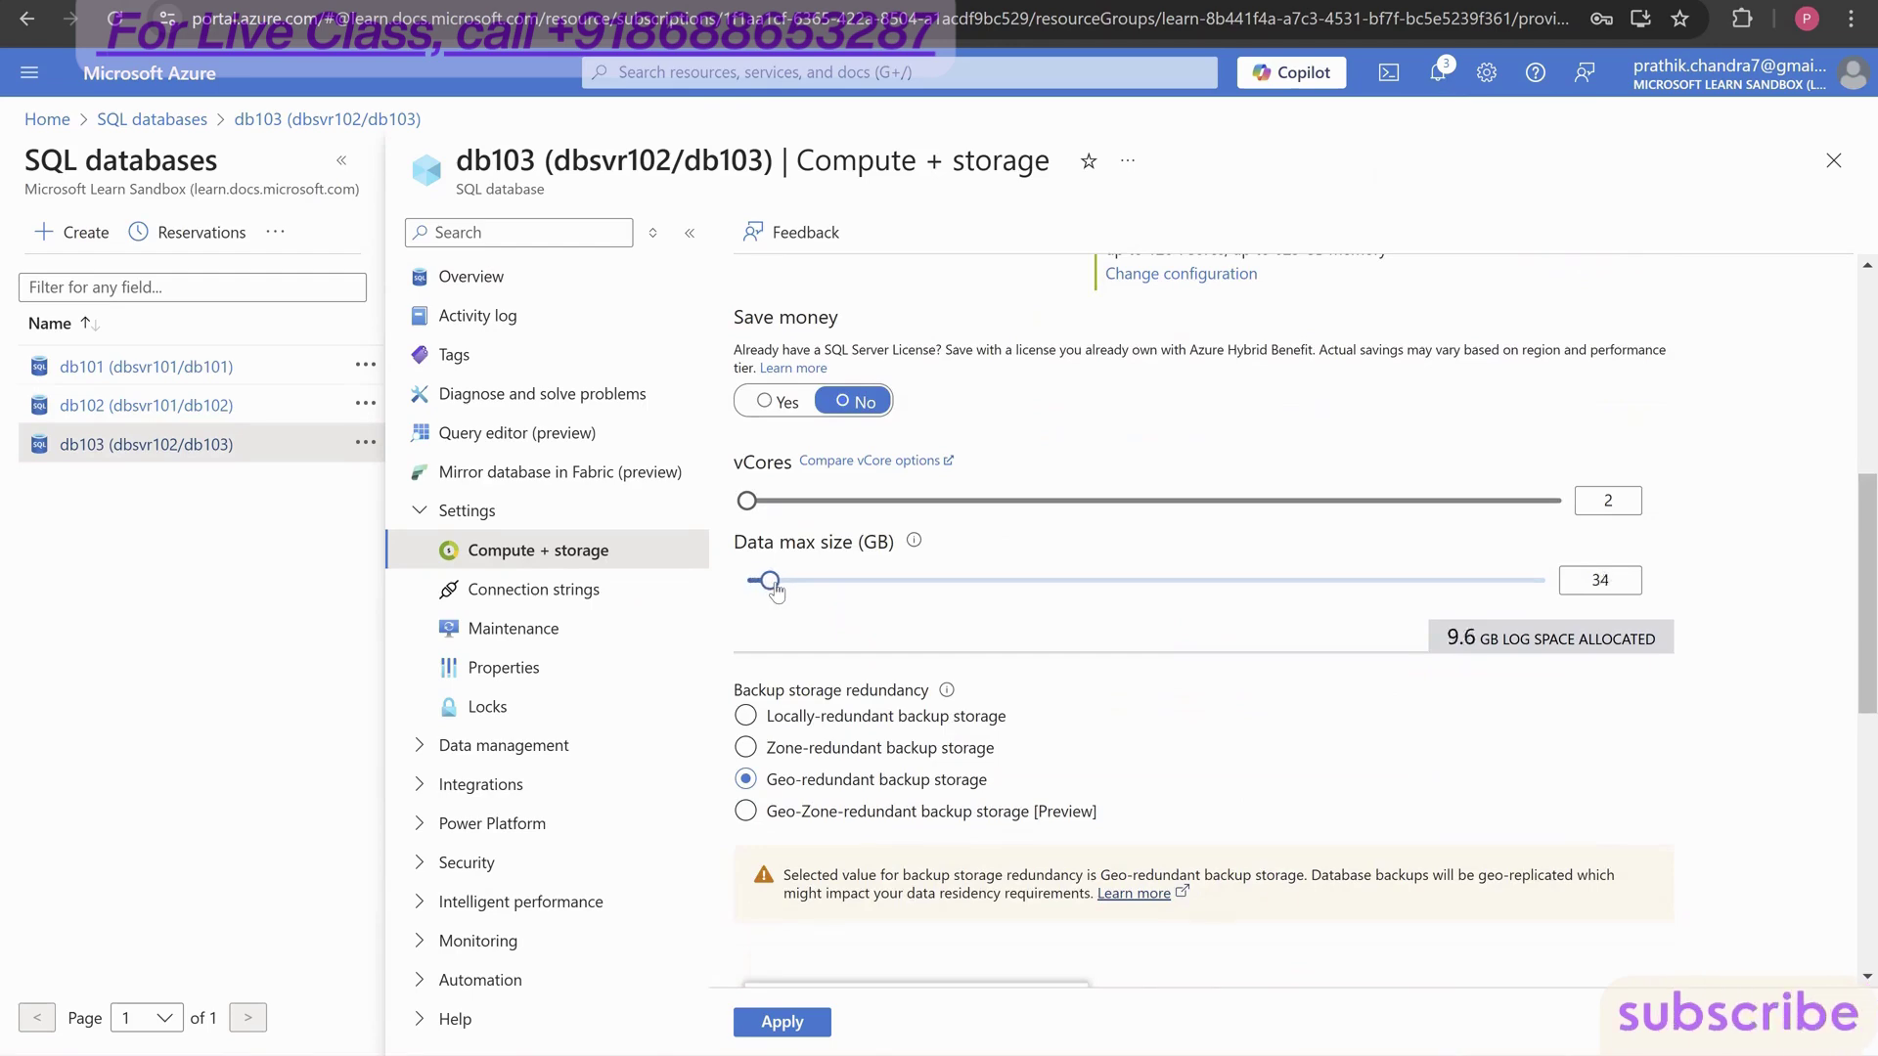
scroll(780, 584, down, 6)
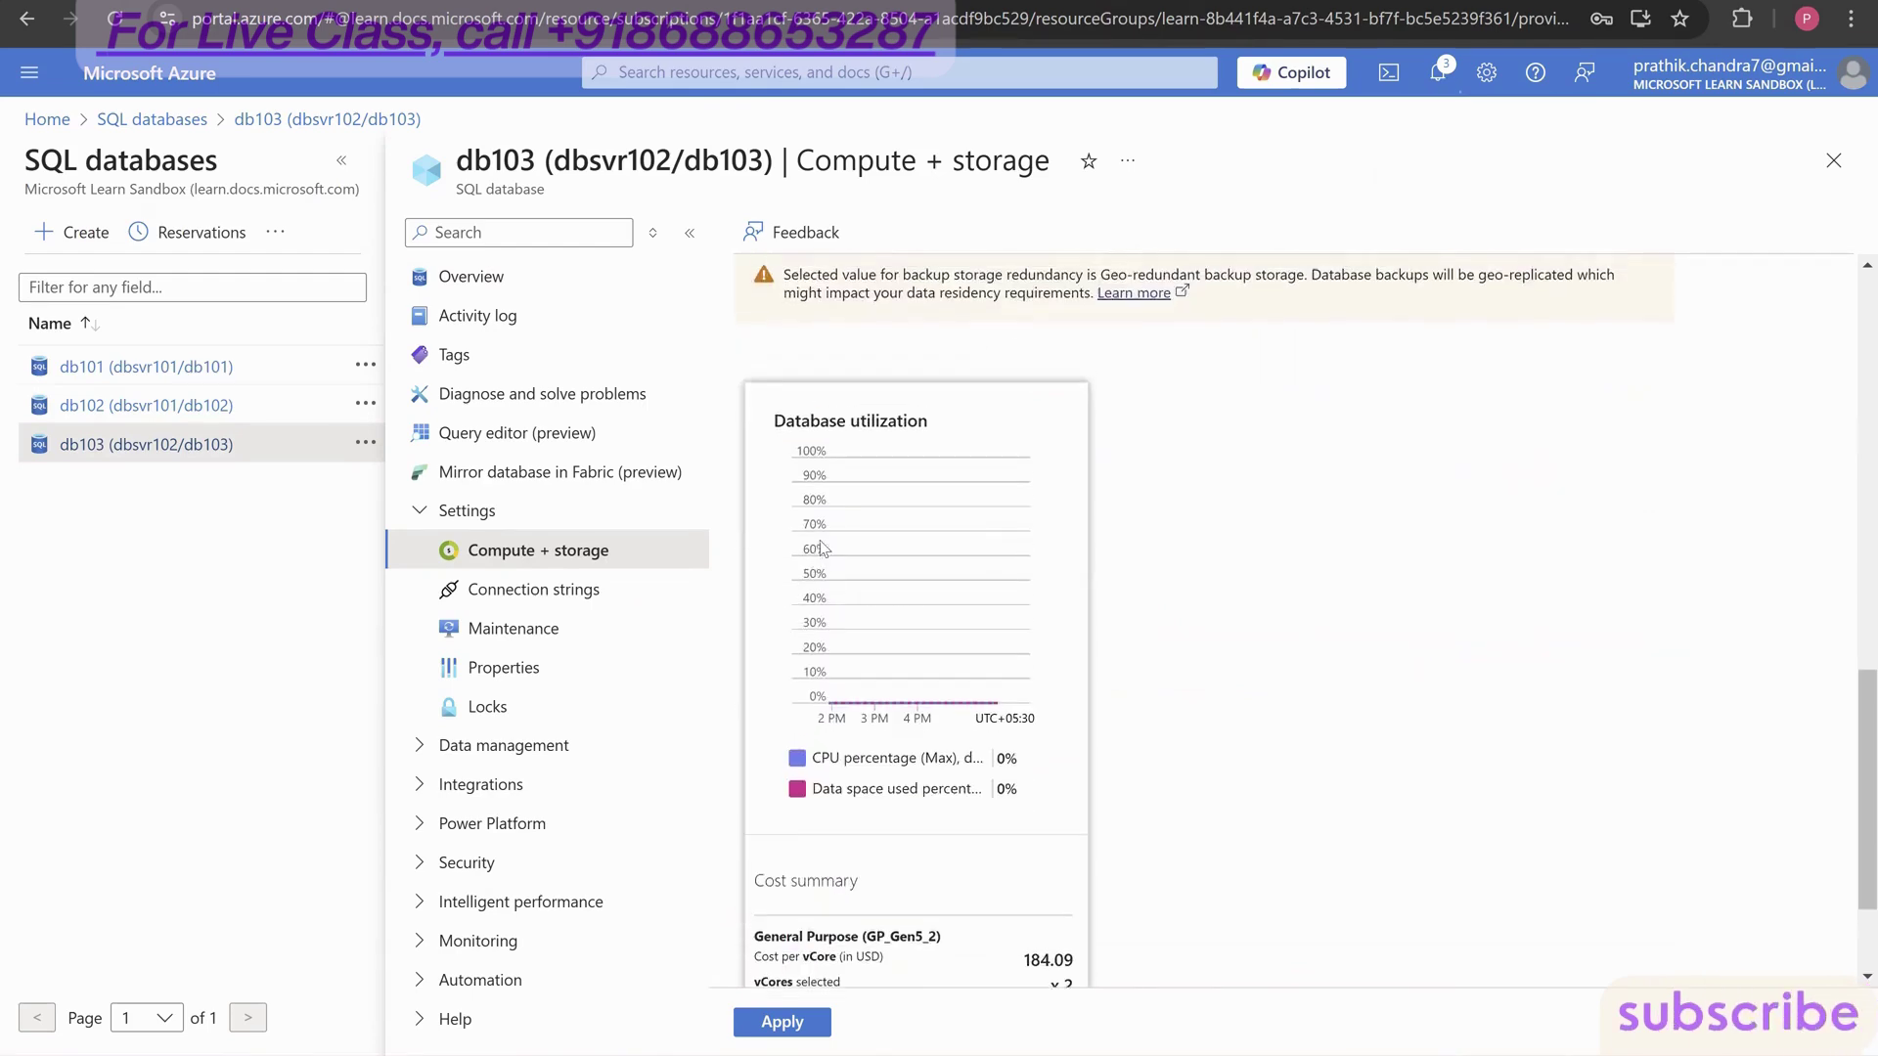
scroll(780, 584, up, 5)
- Try larger maximum data sizes for db103, compare the estimated monthly cost, and bring the size down to 70 GB
drag(777, 460, 886, 461)
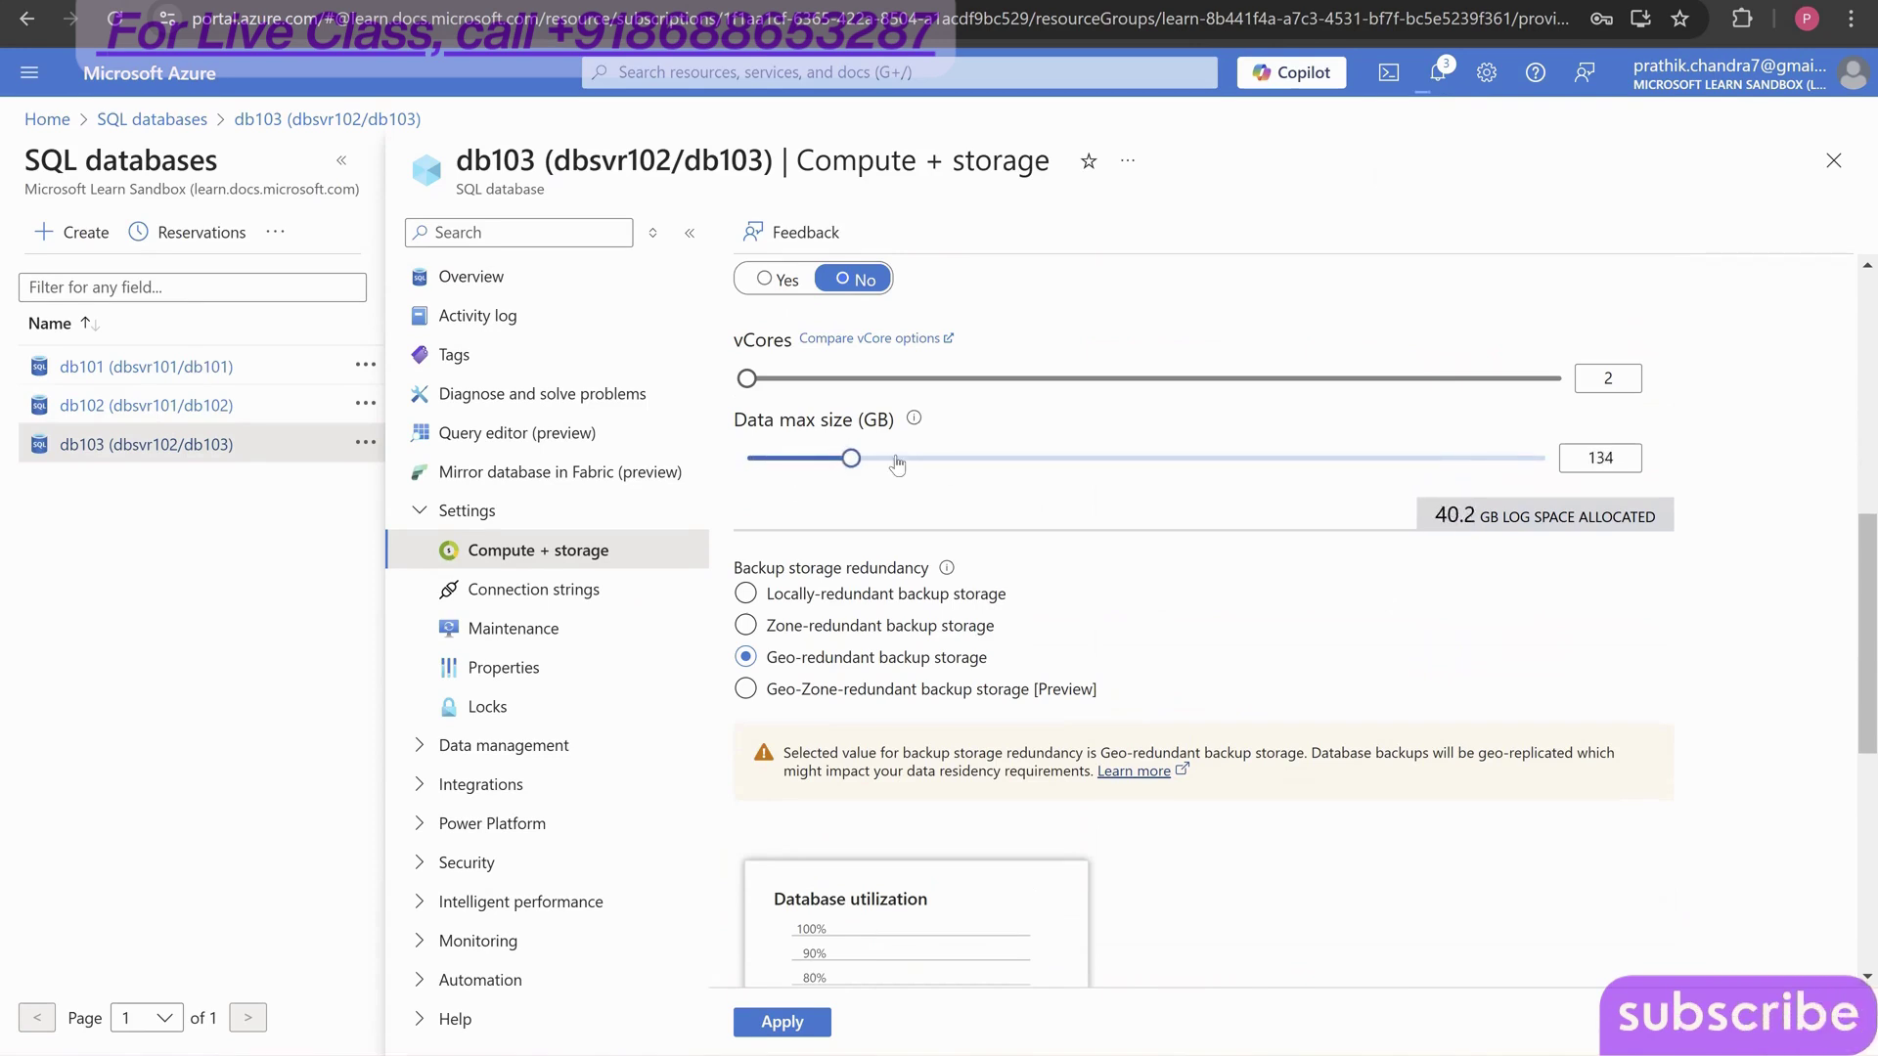
scroll(892, 442, down, 6)
drag(1173, 409, 1206, 360)
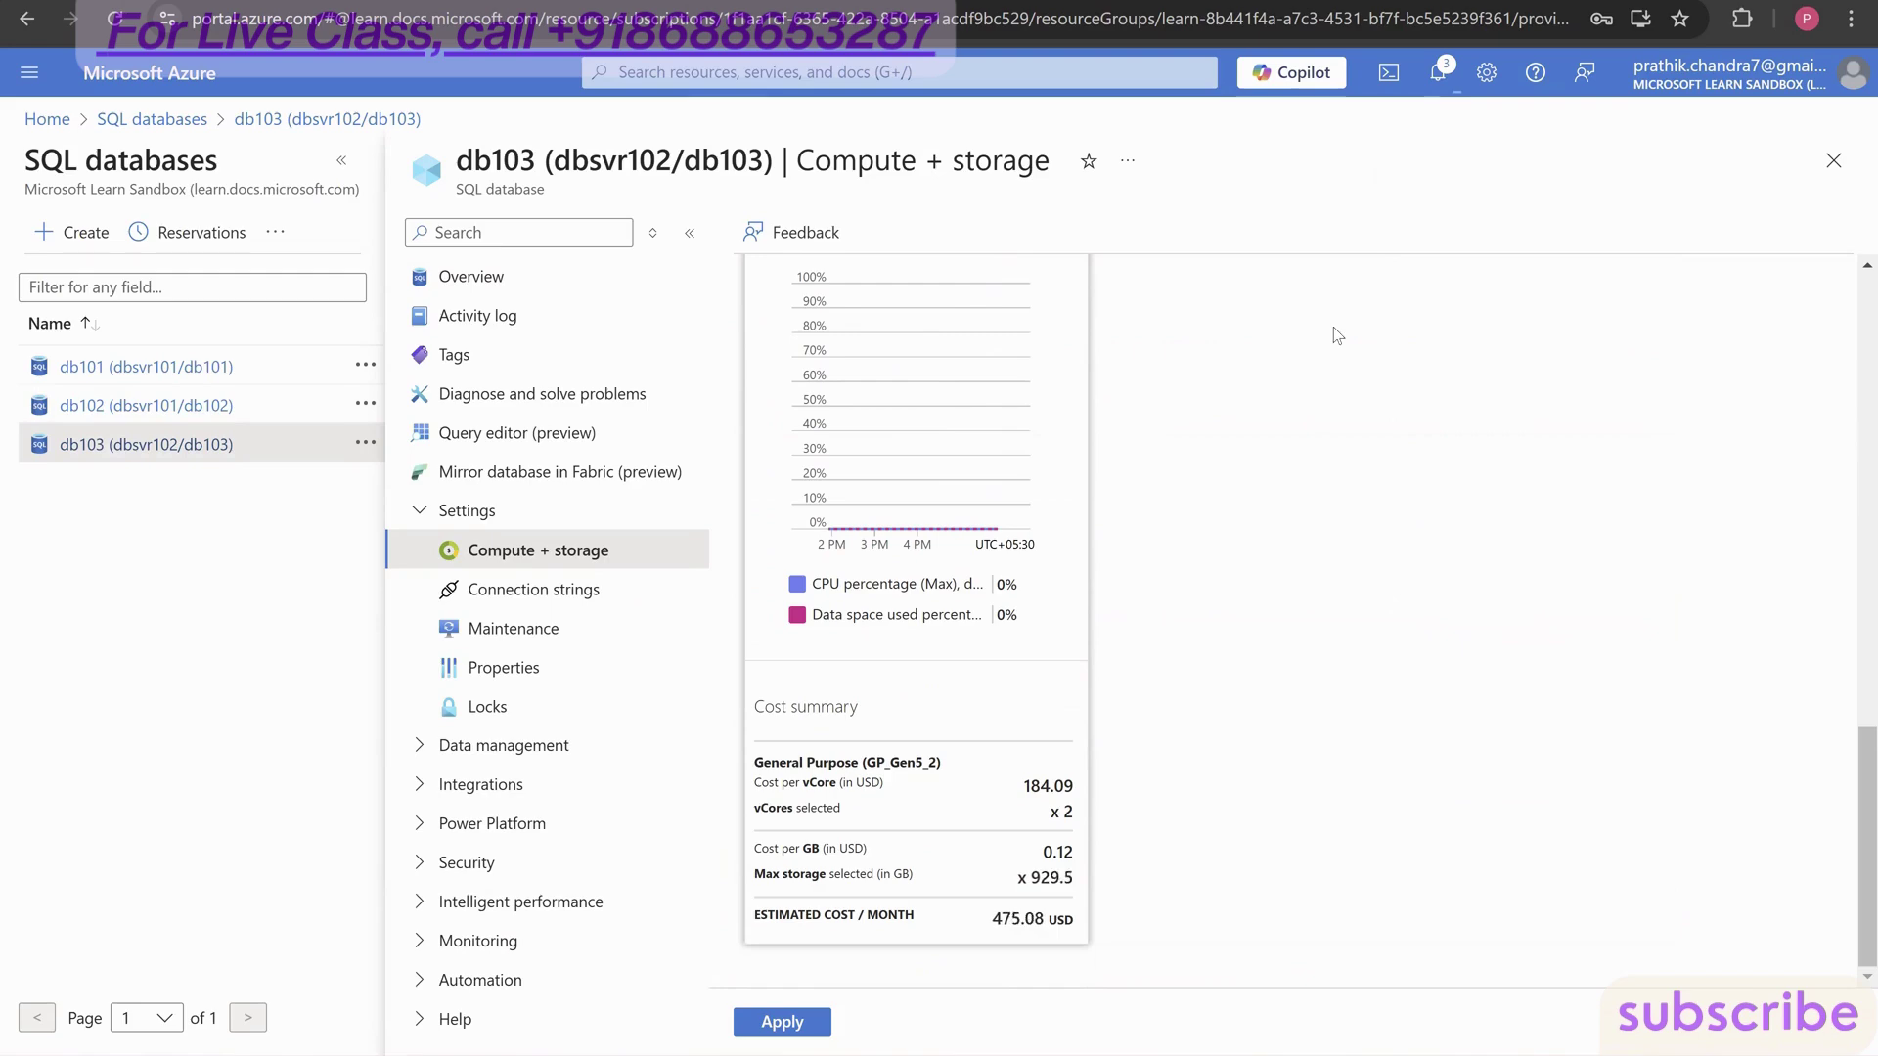
drag(1045, 315, 802, 546)
scroll(1048, 321, up, 6)
scroll(1153, 378, down, 6)
scroll(1153, 353, up, 5)
scroll(1108, 392, up, 3)
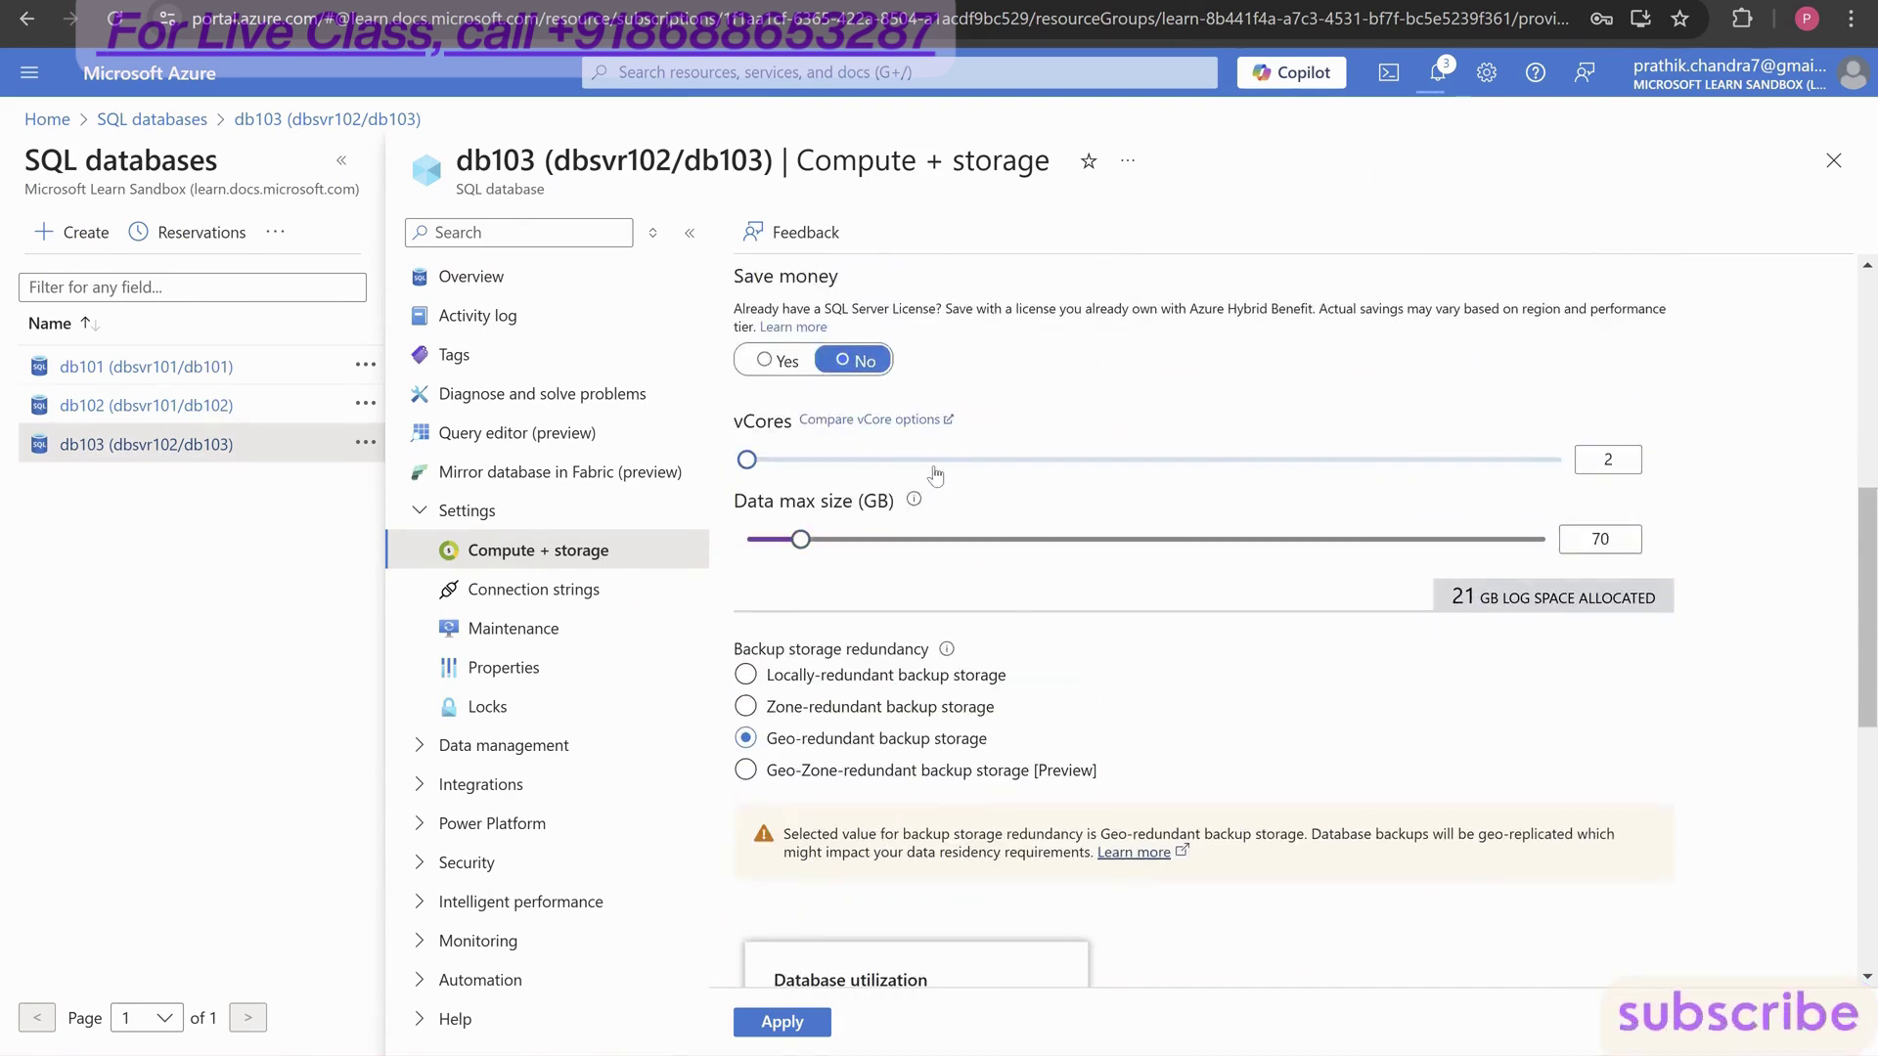
- Set db103 to 8 vCores, reduce its maximum data size, and apply the scaling change
key(Right)
drag(797, 469, 921, 461)
drag(777, 541, 768, 543)
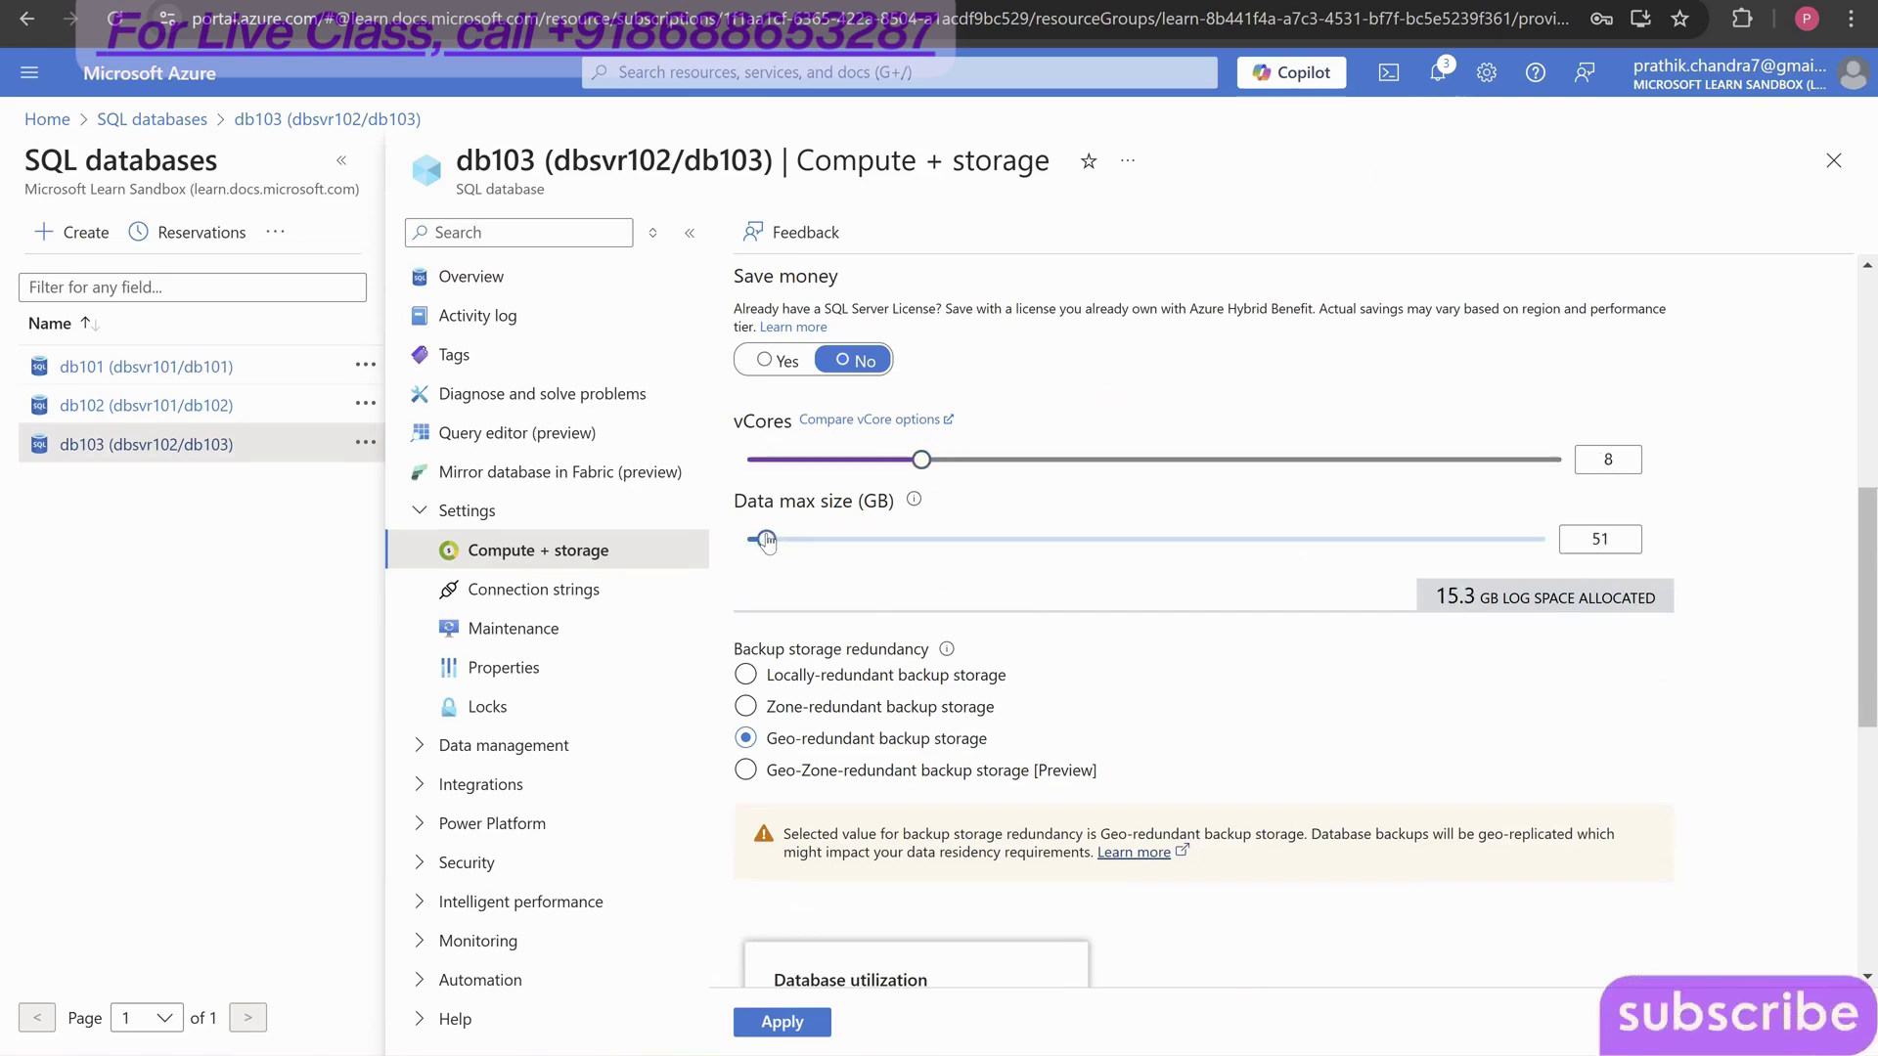
scroll(790, 551, down, 5)
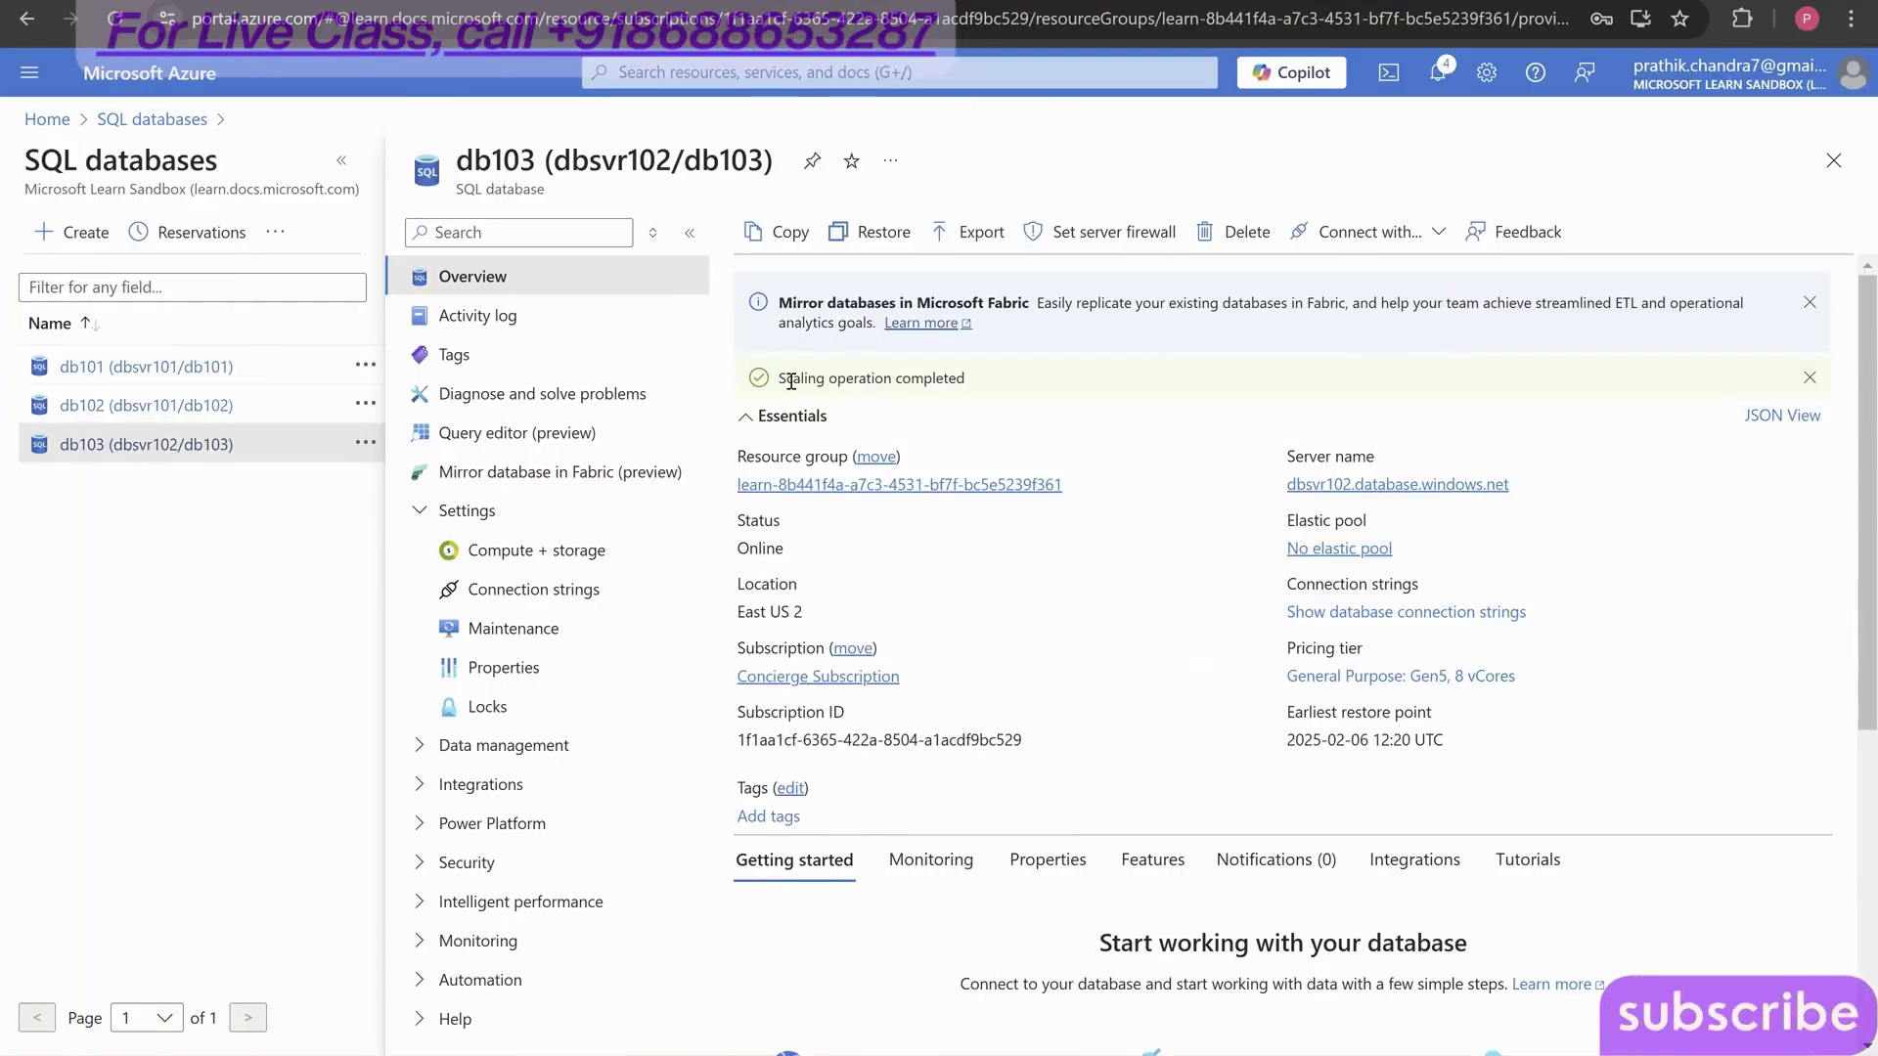
- Review the scaling status of db103, dismiss the scale notification, and close the database to return to the SQL databases list
drag(782, 387, 968, 383)
click(1555, 223)
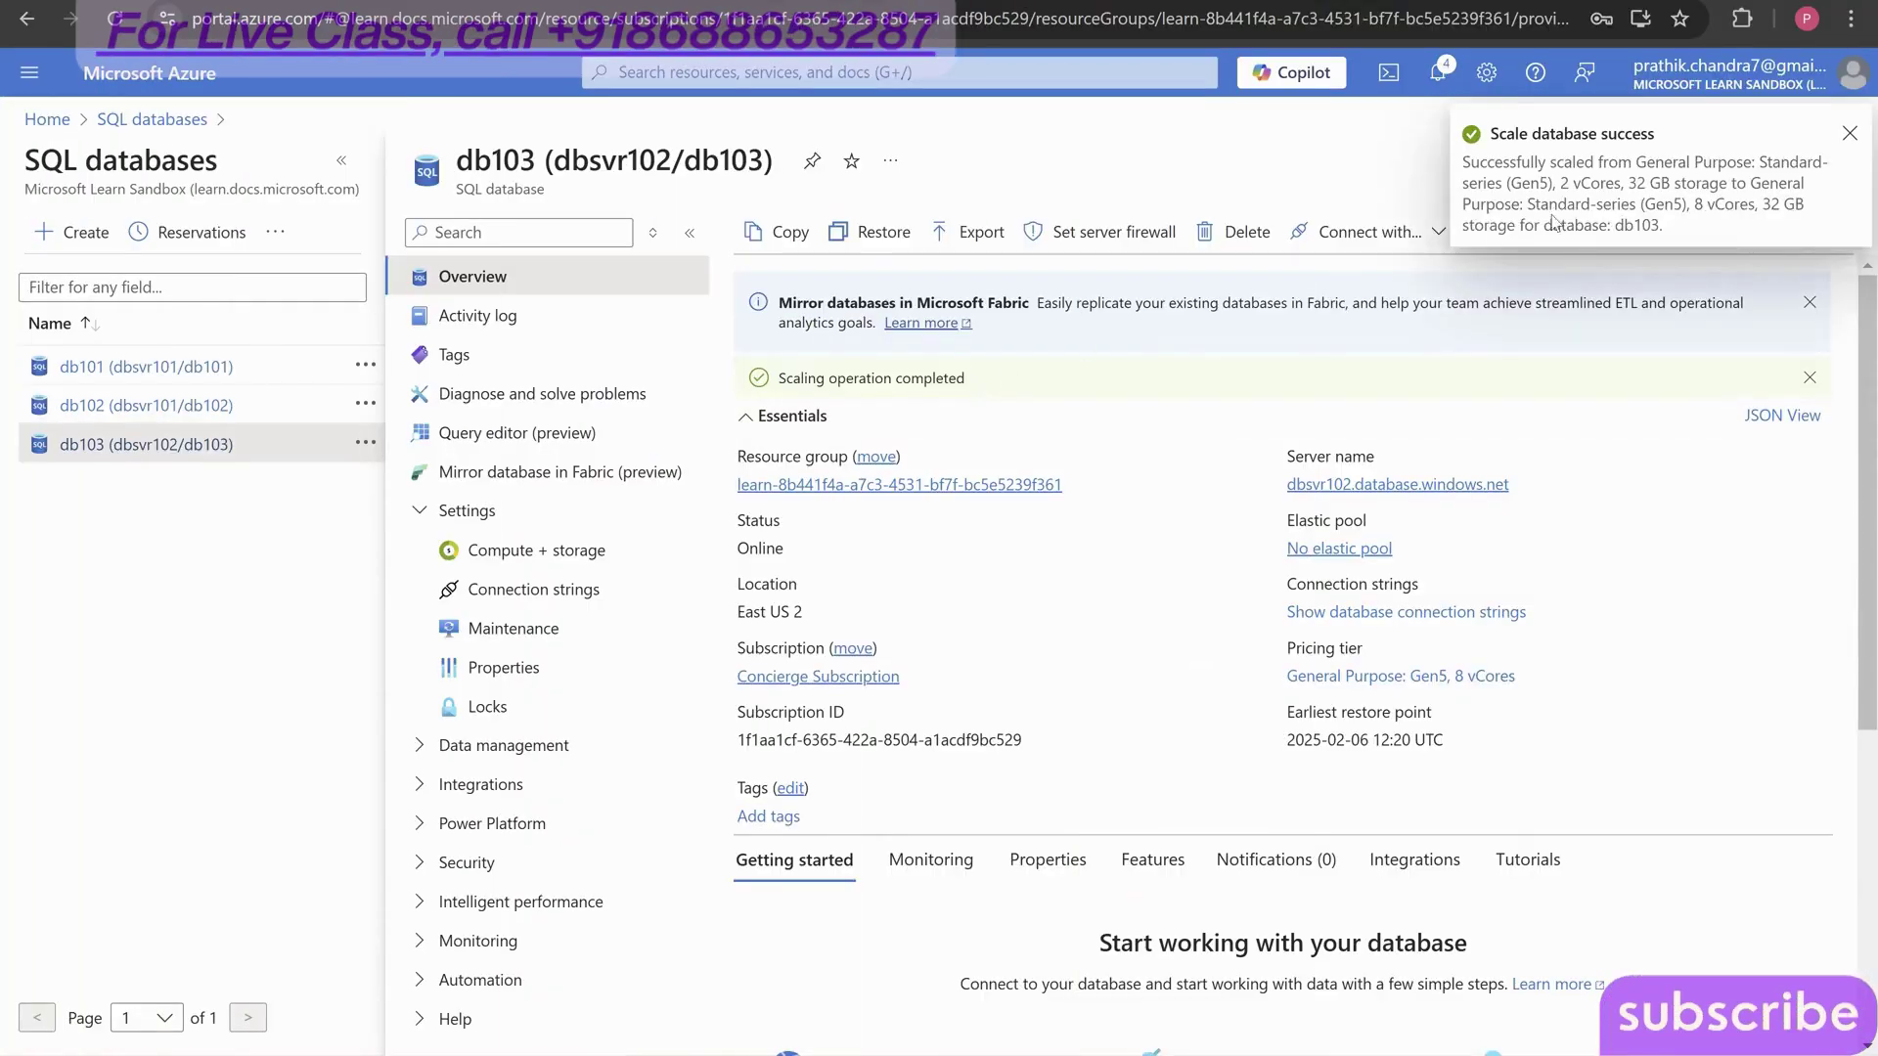
click(1849, 133)
click(1833, 159)
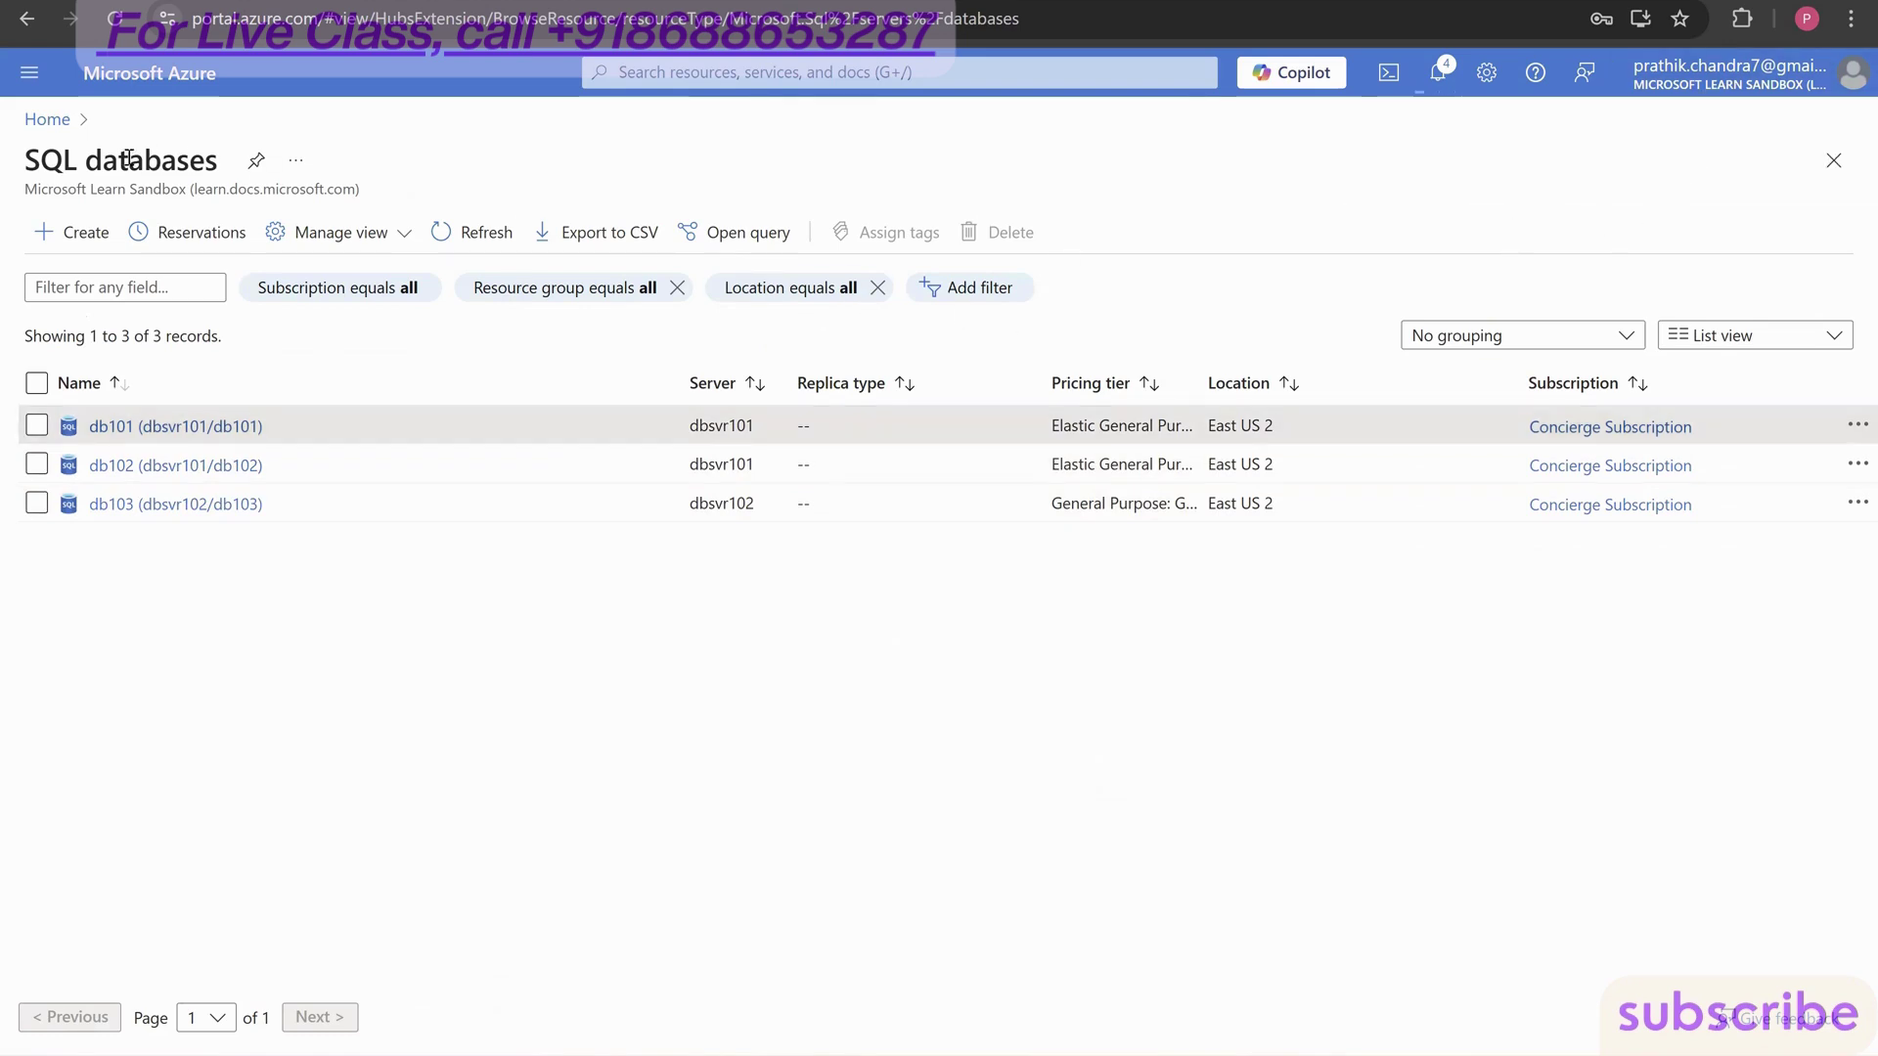
- View the resource groups list, open all services, and return to the SQL databases list
key(g+slash)
key(Escape)
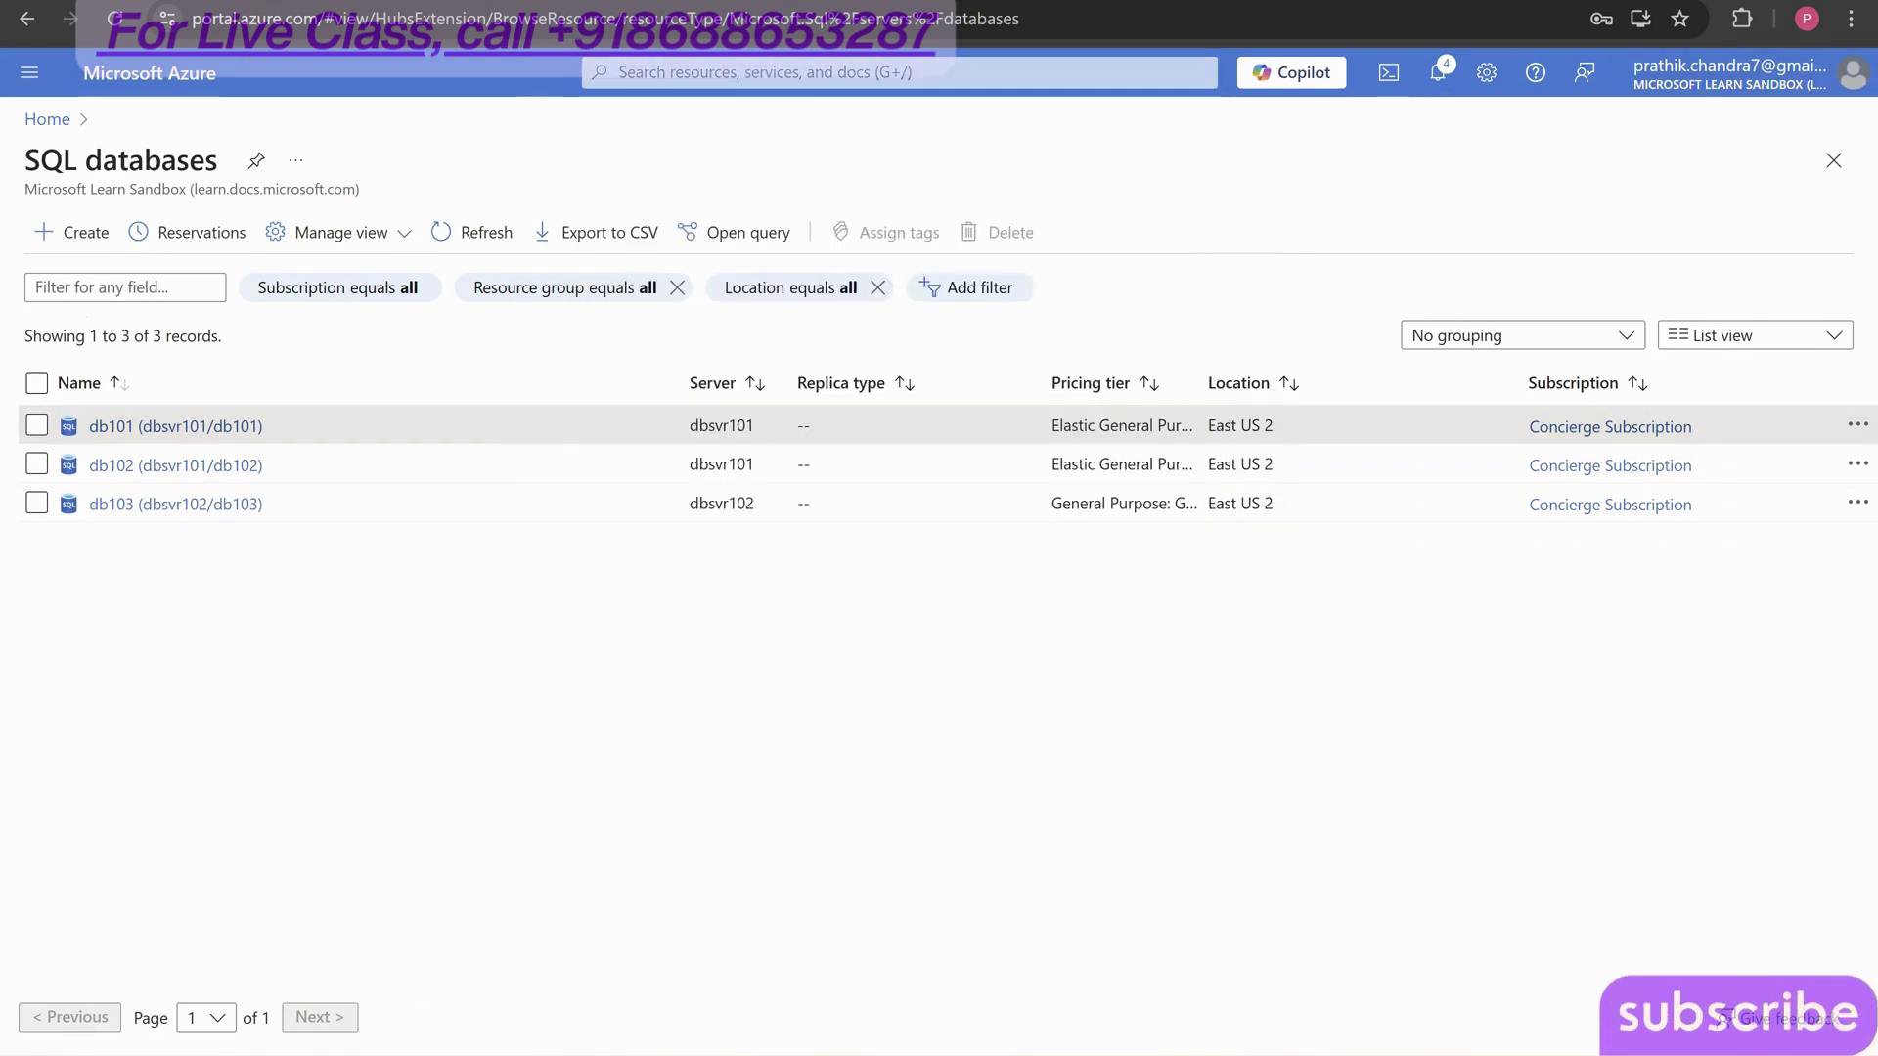
click(30, 72)
click(164, 346)
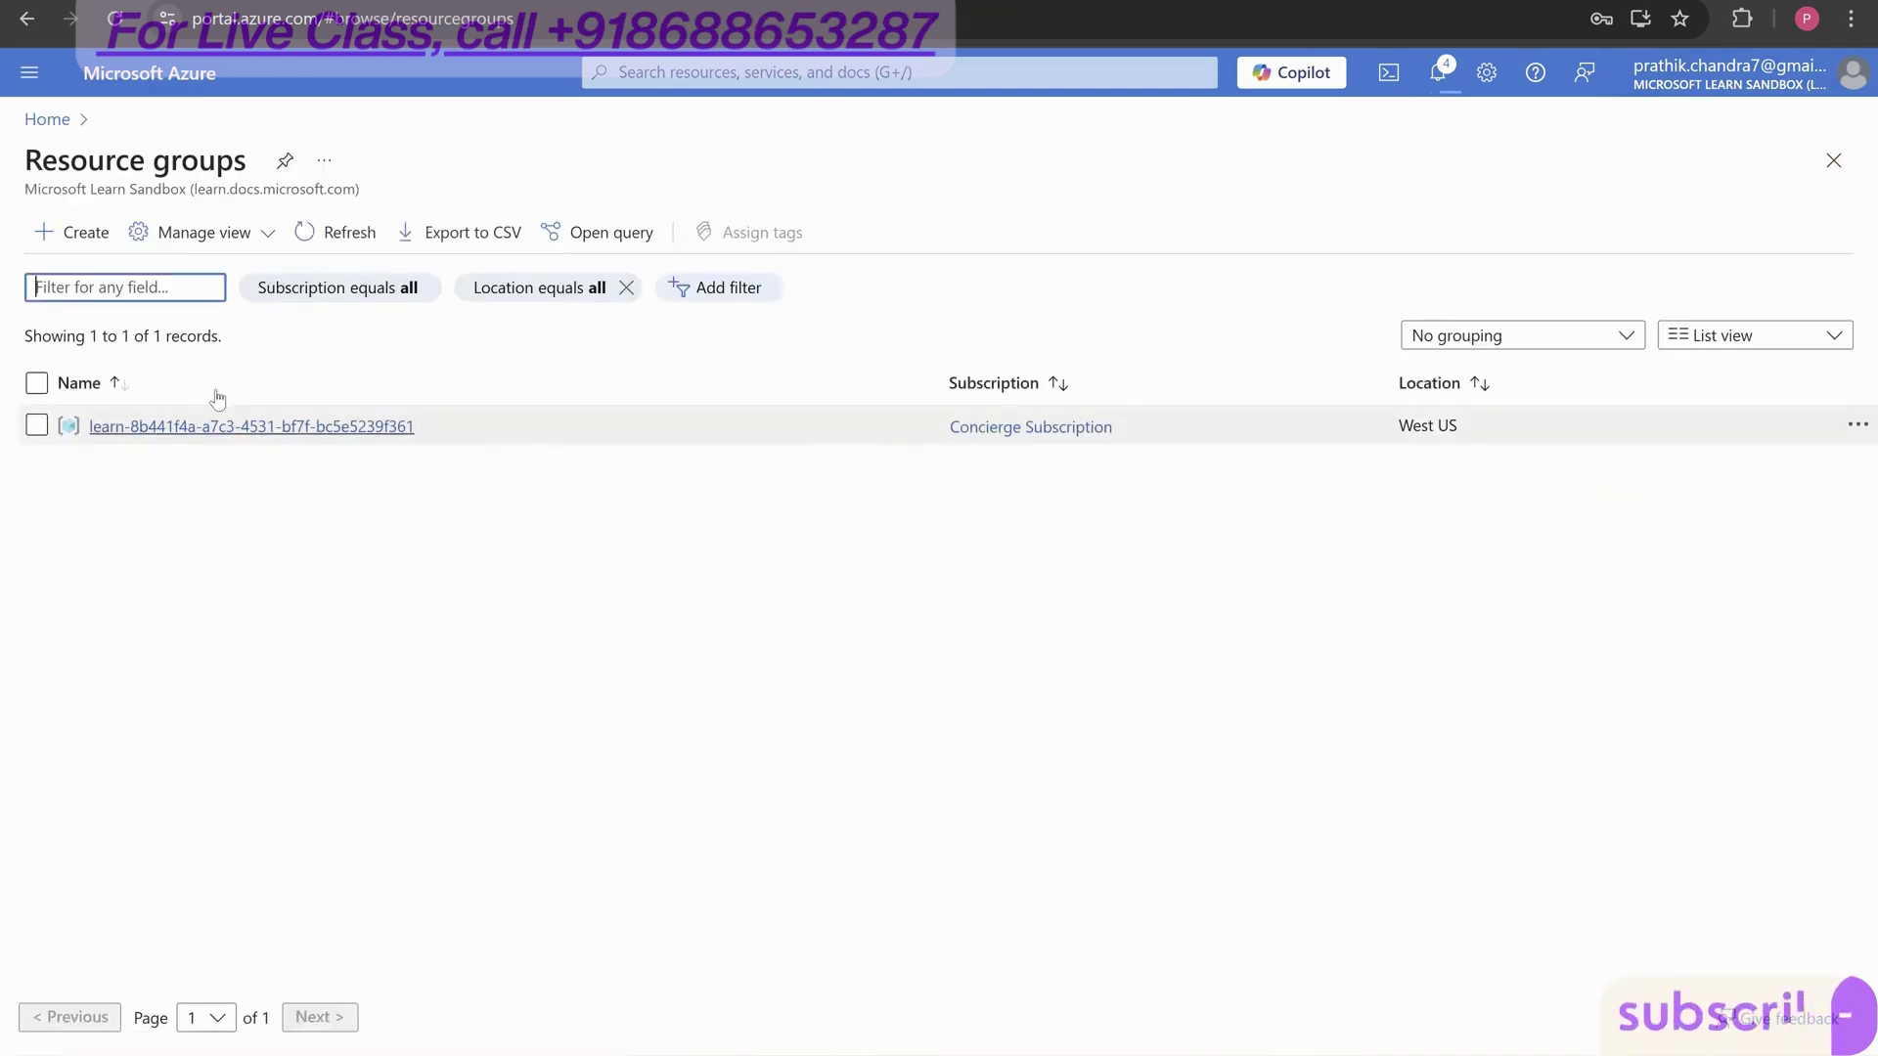
click(29, 72)
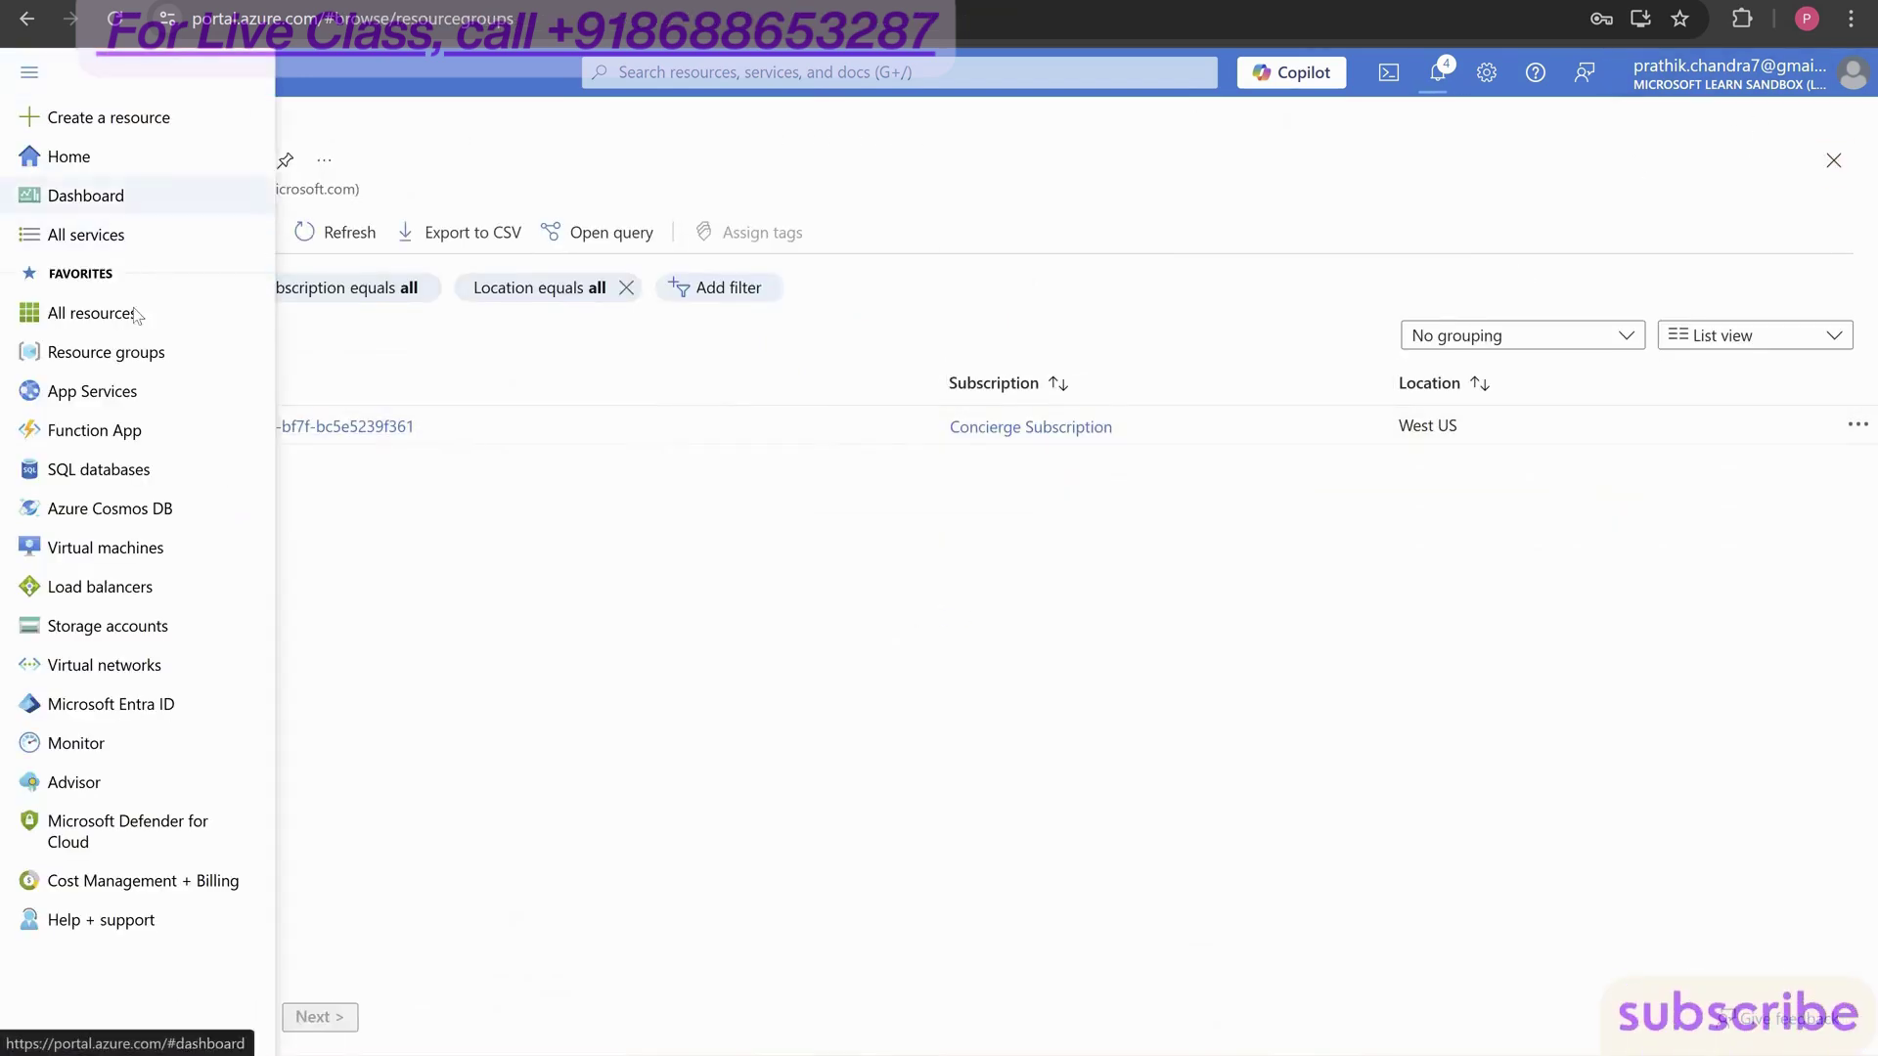
click(152, 239)
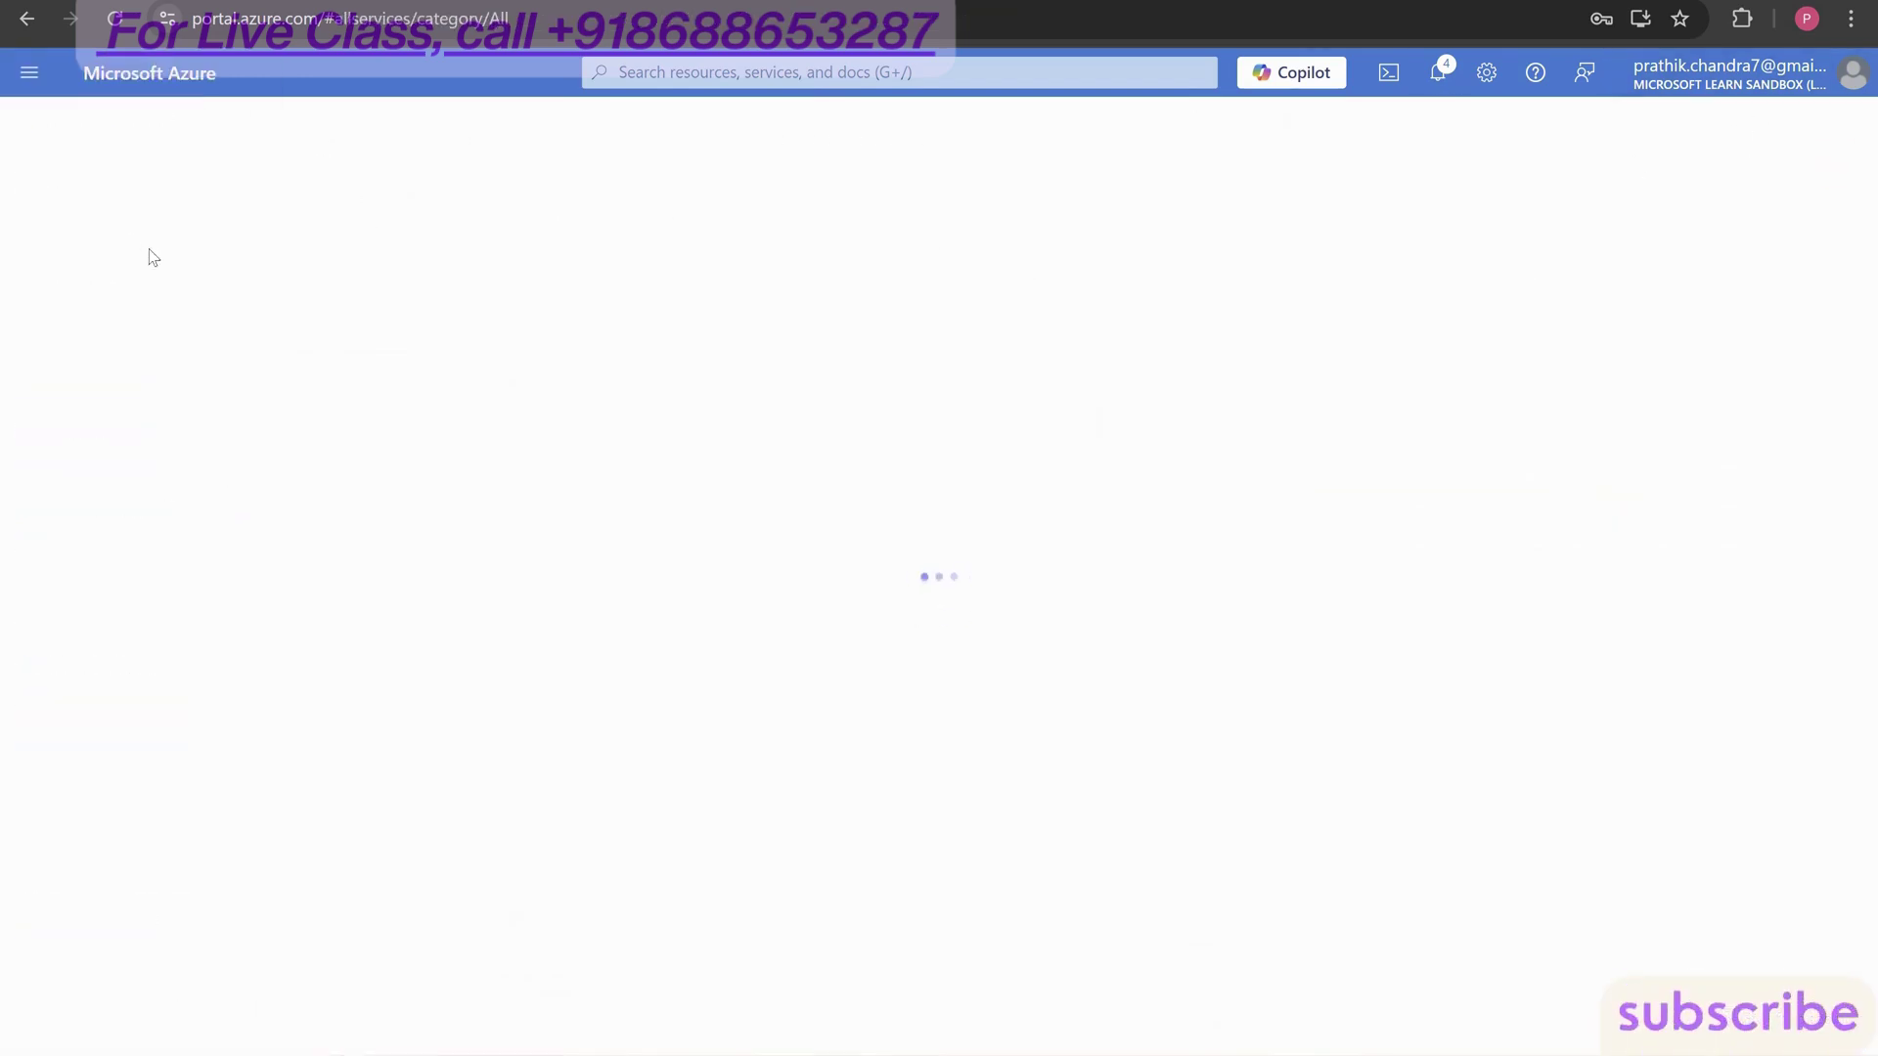
click(29, 73)
click(88, 430)
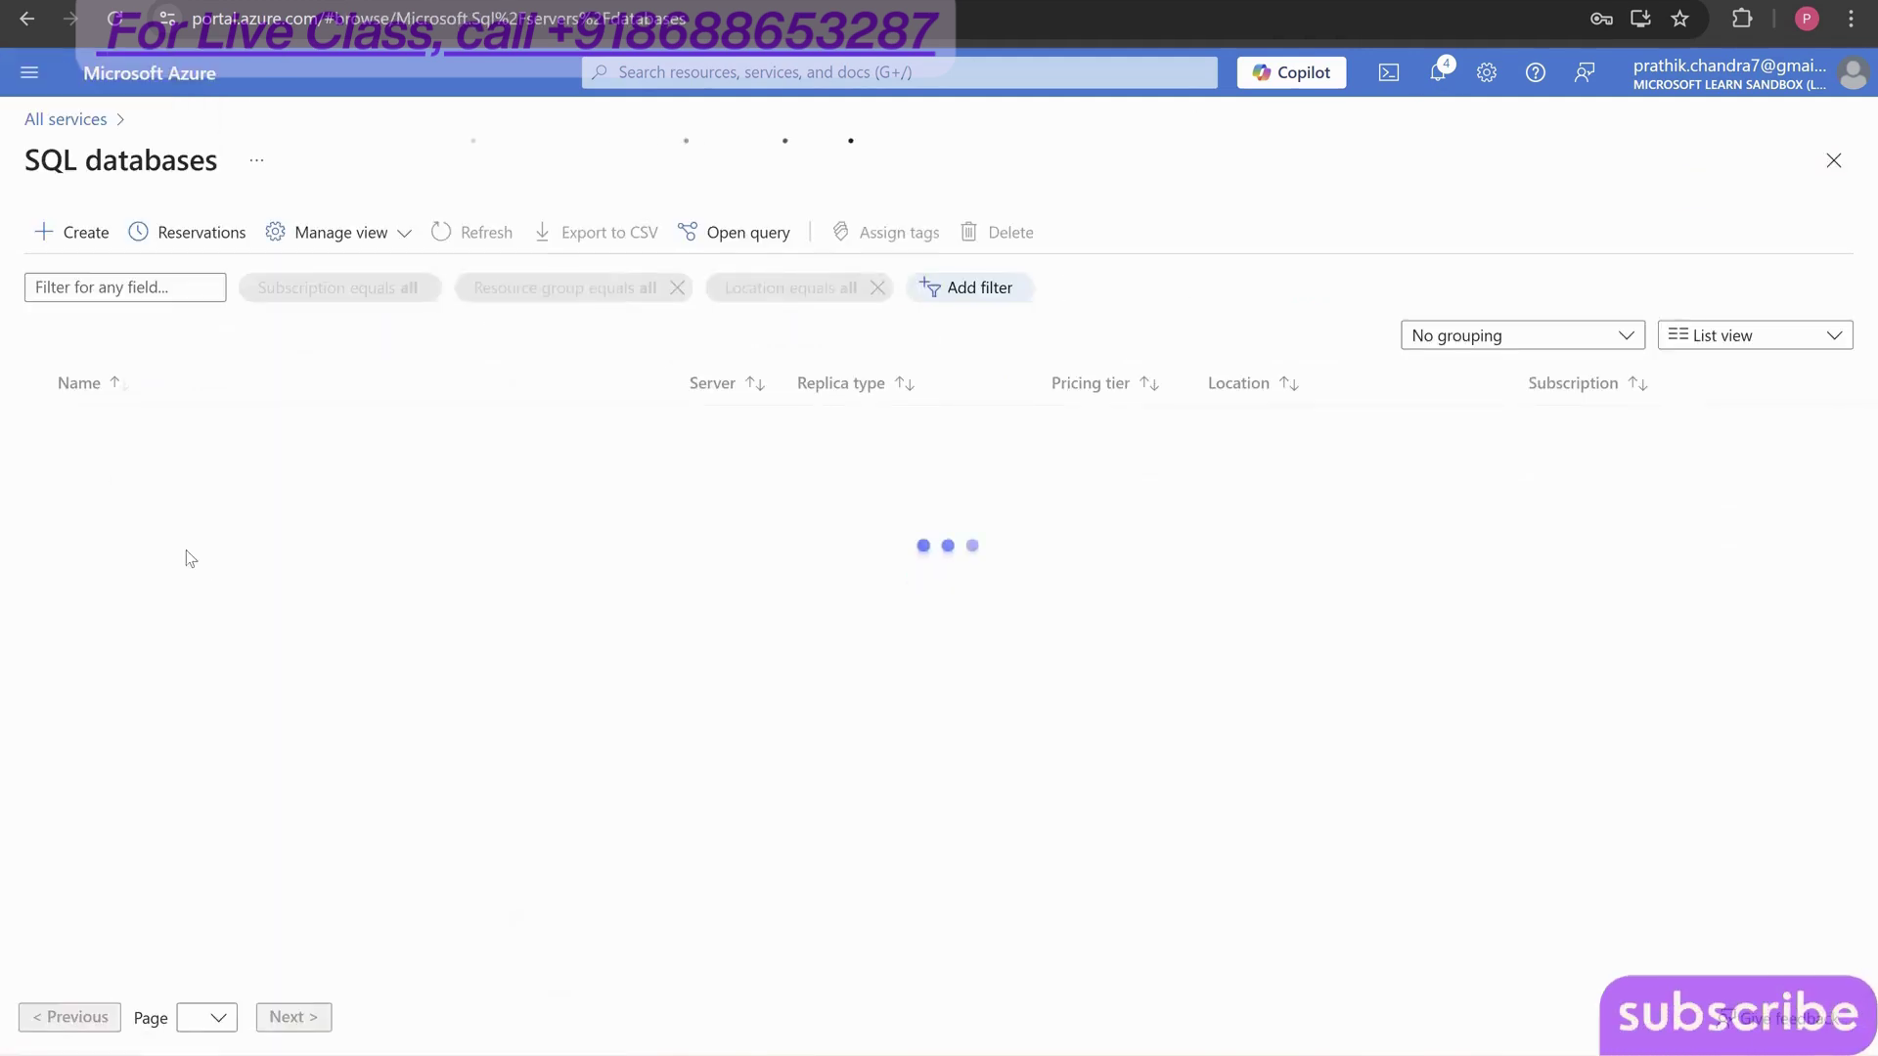
- Delete the databases db101, db102 and db103 together, confirming the deletion with "delete"
click(36, 503)
click(36, 463)
click(37, 425)
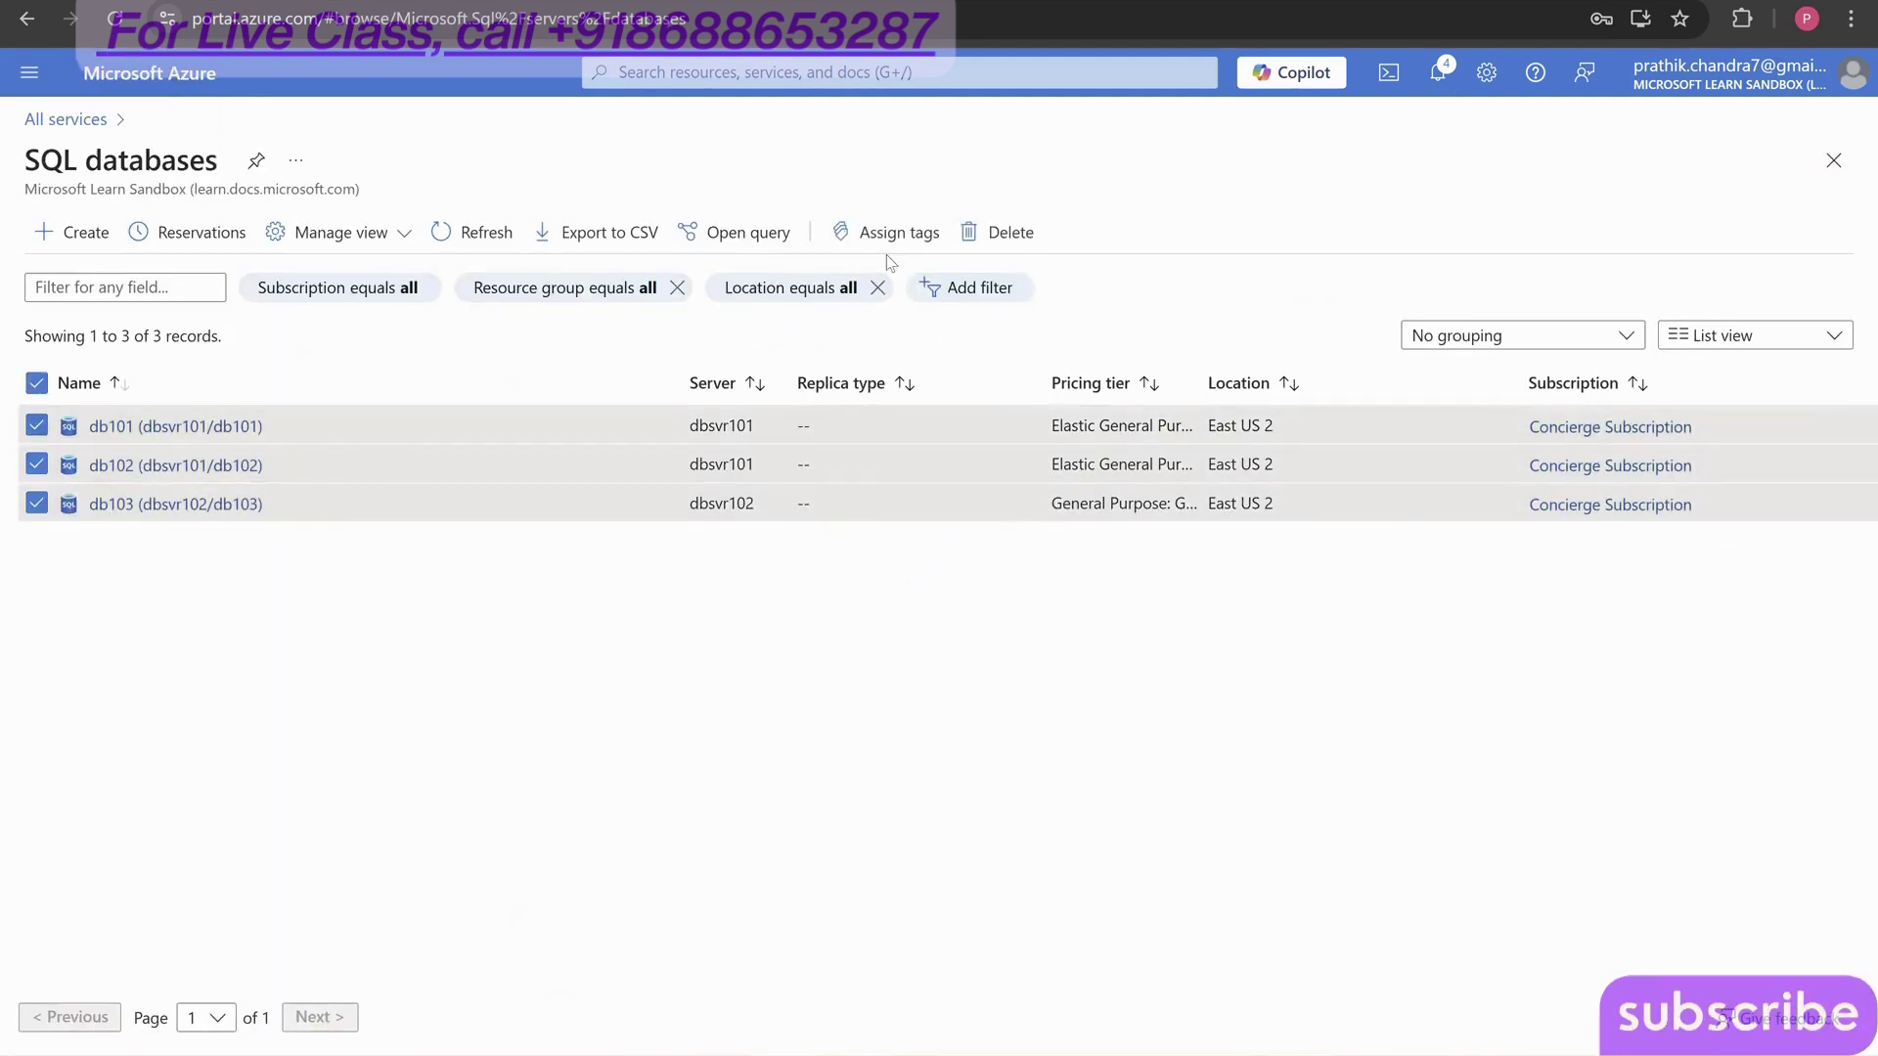
click(992, 237)
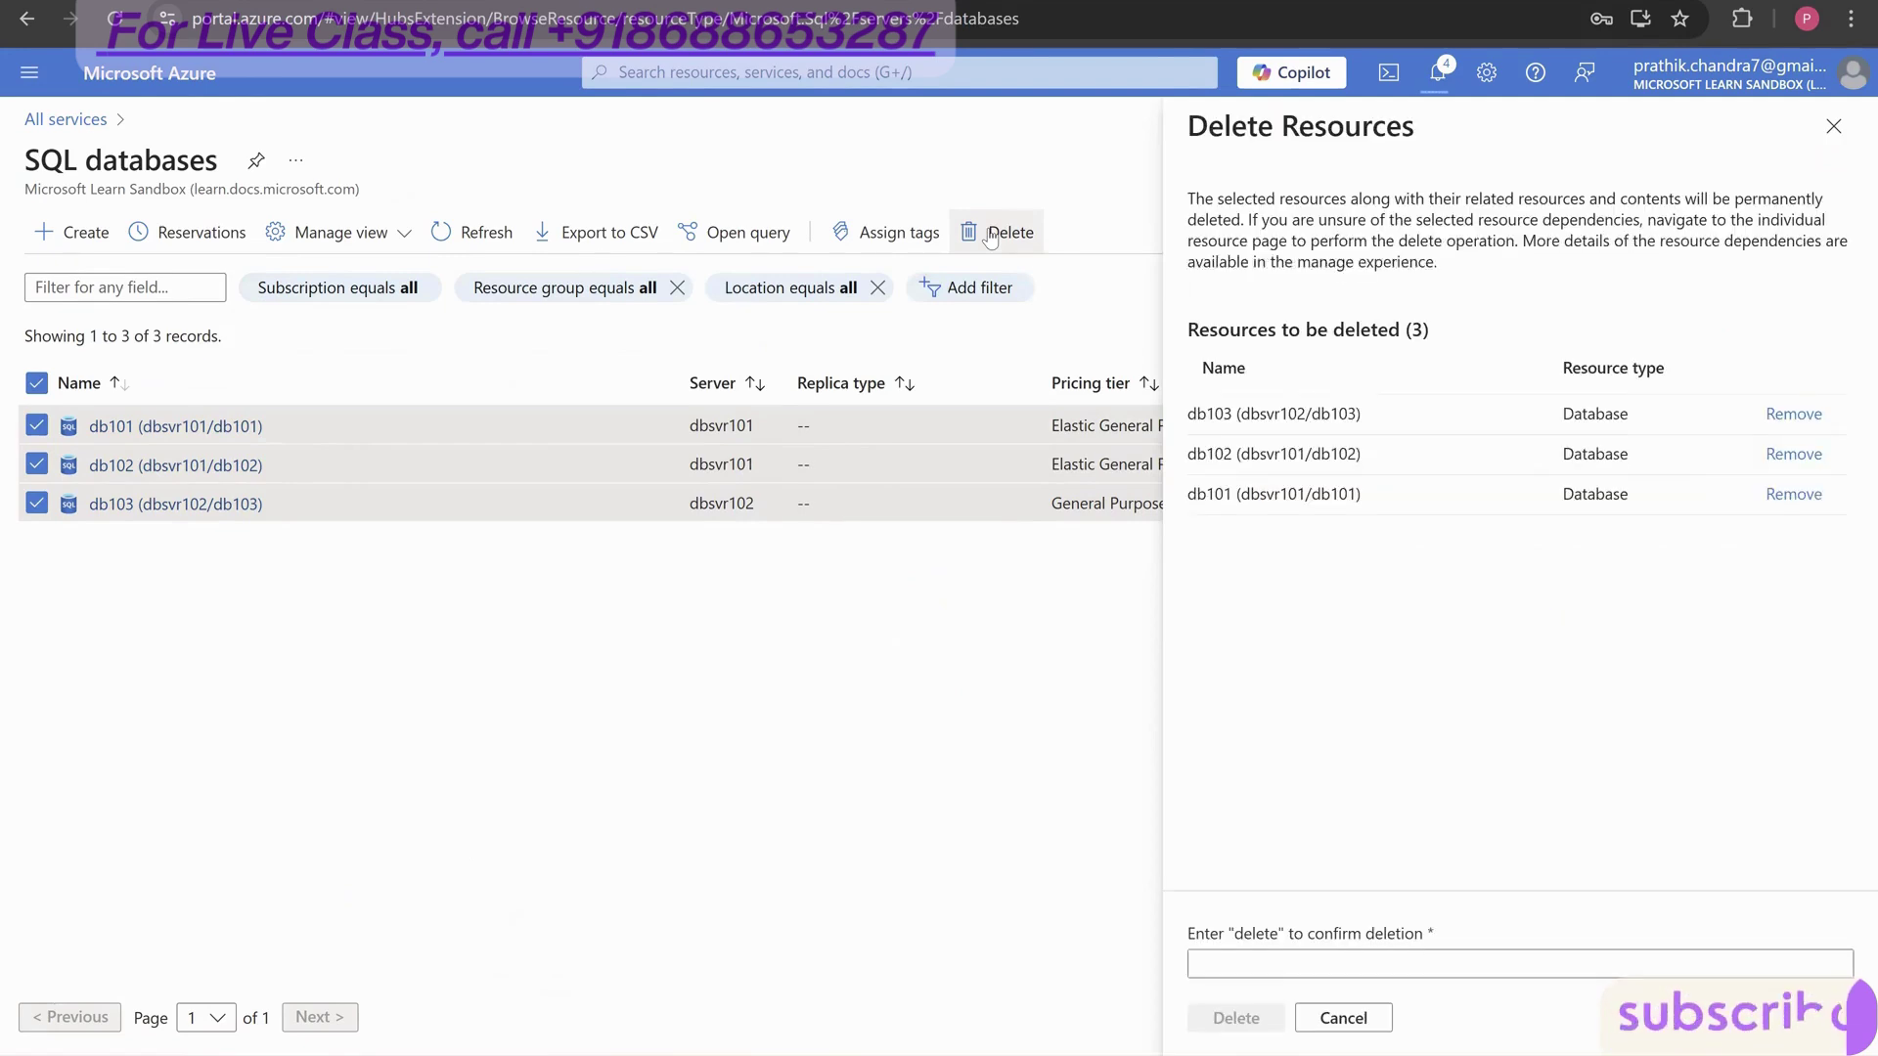
click(1312, 958)
text(delete)
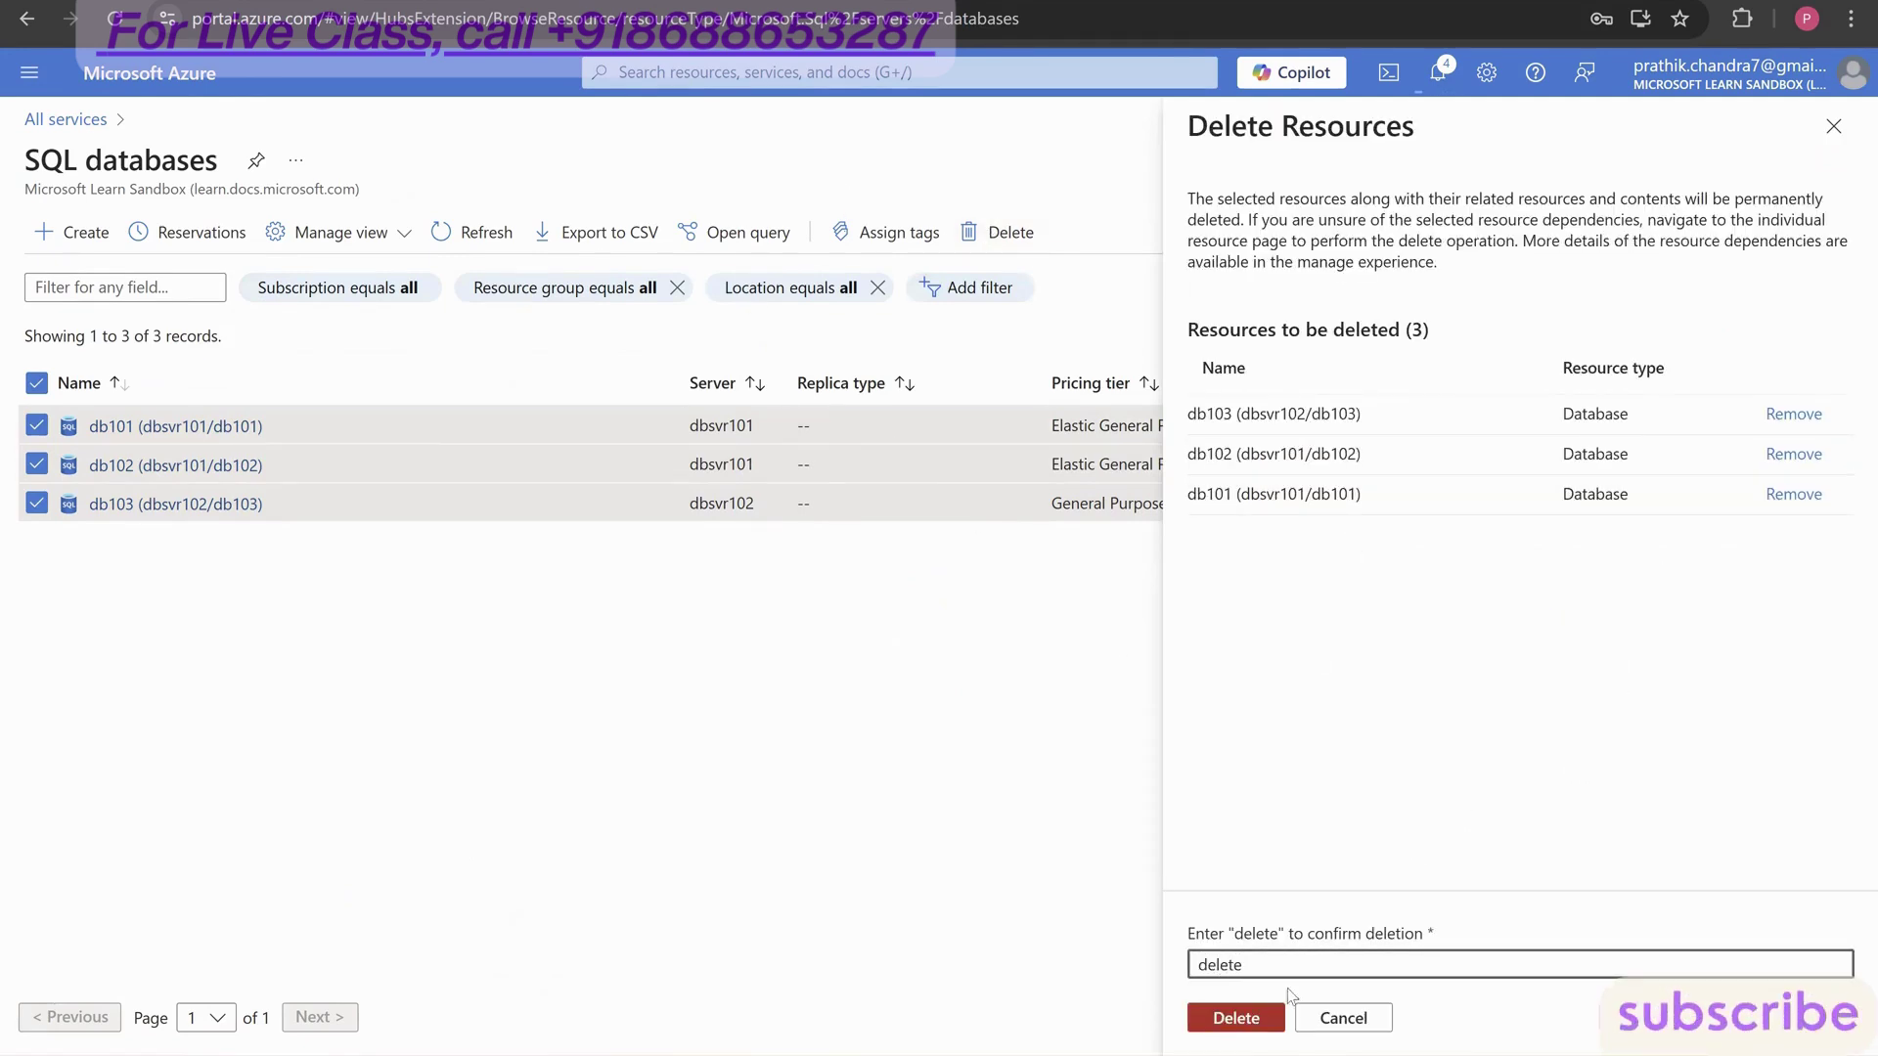
click(1242, 1016)
click(1519, 685)
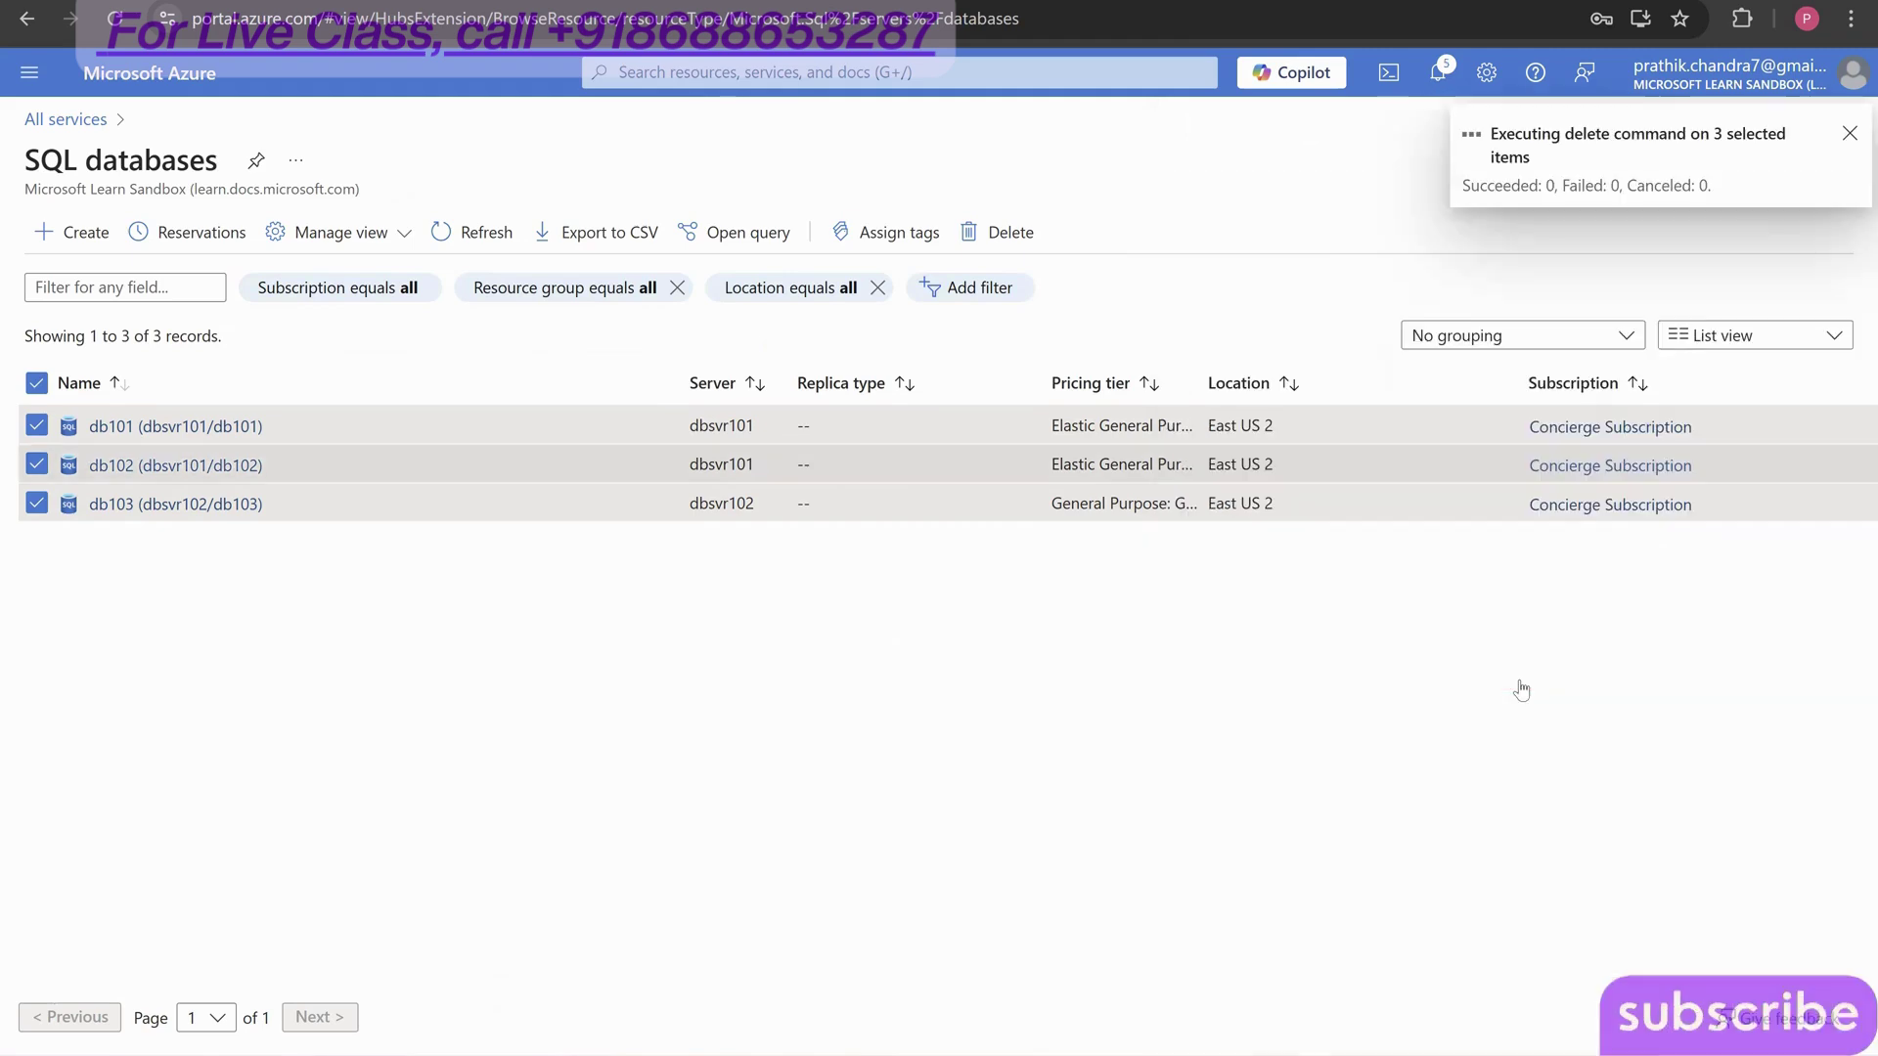